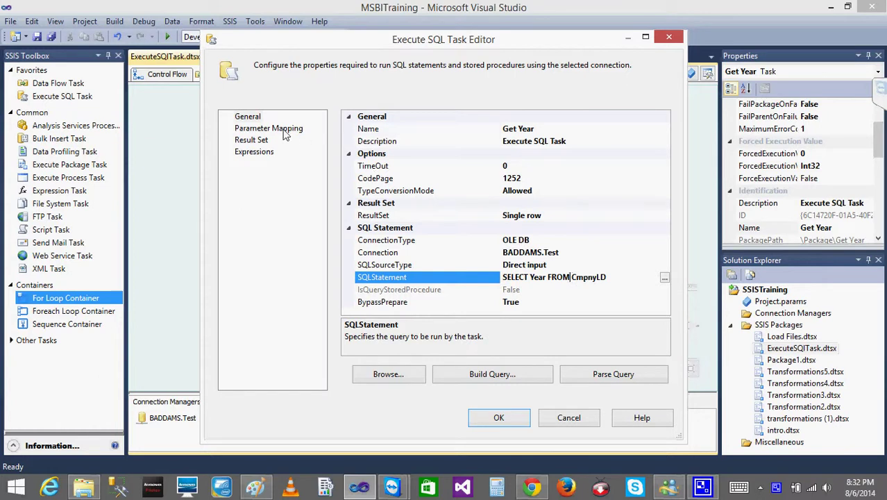
# Step: Review the parameter mapping and result set of the Get Year task, then close its editor
pyautogui.click(240, 132)
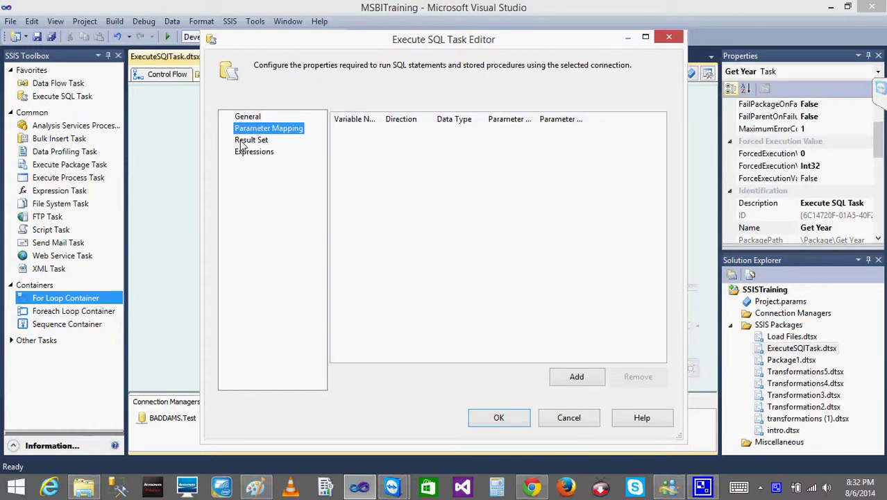
pyautogui.click(245, 141)
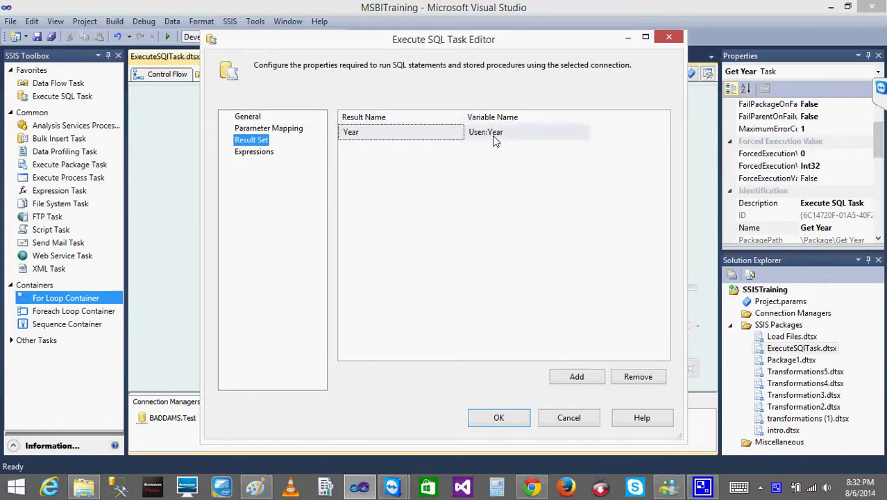
pyautogui.click(519, 417)
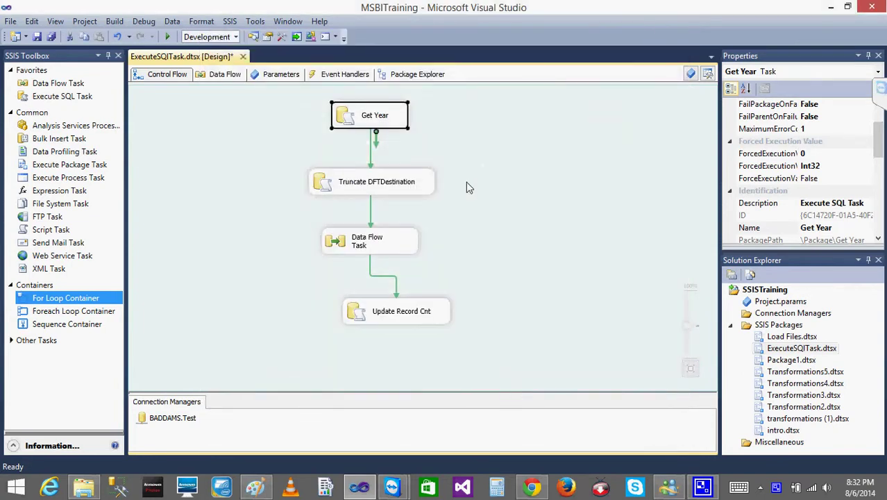
pyautogui.click(466, 182)
# Step: Reopen the Get Year task and examine its SQL statement and the variable mapped in its result set
pyautogui.click(372, 126)
pyautogui.doubleClick(355, 123)
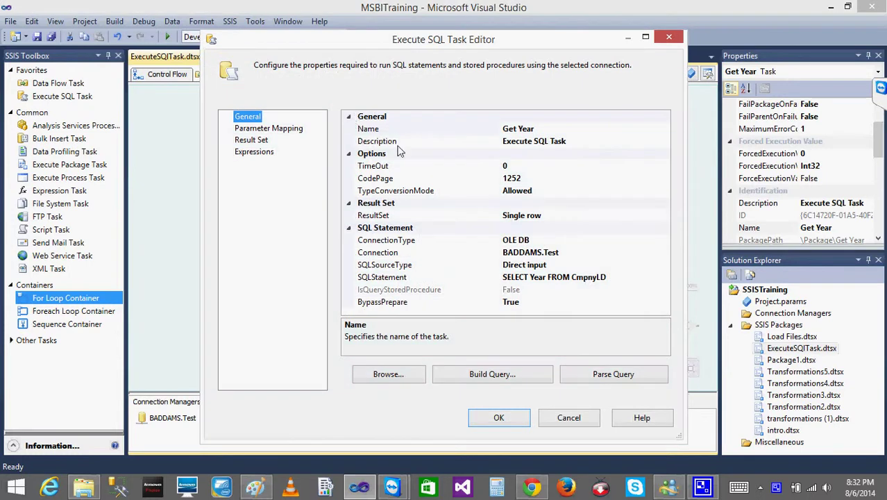
pyautogui.click(545, 280)
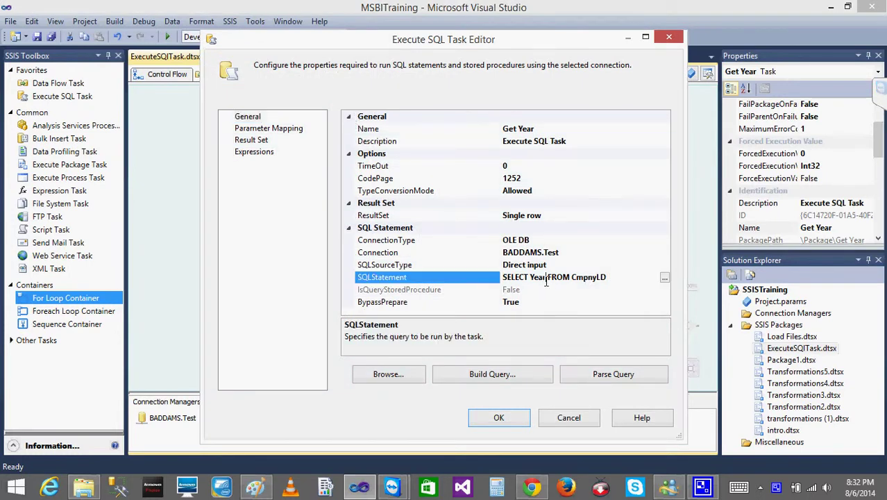
pyautogui.click(251, 141)
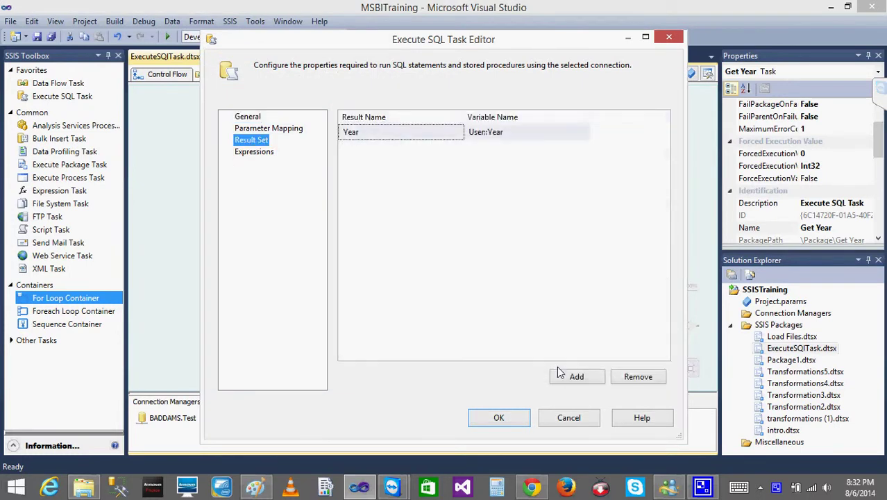
pyautogui.click(569, 421)
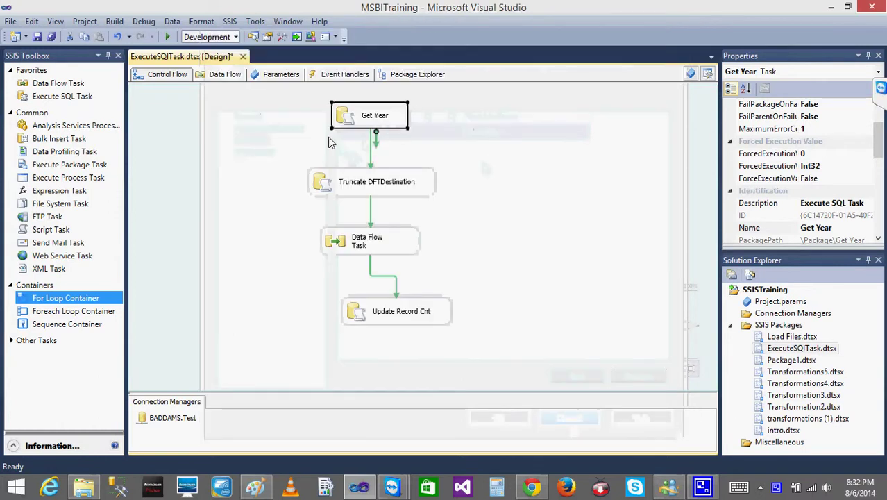
# Step: Look at the Truncate DFTDestination task's settings and close them without changes
pyautogui.click(330, 136)
pyautogui.click(355, 182)
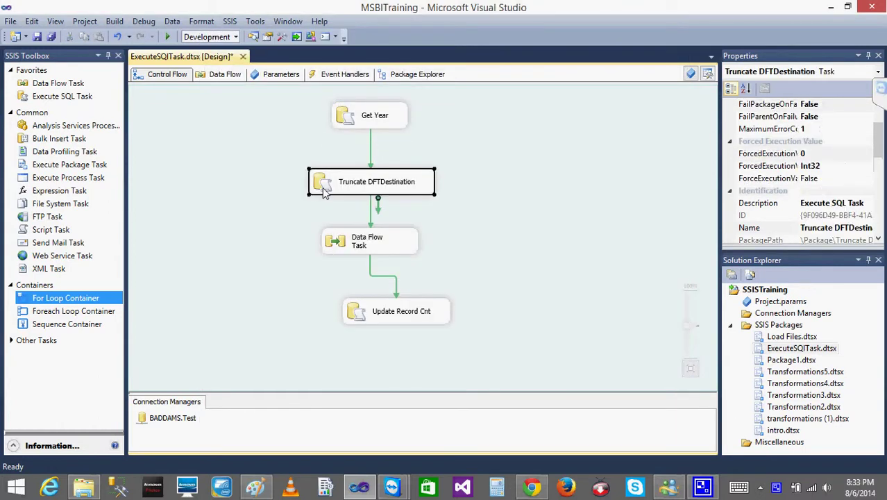
pyautogui.doubleClick(325, 193)
pyautogui.click(578, 422)
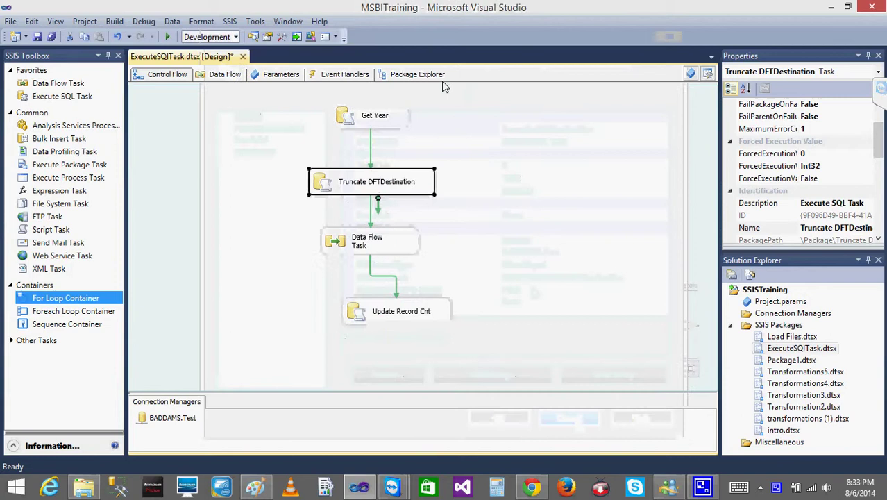
# Step: Open the Data Flow Task and inspect the variable-based SQL command used by the OLE_SRC CMPNY source
pyautogui.doubleClick(342, 243)
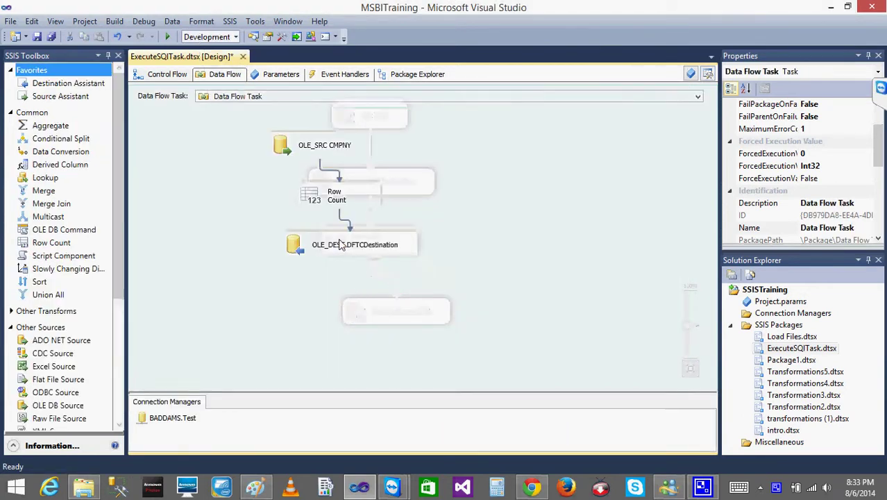
pyautogui.click(297, 148)
pyautogui.doubleClick(296, 148)
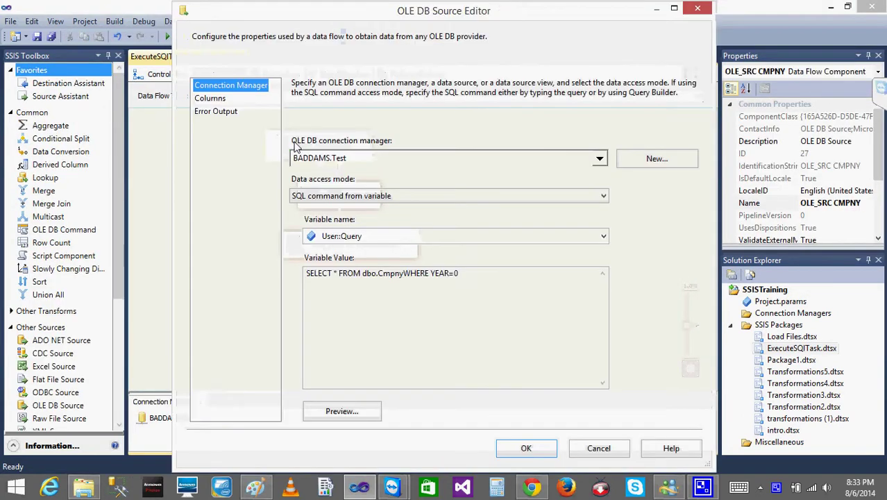
pyautogui.moveTo(465, 278); pyautogui.dragTo(251, 276)
pyautogui.click(599, 450)
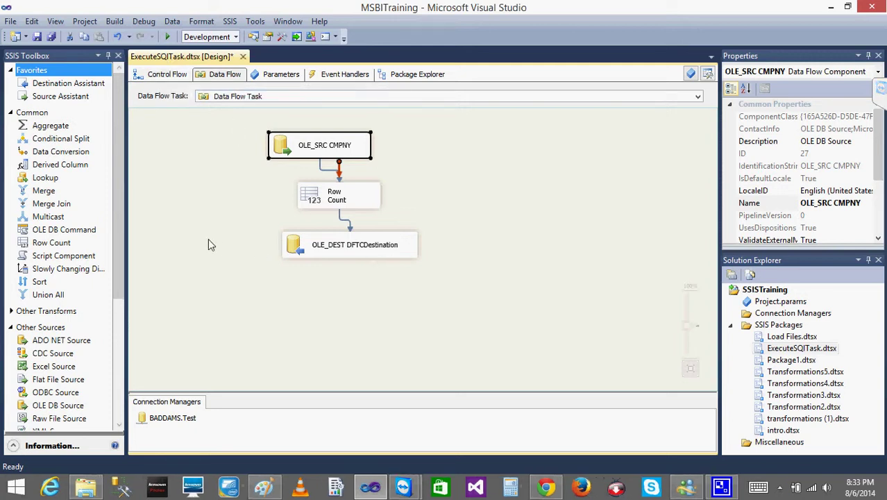
# Step: Return to the control flow and inspect the SQL statements of the Update Record Cnt and Get Year tasks
pyautogui.click(167, 75)
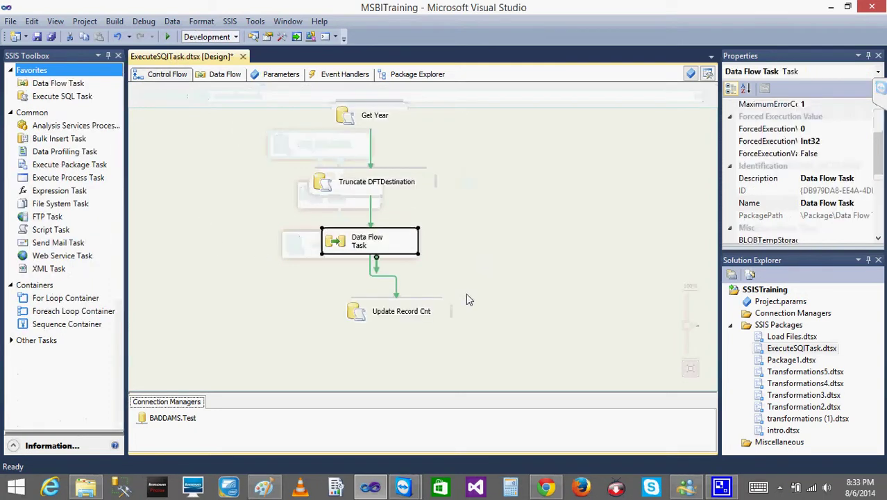
pyautogui.doubleClick(377, 313)
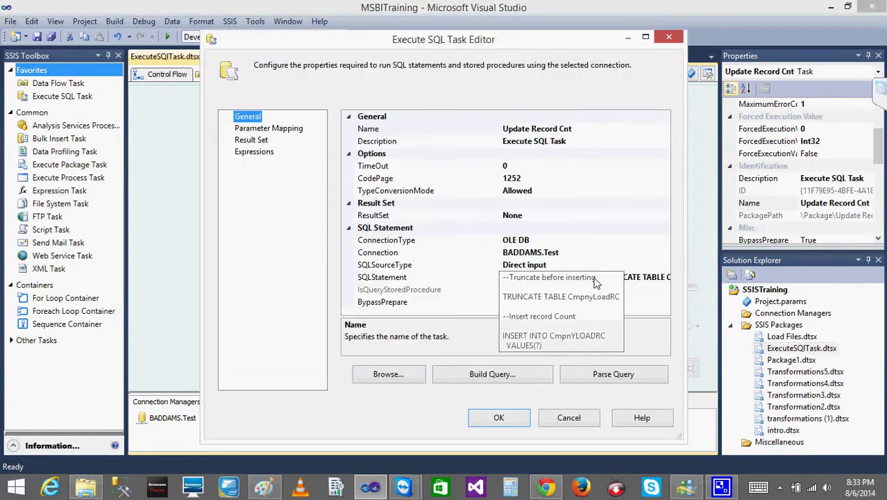
pyautogui.click(559, 419)
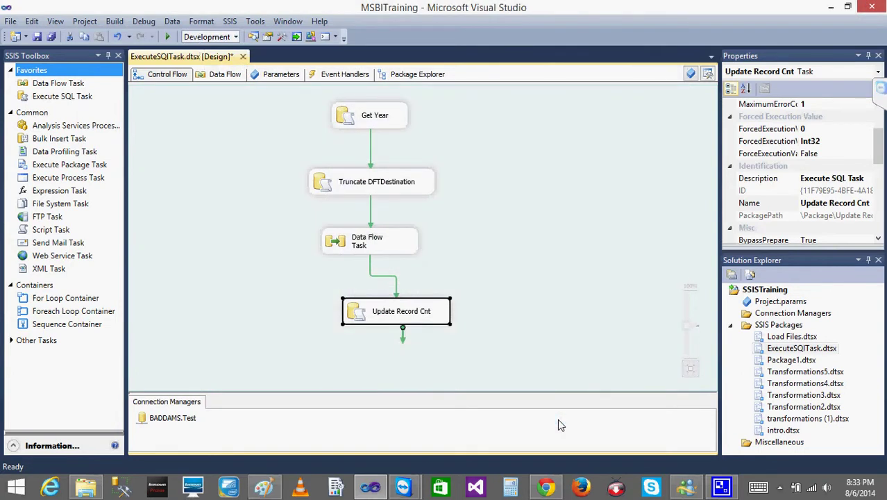
pyautogui.doubleClick(347, 114)
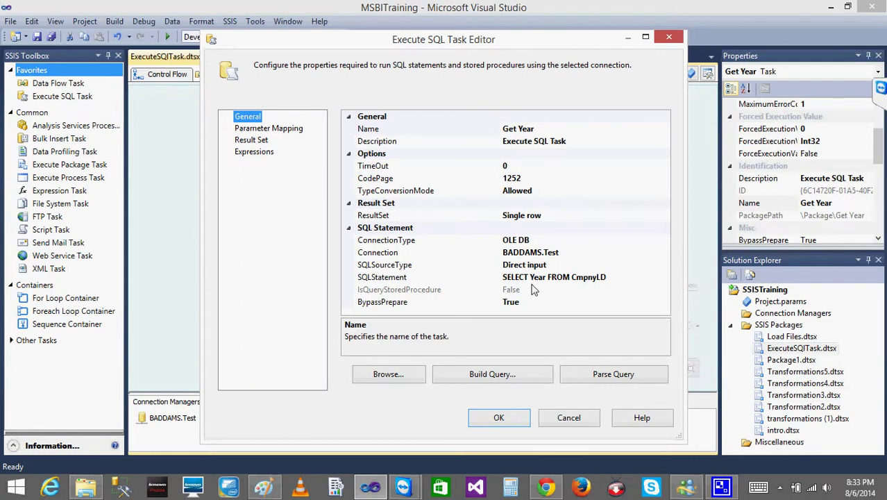
pyautogui.click(498, 419)
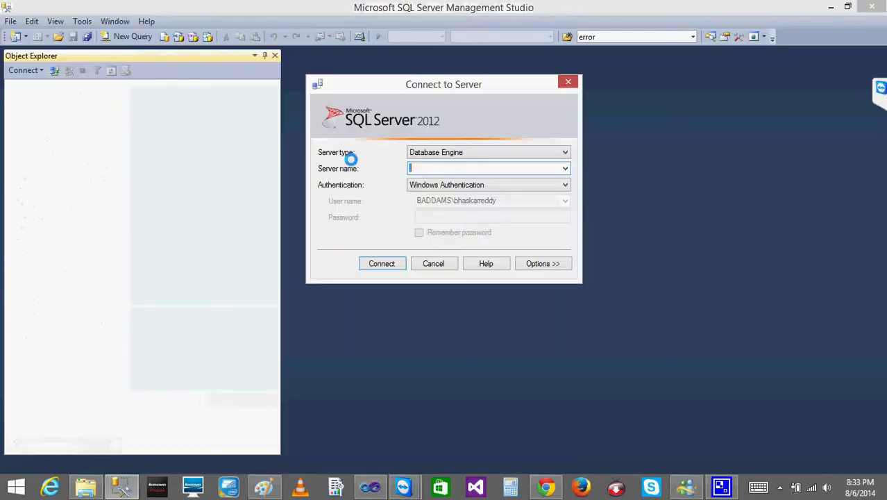
# Step: Connect SQL Server Management Studio to the Database Engine with Windows Authentication, expand its databases, and return to the package in Visual Studio
pyautogui.click(381, 264)
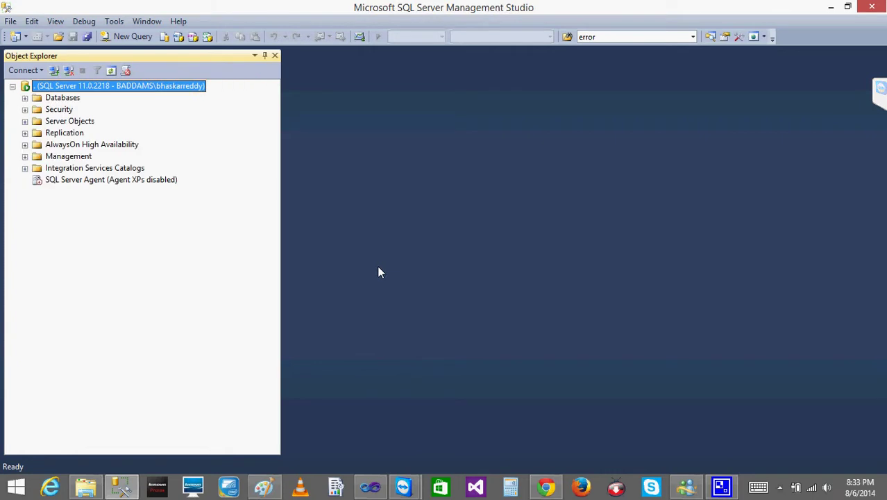
pyautogui.click(25, 99)
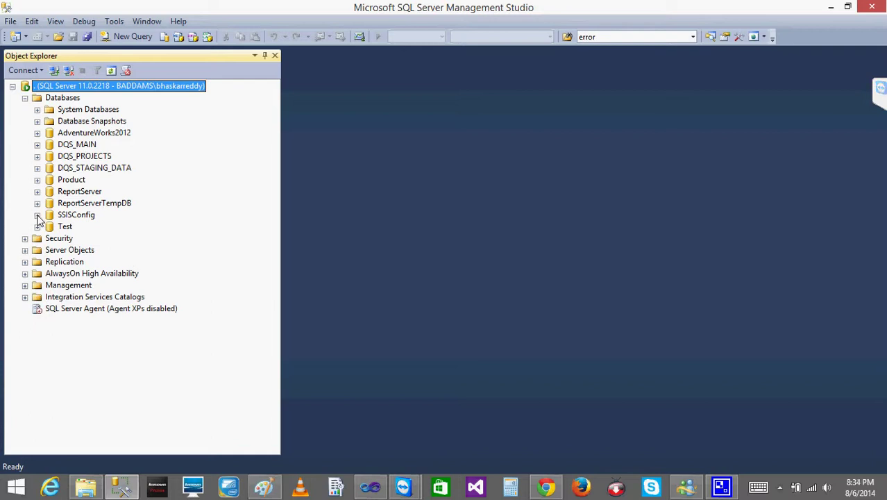
pyautogui.click(121, 489)
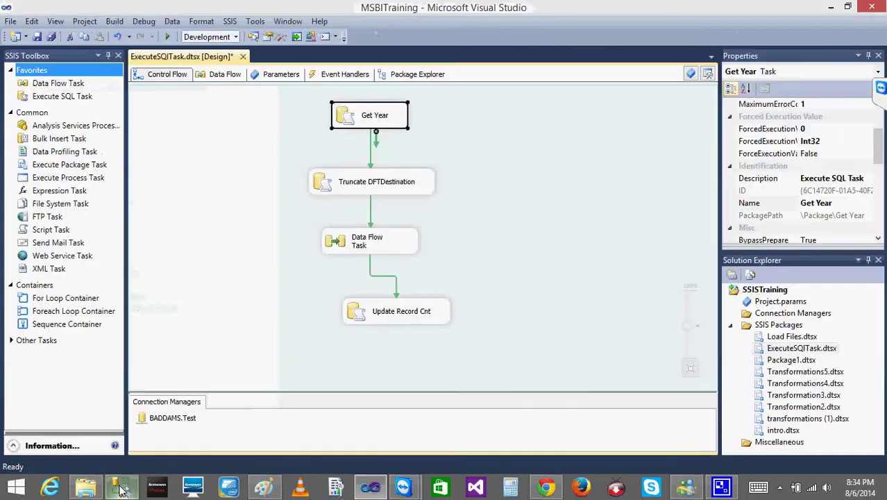
pyautogui.click(254, 192)
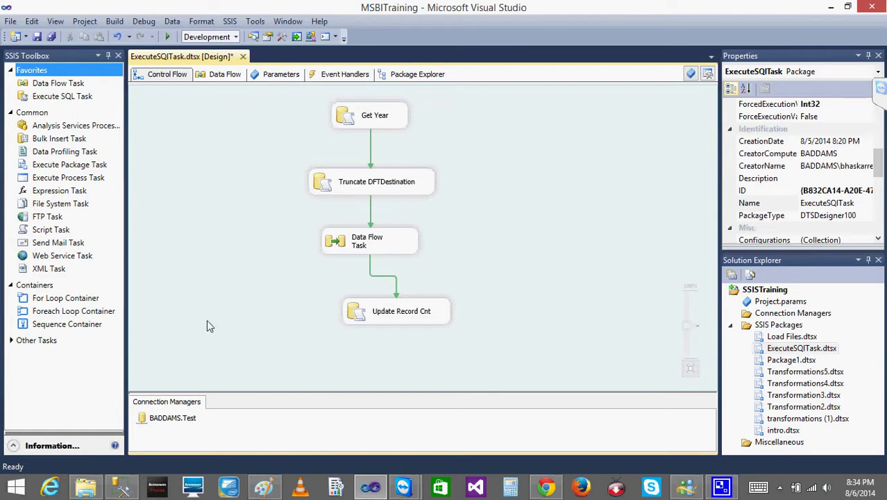
# Step: Switch to SQL Server Management Studio and list the tables of the Test database
pyautogui.moveTo(119, 491)
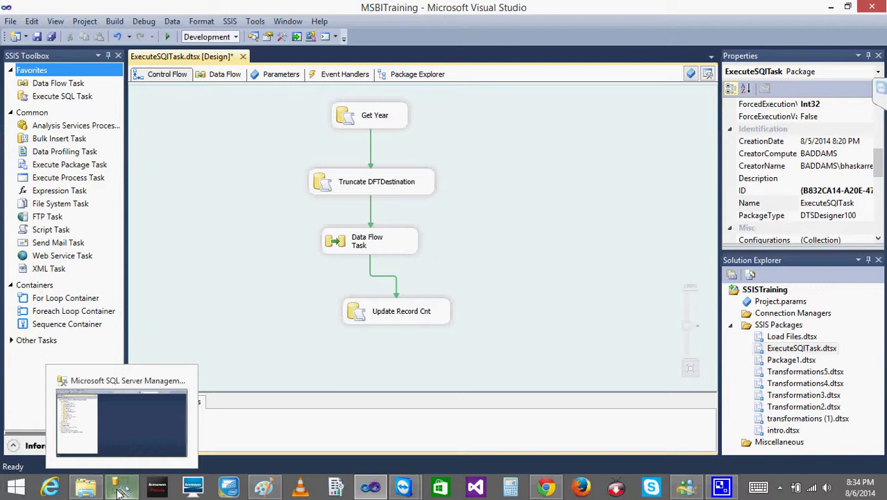
pyautogui.click(120, 489)
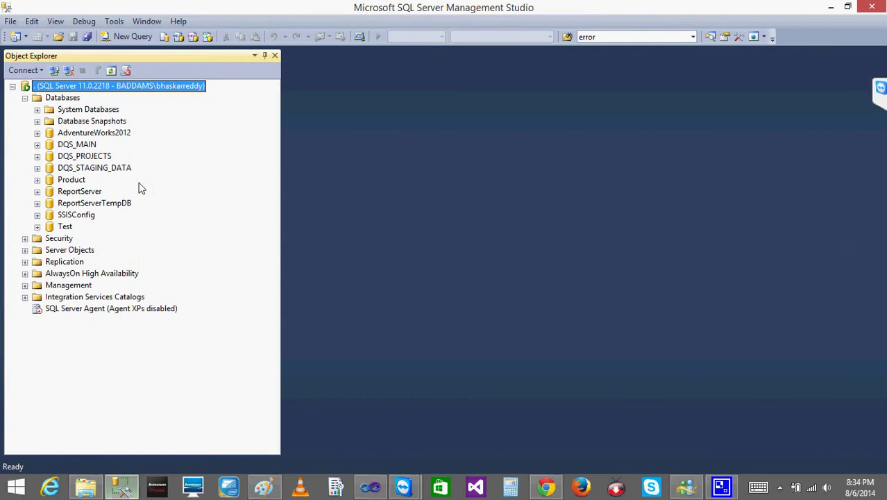
pyautogui.click(38, 226)
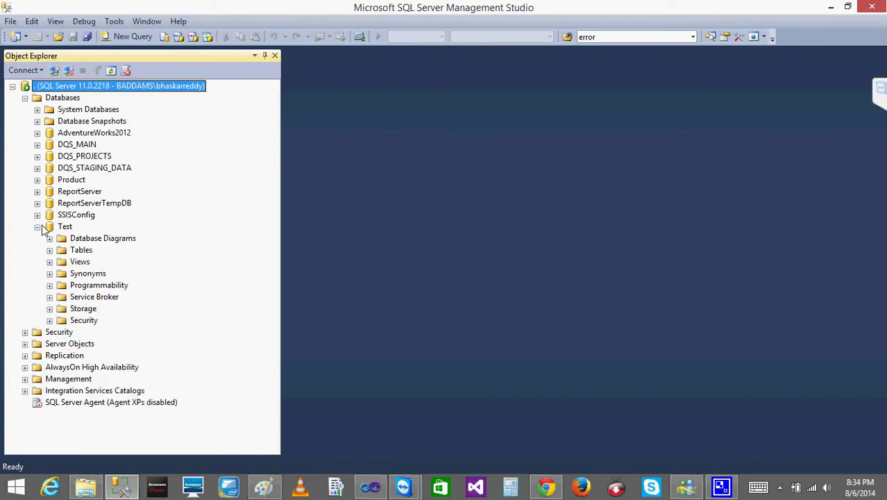
pyautogui.click(49, 250)
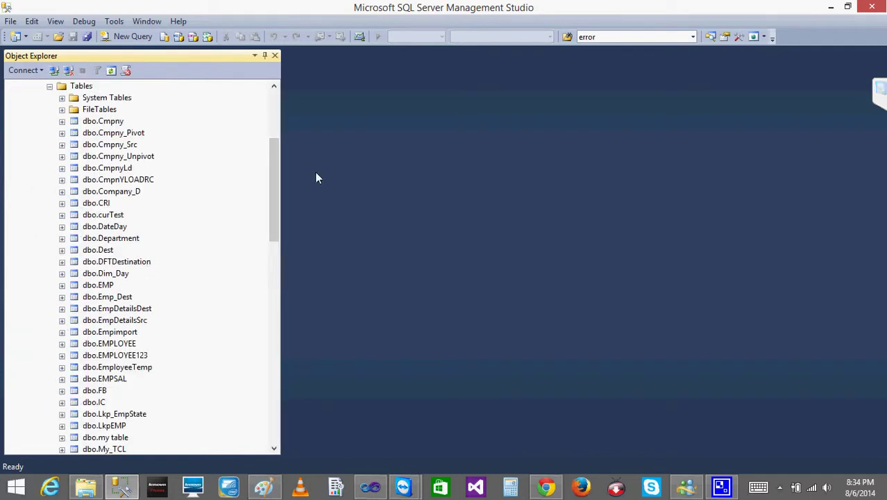
pyautogui.moveTo(272, 191); pyautogui.dragTo(273, 225)
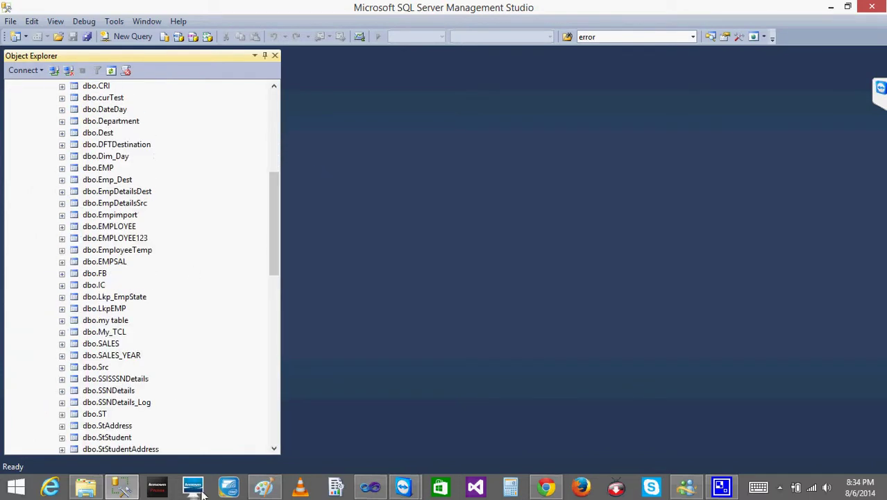
# Step: Switch to Visual Studio and check which table the Get Year task queries
pyautogui.click(370, 488)
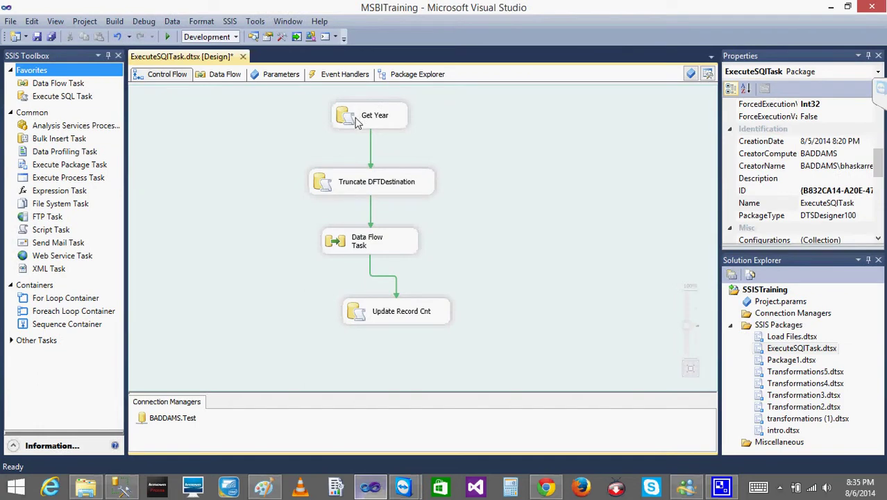
pyautogui.doubleClick(351, 129)
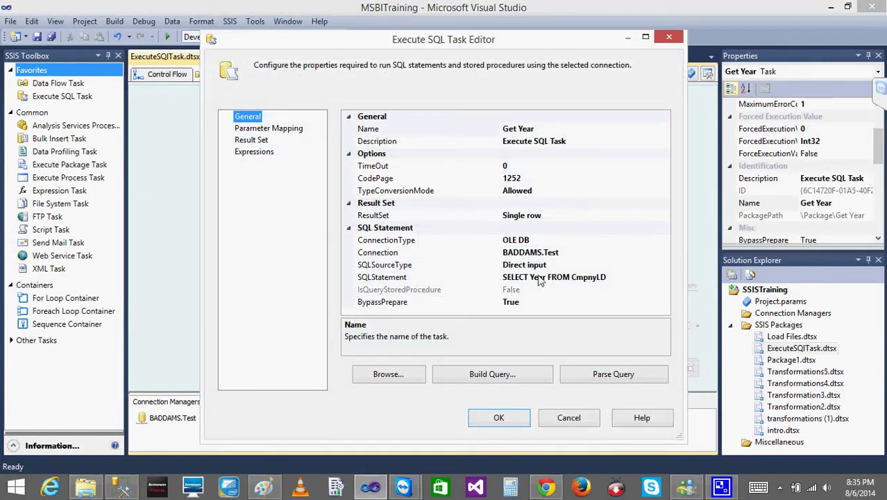
pyautogui.click(569, 419)
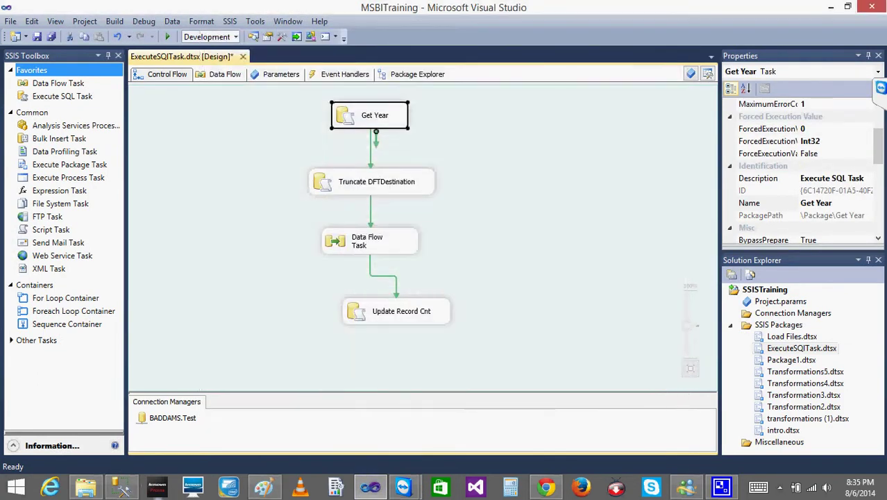
# Step: Switch to SQL Server Management Studio and query the top 1000 rows of the dbo.CmpnyLd table
pyautogui.click(121, 488)
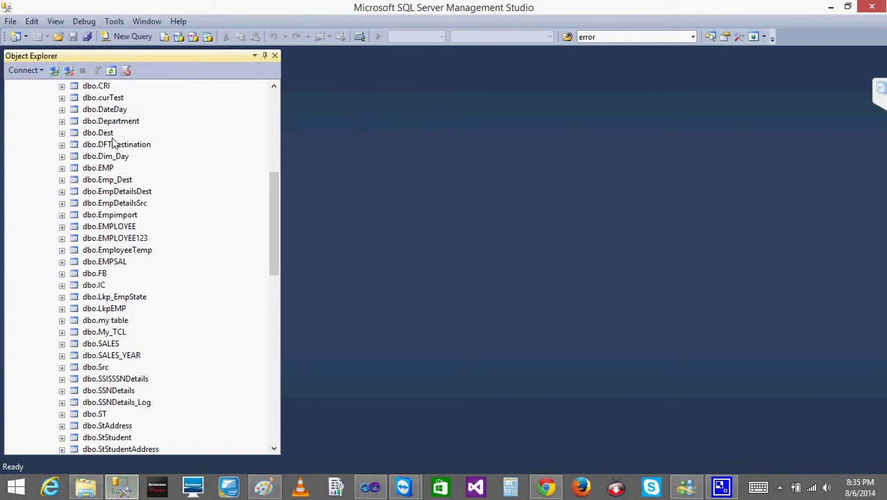
pyautogui.moveTo(274, 220); pyautogui.dragTo(266, 194)
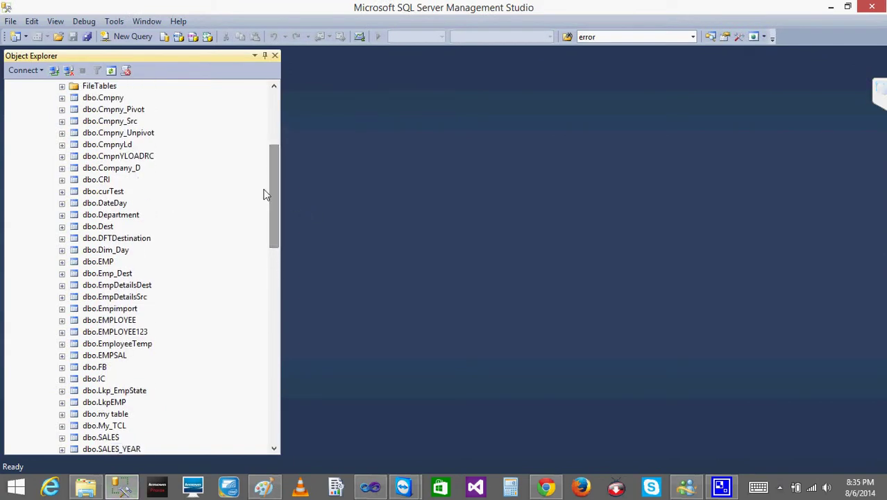
pyautogui.click(126, 147)
pyautogui.rightClick(126, 150)
pyautogui.click(185, 184)
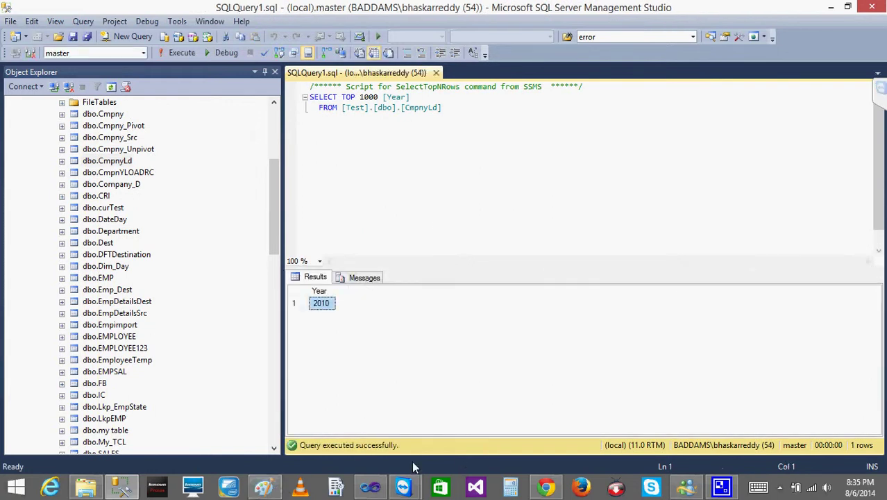
# Step: Switch to Visual Studio and check the Get Year task's SQL statement, closing its editor without changes
pyautogui.click(365, 488)
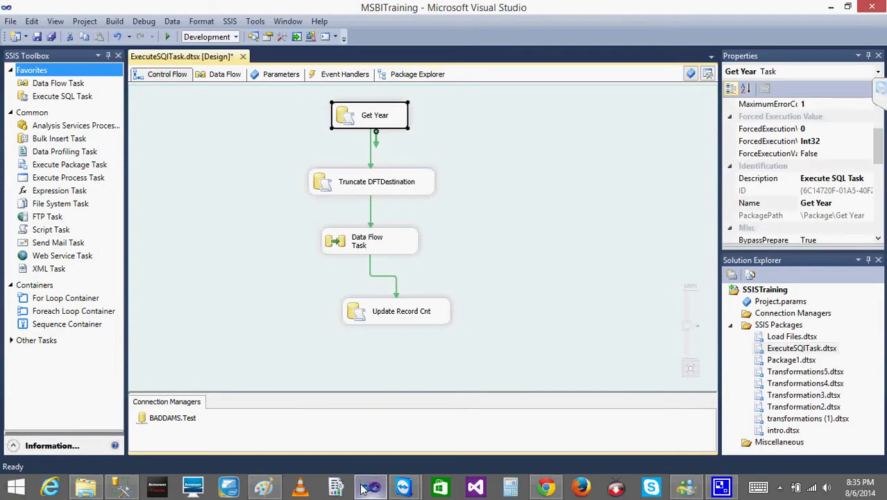
pyautogui.click(295, 247)
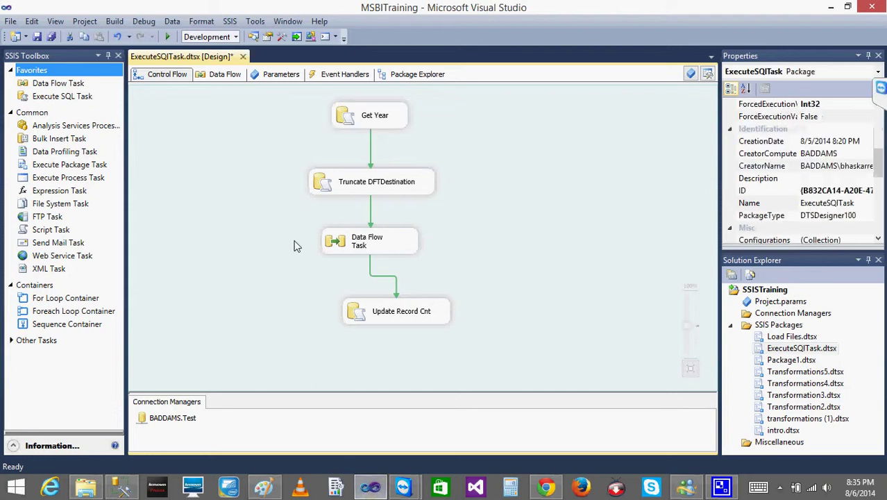
pyautogui.click(345, 119)
pyautogui.doubleClick(346, 120)
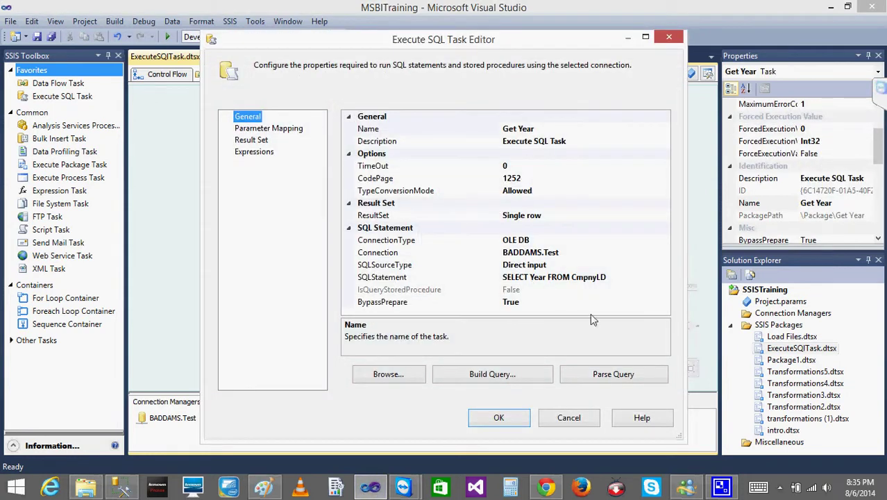
pyautogui.click(569, 417)
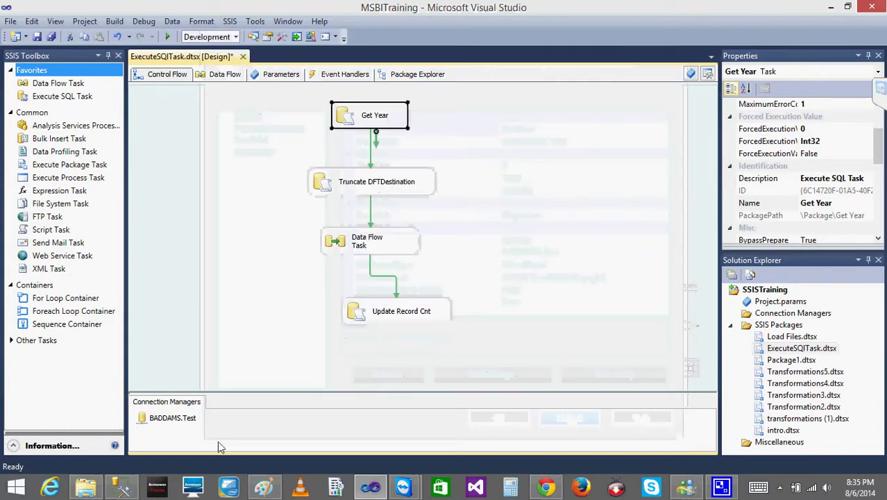
# Step: Switch to SQL Server Management Studio and run DELETE FROM [Test].[dbo].[CmpnyLd] to empty the table
pyautogui.click(121, 488)
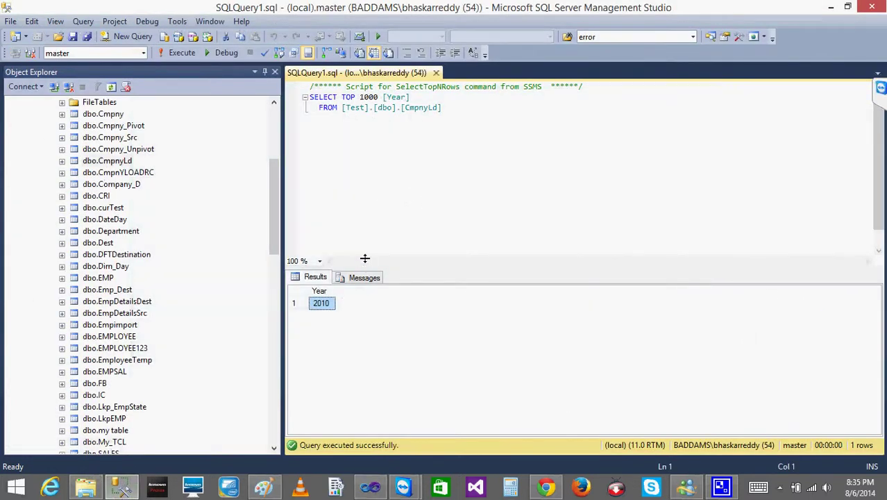
pyautogui.click(379, 196)
pyautogui.click(481, 107)
pyautogui.press('Return')
pyautogui.press('Return')
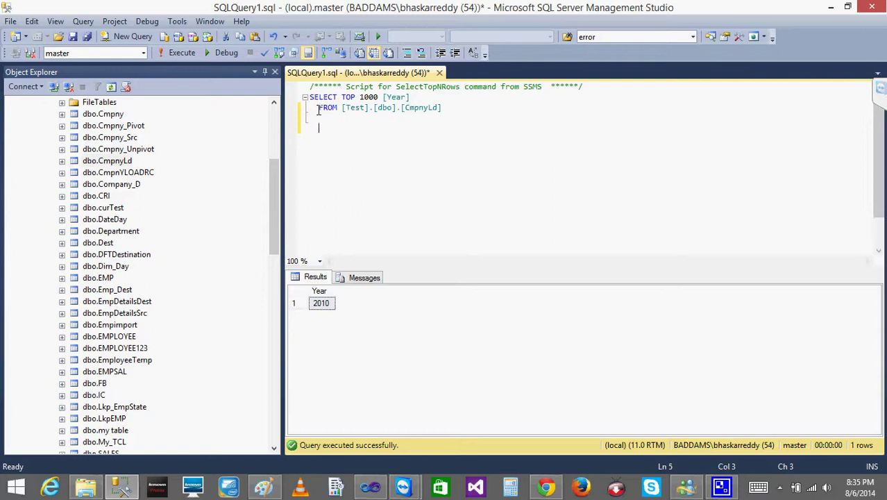
pyautogui.press('Return')
pyautogui.press('Return')
pyautogui.write('DELETE FROM [Test].[dbo].[CmpnyLd')
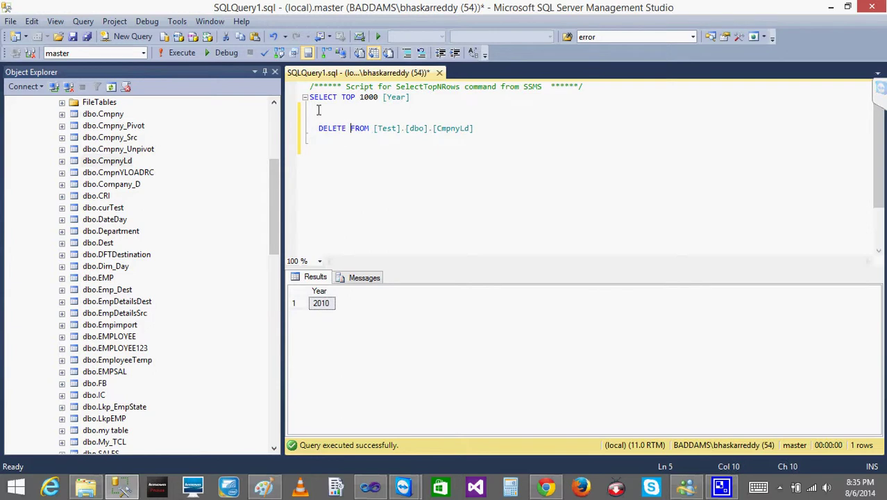
pyautogui.click(467, 127)
pyautogui.keyDown('shift'); pyautogui.click(310, 129); pyautogui.keyUp('shift')
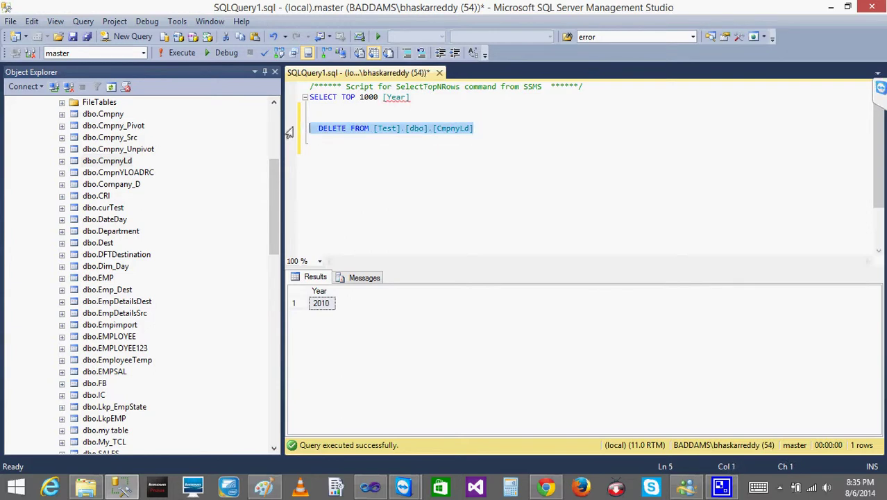
pyautogui.click(170, 54)
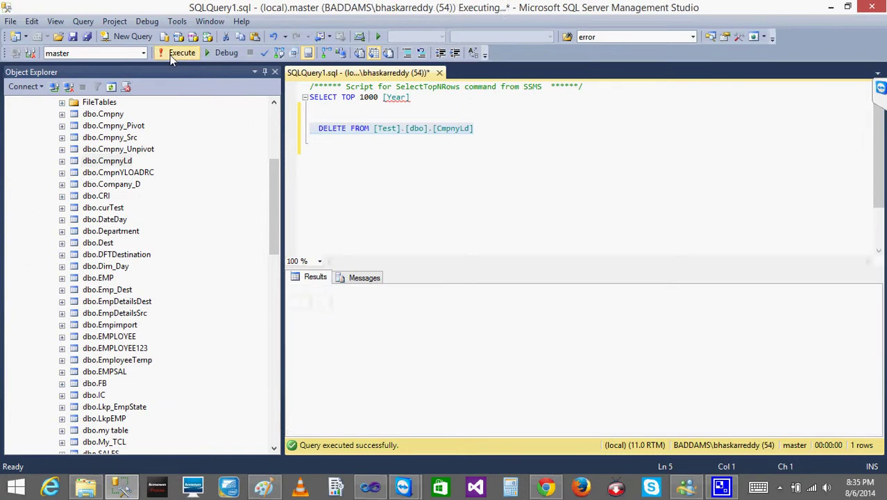
# Step: Undo the DELETE text edits to restore the SELECT TOP 1000 query on CmpnyLd, and execute it again
pyautogui.hotkey('ctrl', 'z')
pyautogui.hotkey('ctrl', 'z')
pyautogui.hotkey('ctrl', 'z')
pyautogui.hotkey('ctrl', 'z')
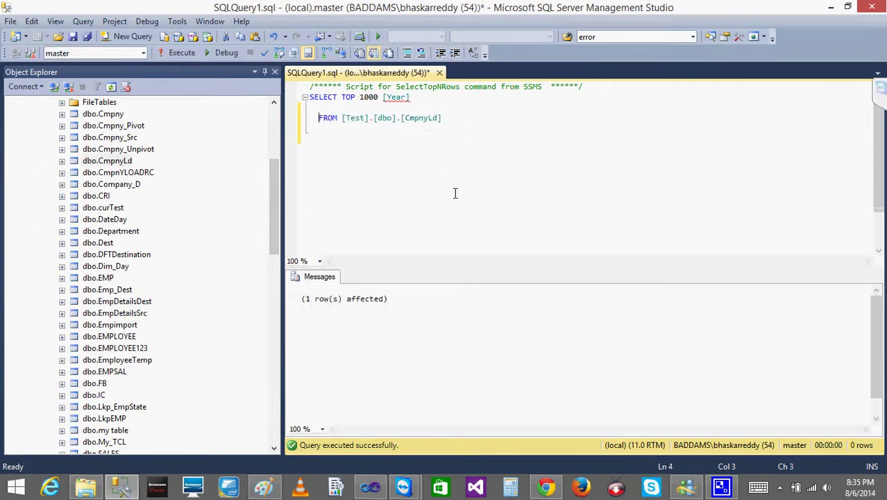
pyautogui.click(177, 55)
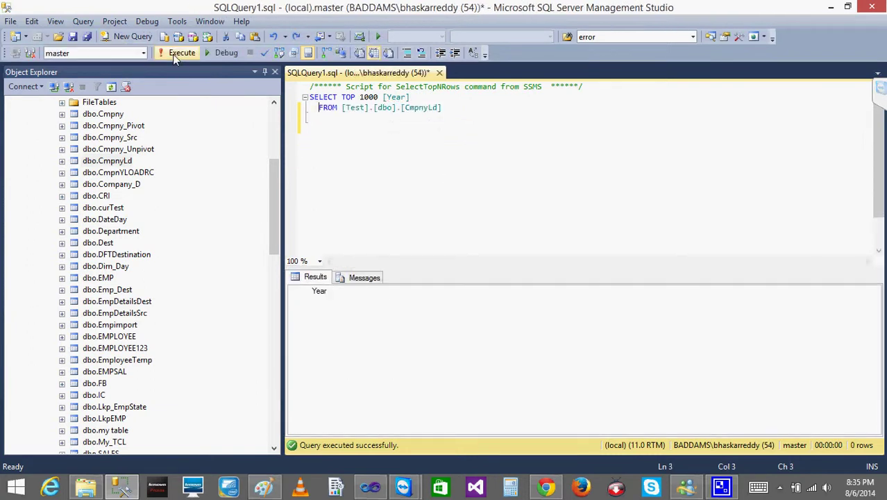
# Step: Switch to Visual Studio and recheck the Get Year task's query against the CmpnyLd results in Management Studio
pyautogui.click(370, 488)
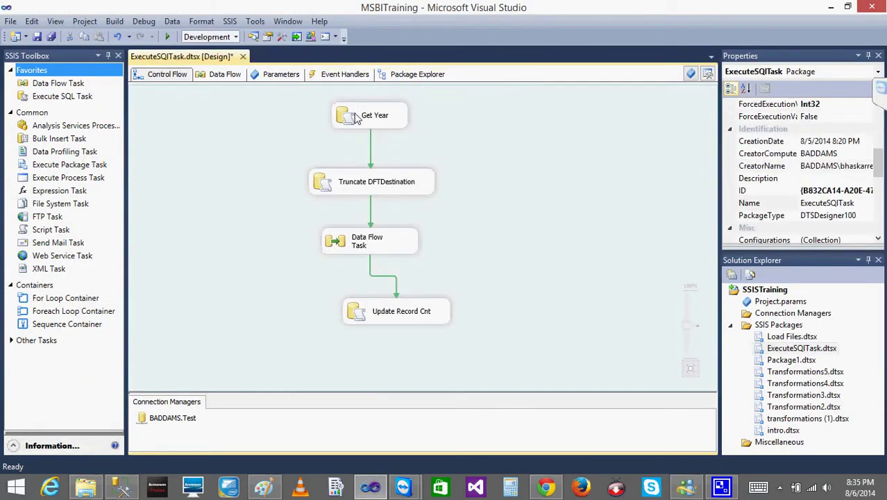
pyautogui.doubleClick(361, 115)
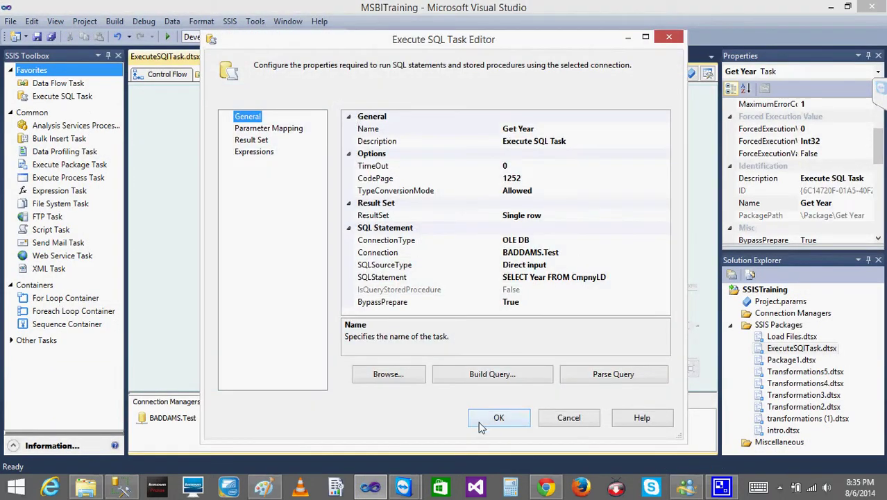
pyautogui.click(575, 420)
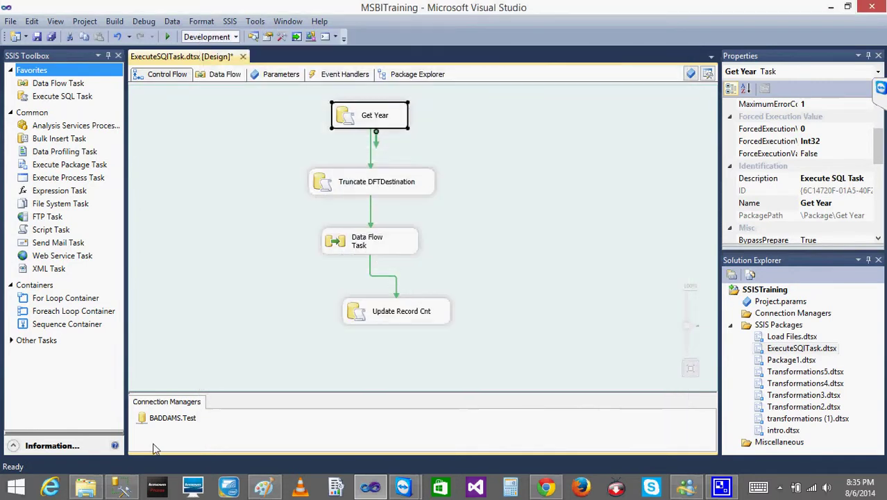
pyautogui.click(119, 488)
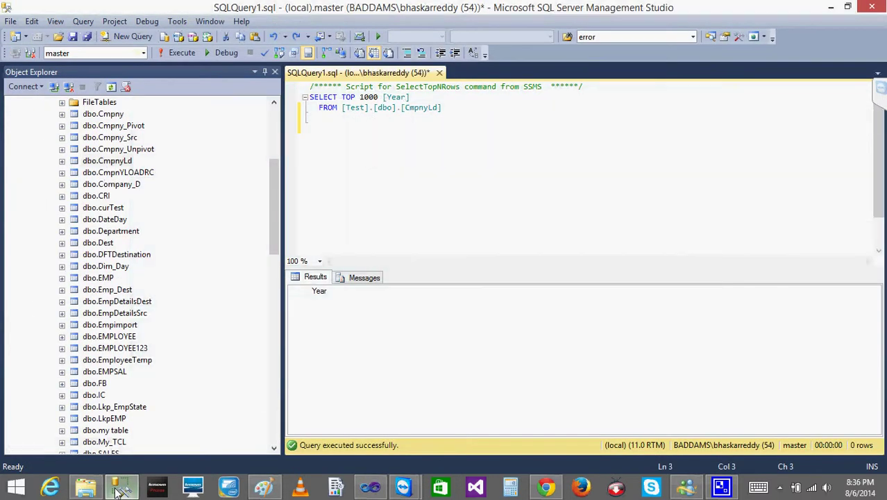
pyautogui.click(371, 488)
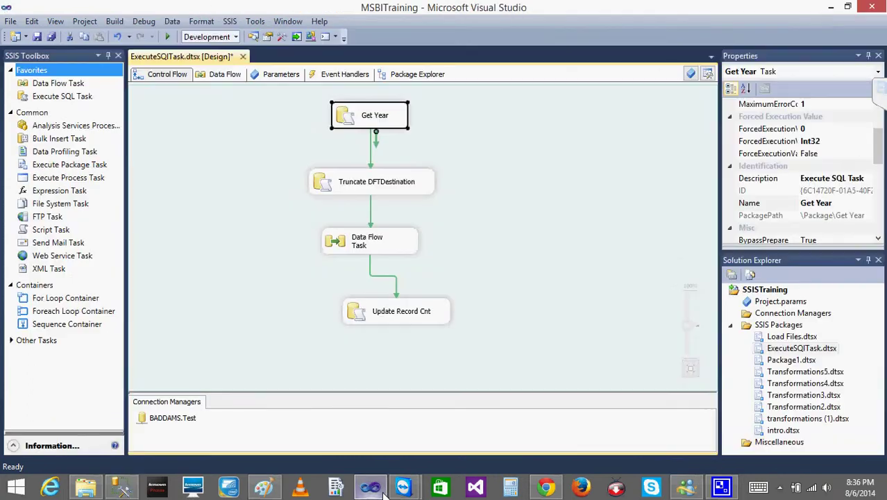
# Step: Run the ExecuteSQlTask package in debug mode
pyautogui.click(276, 132)
pyautogui.click(167, 36)
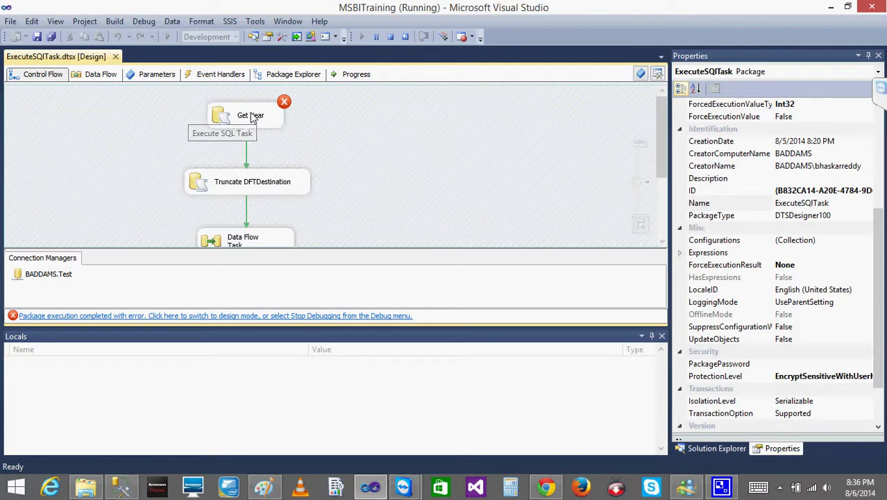
pyautogui.click(130, 487)
pyautogui.click(130, 487)
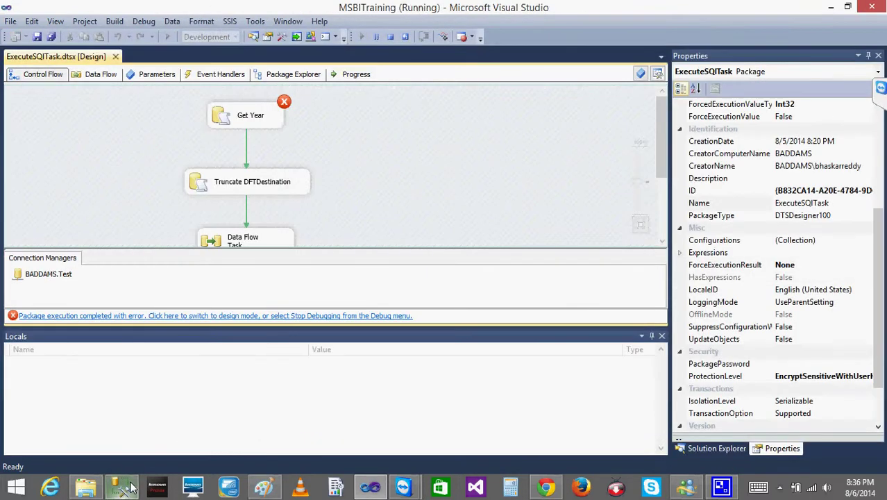
# Step: Read the Get Year task's error in the execution progress, return to the control flow and stop debugging
pyautogui.click(359, 77)
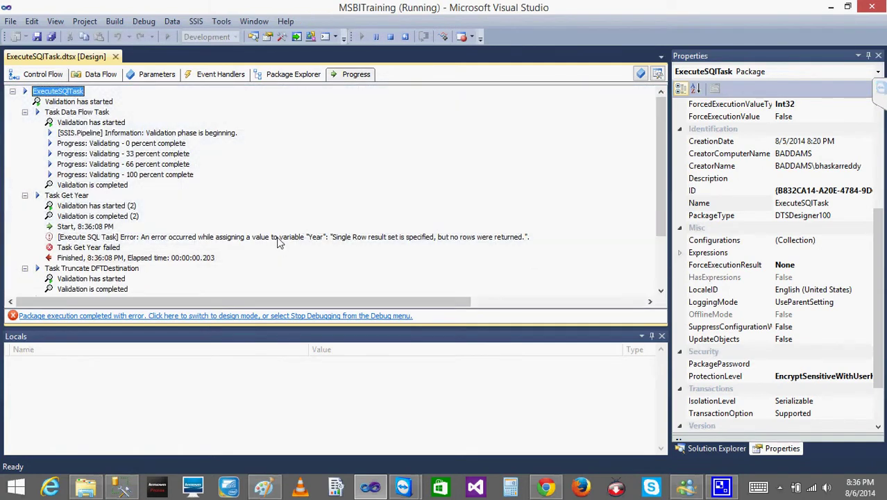
pyautogui.click(278, 240)
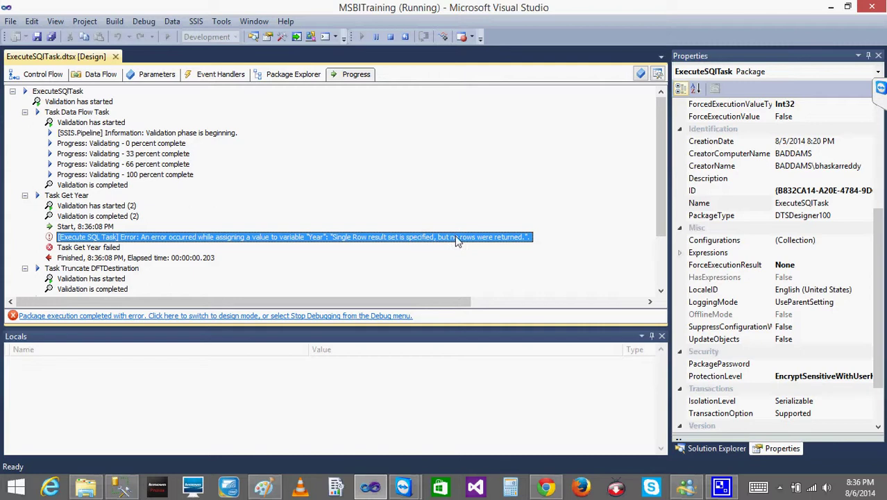
pyautogui.click(46, 75)
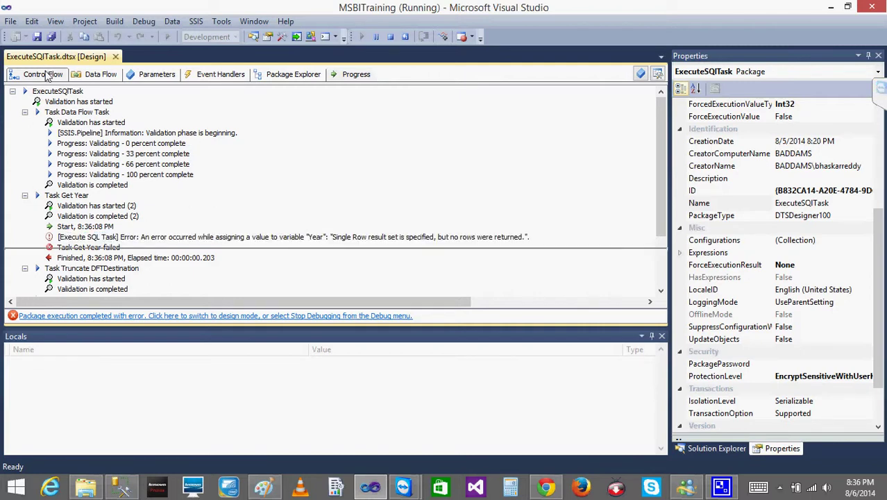
pyautogui.click(359, 152)
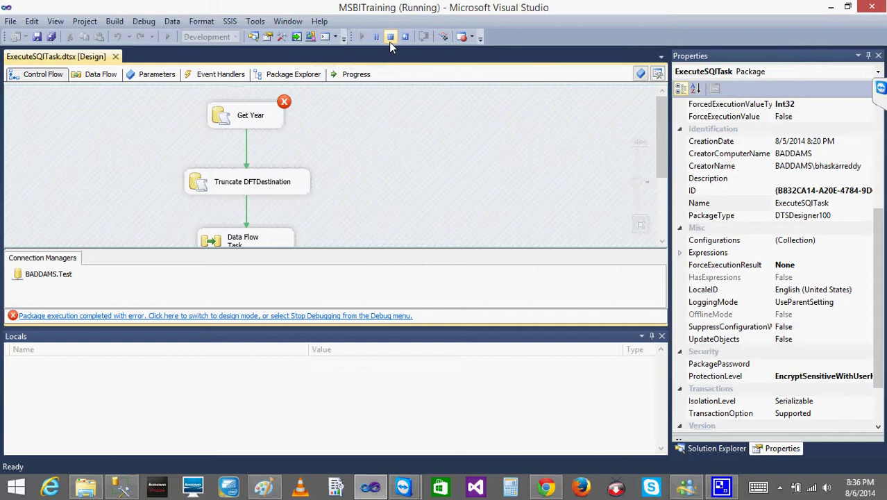
pyautogui.click(389, 38)
# Step: Open the Get Year task's editor and check its ResultSet setting and SQL statement
pyautogui.click(370, 129)
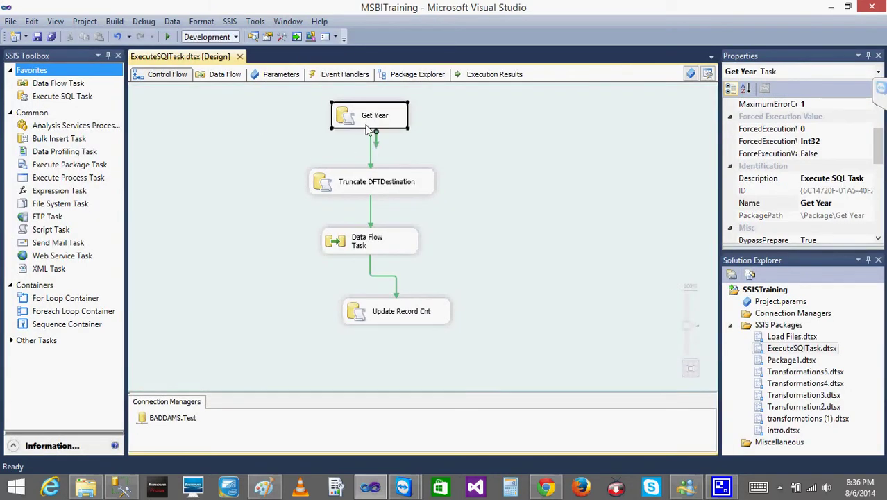
pyautogui.doubleClick(369, 126)
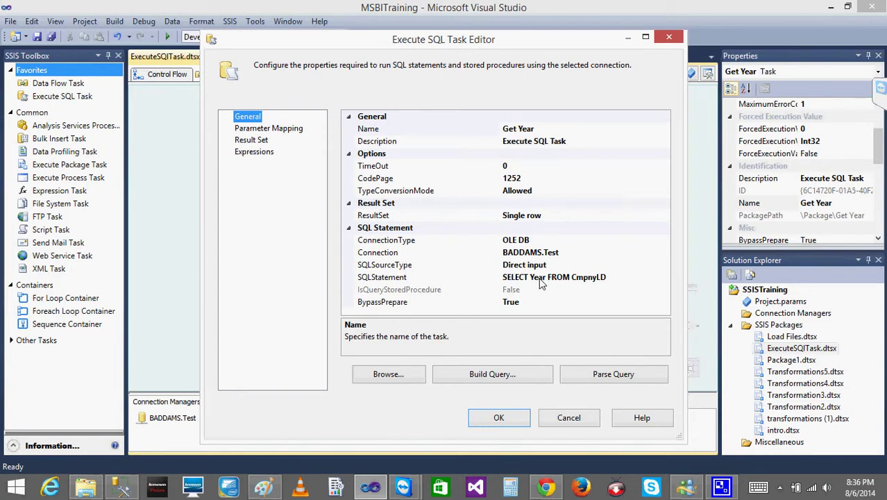
pyautogui.click(553, 217)
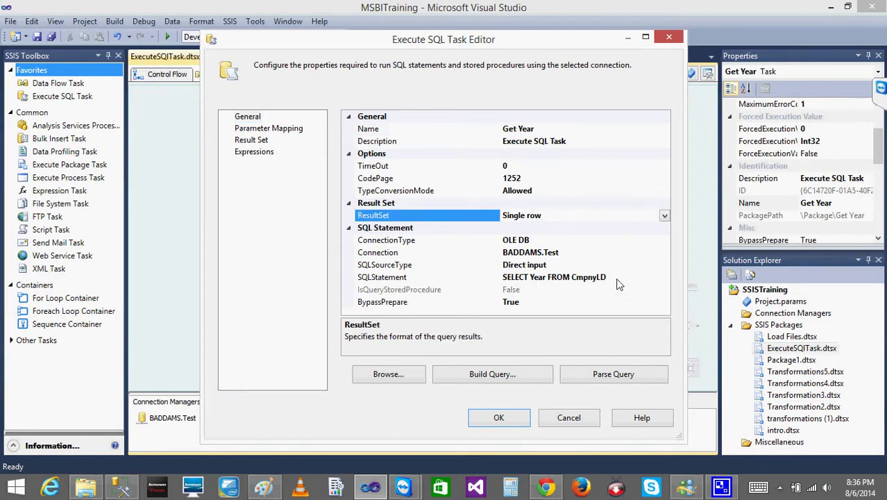
pyautogui.click(617, 278)
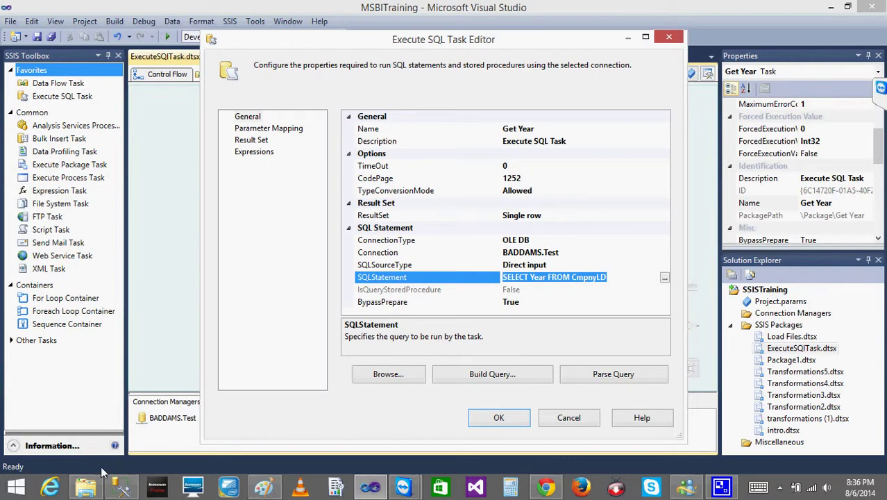
# Step: Copy the Get Year task's SQL statement into the Management Studio query window, on a separate line below the existing query
pyautogui.click(113, 489)
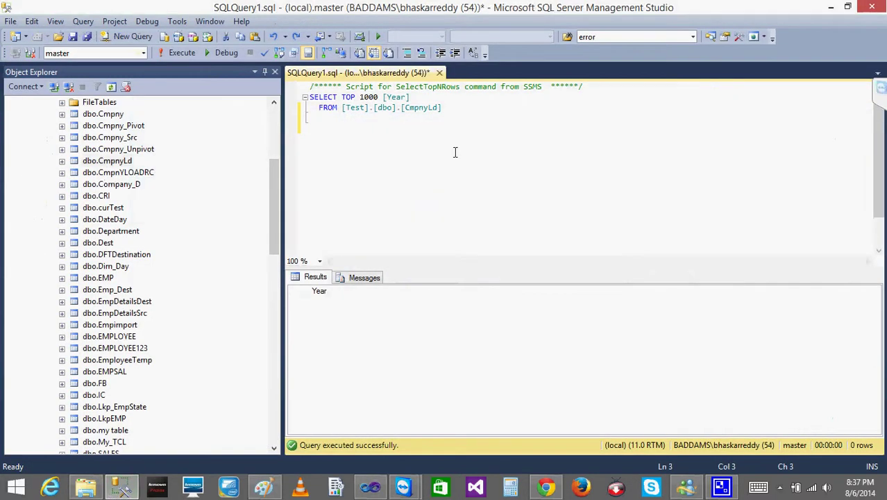
pyautogui.click(453, 109)
pyautogui.press('Return')
pyautogui.press('Return')
pyautogui.press('Return')
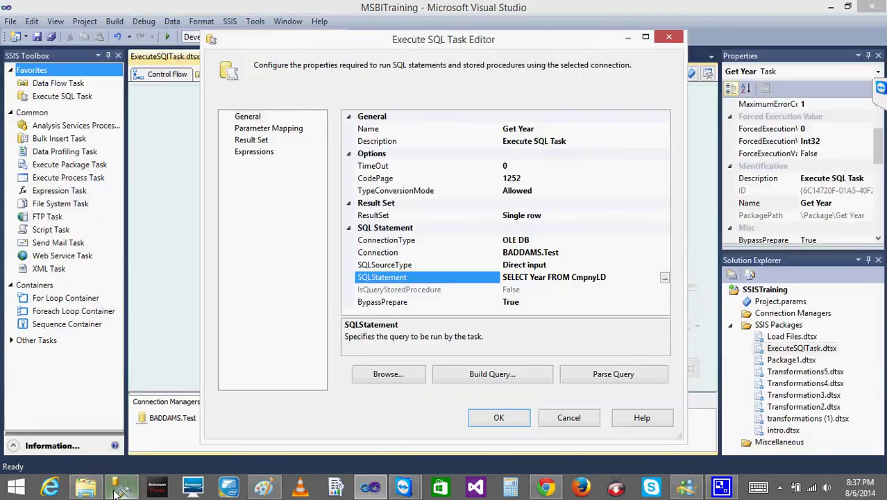
pyautogui.click(120, 485)
pyautogui.click(629, 280)
pyautogui.hotkey('ctrl', 'c')
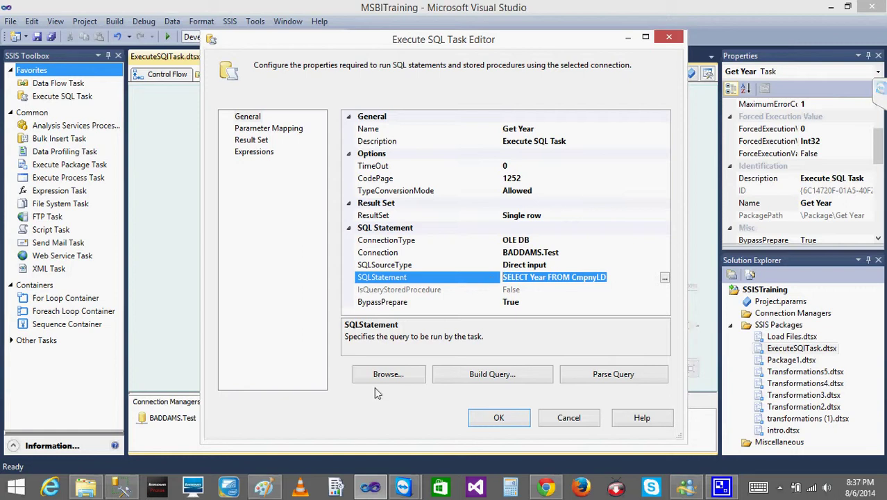
pyautogui.click(122, 417)
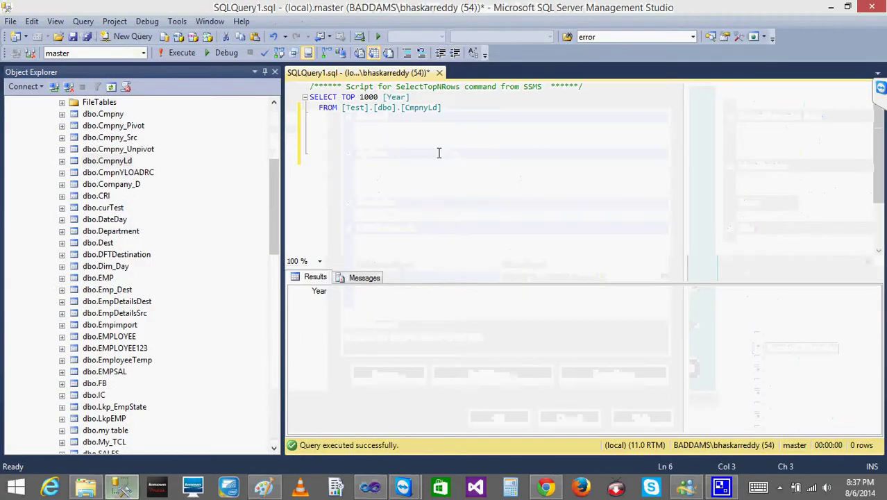
pyautogui.hotkey('ctrl', 'v')
pyautogui.press('Return')
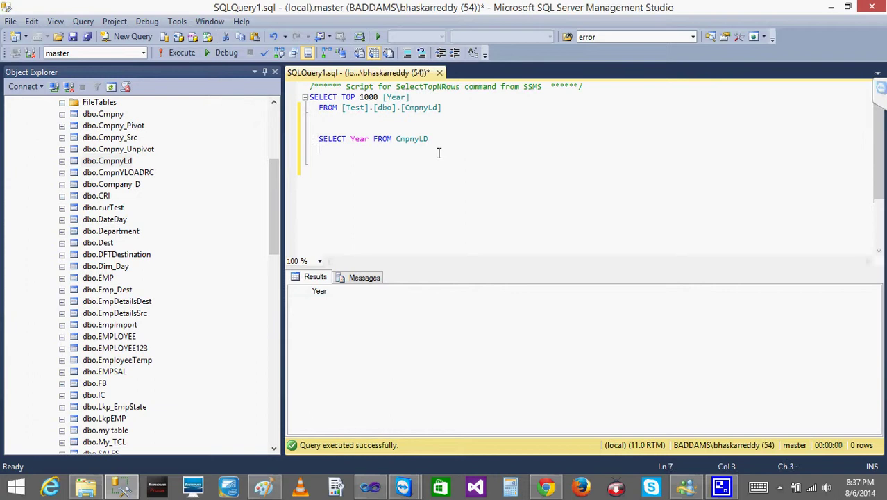
# Step: Append UNION ALL and SELECT 0 to the copied SELECT Year FROM CmpnyLD statement and execute only those three lines
pyautogui.write('UN')
pyautogui.press('BackSpace')
pyautogui.write('NION ALL')
pyautogui.press('Return')
pyautogui.write('SELECT 0')
pyautogui.moveTo(383, 159); pyautogui.dragTo(308, 141)
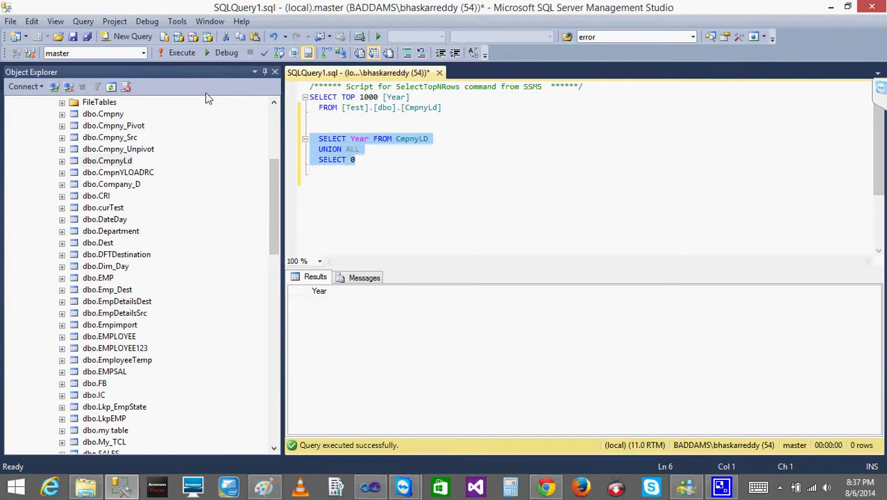
pyautogui.click(180, 52)
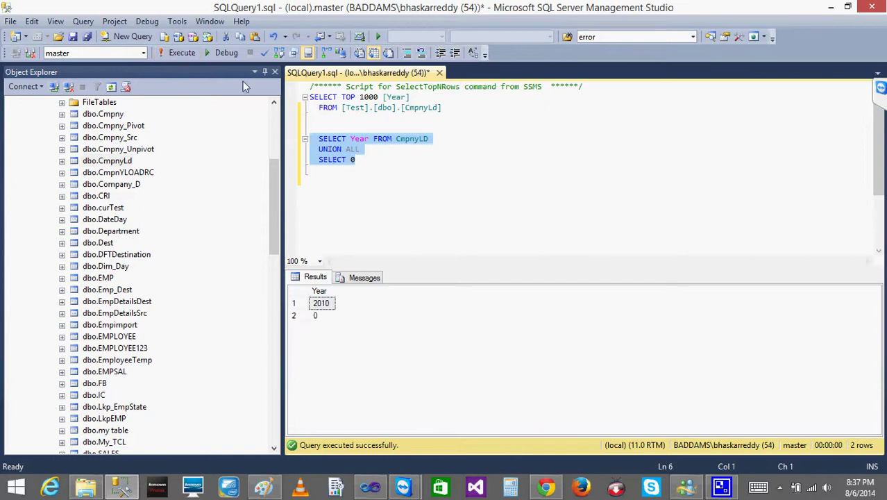
# Step: Execute only the three-line SELECT Year, UNION ALL, SELECT 0 query again
pyautogui.click(392, 174)
pyautogui.moveTo(314, 170); pyautogui.dragTo(304, 133)
pyautogui.click(409, 168)
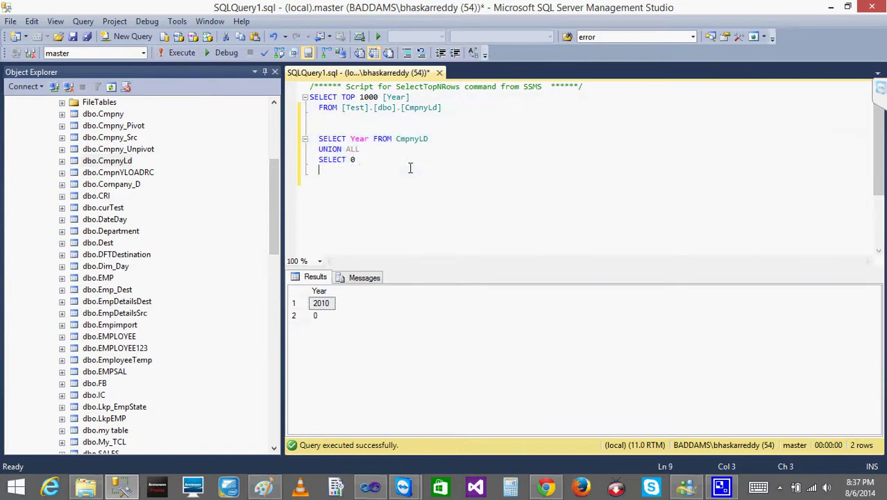
pyautogui.moveTo(389, 168); pyautogui.dragTo(310, 137)
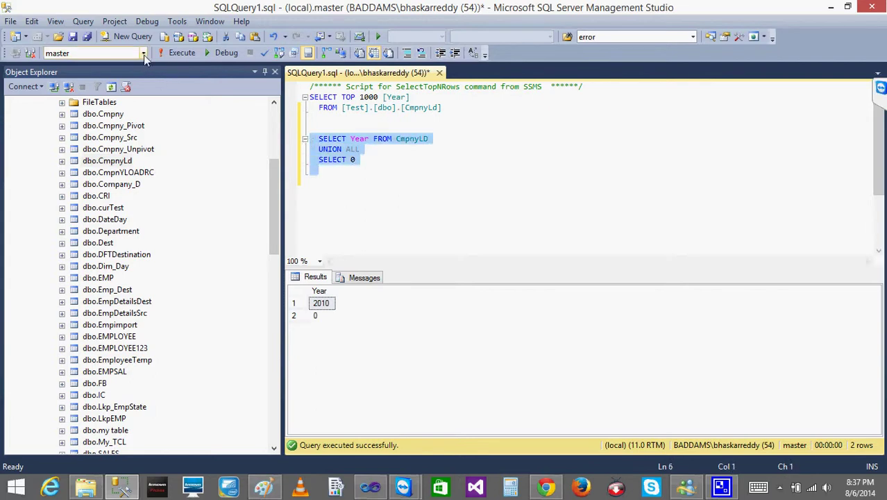
pyautogui.click(177, 53)
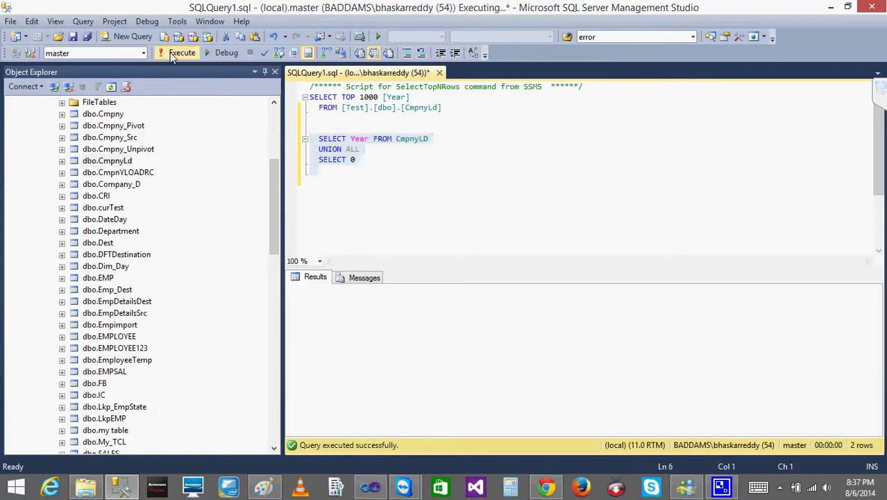
# Step: Insert DELETE before FROM [Test].[dbo].[CmpnyLd] in the first query and execute only that line
pyautogui.click(347, 118)
pyautogui.click(314, 108)
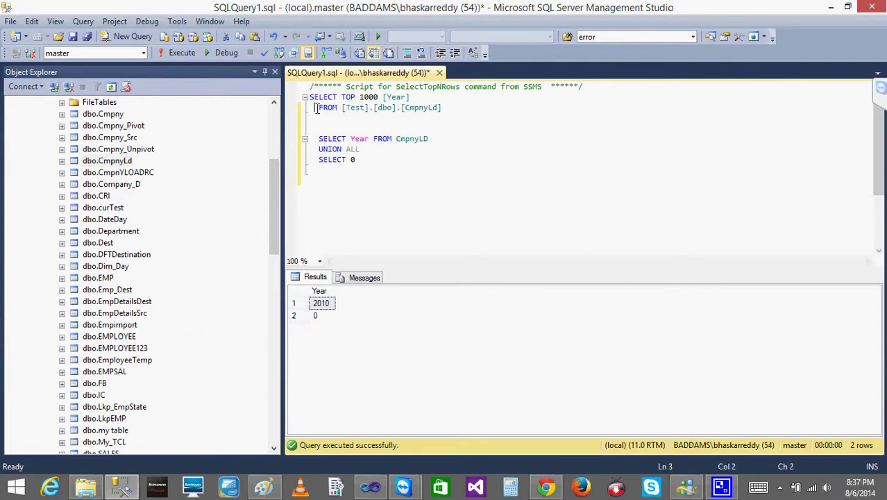
pyautogui.write('DELETE')
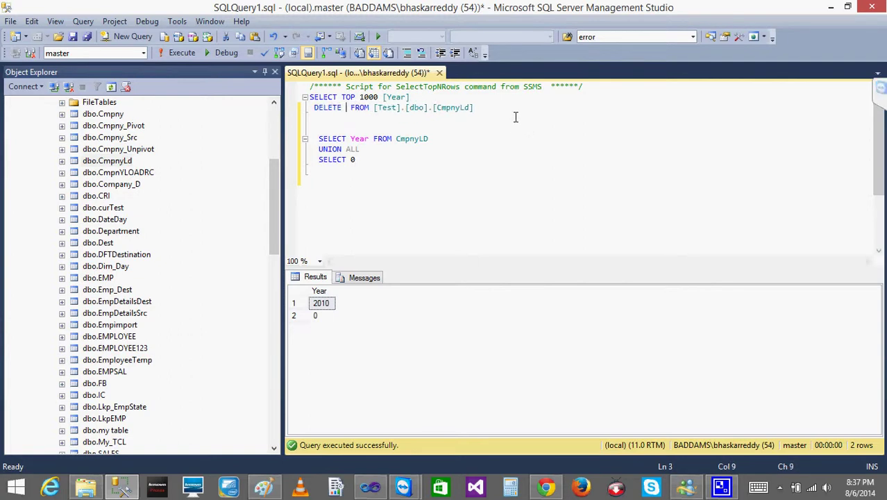
pyautogui.moveTo(502, 109); pyautogui.dragTo(266, 107)
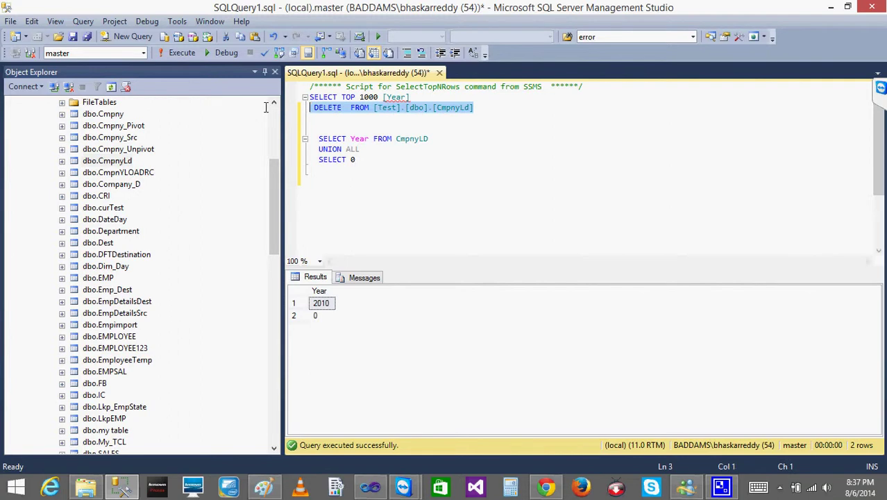
pyautogui.click(165, 53)
pyautogui.click(389, 162)
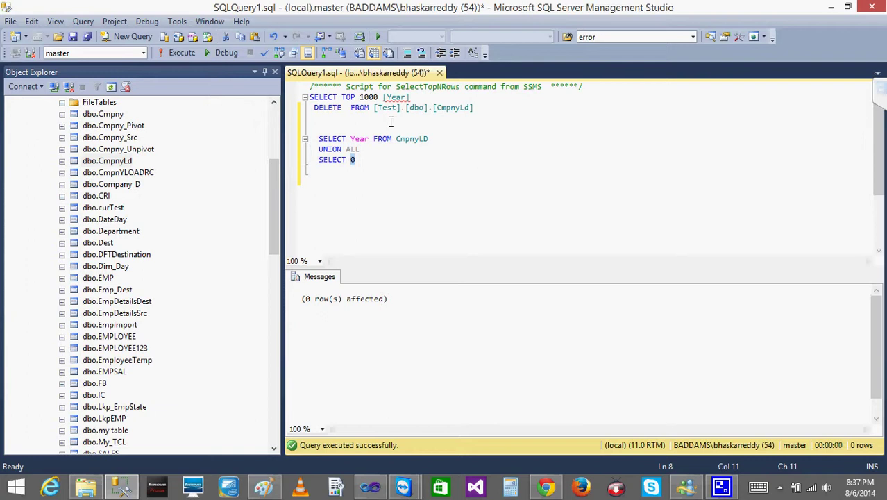
# Step: Undo the DELETE edit and execute only the SELECT TOP 1000 [Year] query on CmpnyLd
pyautogui.click(490, 108)
pyautogui.hotkey('ctrl', 'z')
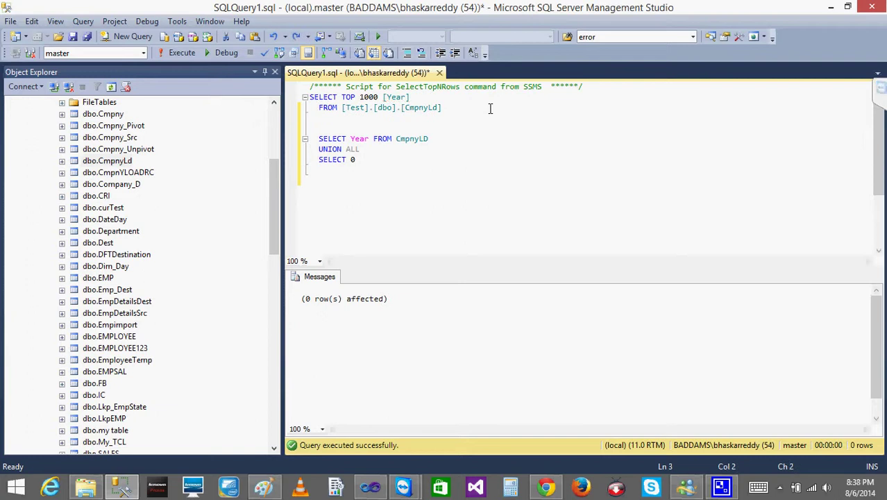
pyautogui.hotkey('ctrl', 'z')
pyautogui.moveTo(469, 107); pyautogui.dragTo(276, 101)
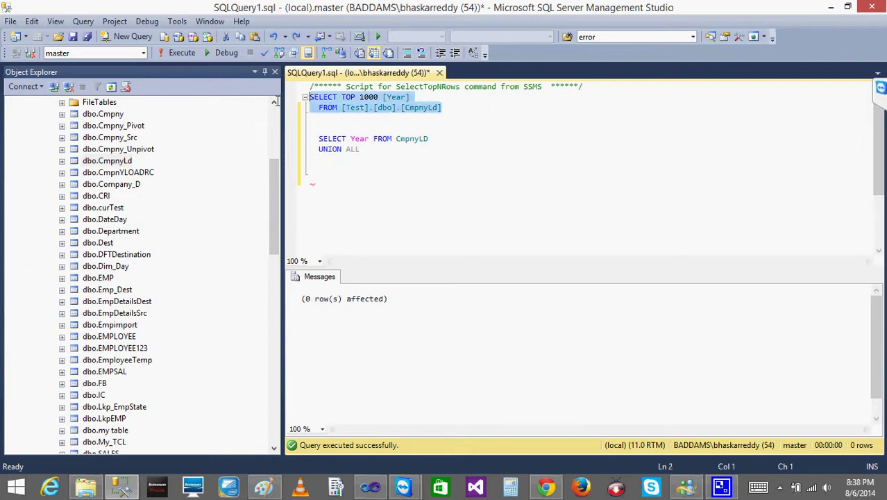
pyautogui.click(177, 54)
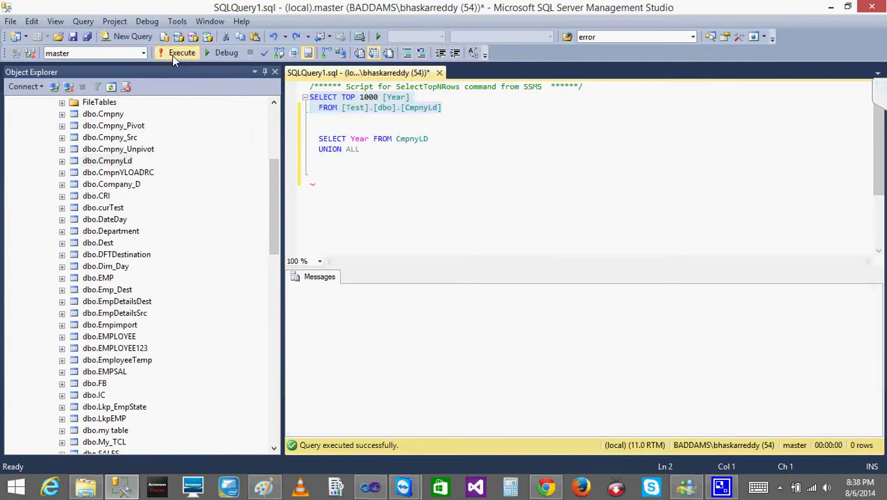
pyautogui.click(416, 126)
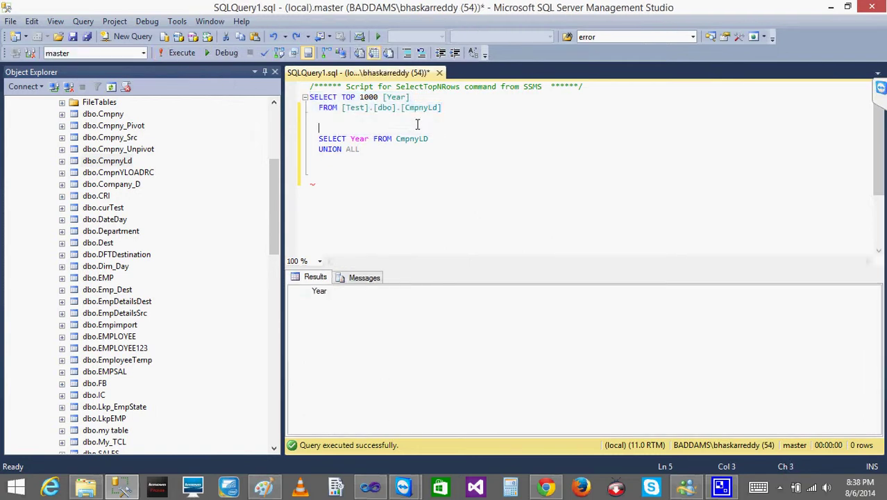
# Step: Add SELECT 0 back below UNION ALL and execute only the three-line query
pyautogui.click(374, 159)
pyautogui.write('SELECT 0')
pyautogui.press('Return')
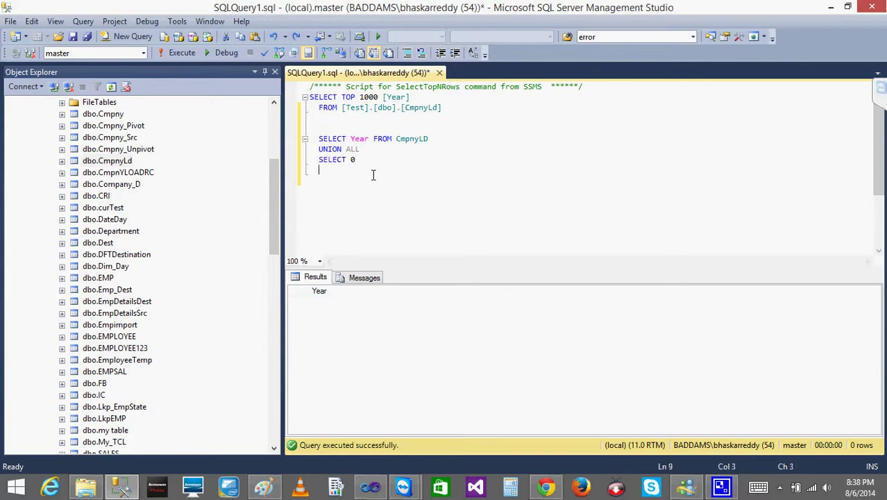
pyautogui.moveTo(372, 174); pyautogui.dragTo(312, 142)
pyautogui.click(178, 59)
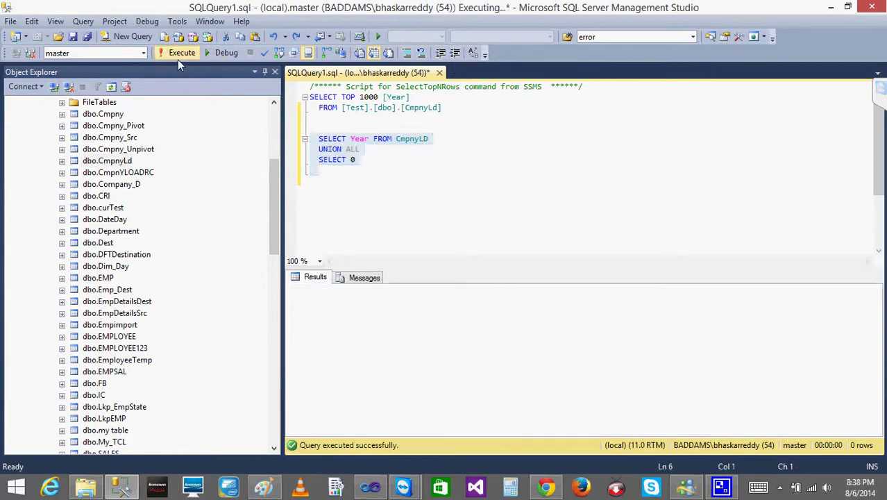
pyautogui.click(413, 174)
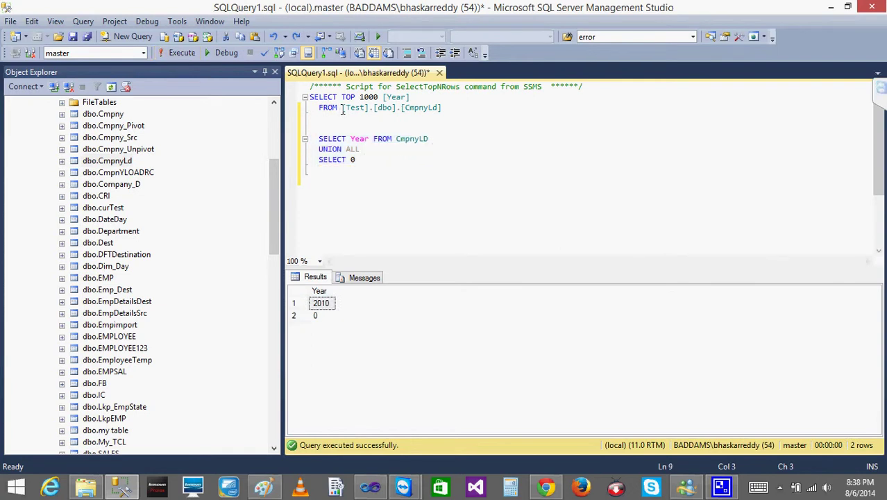
# Step: Replace CmpnyLD in the UNION ALL query with [Test].[dbo].[CmpnyLd] copied from the first query's FROM clause
pyautogui.moveTo(342, 109); pyautogui.dragTo(450, 107)
pyautogui.hotkey('ctrl', 'c')
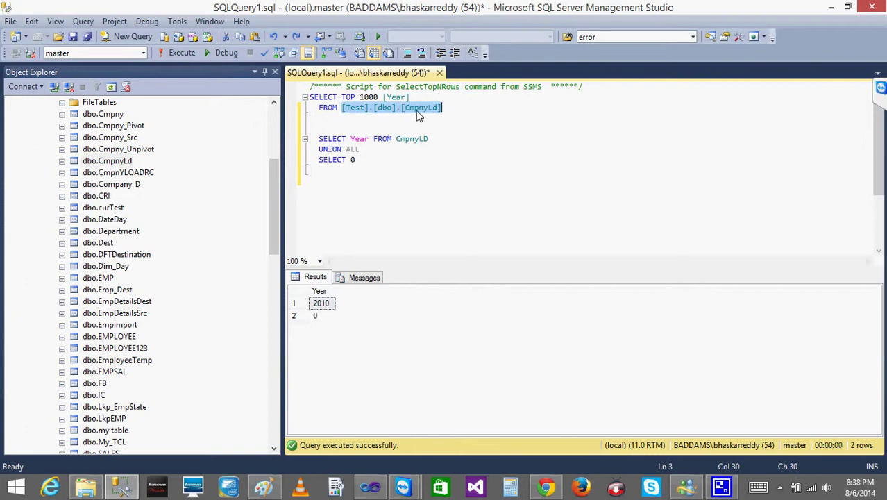
pyautogui.moveTo(271, 175); pyautogui.dragTo(260, 118)
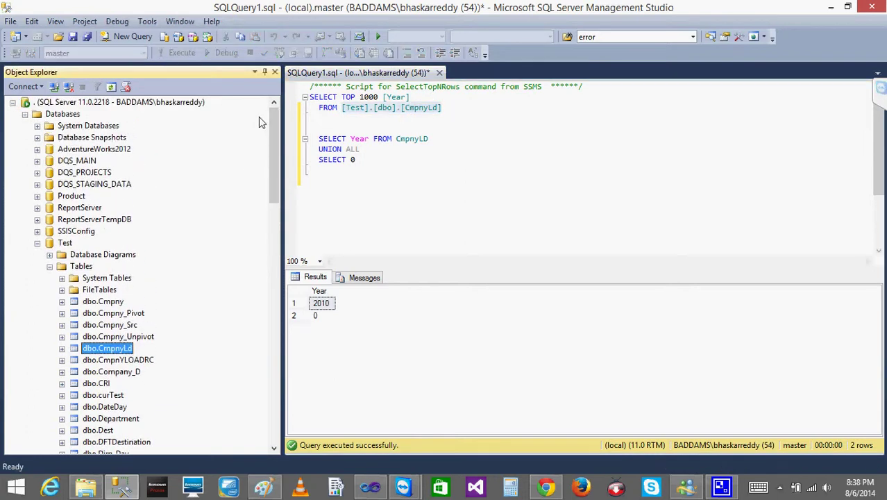
pyautogui.click(415, 155)
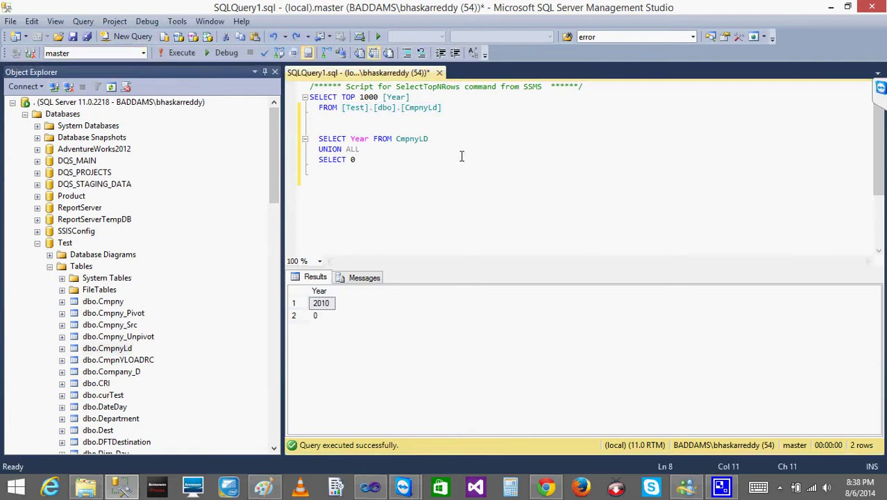
pyautogui.moveTo(445, 140); pyautogui.dragTo(396, 142)
pyautogui.hotkey('ctrl', 'v')
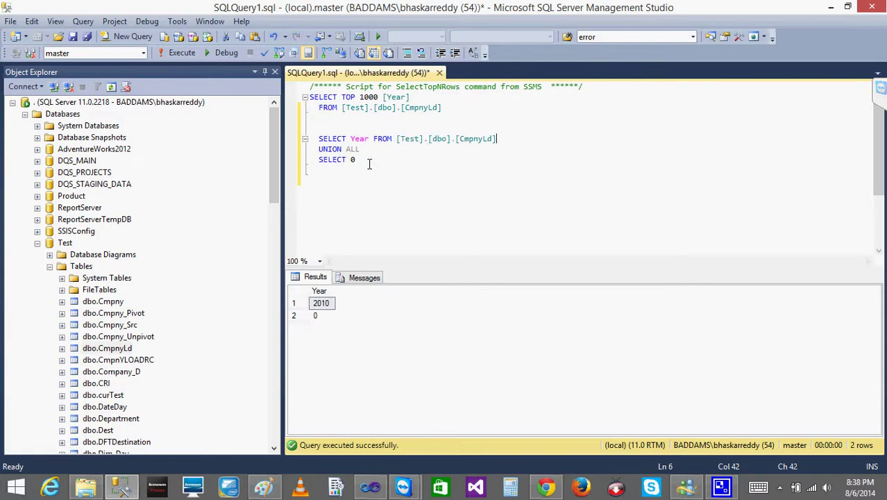
# Step: Switch the query window's database to Test and execute only the three UNION ALL lines
pyautogui.click(143, 53)
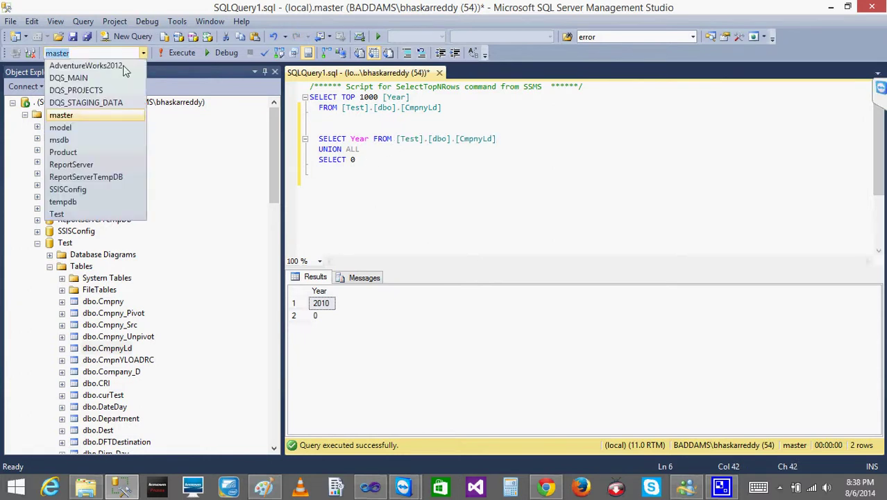
pyautogui.click(76, 213)
pyautogui.moveTo(370, 159); pyautogui.dragTo(309, 141)
pyautogui.click(173, 53)
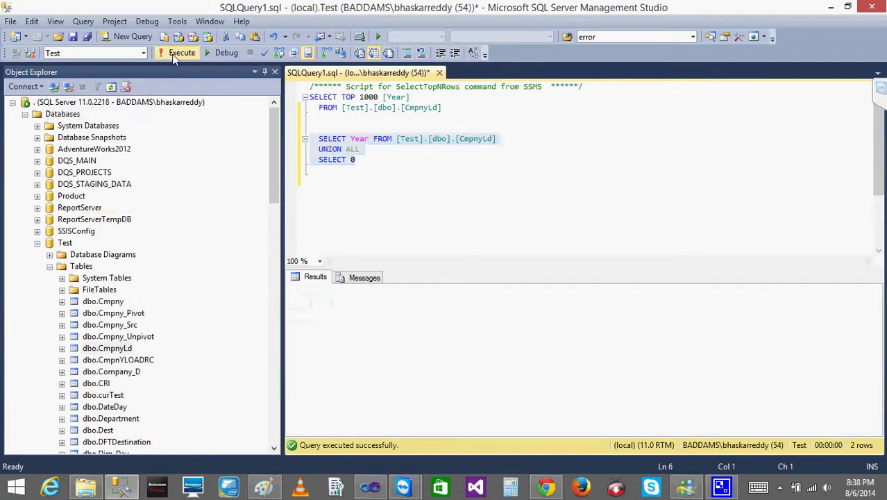
# Step: Switch to Visual Studio, cancel the open task editor, and reopen Get Year to check its ResultSet and SQL statement
pyautogui.click(370, 490)
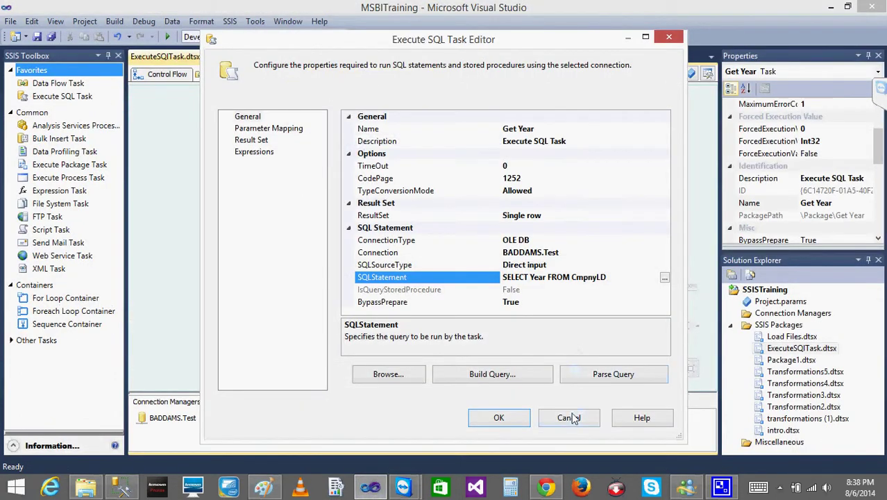
pyautogui.click(568, 417)
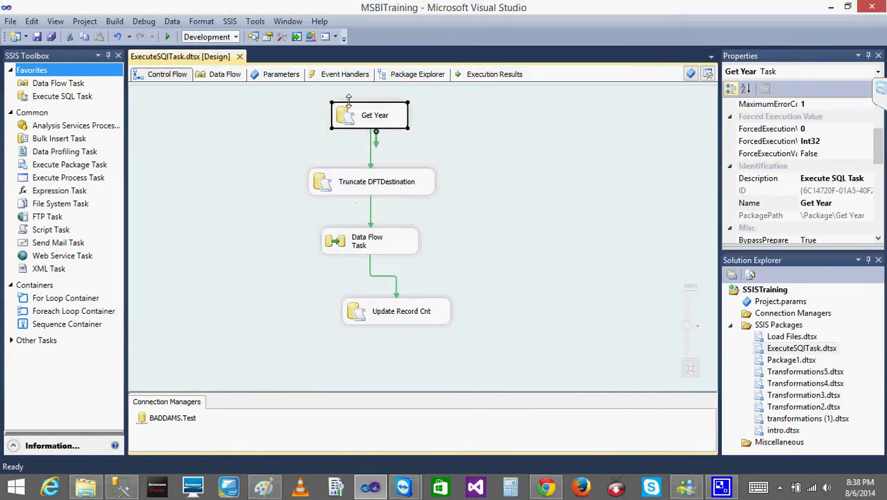
pyautogui.doubleClick(350, 119)
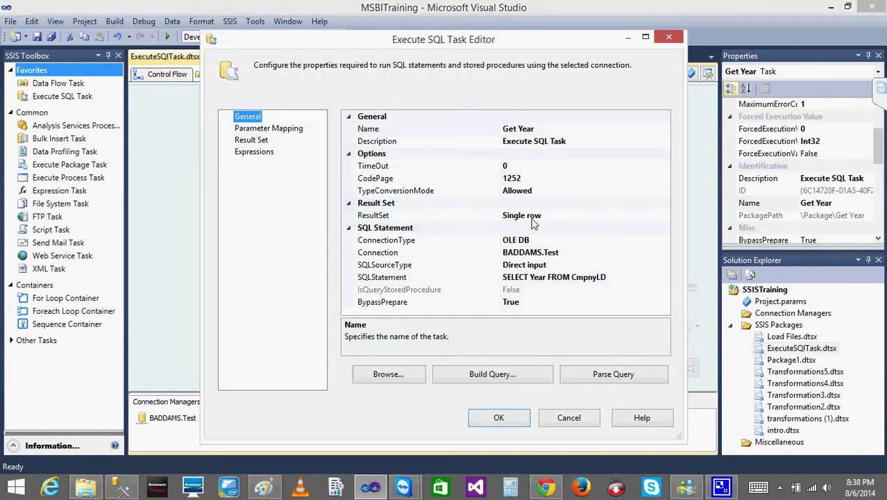
pyautogui.click(595, 275)
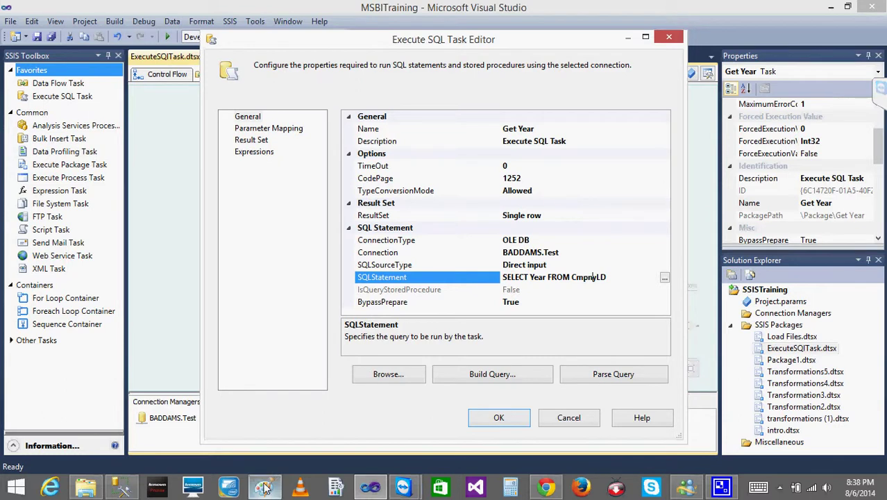
# Step: Return to Management Studio and execute only the UNION ALL query against the Test database
pyautogui.click(123, 490)
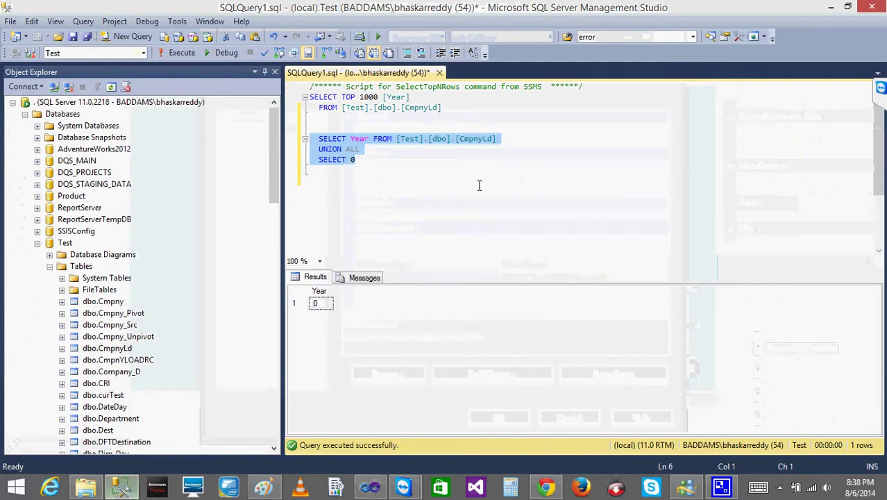
pyautogui.click(355, 162)
pyautogui.moveTo(355, 162); pyautogui.dragTo(310, 139)
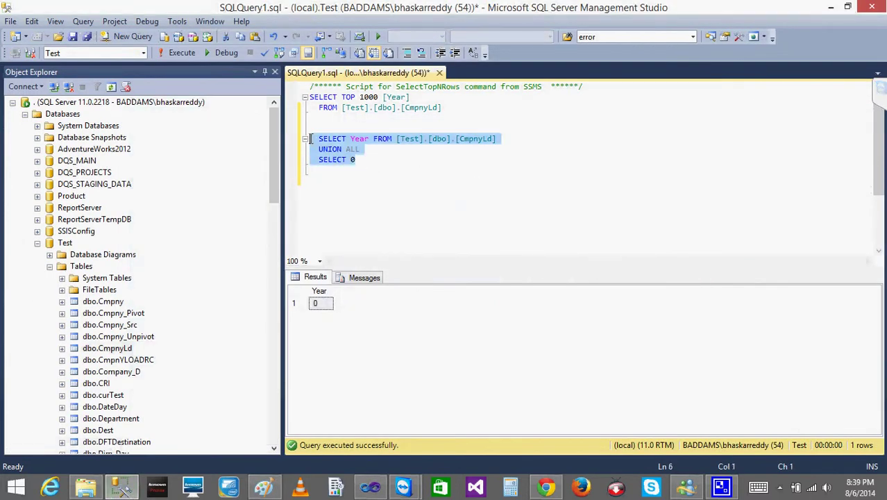
pyautogui.click(169, 57)
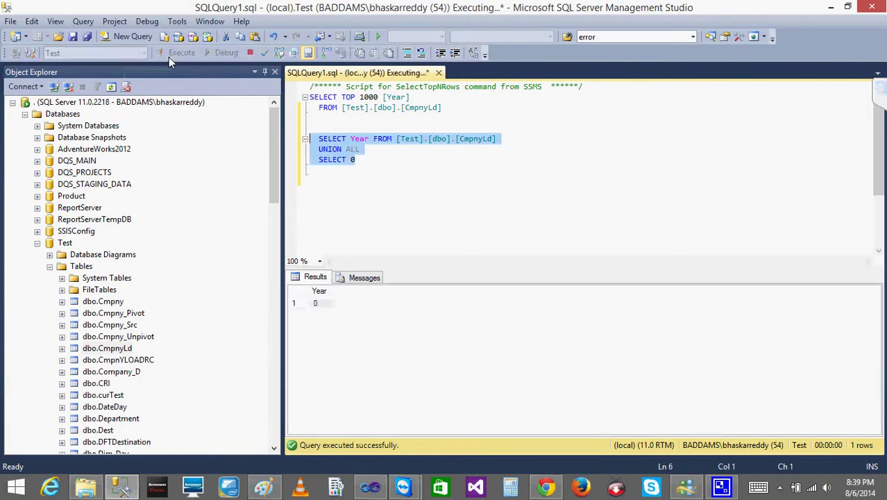
# Step: Select and run the three-line UNION ALL query two more times to check its result
pyautogui.click(361, 161)
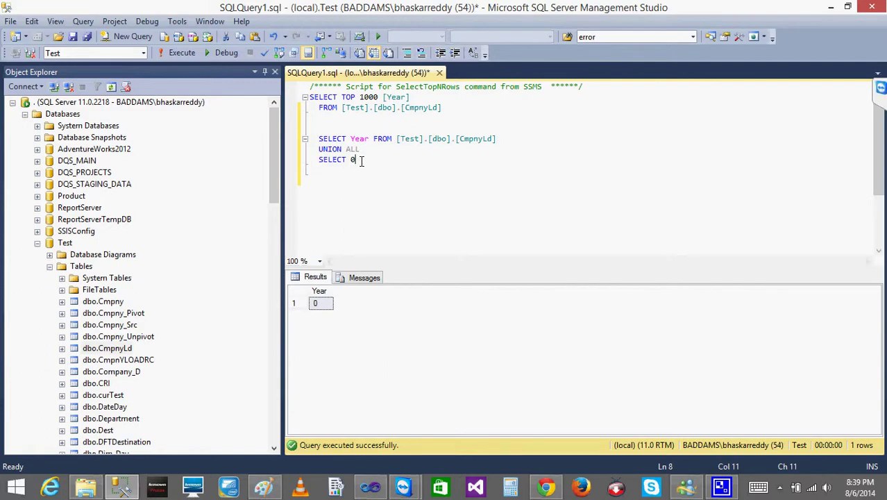
pyautogui.hotkey('shift', 'Up')
pyautogui.hotkey('shift', 'Up')
pyautogui.hotkey('shift', 'Up')
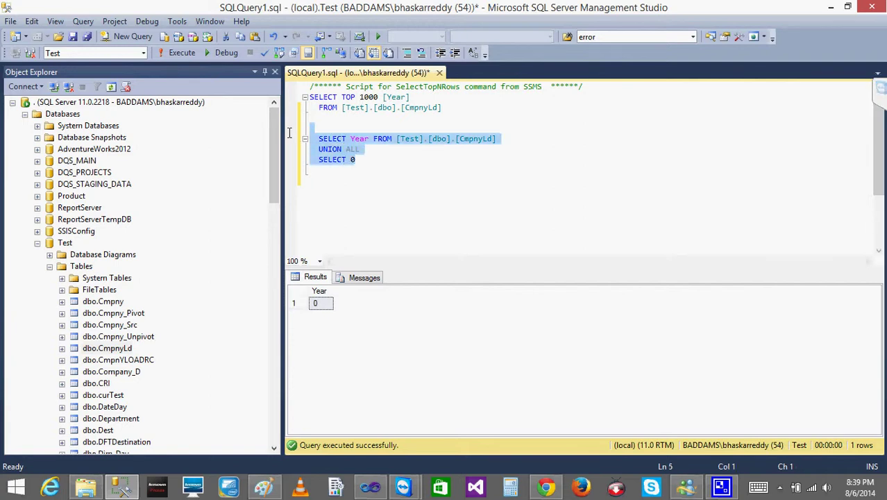
pyautogui.click(182, 54)
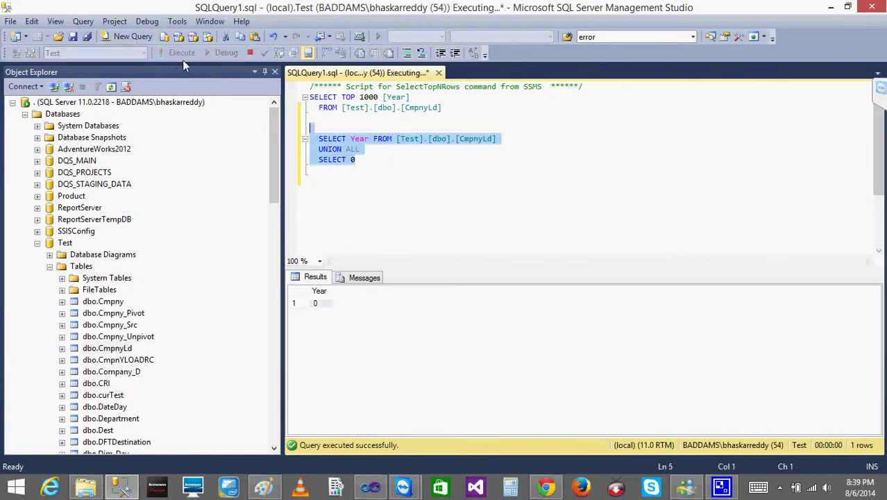
pyautogui.click(417, 167)
pyautogui.moveTo(416, 168); pyautogui.dragTo(310, 138)
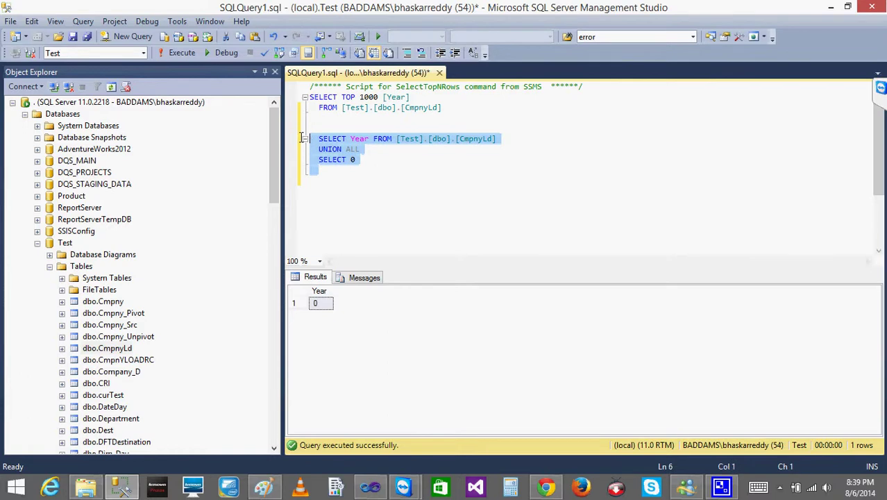
pyautogui.click(174, 55)
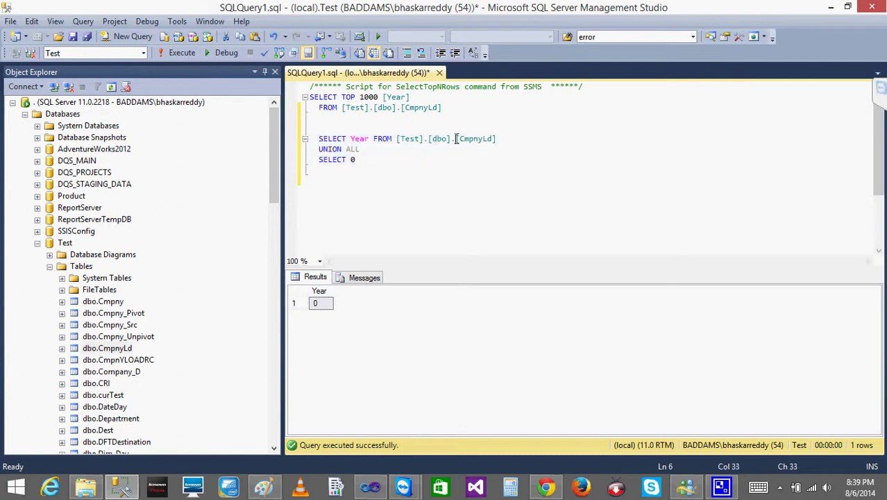
# Step: Remove the [Test]. prefix from the UNION ALL query's table name and switch the query window's database to master
pyautogui.press('BackSpace')
pyautogui.press('BackSpace')
pyautogui.press('BackSpace')
pyautogui.press('BackSpace')
pyautogui.press('BackSpace')
pyautogui.press('BackSpace')
pyautogui.press('BackSpace')
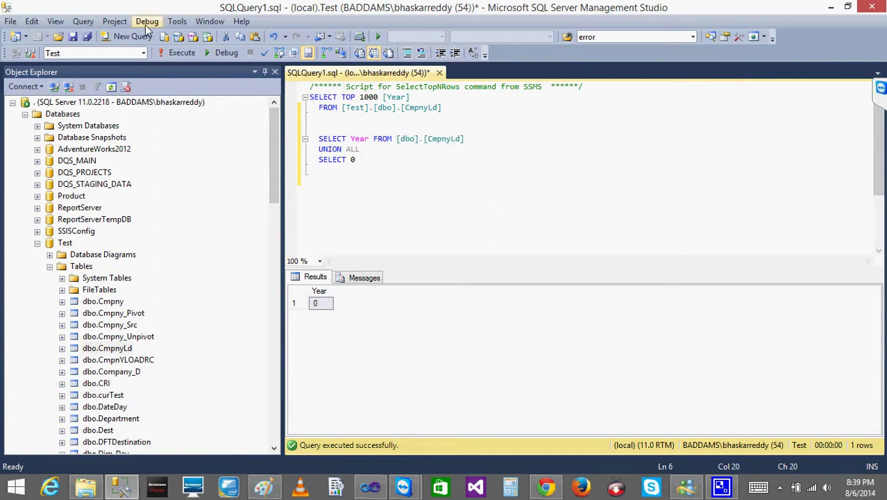
pyautogui.click(143, 53)
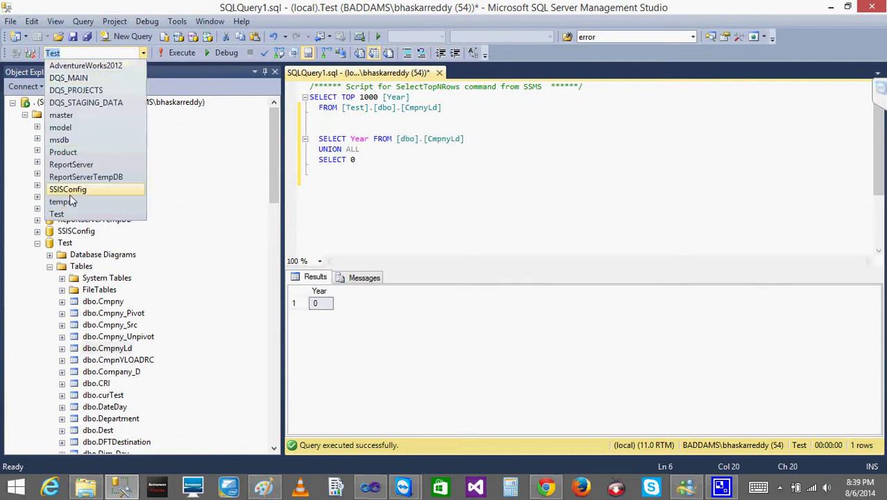
pyautogui.click(62, 116)
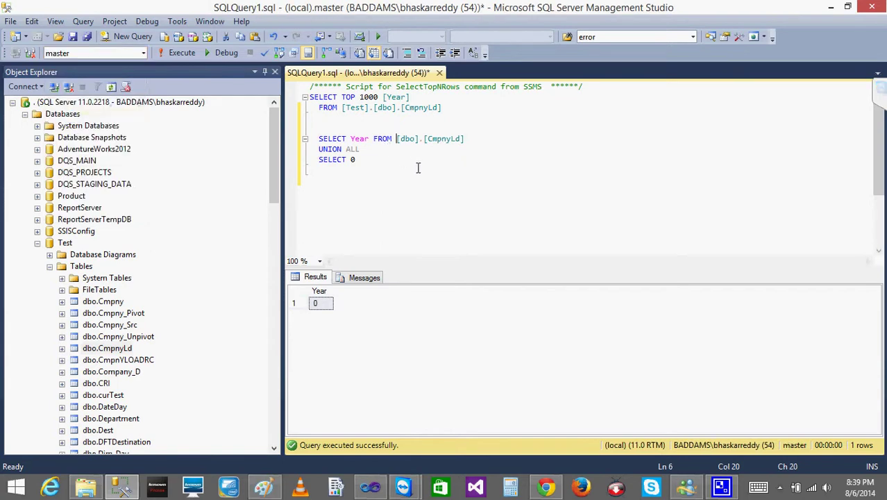
# Step: Execute only the UNION ALL query against the master database and inspect the returned Year rows
pyautogui.moveTo(381, 159); pyautogui.dragTo(295, 134)
pyautogui.click(182, 52)
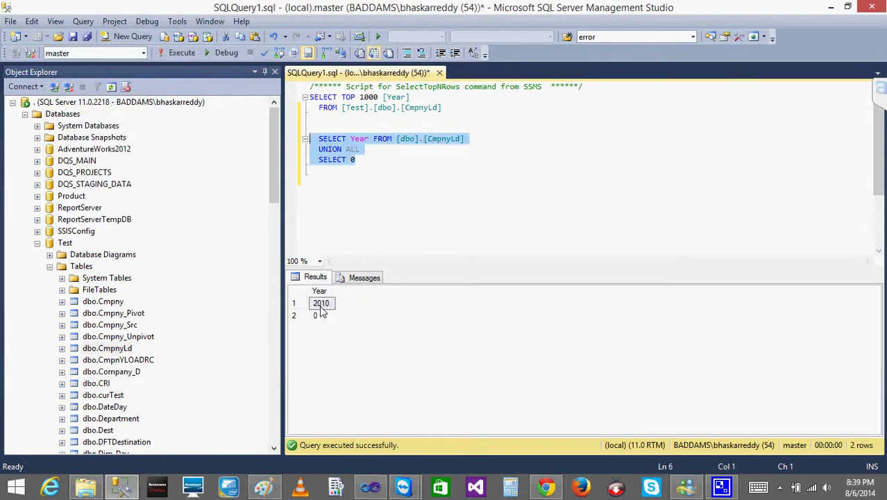
pyautogui.click(321, 308)
pyautogui.click(320, 316)
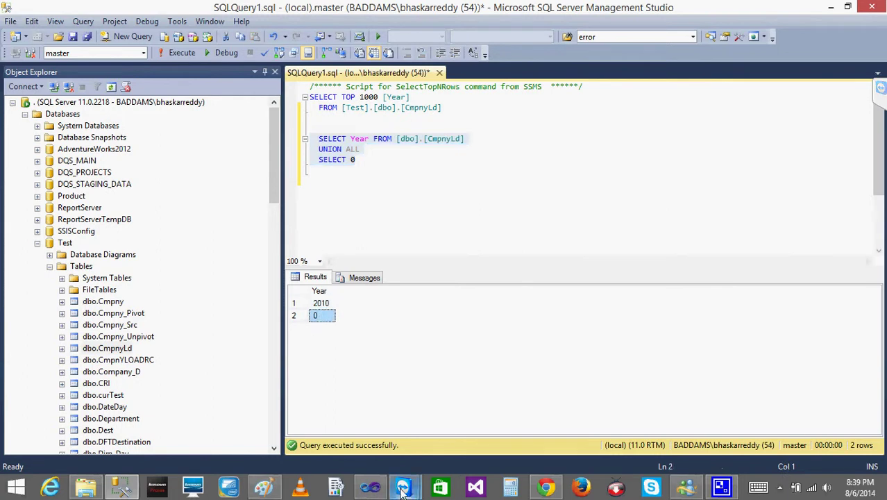
# Step: Restore the [Test]. prefix before [dbo].[CmpnyLd] in the UNION ALL query, then copy and execute its three lines
pyautogui.click(370, 487)
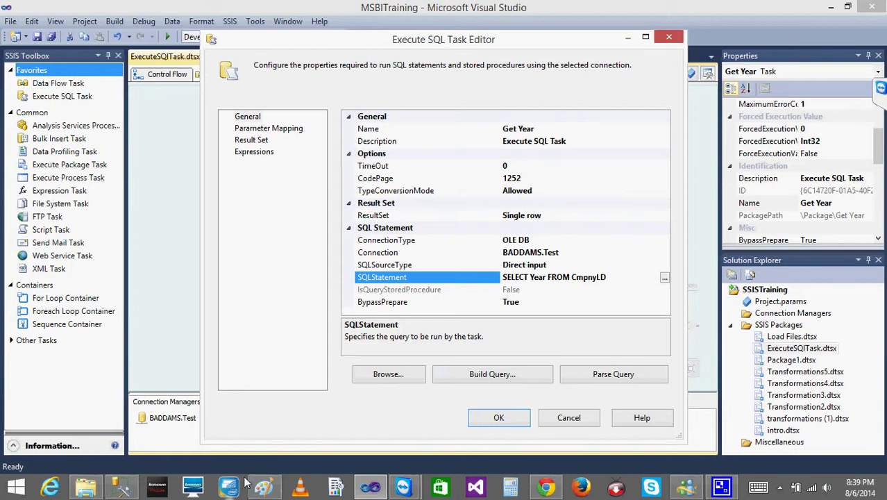
pyautogui.click(122, 487)
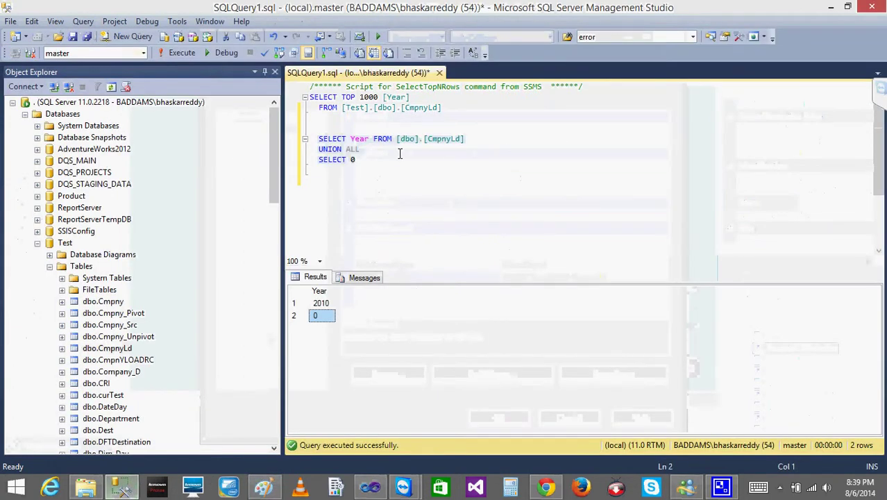
pyautogui.write('[Test].')
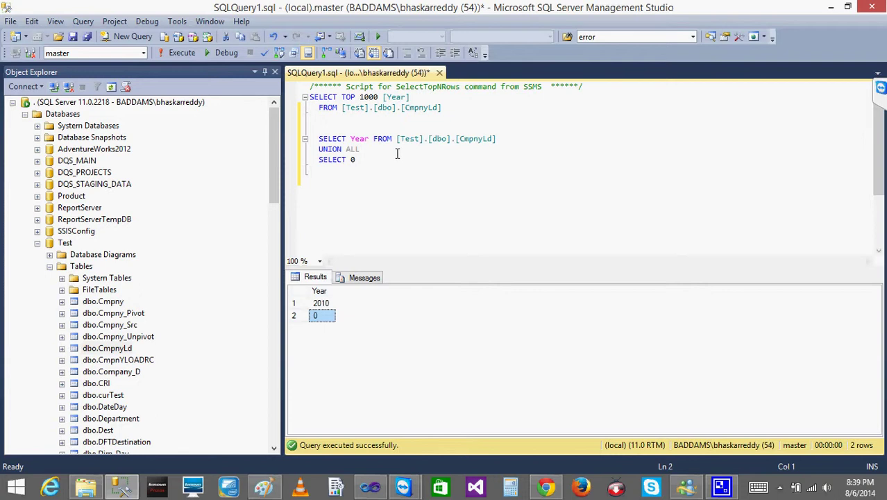
pyautogui.moveTo(378, 163); pyautogui.dragTo(310, 138)
pyautogui.hotkey('ctrl', 'c')
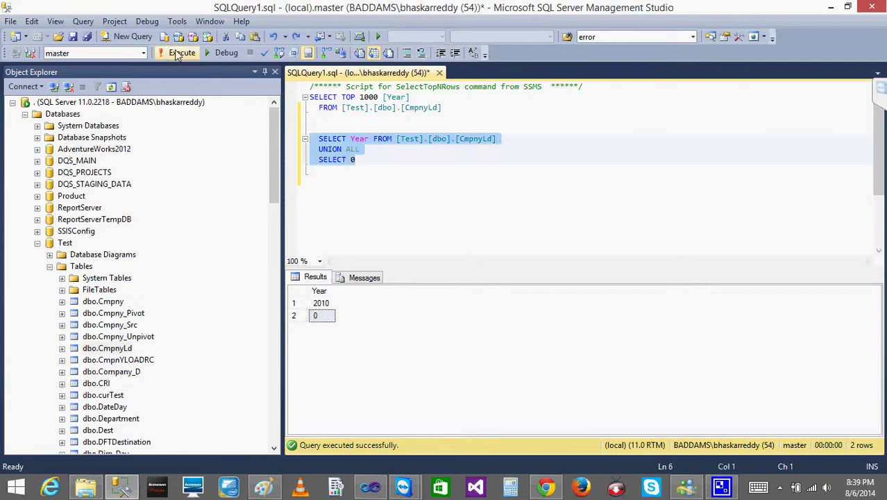
pyautogui.click(180, 53)
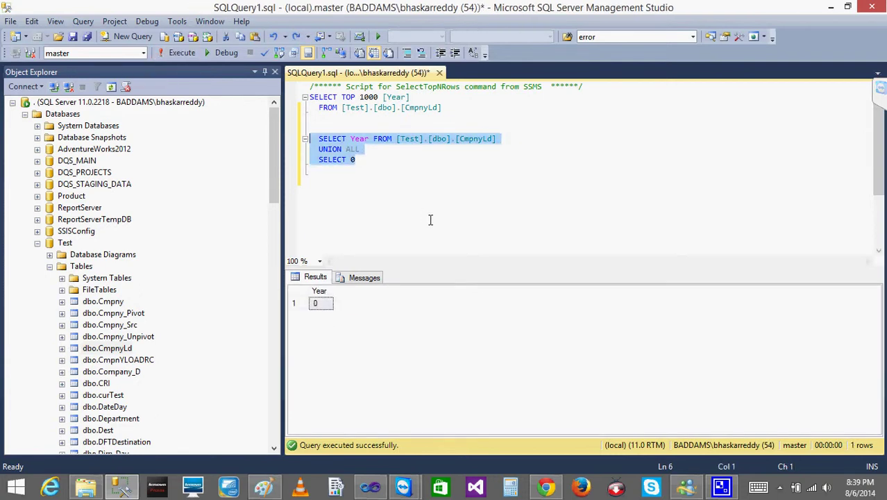
# Step: Switch to Visual Studio and replace the Get Year task's SQL statement with the copied UNION ALL query
pyautogui.click(370, 488)
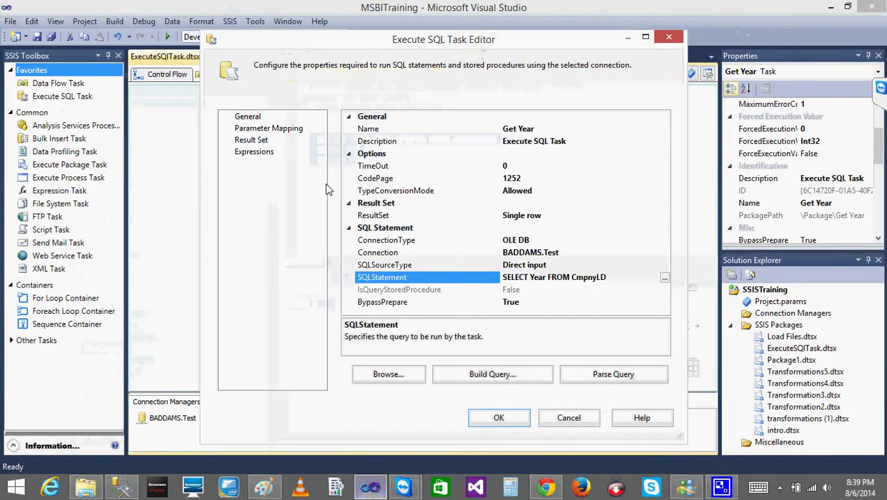
pyautogui.click(665, 277)
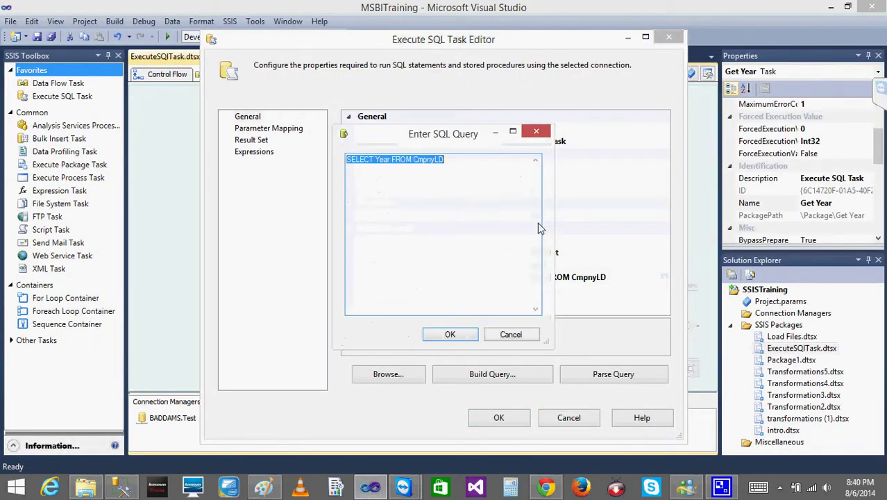
pyautogui.hotkey('ctrl', 'v')
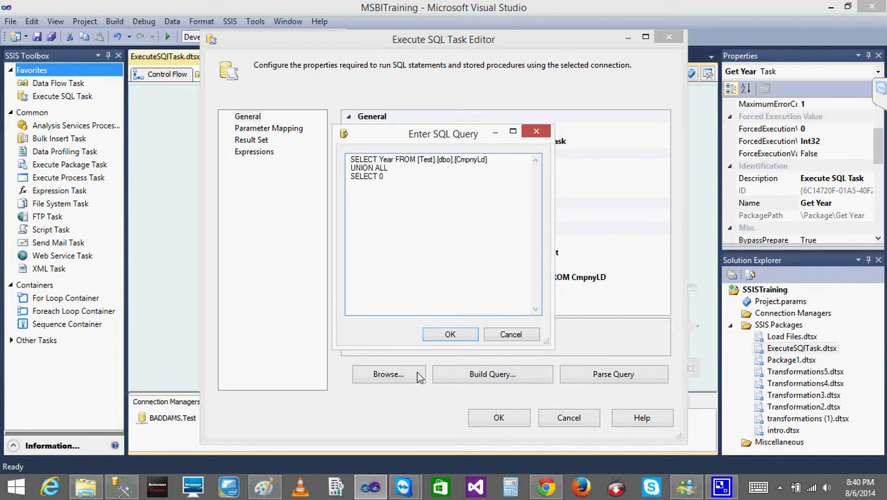
pyautogui.click(452, 343)
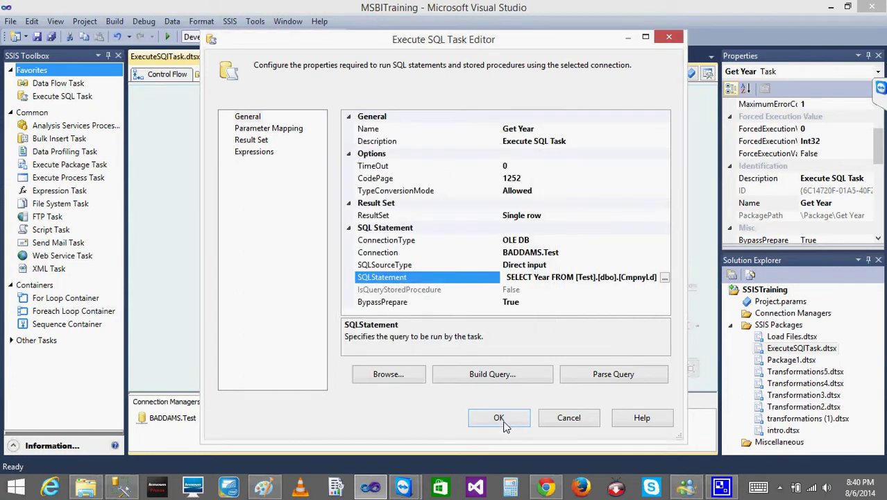
pyautogui.click(503, 419)
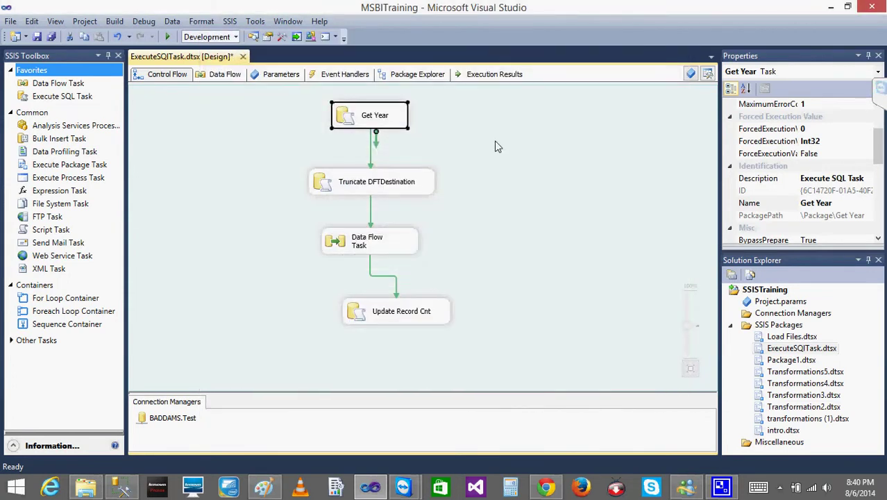
# Step: Run the ExecuteSQlTask package, check the task statuses in the control flow and data flow, and stop debugging
pyautogui.click(496, 147)
pyautogui.click(165, 37)
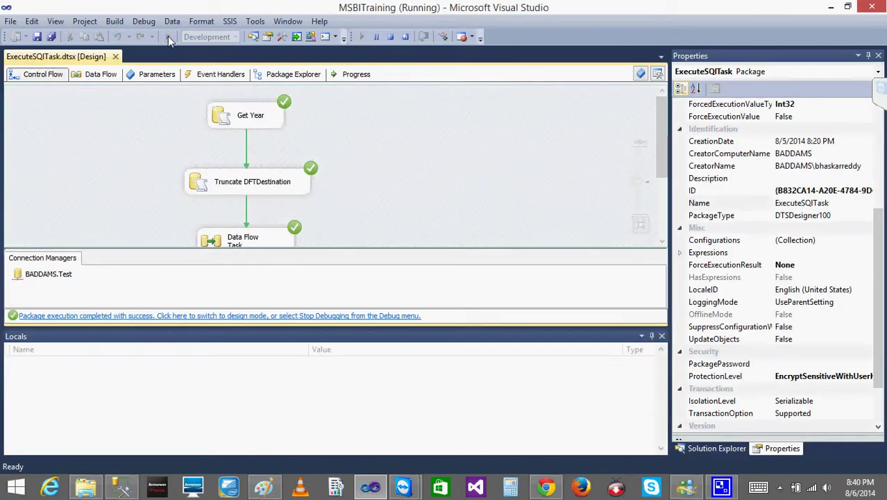
pyautogui.doubleClick(229, 241)
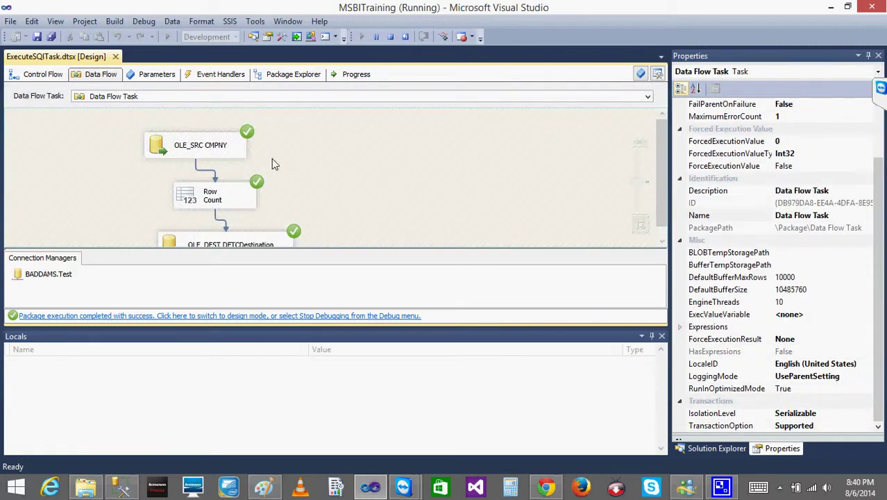
pyautogui.click(32, 75)
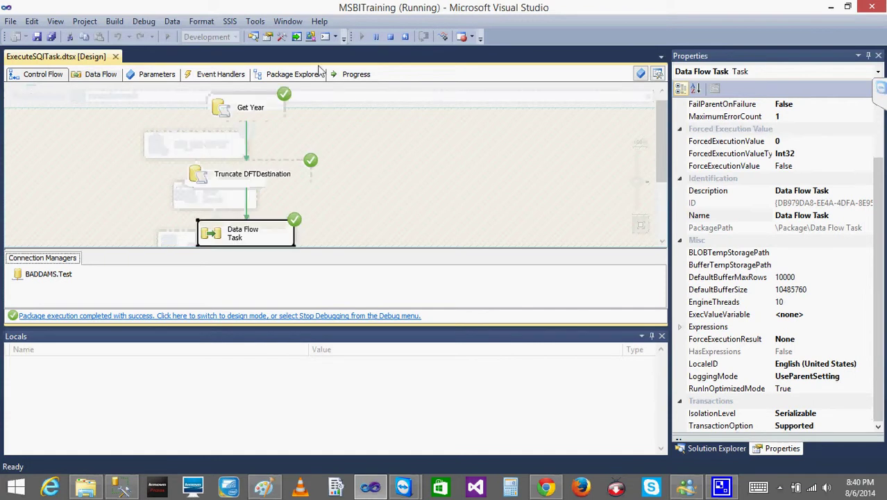
pyautogui.click(390, 185)
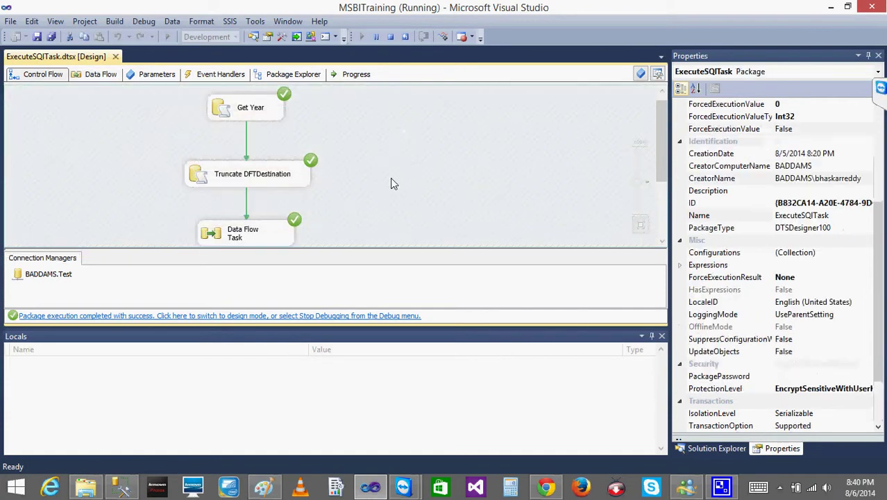
pyautogui.click(391, 37)
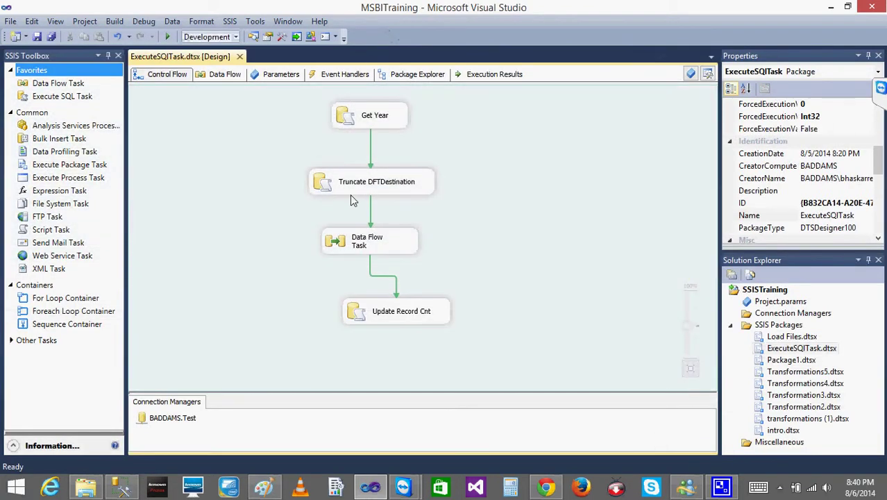
# Step: Change the last line of the Get Year task's SQL statement to SELECT 9999 and accept the edit
pyautogui.rightClick(370, 127)
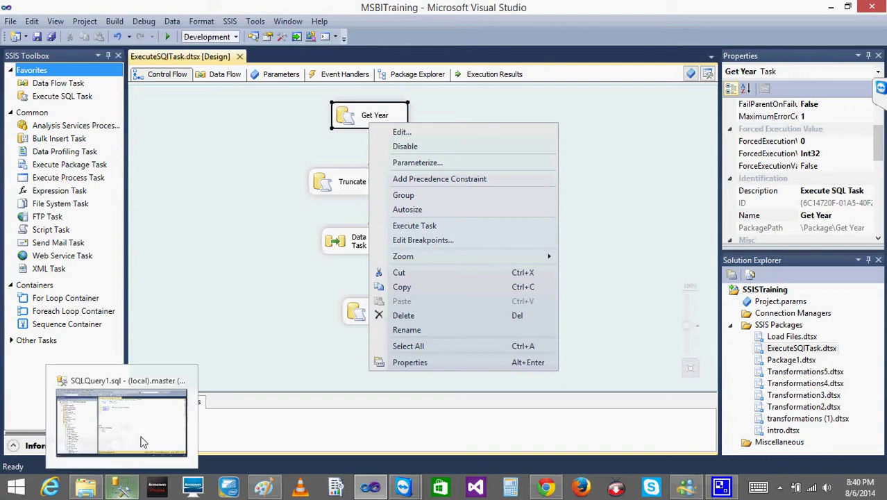
pyautogui.click(343, 116)
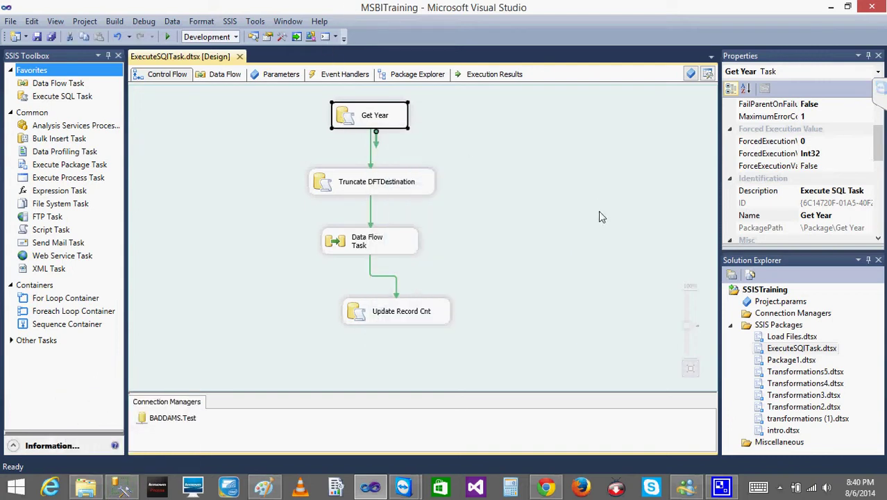
pyautogui.doubleClick(350, 116)
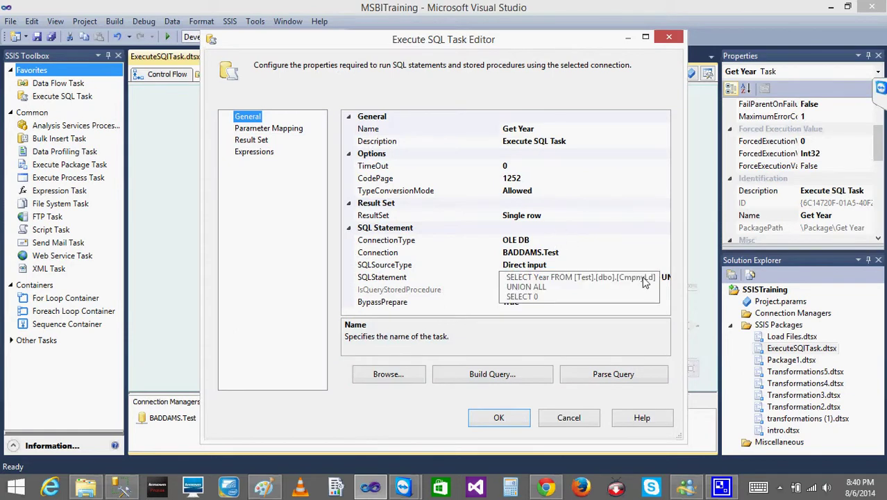
pyautogui.click(644, 281)
pyautogui.click(664, 278)
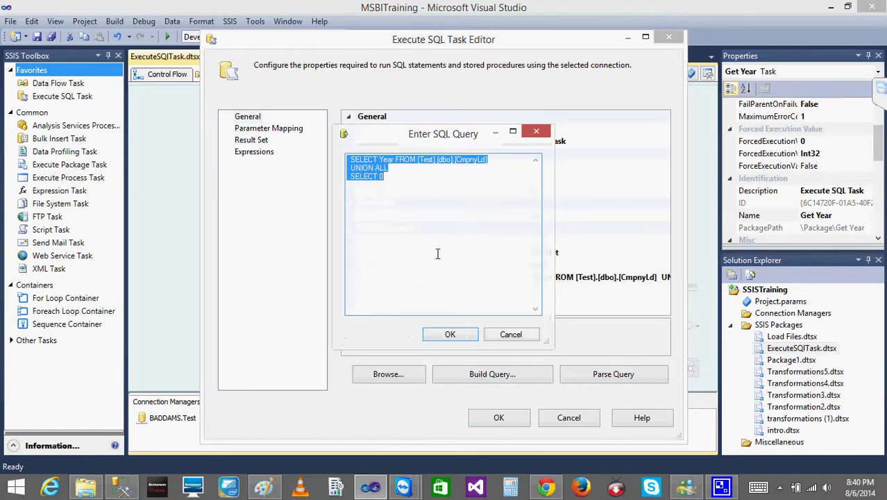
pyautogui.click(394, 177)
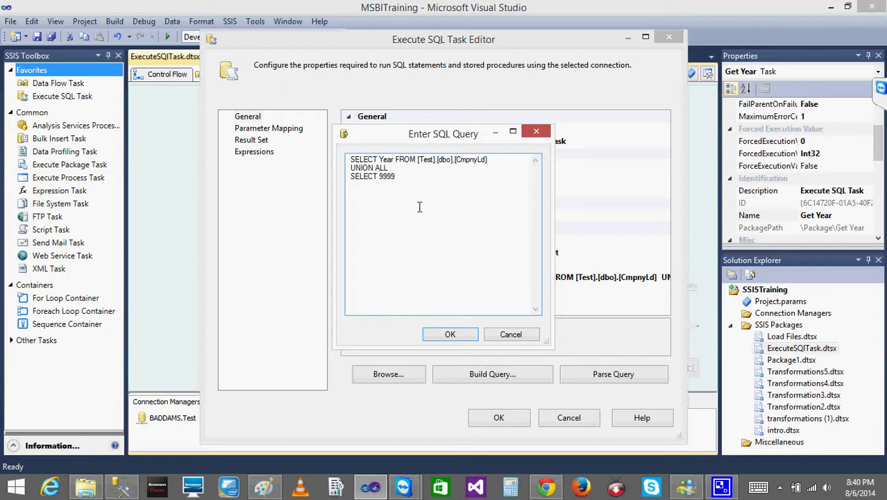
pyautogui.write('9999')
pyautogui.click(450, 333)
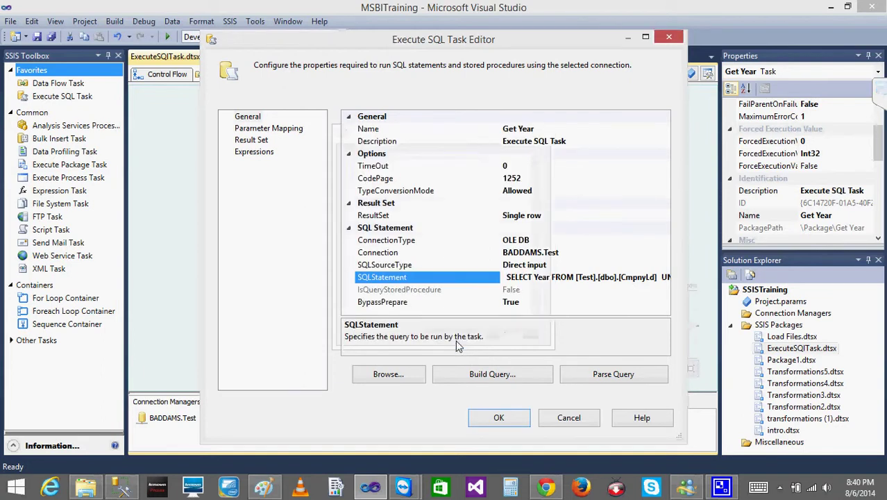
pyautogui.click(510, 425)
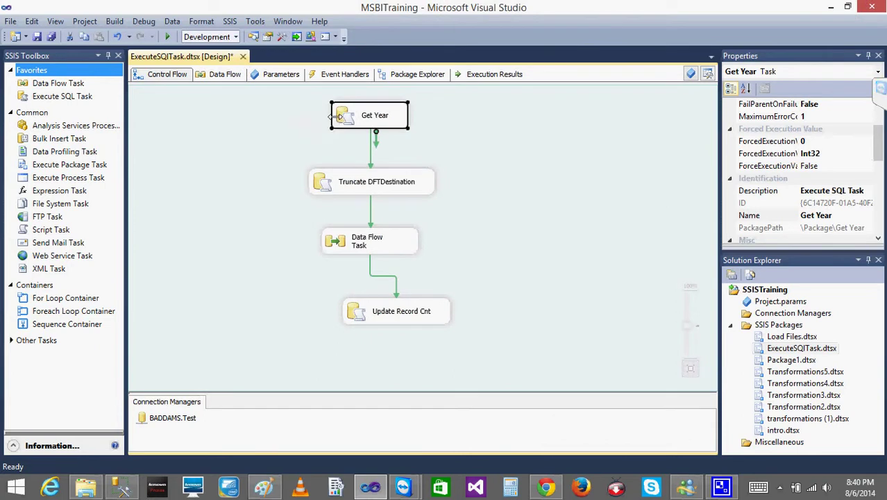
# Step: Enable breakpoints on the Get Year task for the OnPreExecute and OnPostExecute events
pyautogui.rightClick(336, 121)
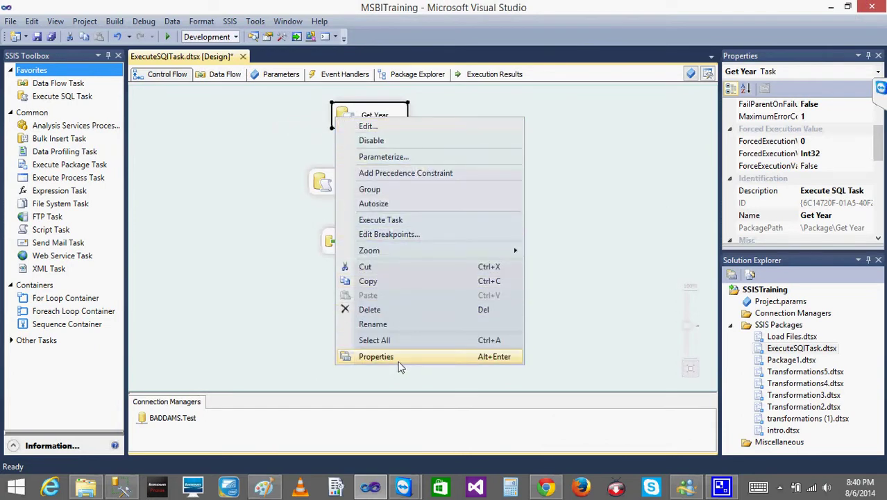
pyautogui.click(390, 234)
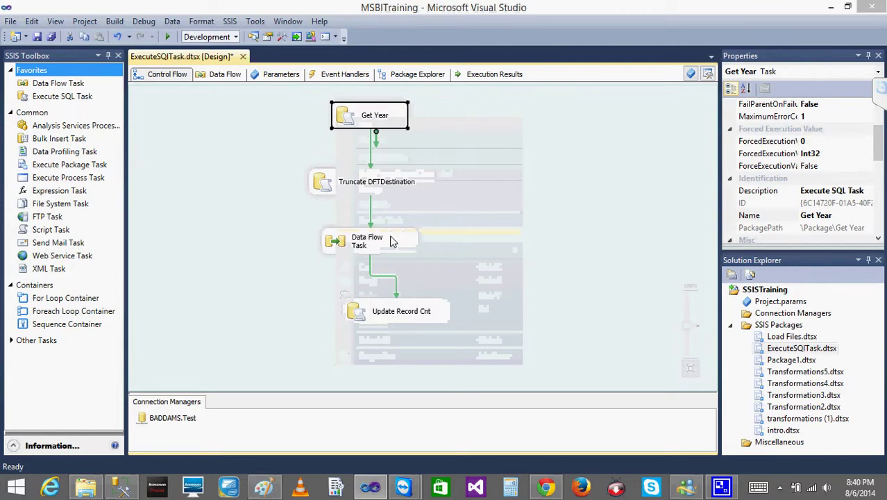
pyautogui.click(242, 164)
pyautogui.click(242, 179)
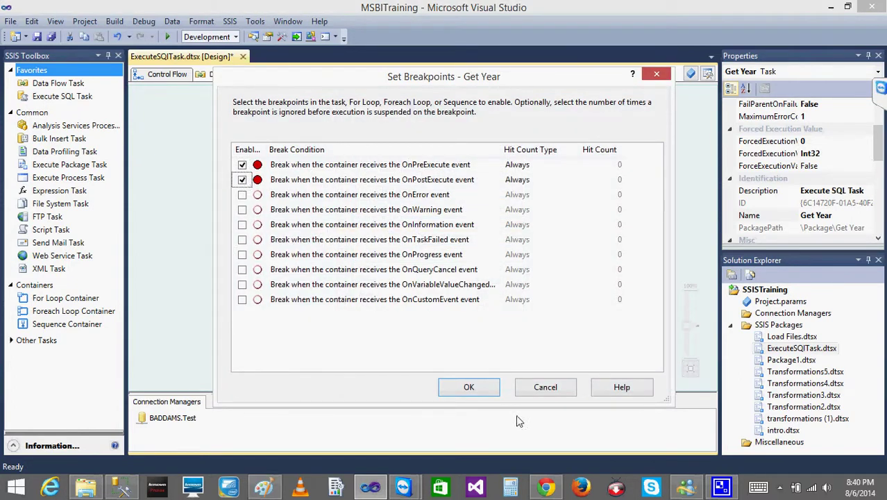
pyautogui.click(470, 388)
# Step: Start debugging the package and expand the Variables node in the Locals window
pyautogui.click(168, 37)
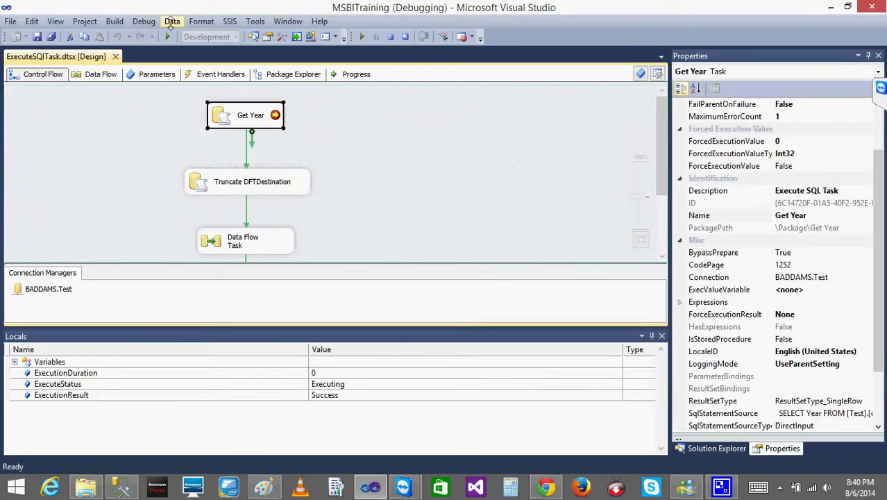
pyautogui.click(152, 23)
pyautogui.moveTo(173, 36)
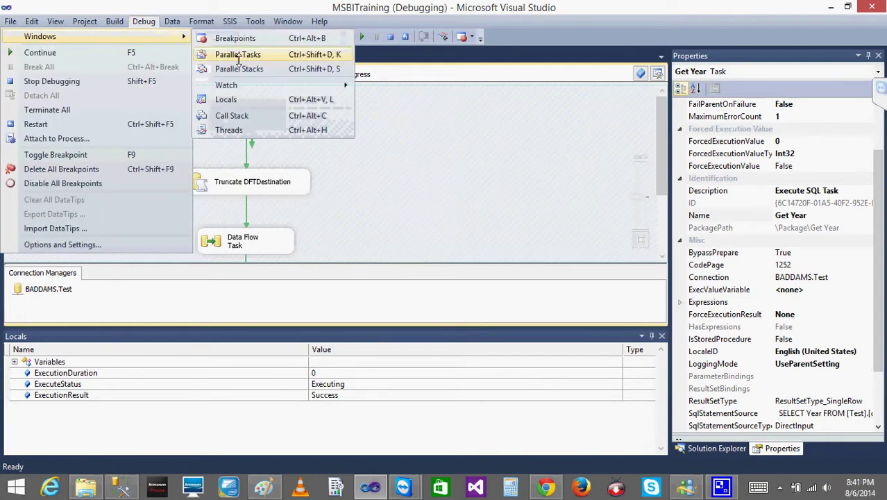
pyautogui.click(238, 102)
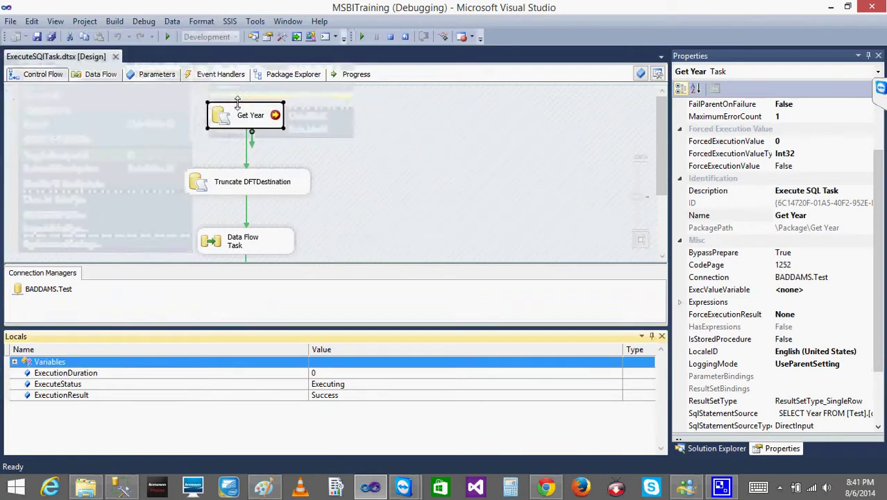
pyautogui.click(15, 362)
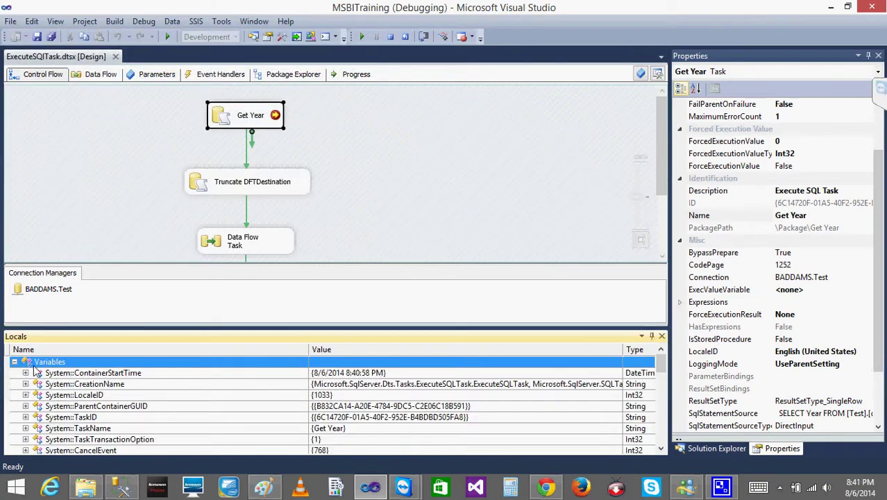
# Step: Find User::Year among the local variables and check its value at the Get Year breakpoint
pyautogui.click(660, 449)
pyautogui.click(660, 449)
pyautogui.click(660, 449)
pyautogui.click(660, 449)
pyautogui.click(660, 449)
pyautogui.click(661, 449)
pyautogui.click(660, 449)
pyautogui.click(660, 449)
pyautogui.click(660, 449)
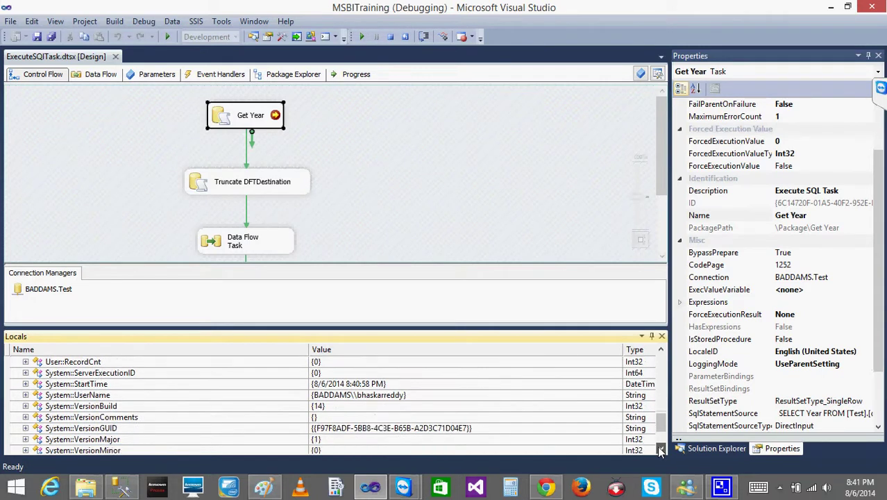
pyautogui.click(660, 449)
pyautogui.click(321, 432)
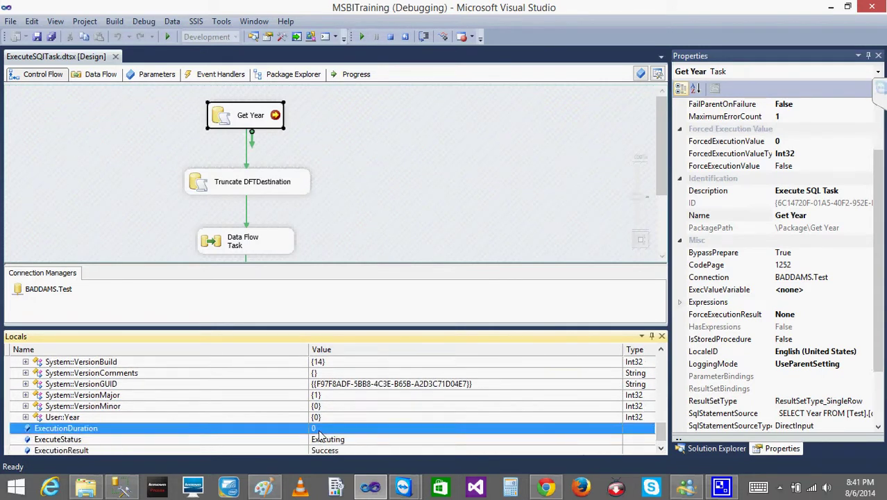
pyautogui.click(319, 420)
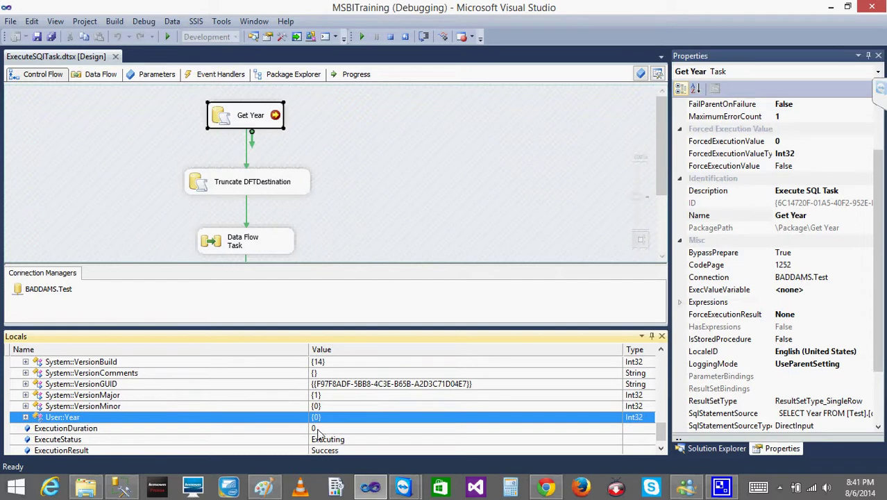
pyautogui.click(319, 429)
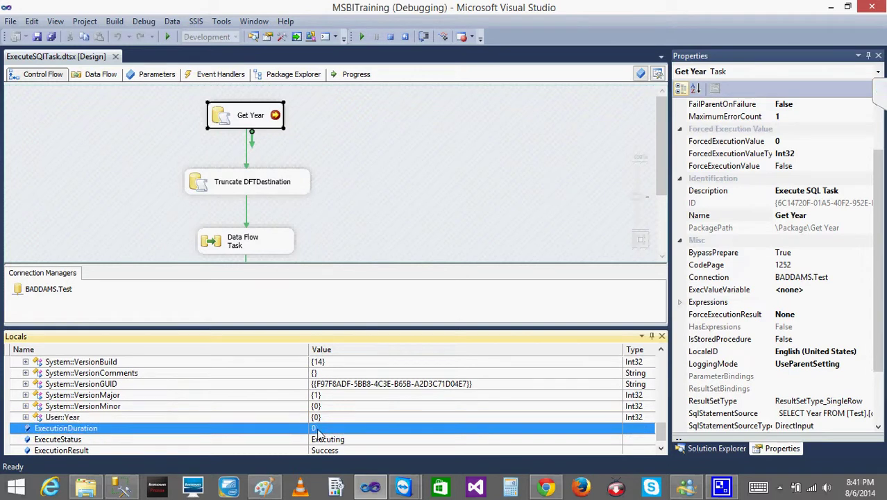
# Step: Check User::Year before execution, continue to the Get Year task's OnPostExecute breakpoint to check it again, and stop debugging
pyautogui.click(102, 419)
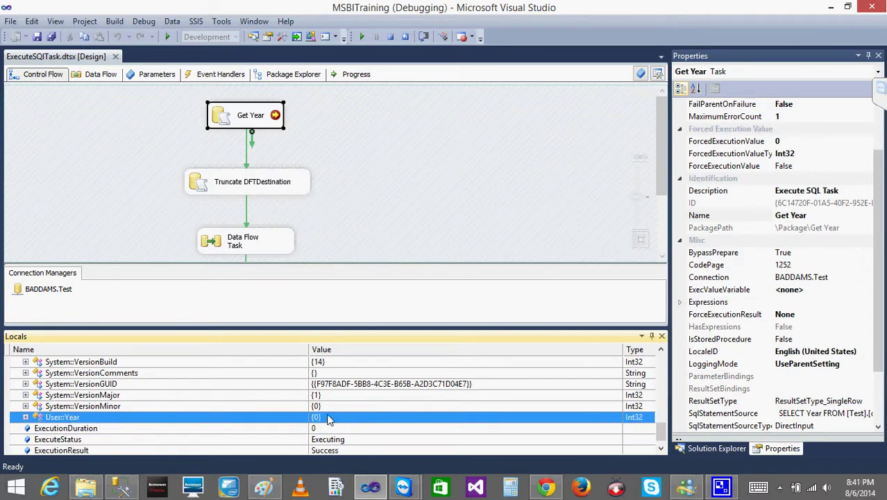
pyautogui.press('Up')
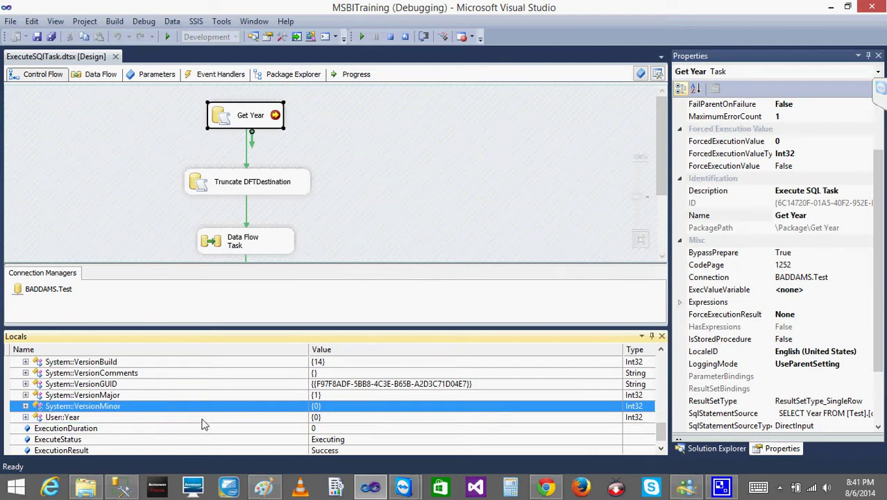
pyautogui.press('Down')
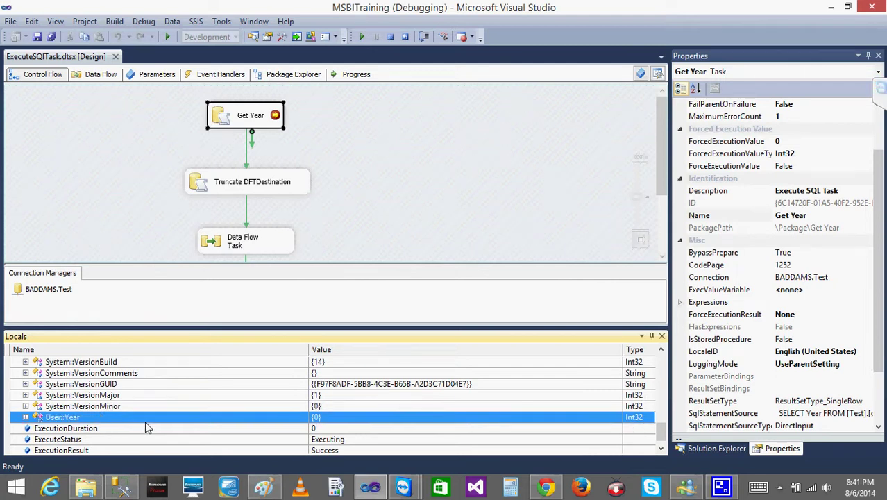
pyautogui.click(343, 394)
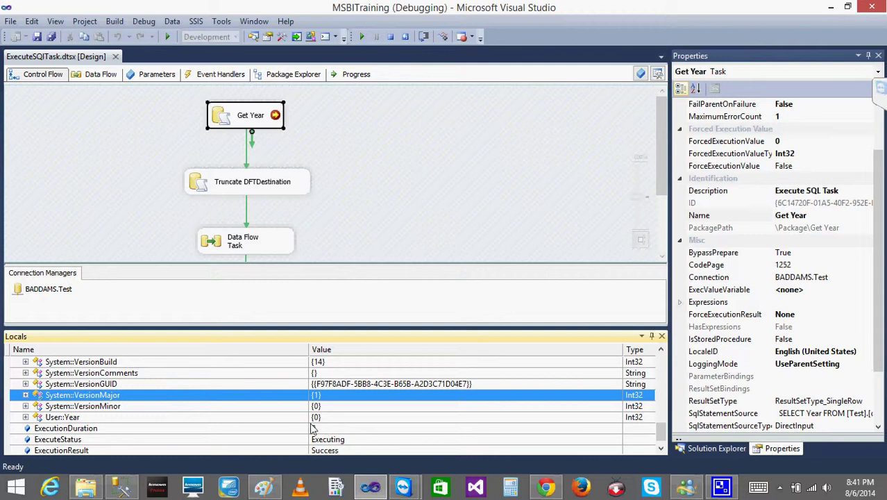
pyautogui.click(362, 36)
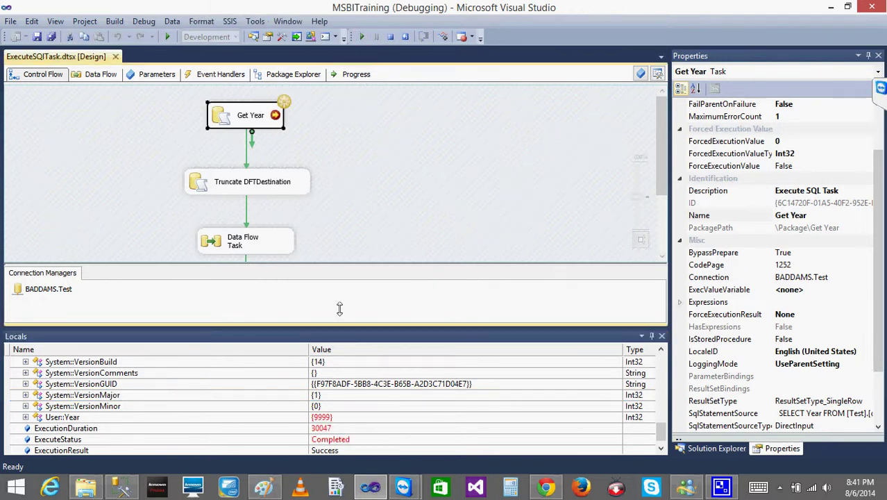
pyautogui.click(318, 418)
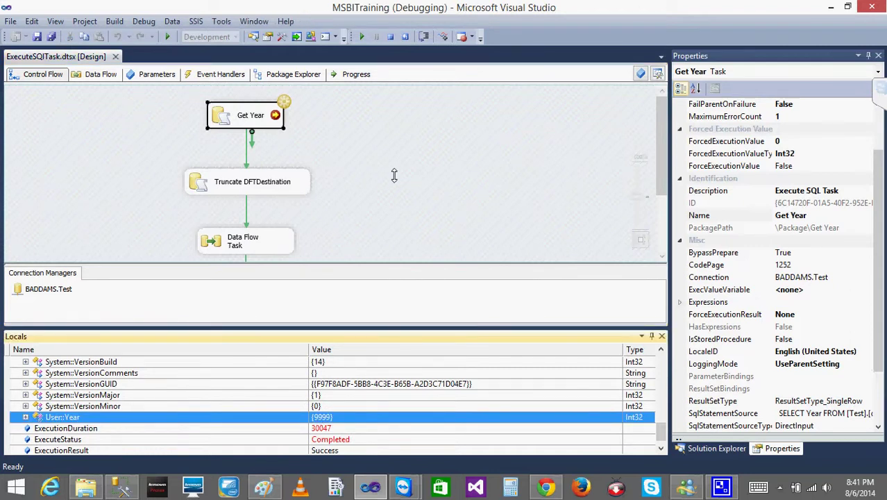
pyautogui.click(392, 38)
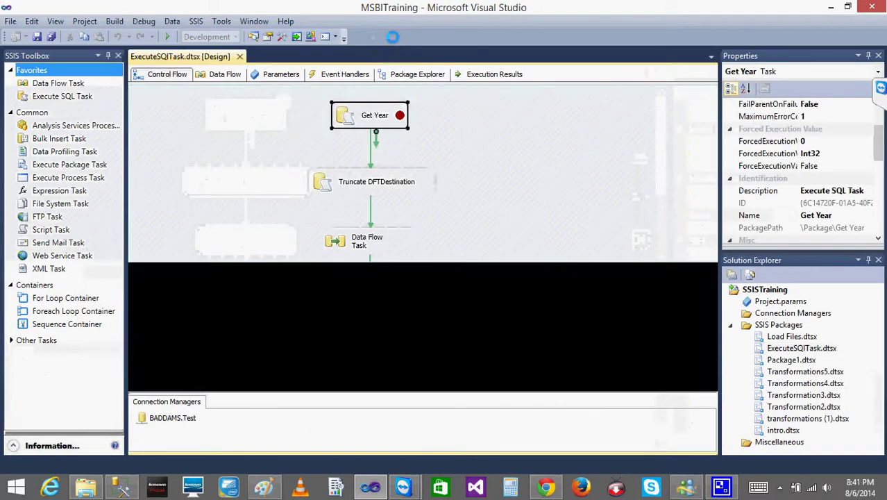
# Step: Switch to SQL Server Management Studio, change the query's last line to SELECT 9999, and execute only the UNION ALL statement
pyautogui.click(122, 488)
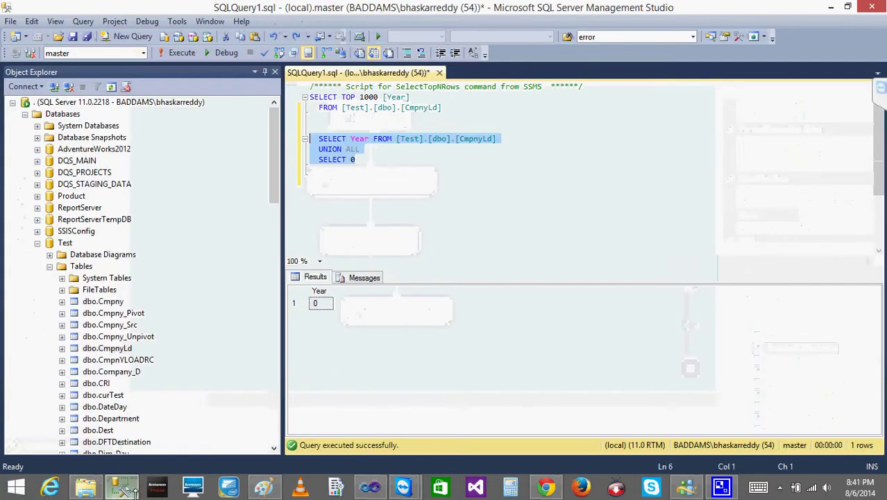
pyautogui.click(368, 163)
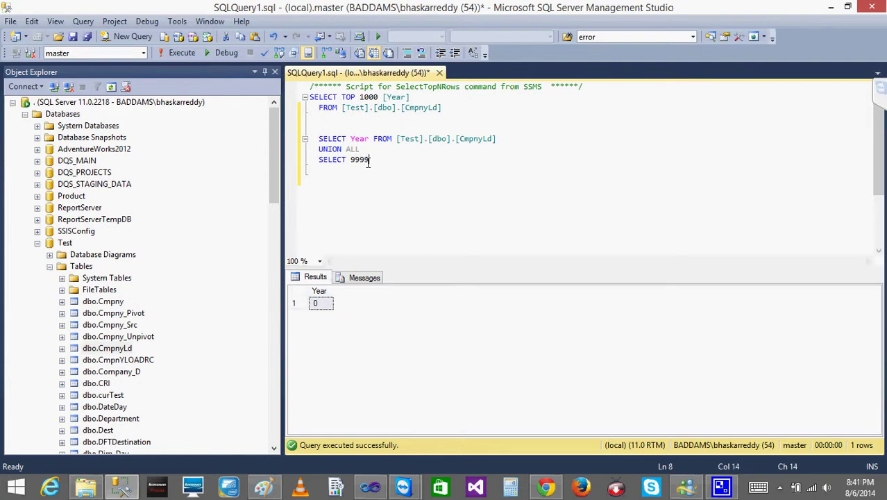
pyautogui.moveTo(369, 159); pyautogui.dragTo(309, 138)
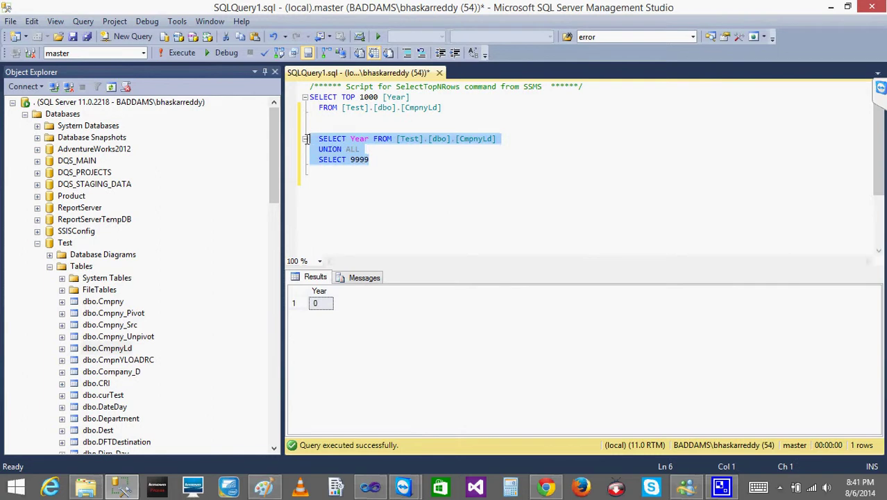
pyautogui.click(177, 53)
# Step: Add a row with Year 2010 to the dbo.CmpnyLd table and execute the UNION ALL query again
pyautogui.rightClick(97, 348)
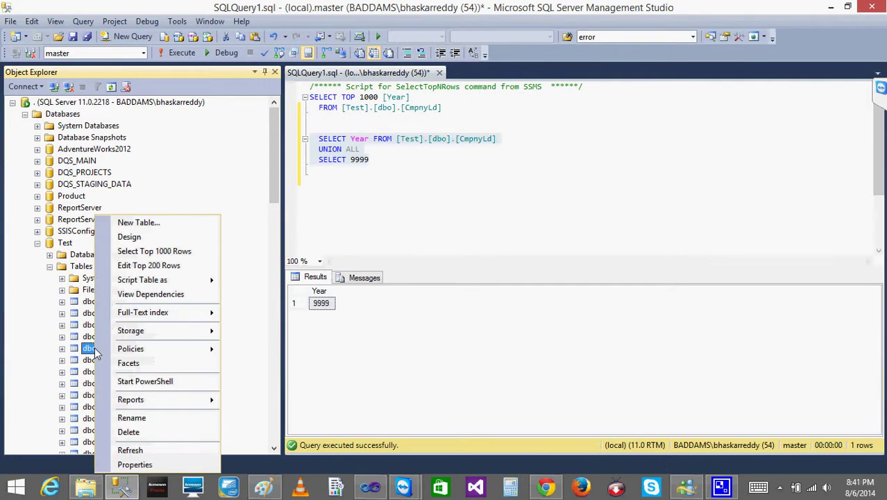
pyautogui.click(151, 267)
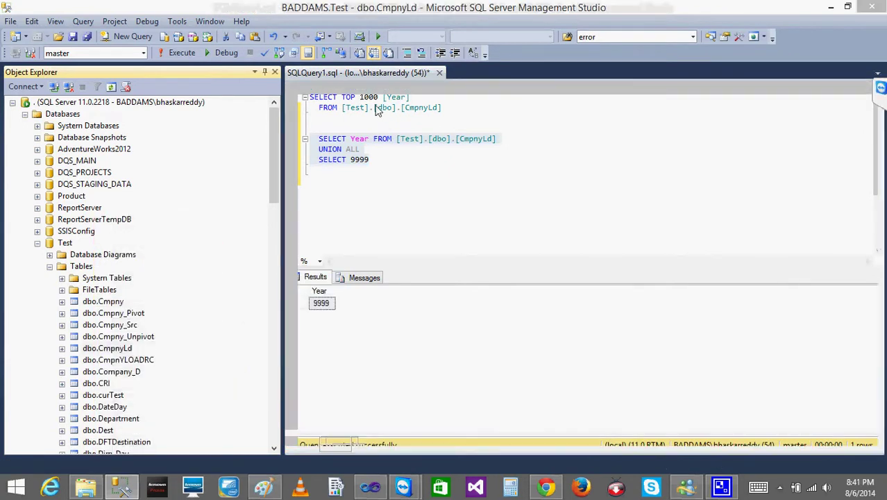
pyautogui.click(320, 102)
pyautogui.write('2010')
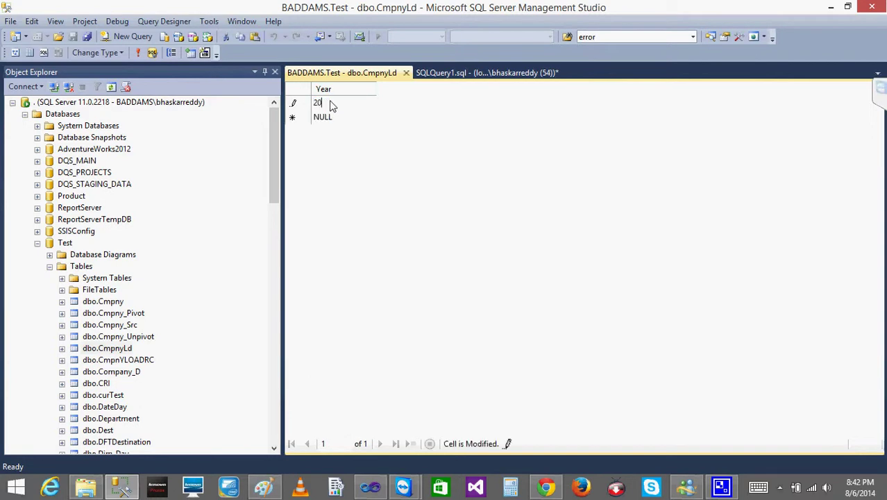
pyautogui.click(407, 73)
pyautogui.click(184, 57)
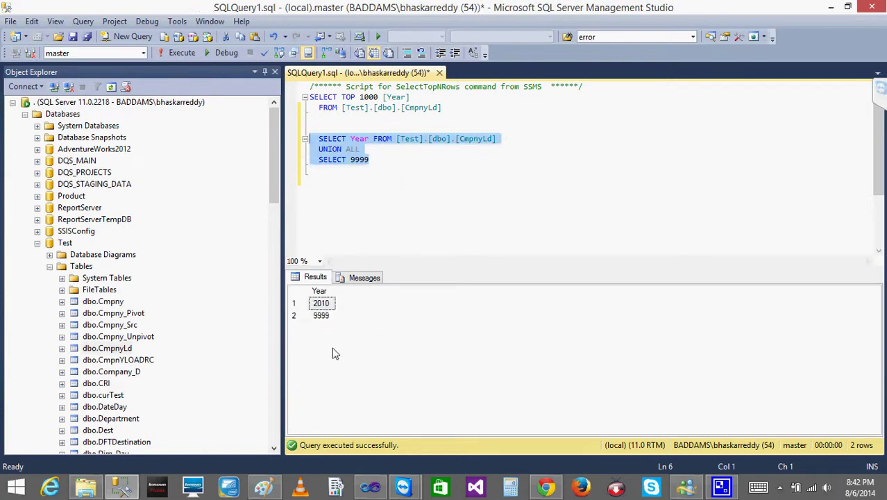
# Step: Switch to Visual Studio, start debugging the package, and find User::Year among the local variables at the first breakpoint
pyautogui.click(368, 489)
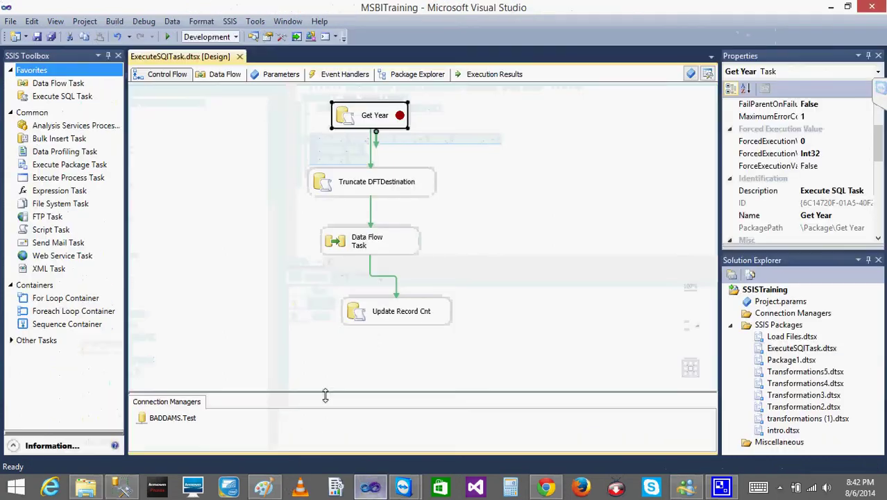
pyautogui.click(168, 37)
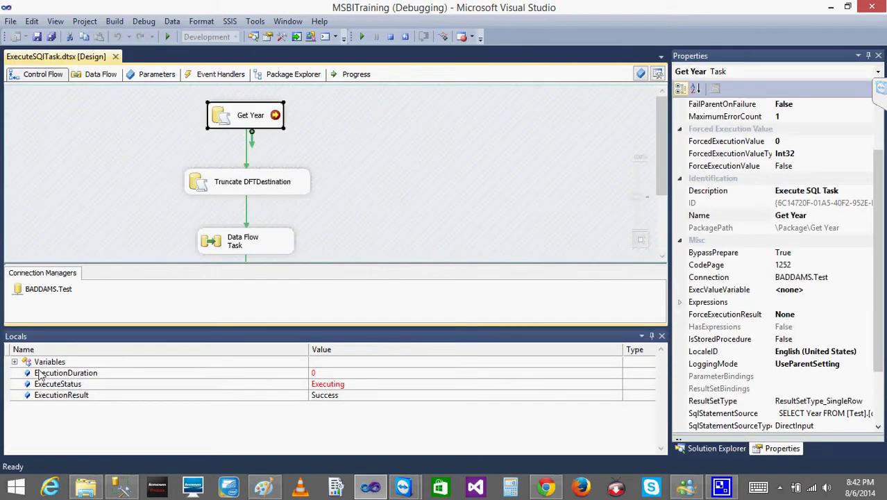
pyautogui.click(9, 362)
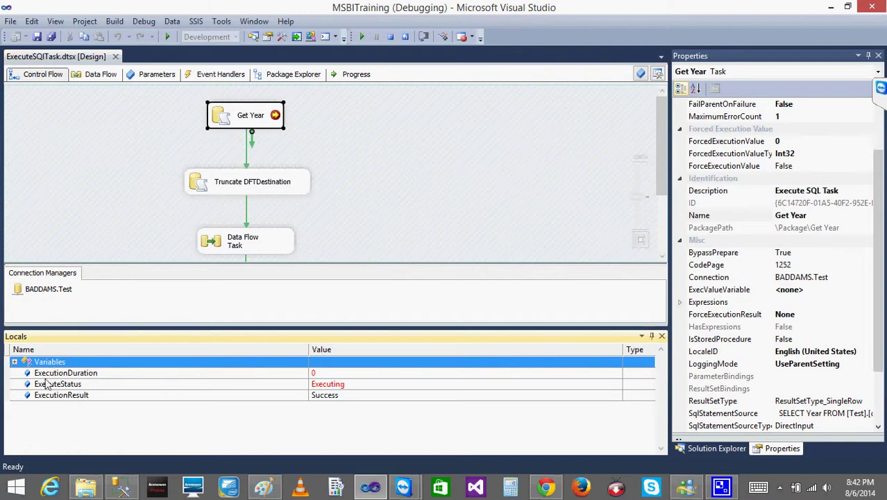
pyautogui.click(15, 363)
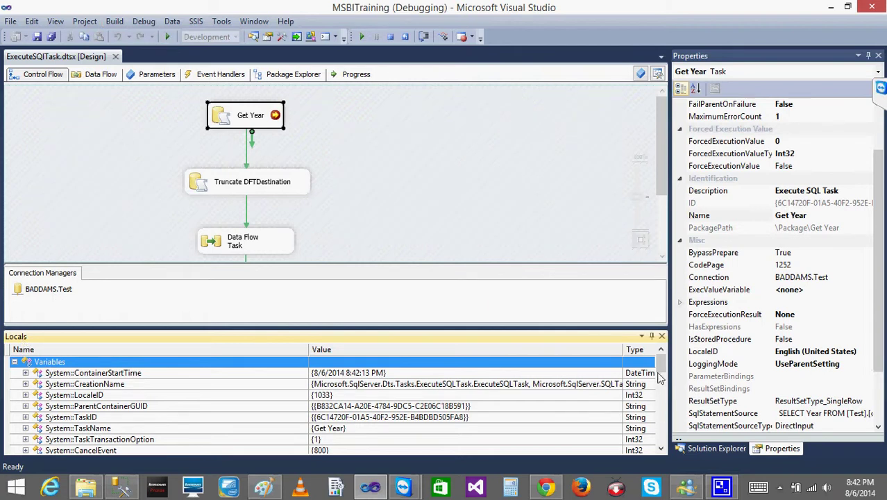
pyautogui.moveTo(661, 368); pyautogui.dragTo(674, 433)
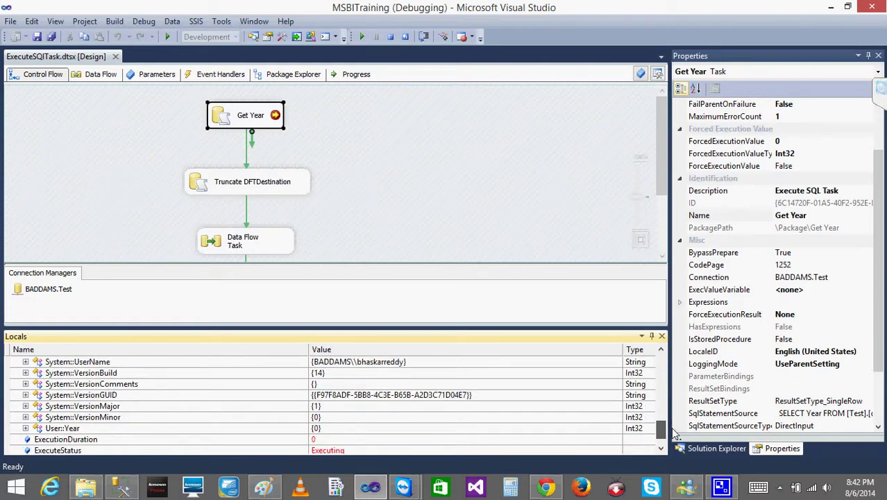
# Step: Review the query results in Management Studio, continue the package to the OnPostExecute breakpoint to check User::Year, and stop debugging
pyautogui.click(123, 488)
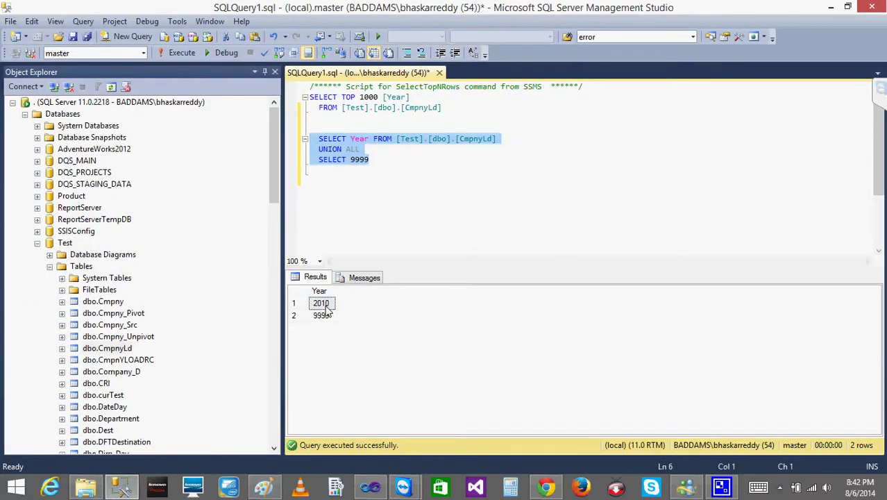
pyautogui.click(831, 7)
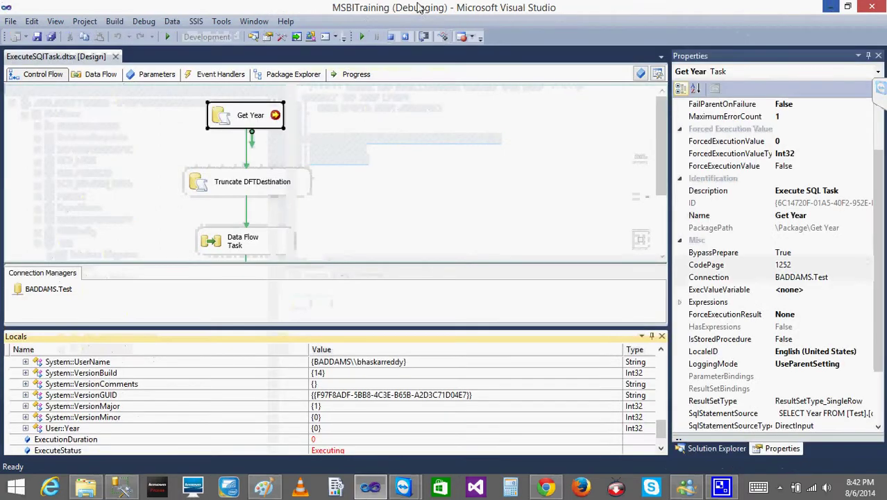
pyautogui.click(362, 40)
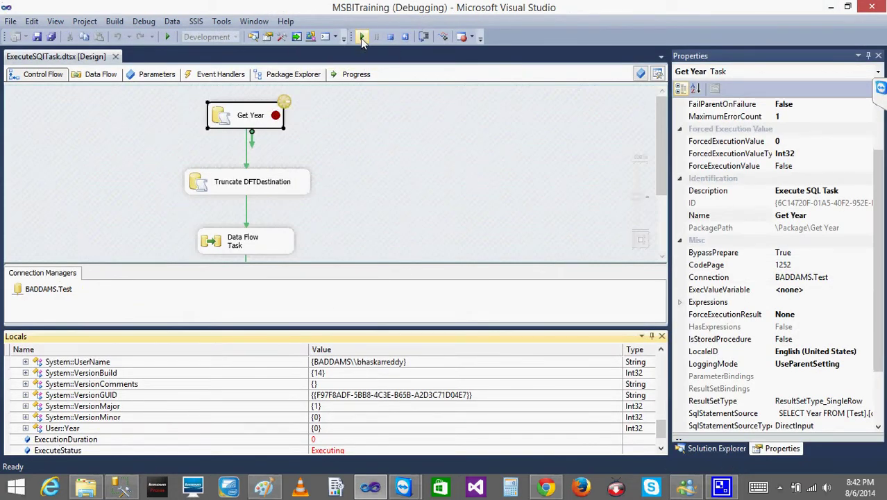
pyautogui.click(339, 429)
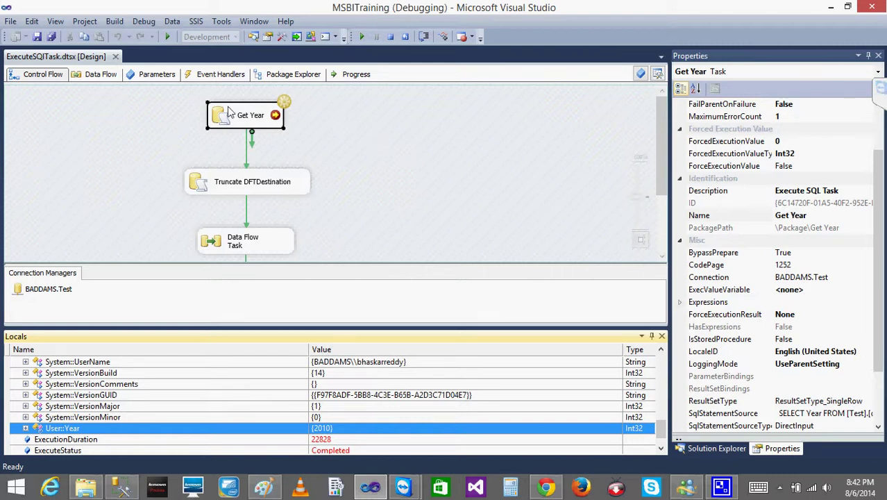
pyautogui.click(391, 39)
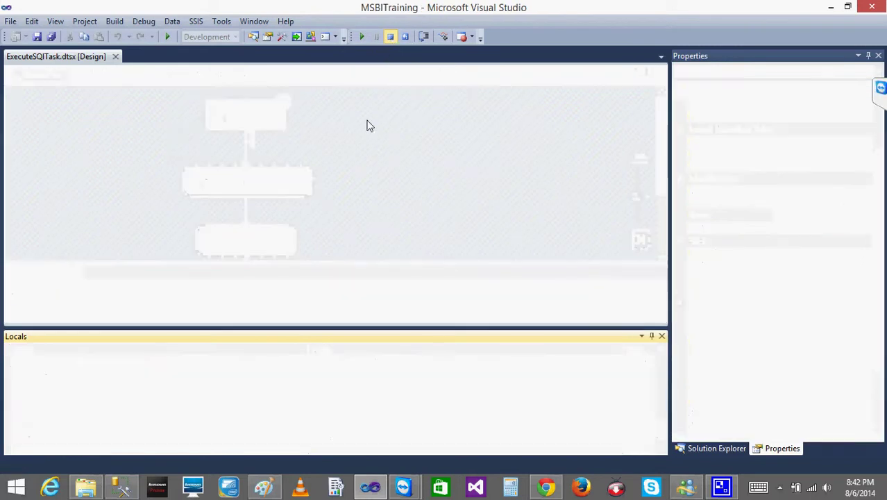
# Step: Disable the OnPreExecute and OnPostExecute breakpoints on the Get Year task
pyautogui.rightClick(374, 126)
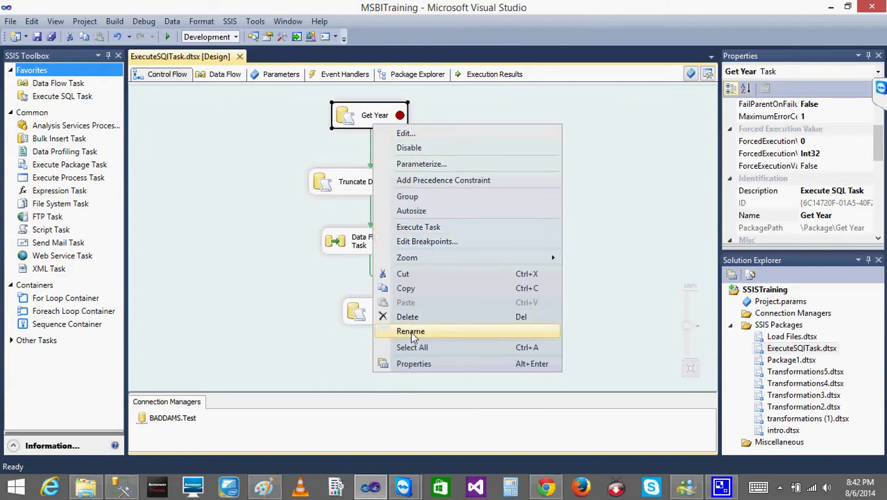
pyautogui.click(431, 241)
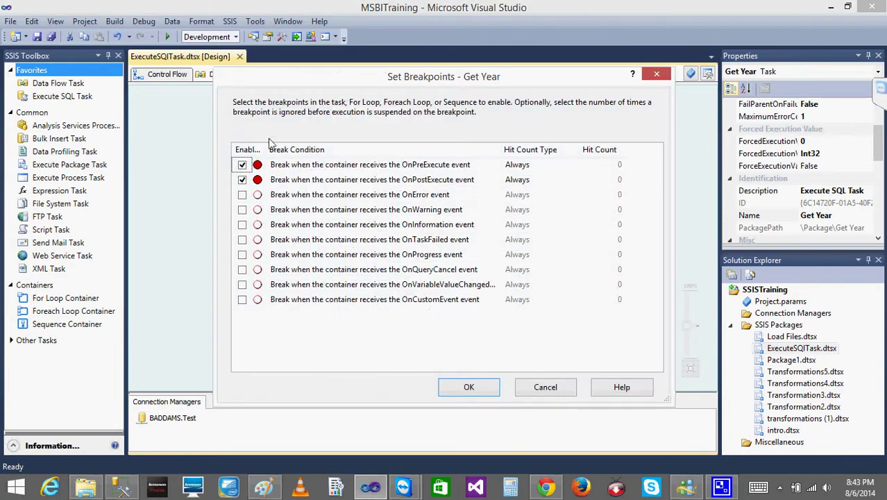
pyautogui.click(242, 165)
pyautogui.click(242, 179)
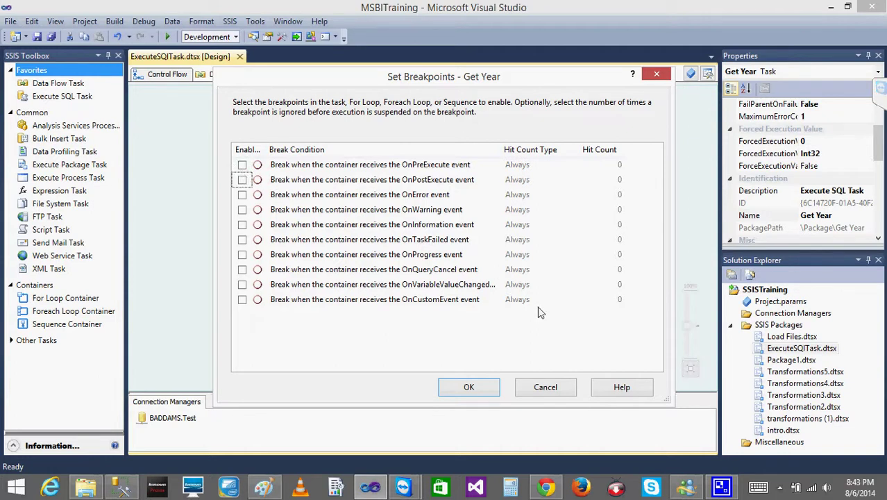
pyautogui.click(467, 386)
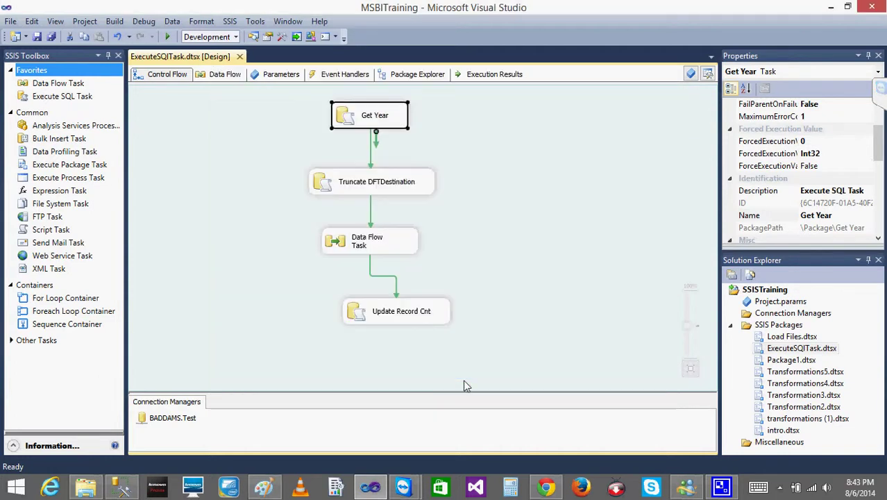
pyautogui.click(780, 487)
pyautogui.click(748, 357)
pyautogui.rightClick(748, 357)
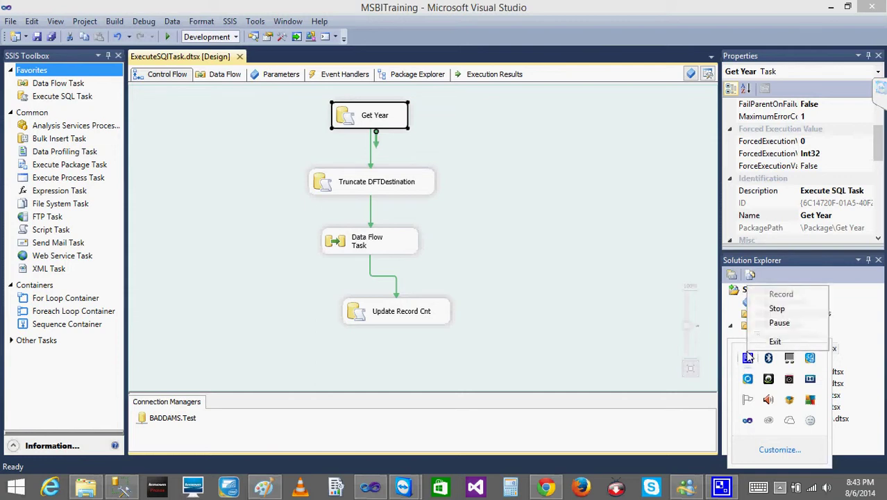
pyautogui.click(632, 255)
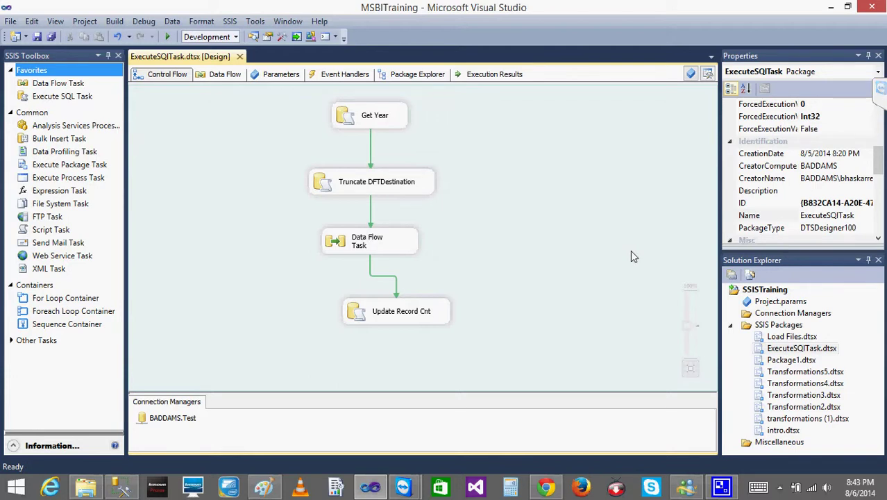
pyautogui.click(359, 122)
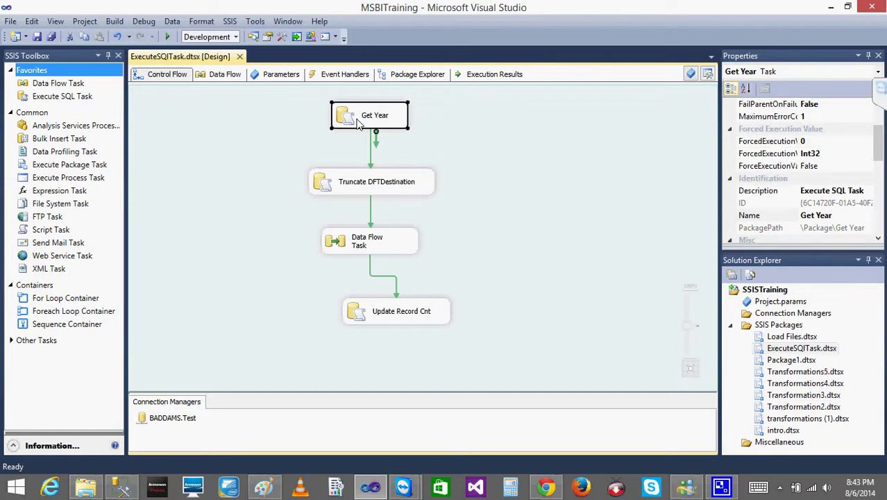
pyautogui.click(363, 183)
pyautogui.click(364, 250)
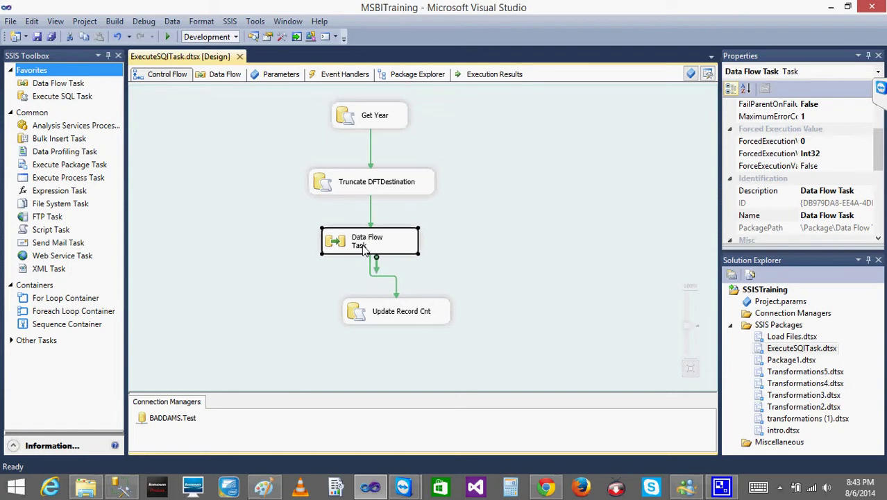
pyautogui.click(400, 322)
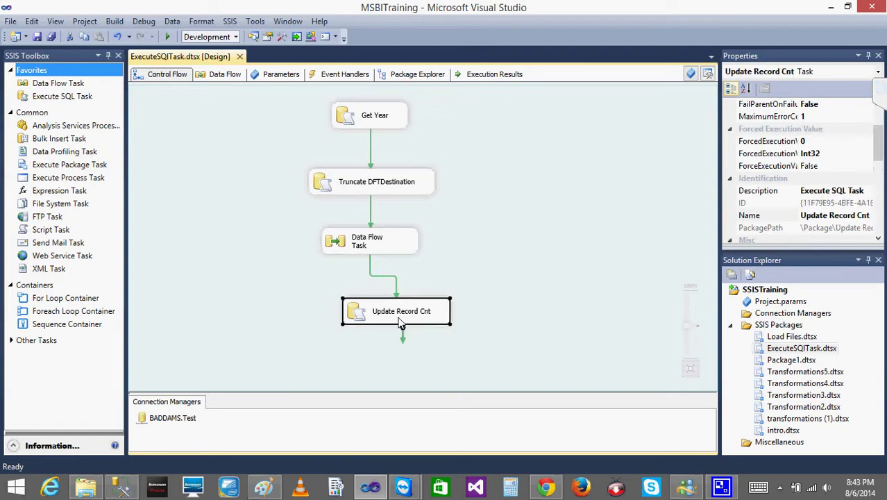
pyautogui.click(540, 173)
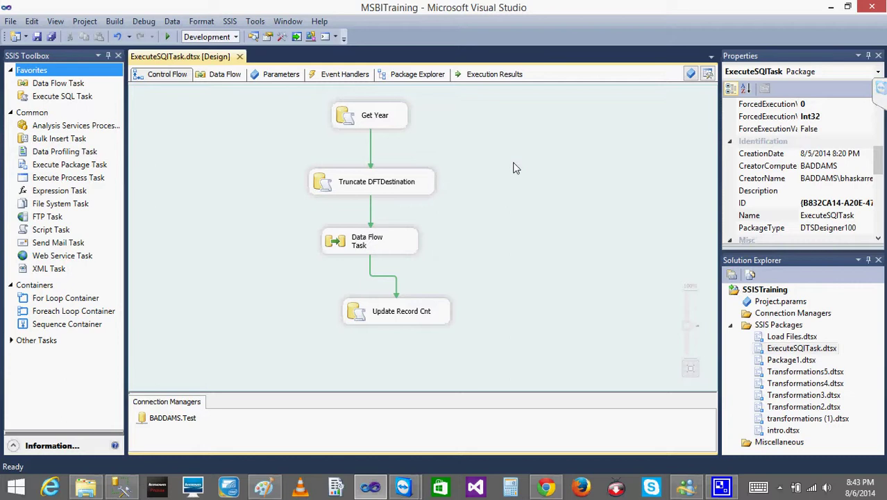
pyautogui.click(400, 184)
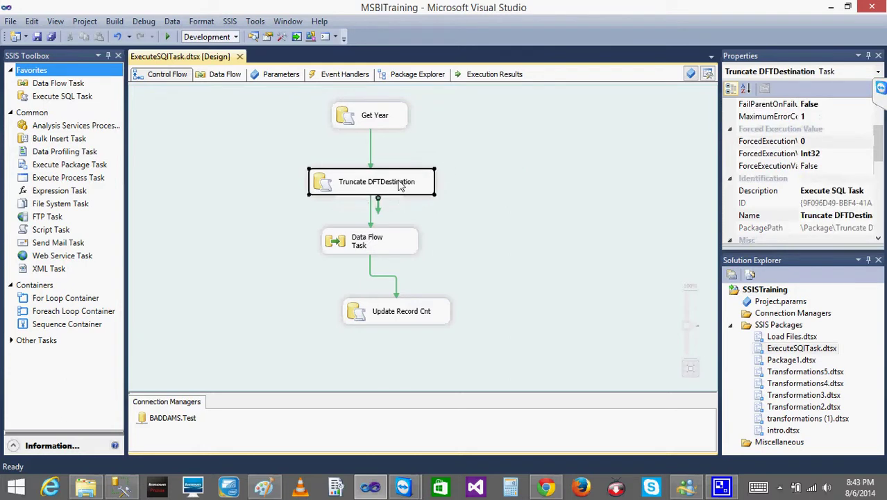
pyautogui.click(354, 251)
pyautogui.click(377, 316)
pyautogui.click(486, 230)
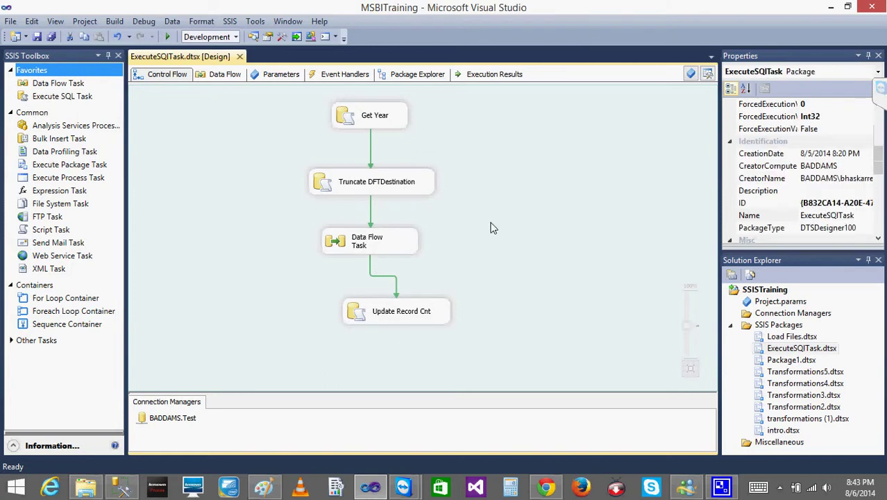
pyautogui.click(372, 150)
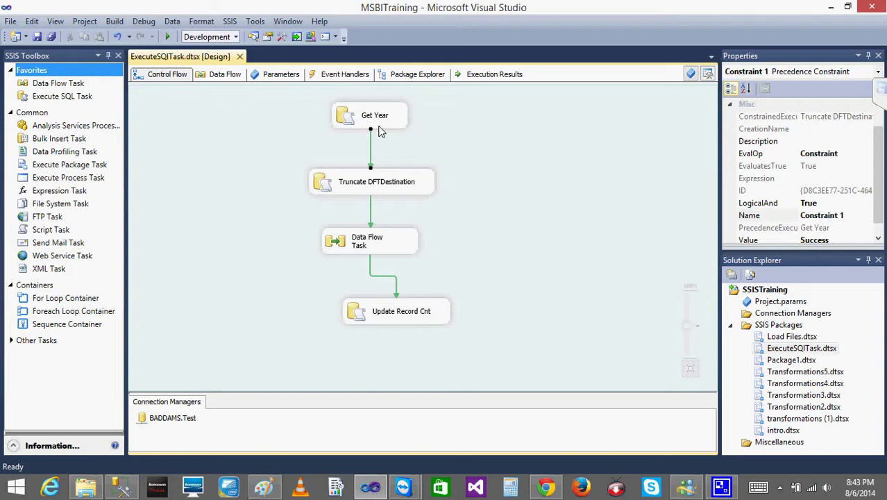
pyautogui.click(373, 122)
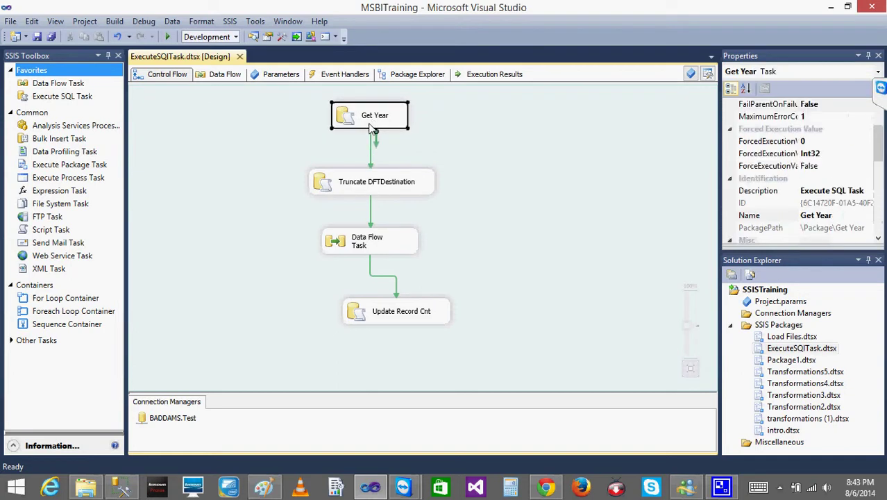
pyautogui.click(290, 108)
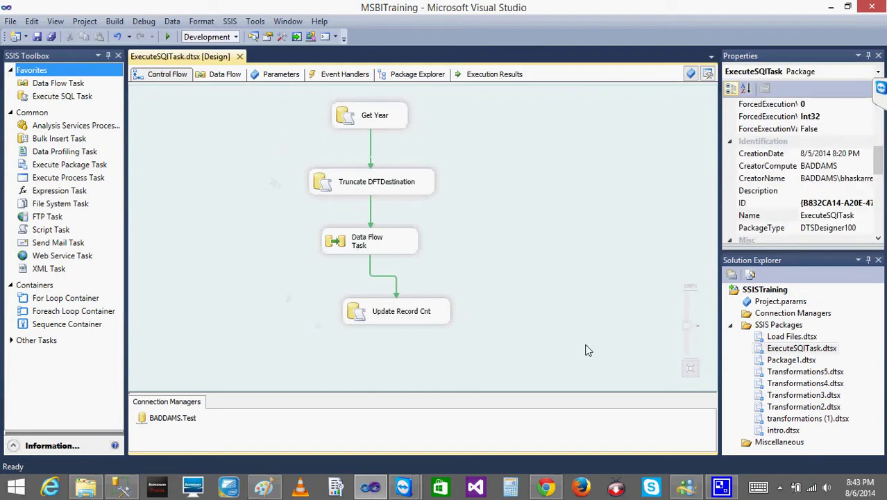
pyautogui.moveTo(300, 159); pyautogui.dragTo(586, 350)
pyautogui.click(258, 135)
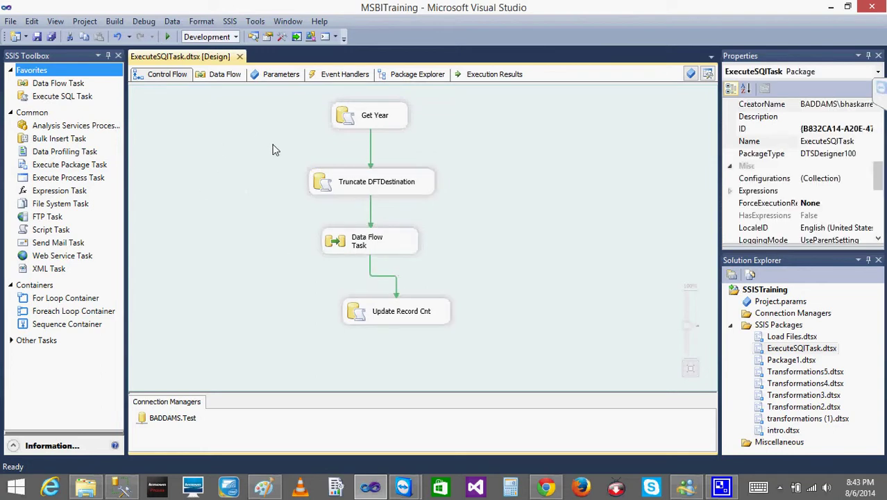
pyautogui.moveTo(574, 357); pyautogui.dragTo(574, 357)
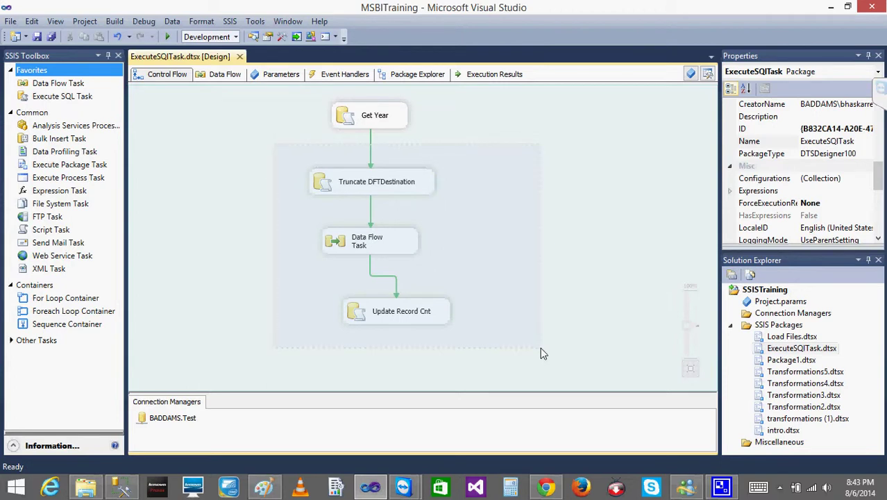
pyautogui.moveTo(540, 348); pyautogui.dragTo(541, 347)
pyautogui.click(590, 209)
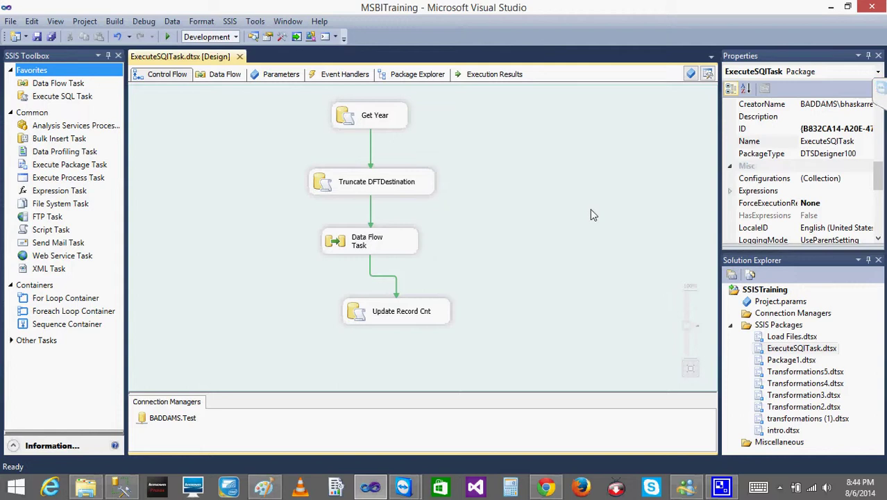
# Step: Examine the precedence constraints linking Get Year, Truncate DFTDestination, Data Flow Task and Update Record Cnt
pyautogui.click(372, 152)
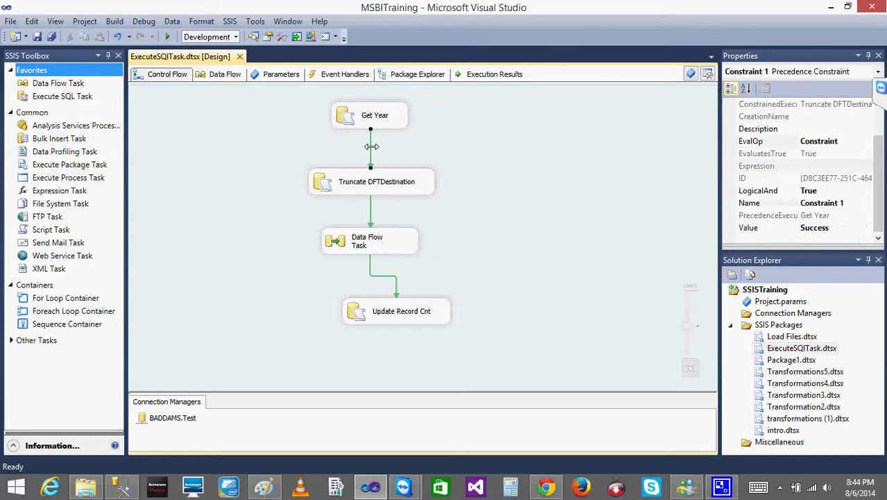
pyautogui.click(373, 217)
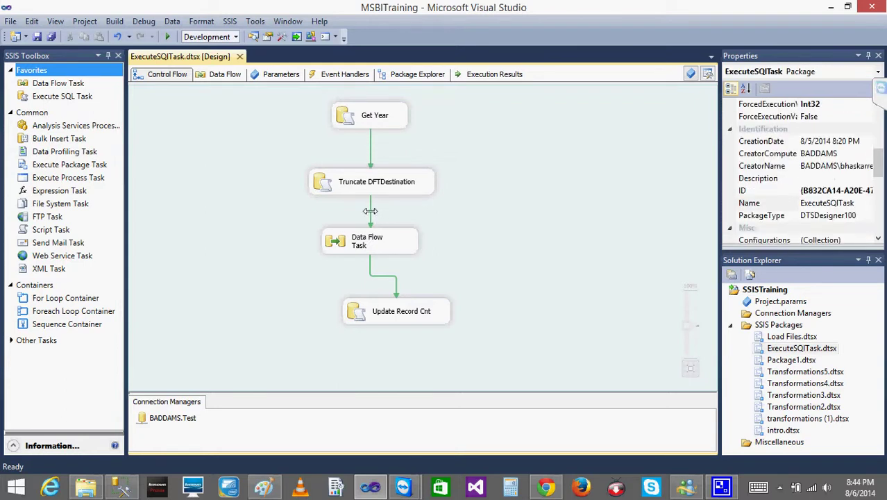
pyautogui.click(371, 212)
pyautogui.click(378, 278)
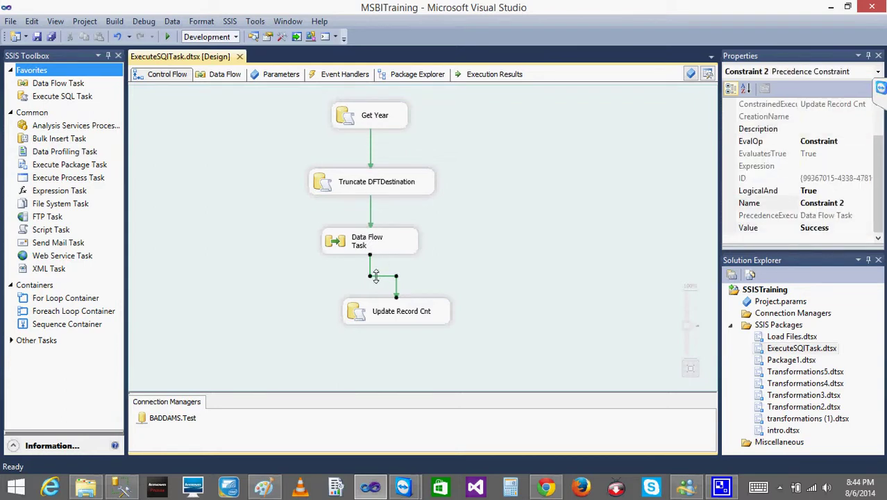
pyautogui.click(503, 206)
# Step: Review the execution order of the control flow tasks from Get Year through Update Record Cnt
pyautogui.click(372, 124)
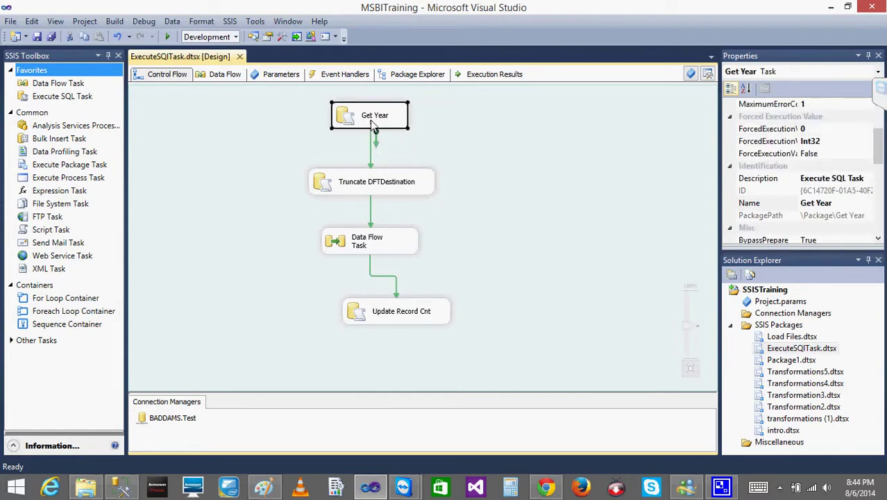
pyautogui.moveTo(374, 127); pyautogui.dragTo(375, 135)
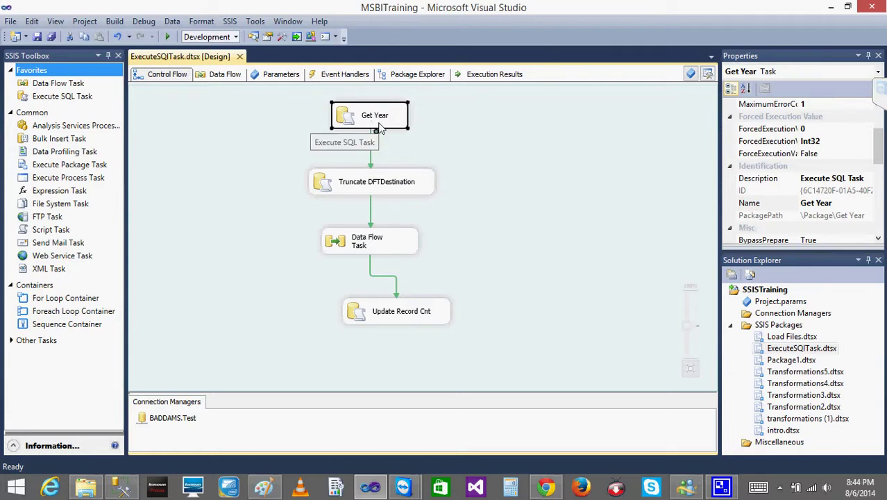
pyautogui.click(469, 122)
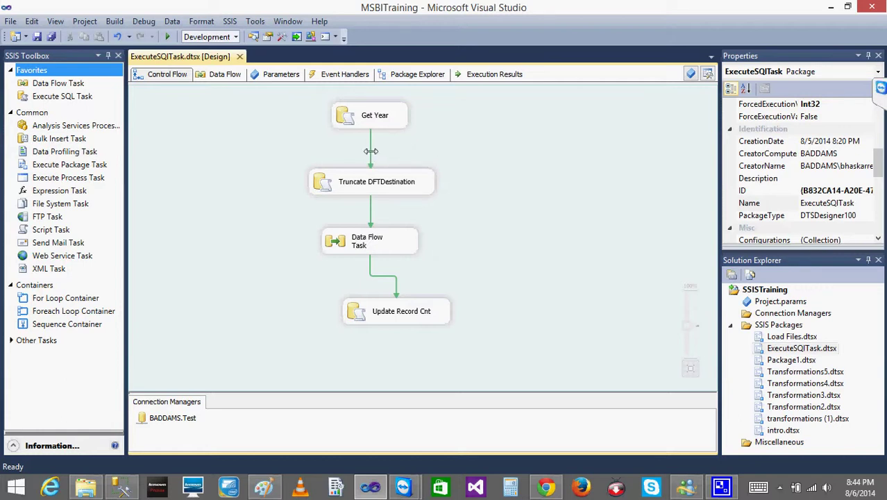
pyautogui.click(374, 180)
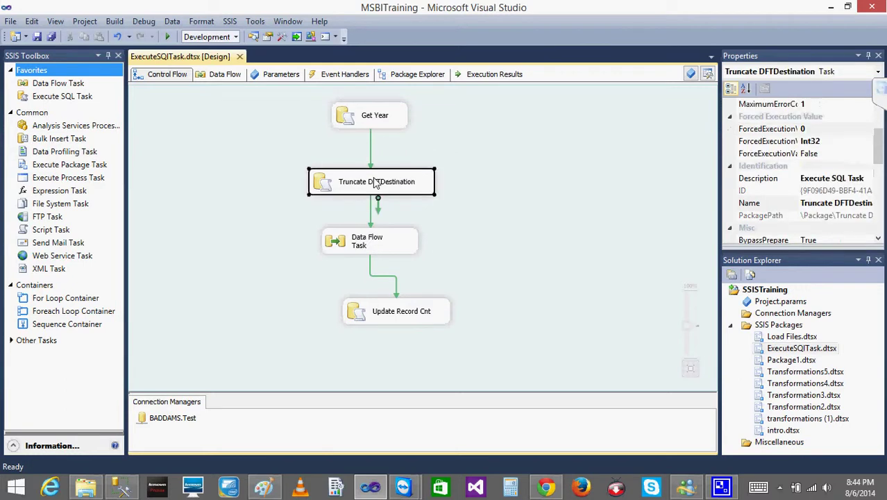
pyautogui.click(365, 218)
pyautogui.click(372, 243)
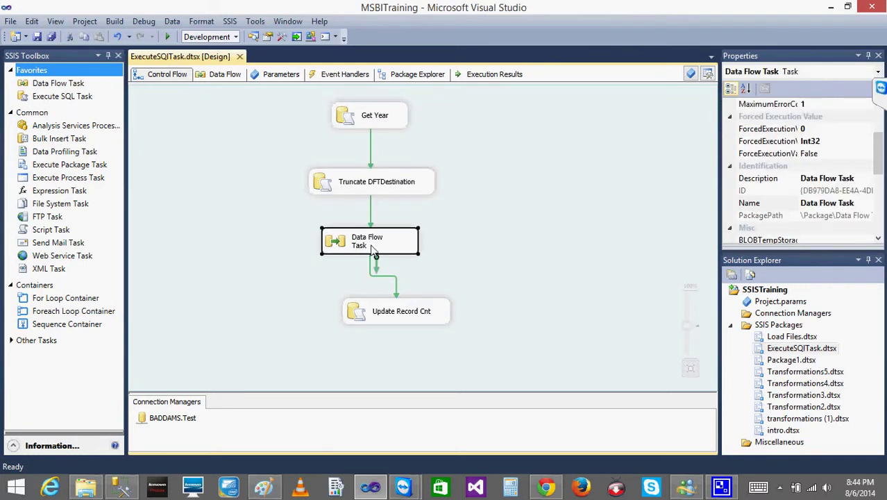
pyautogui.click(374, 314)
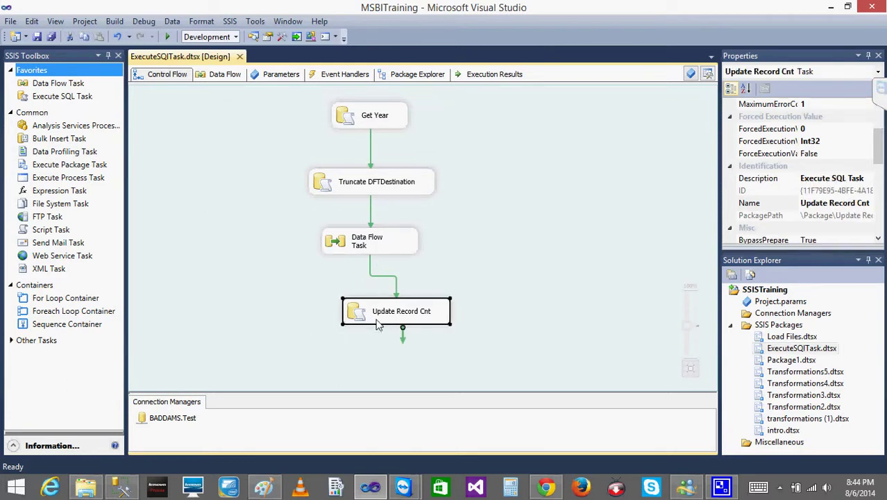
pyautogui.click(375, 312)
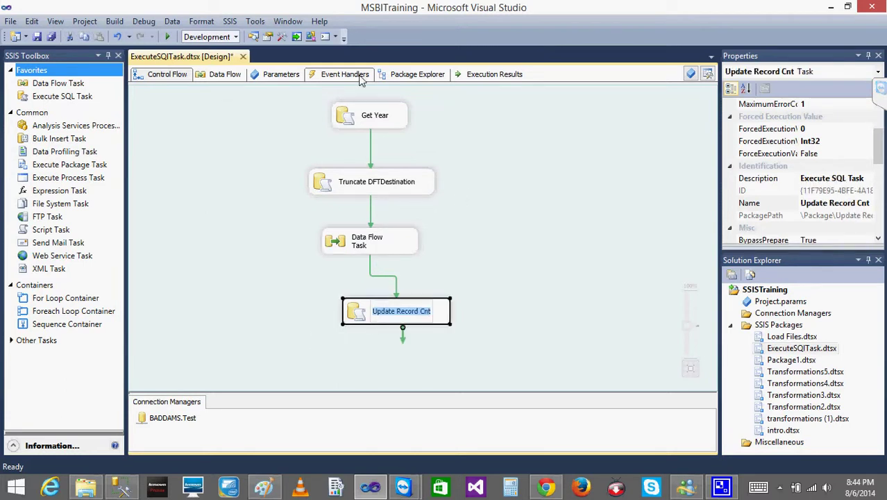
pyautogui.click(360, 119)
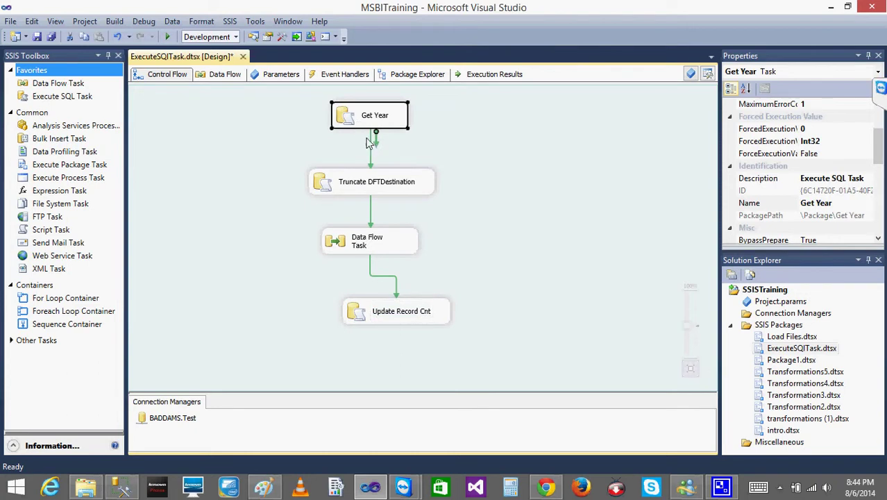
pyautogui.click(340, 187)
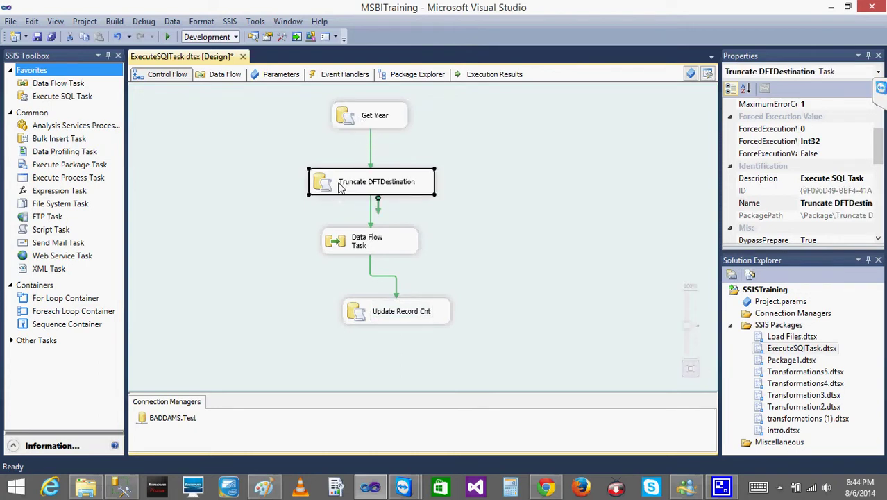
pyautogui.click(345, 248)
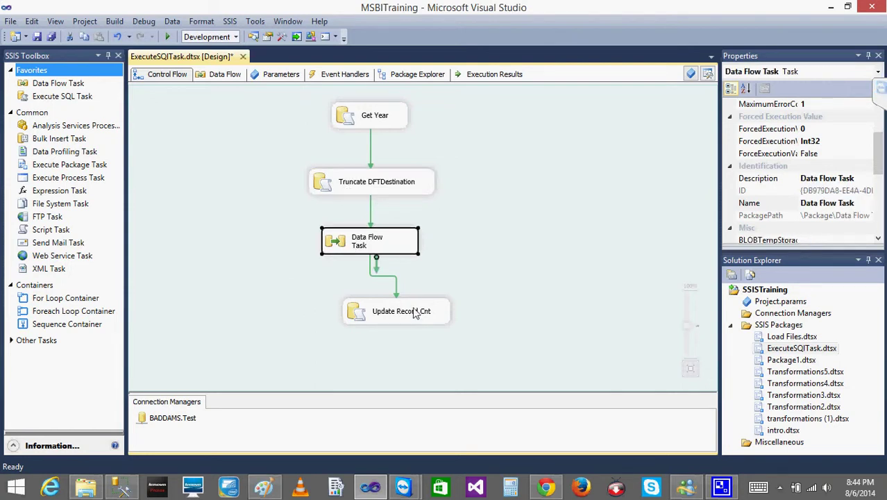
pyautogui.click(373, 318)
pyautogui.click(491, 248)
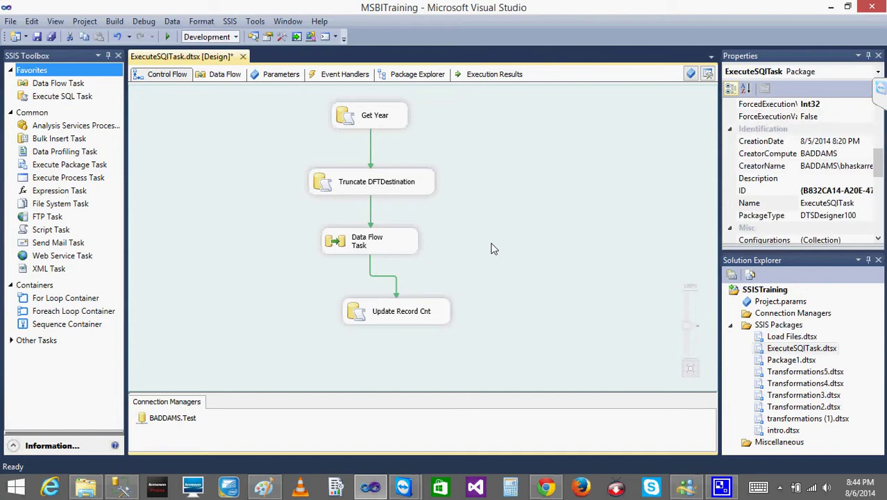
# Step: Open the Get Year task's editor to review its SQL statement and switch to SQL Server Management Studio
pyautogui.doubleClick(361, 117)
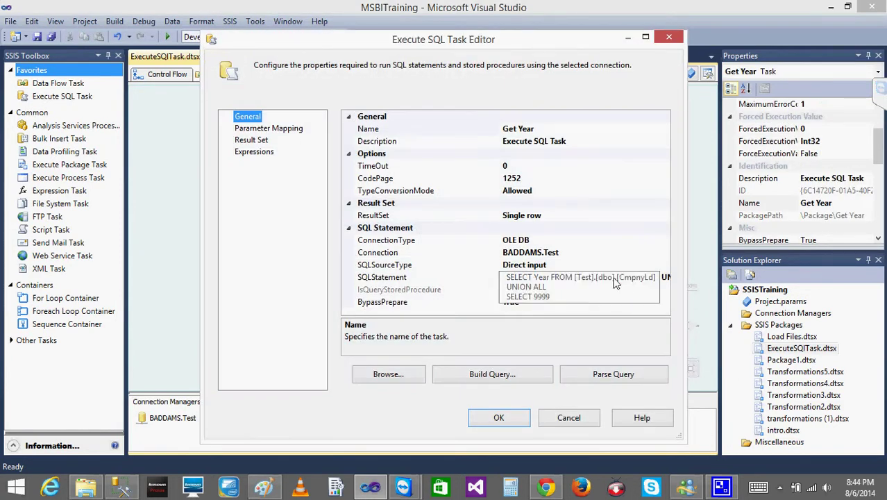
pyautogui.click(122, 489)
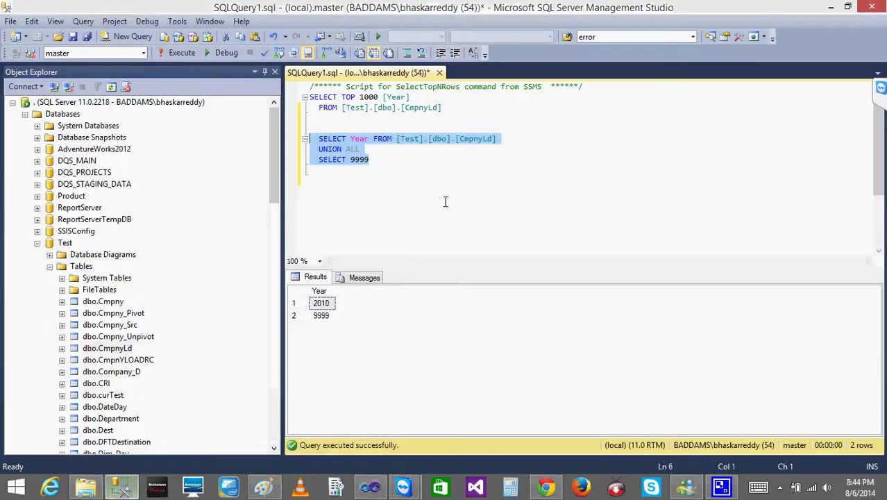
# Step: Change the query's first FROM line to DELETE FROM [Test].[dbo].[CmpnyLd] and execute only that statement
pyautogui.click(406, 187)
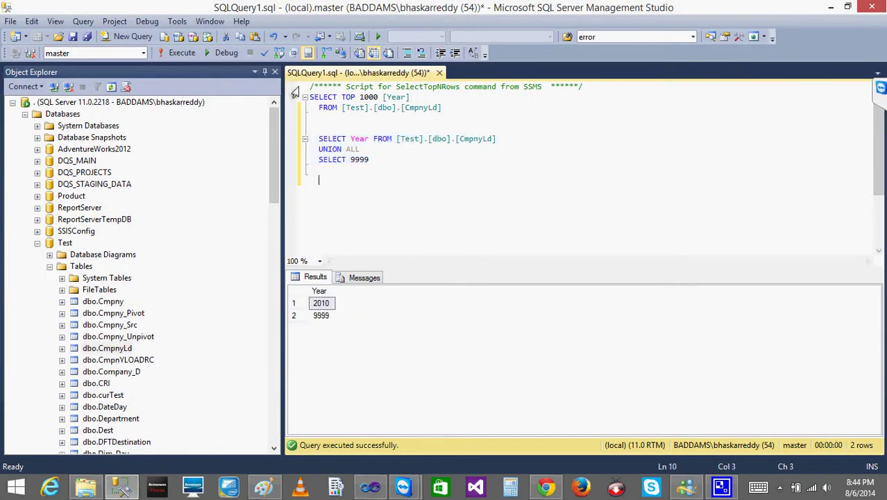
pyautogui.write('DELETE')
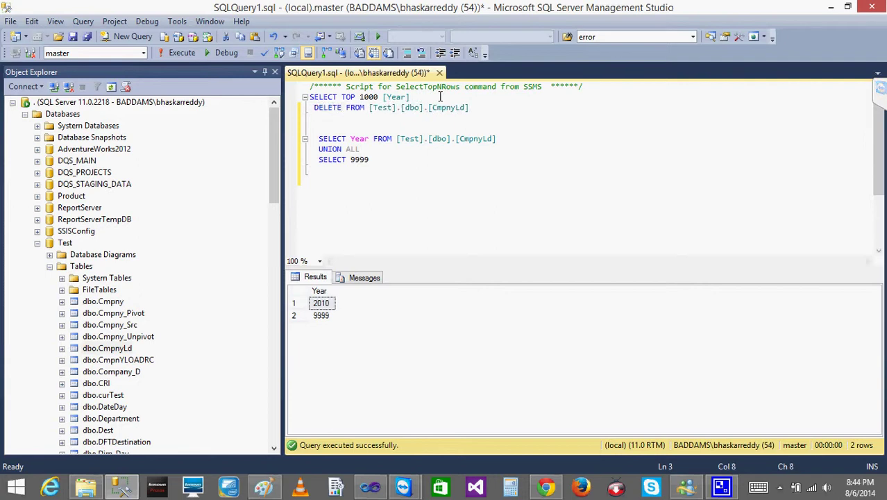
pyautogui.moveTo(469, 108); pyautogui.dragTo(279, 111)
pyautogui.press('End')
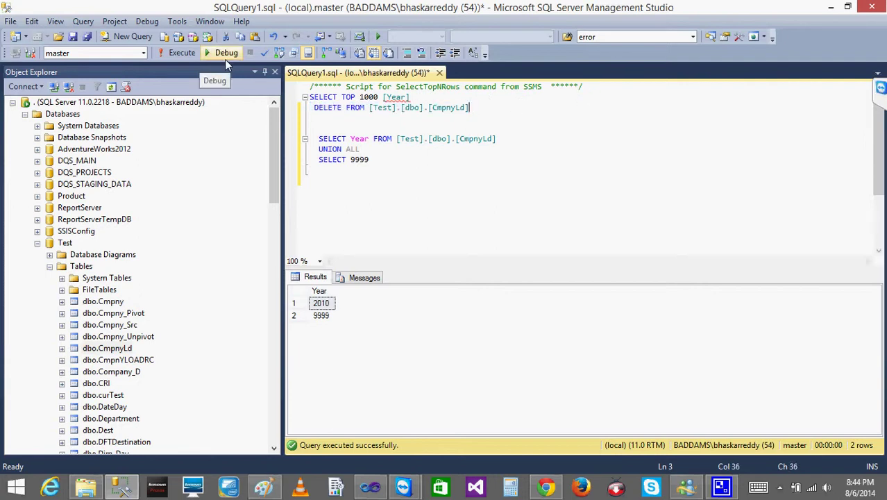
pyautogui.click(186, 52)
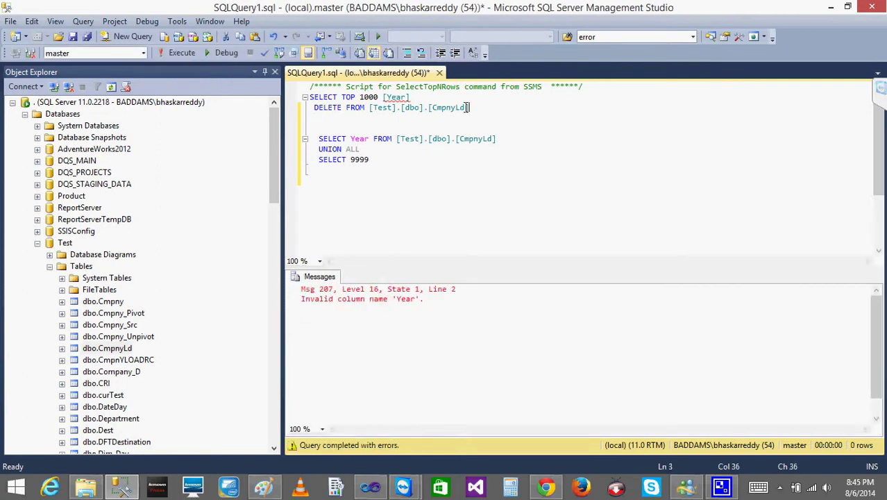
pyautogui.moveTo(471, 107); pyautogui.dragTo(278, 115)
pyautogui.click(184, 52)
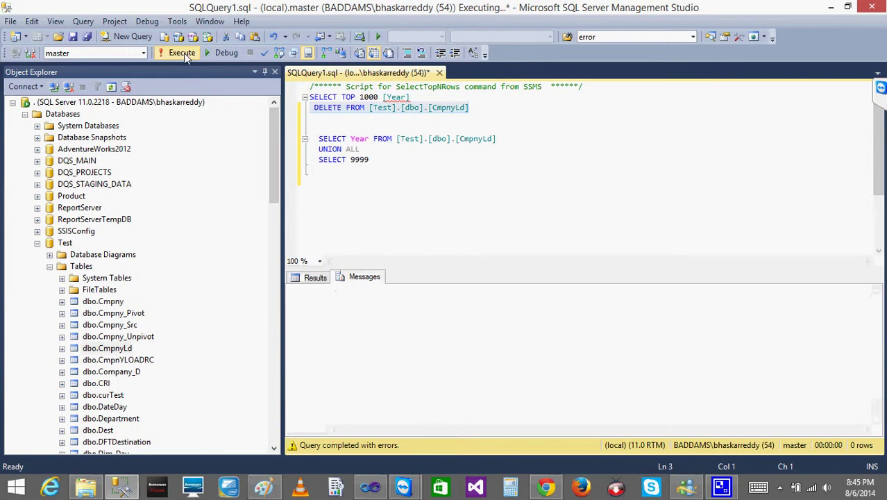
# Step: Execute only the SELECT Year FROM [Test].[dbo].[CmpnyLd] line to check the table's contents
pyautogui.click(454, 195)
pyautogui.moveTo(516, 149); pyautogui.dragTo(290, 142)
pyautogui.click(413, 160)
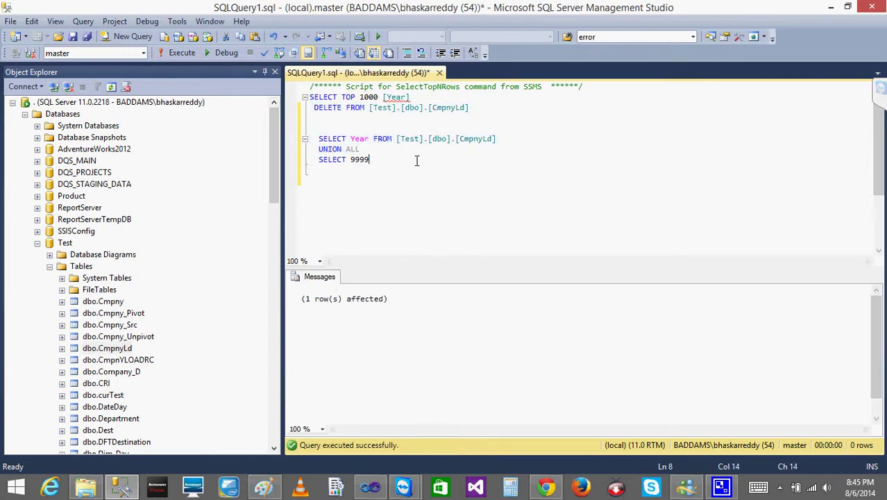
pyautogui.moveTo(501, 138); pyautogui.dragTo(247, 137)
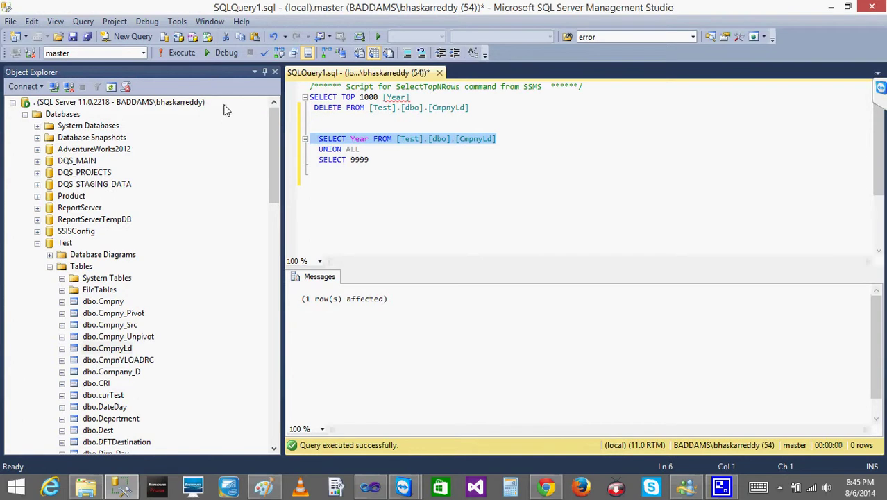
pyautogui.click(183, 54)
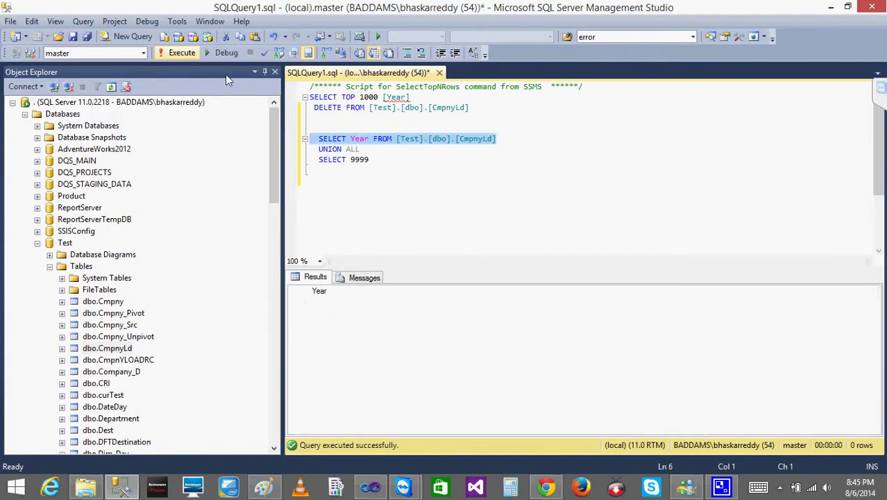
# Step: Switch to Visual Studio and remove UNION ALL SELECT 9999 from the Get Year task's SQL statement
pyautogui.click(370, 487)
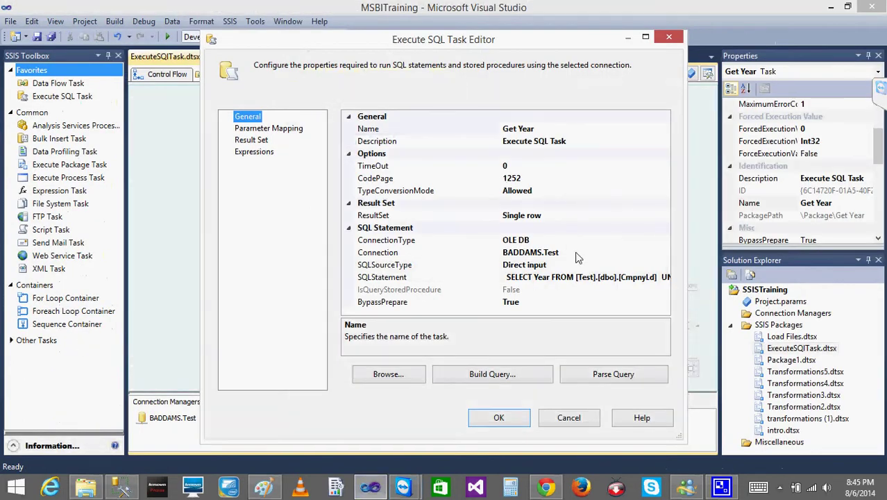
pyautogui.click(611, 278)
pyautogui.click(664, 278)
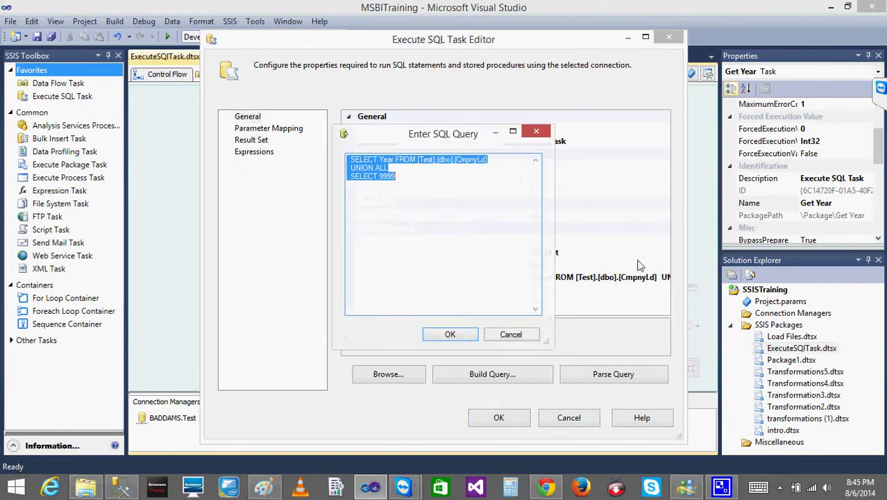
pyautogui.moveTo(396, 176); pyautogui.dragTo(345, 170)
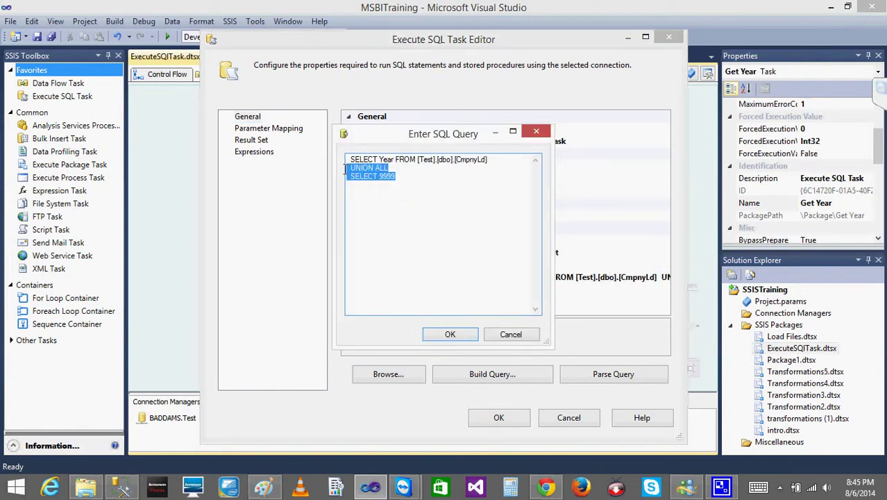
pyautogui.press('Delete')
pyautogui.click(452, 336)
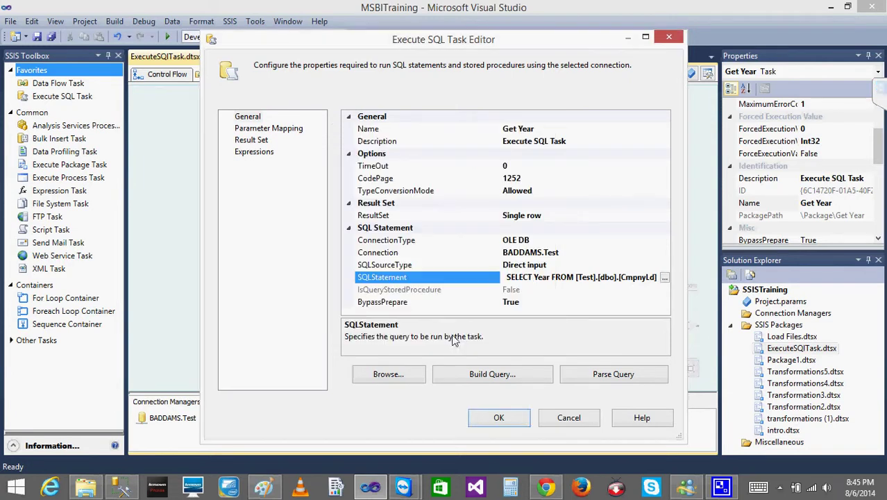
# Step: Apply the Get Year task's edited SQL statement and run the package to check which tasks execute, ending the debug run
pyautogui.click(512, 422)
pyautogui.click(451, 174)
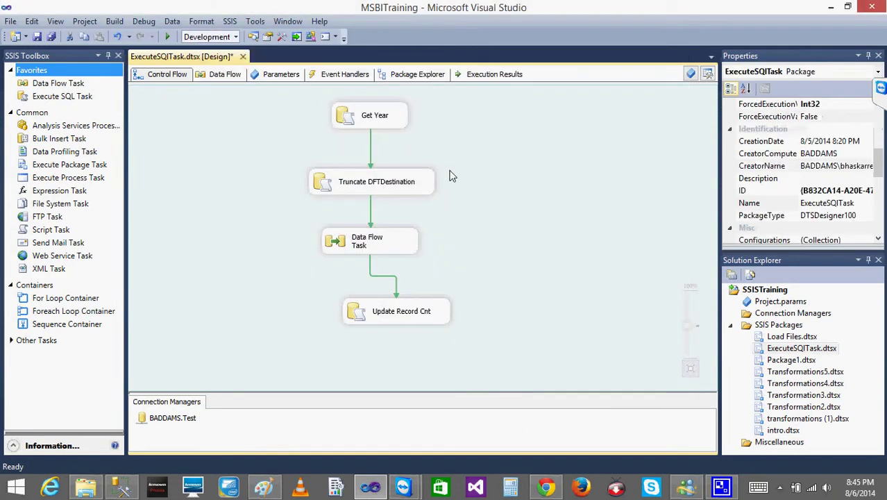
pyautogui.click(168, 37)
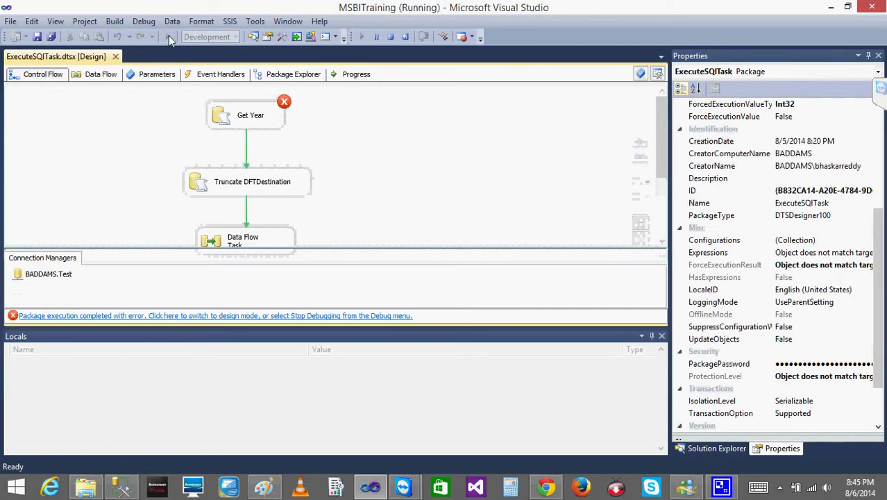
pyautogui.click(257, 186)
pyautogui.click(249, 236)
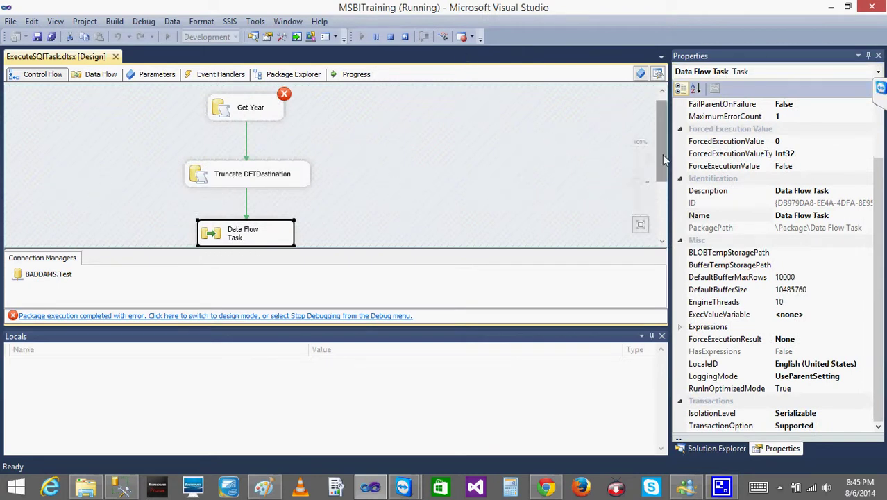
pyautogui.moveTo(662, 154); pyautogui.dragTo(660, 138)
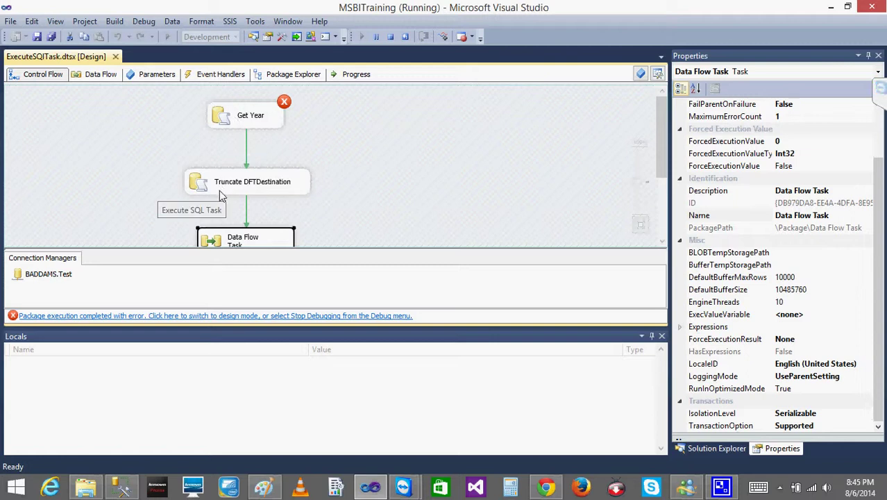
pyautogui.click(390, 37)
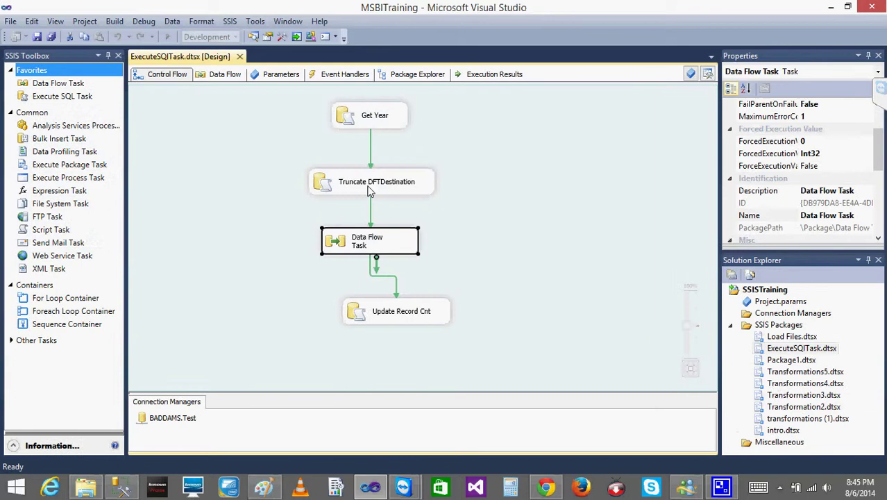
# Step: Rename the Truncate DFTDestination task as Step2 and the Get Year task as Step1
pyautogui.click(370, 191)
pyautogui.click(370, 192)
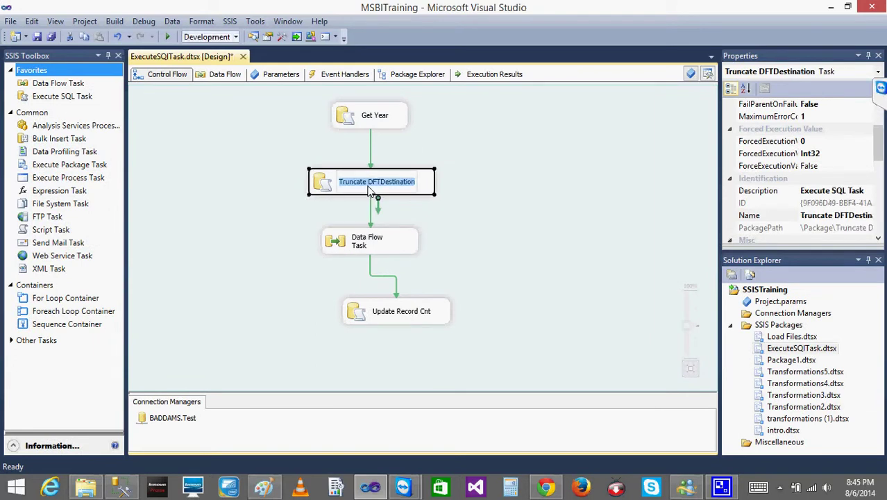
pyautogui.write('Ste2')
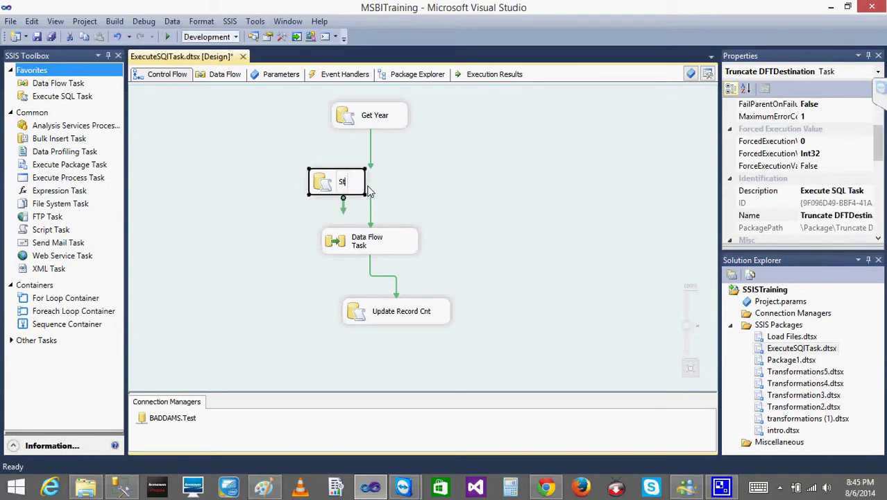
pyautogui.press('Left')
pyautogui.write('p')
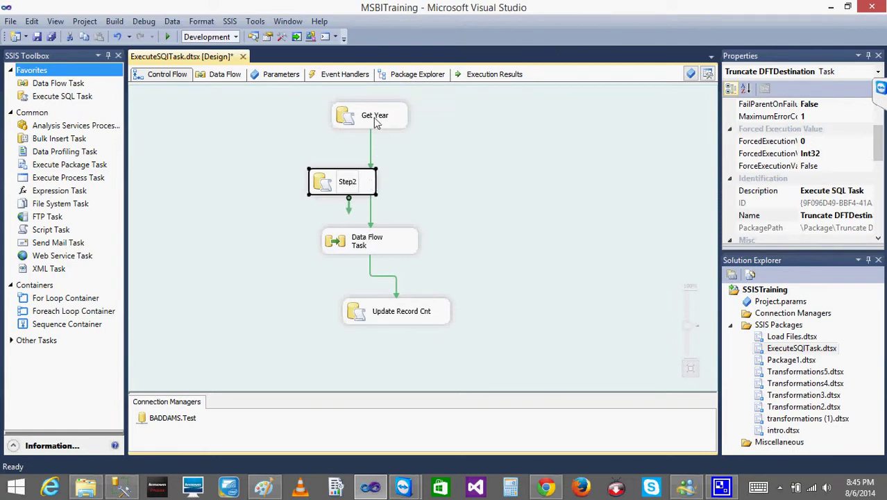
pyautogui.click(377, 117)
pyautogui.click(377, 117)
pyautogui.write('Step1')
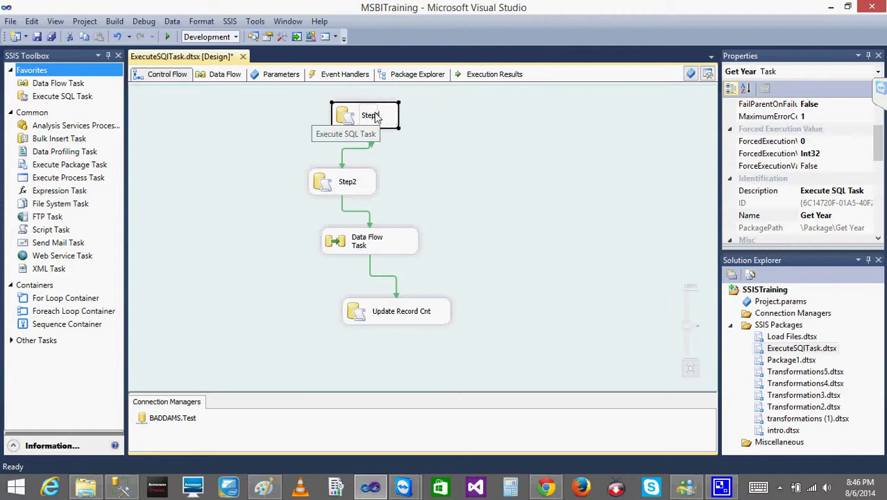
# Step: Rename the Data Flow Task as Step3 and the Update Record Cnt task as Step4
pyautogui.click(371, 240)
pyautogui.click(371, 239)
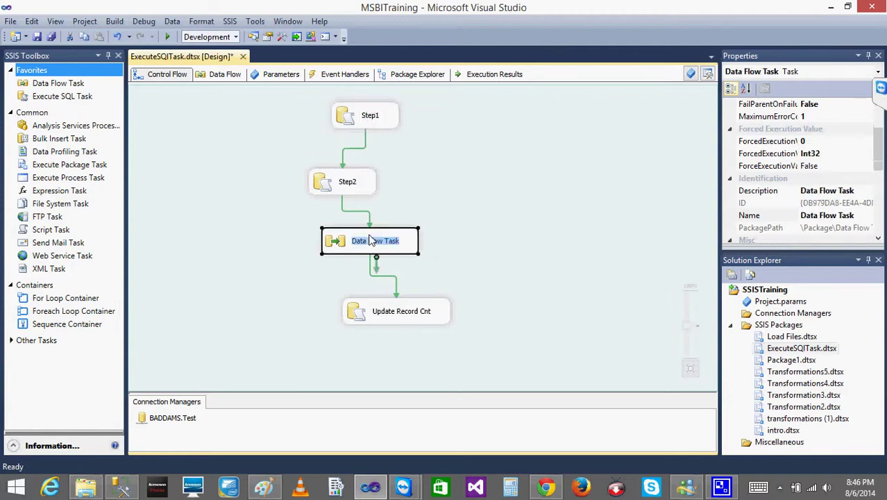
pyautogui.write('Step')
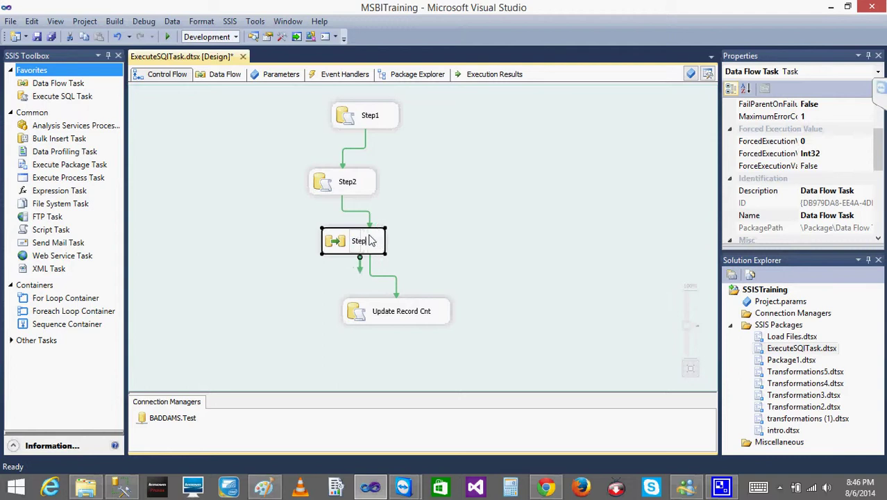
pyautogui.write('3')
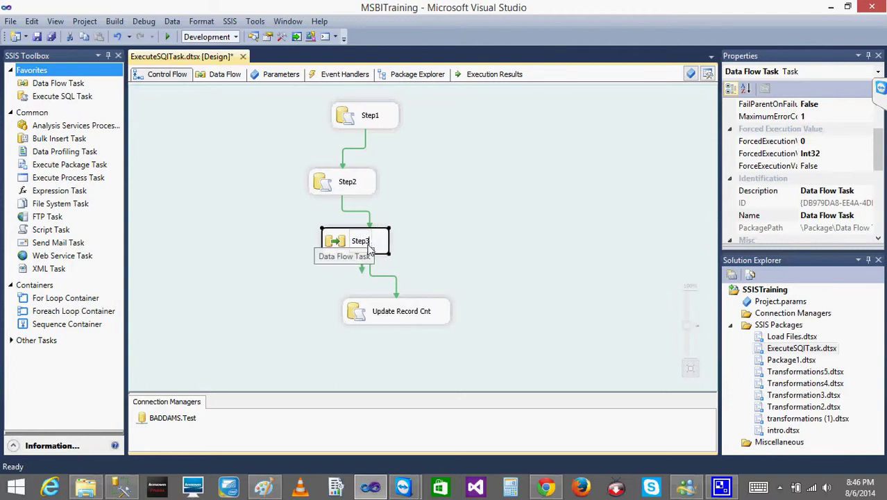
pyautogui.click(393, 317)
pyautogui.click(393, 316)
pyautogui.write('Step')
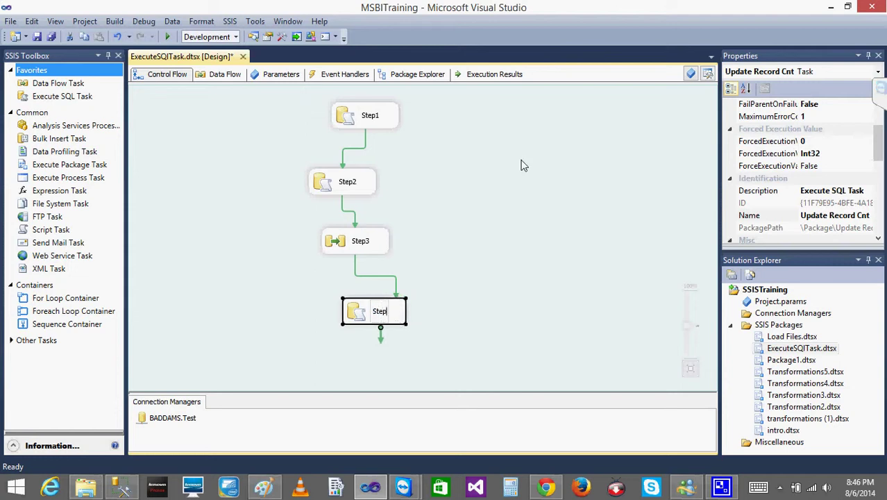
pyautogui.write('4')
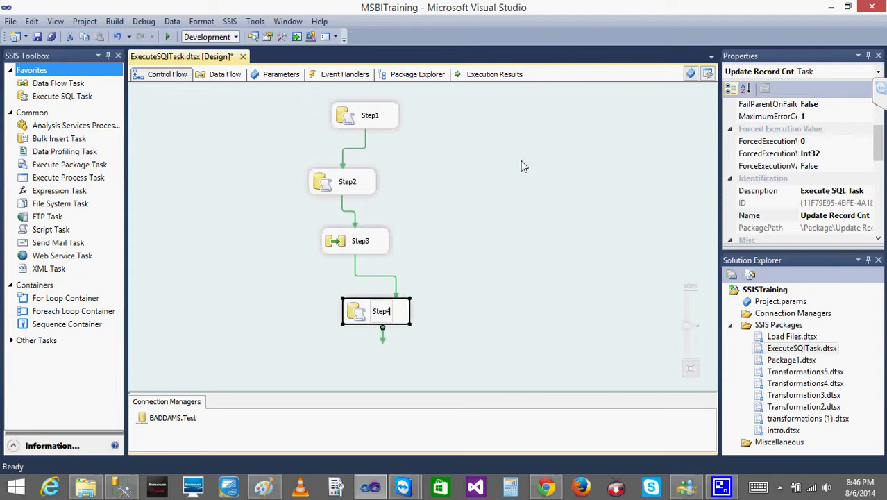
pyautogui.click(524, 166)
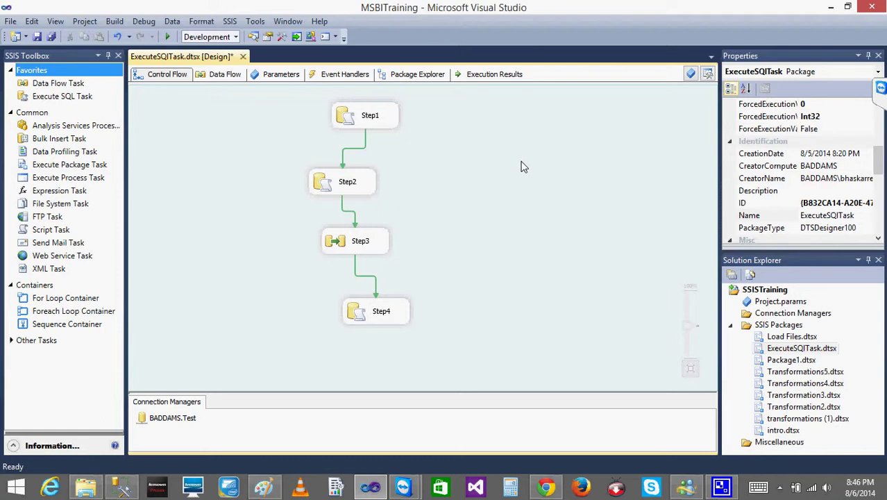
# Step: Run the package with the renamed tasks, examine the status of Step1 through Step3, and stop debugging
pyautogui.click(167, 36)
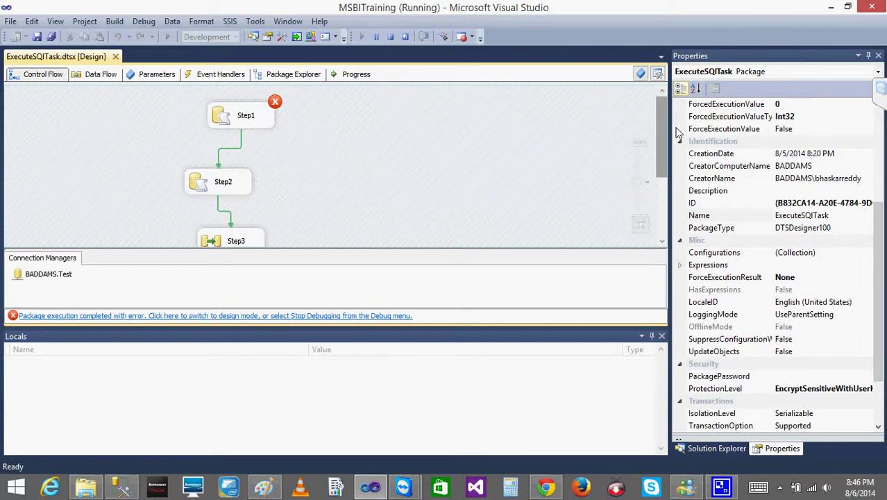
pyautogui.scroll(-3, 661, 195)
pyautogui.moveTo(662, 180); pyautogui.dragTo(652, 132)
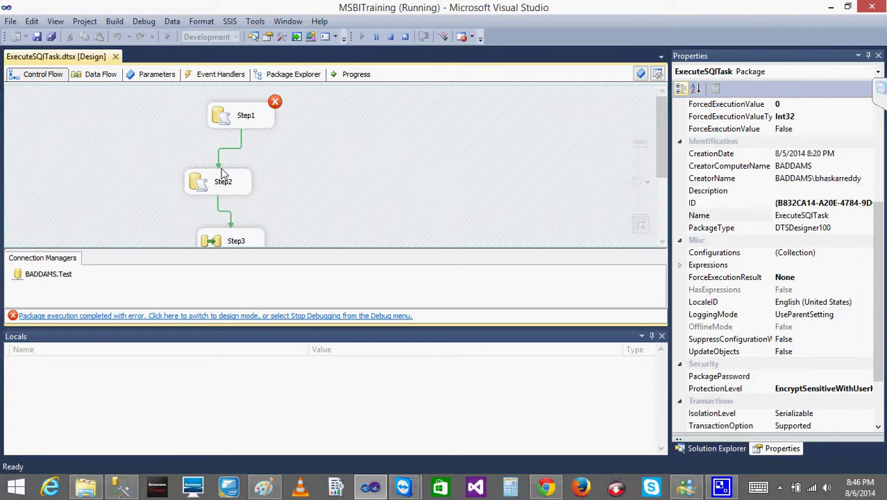
pyautogui.click(220, 127)
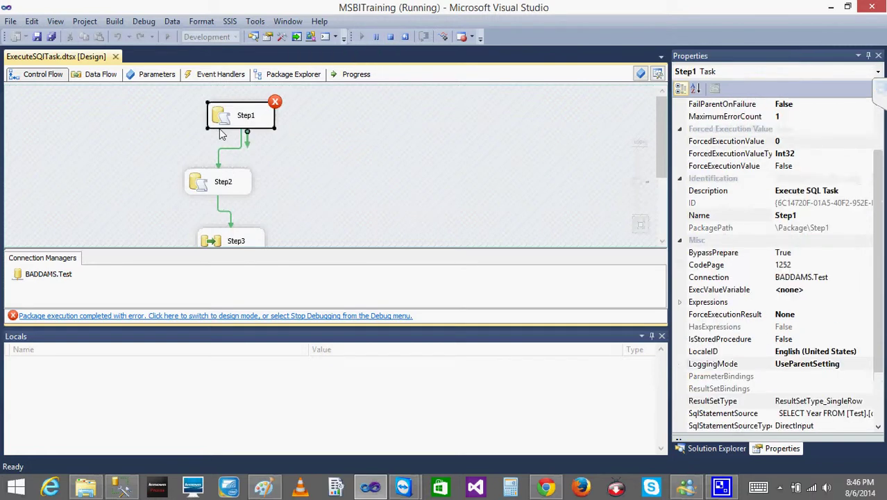
pyautogui.click(200, 193)
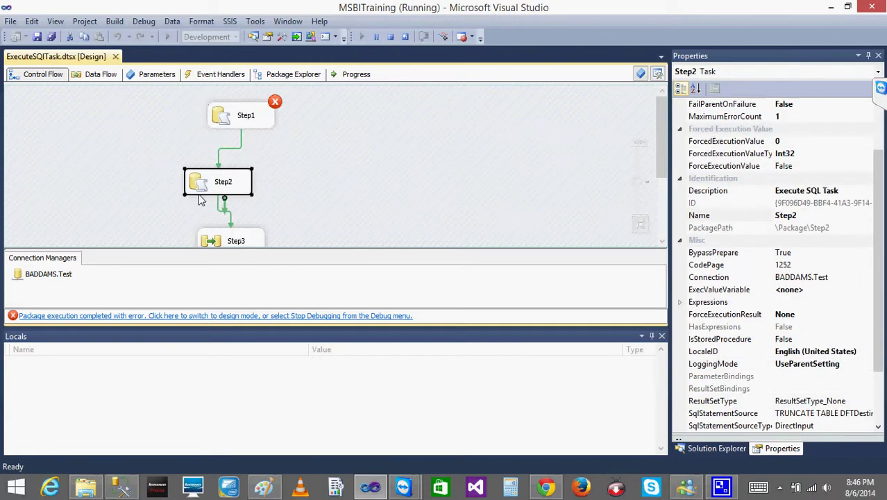
pyautogui.click(236, 240)
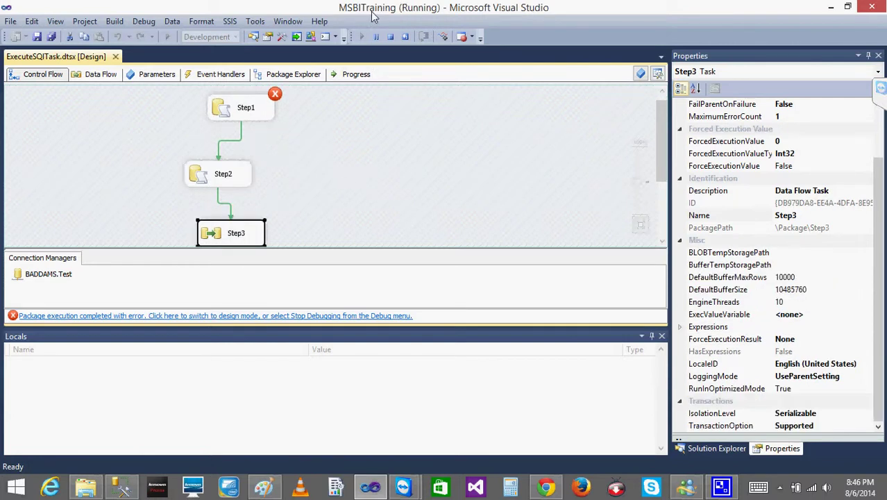
pyautogui.click(391, 37)
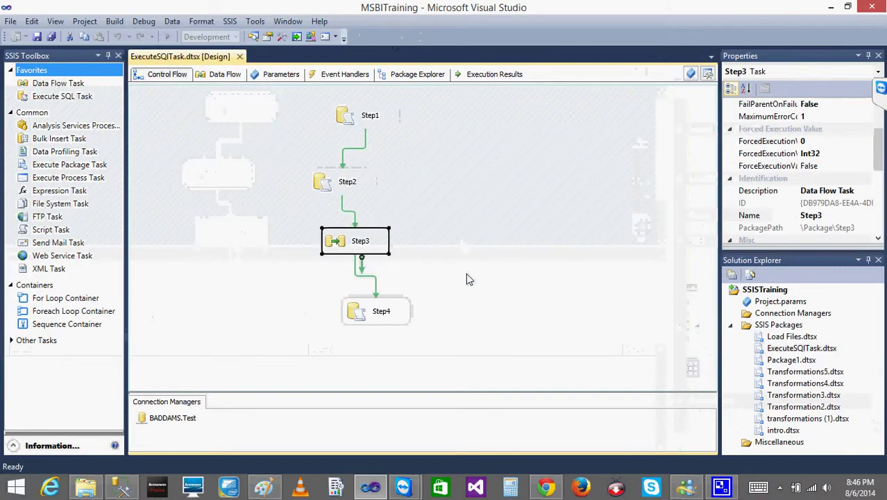
# Step: Set the precedence constraint between Step1 and Step2 to Completion, keeping Constraint as the evaluation operation
pyautogui.click(359, 153)
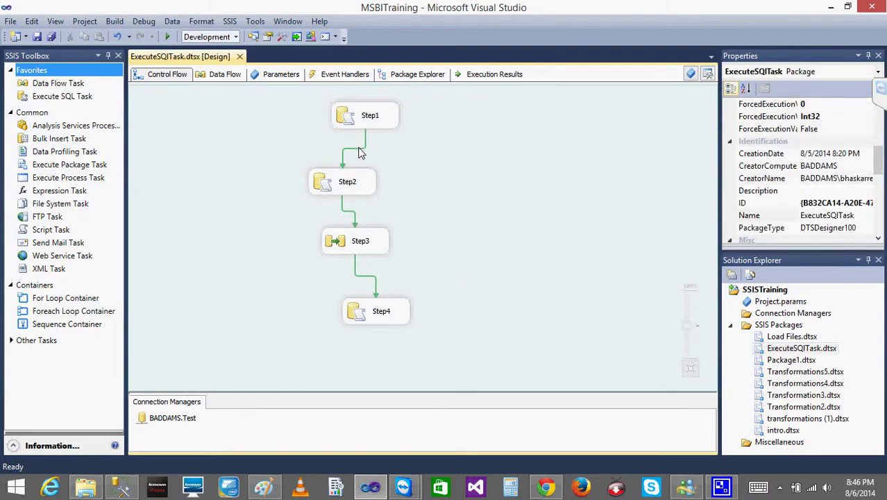
pyautogui.rightClick(359, 153)
pyautogui.click(367, 145)
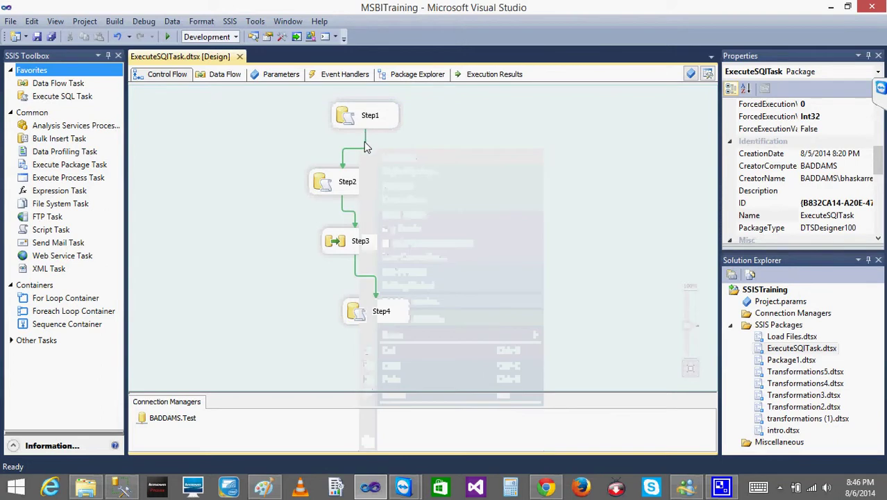
pyautogui.click(366, 148)
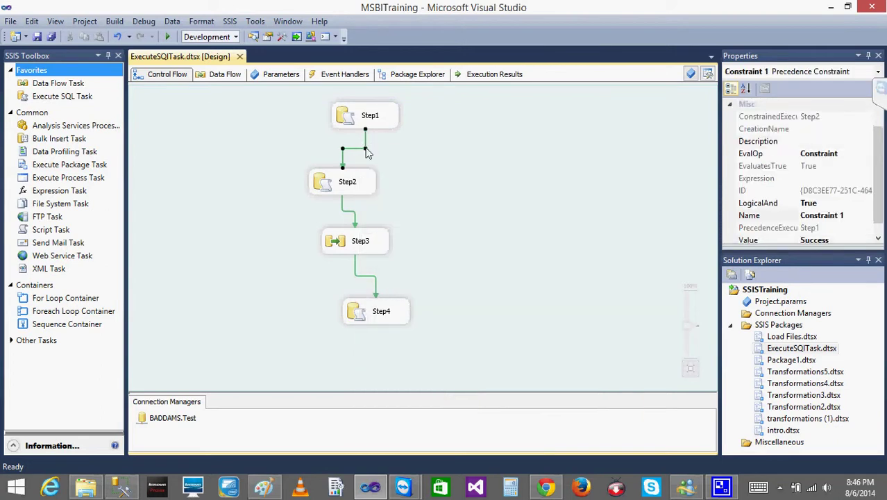
pyautogui.rightClick(368, 152)
pyautogui.click(399, 154)
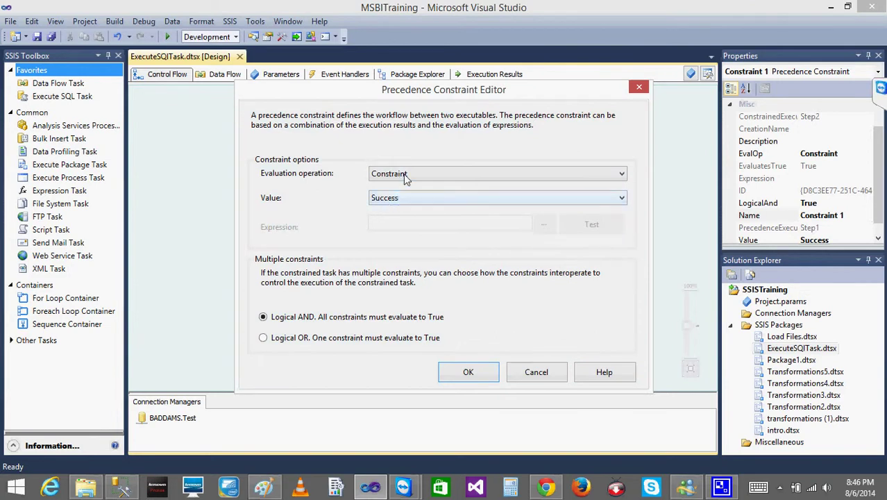
pyautogui.click(408, 198)
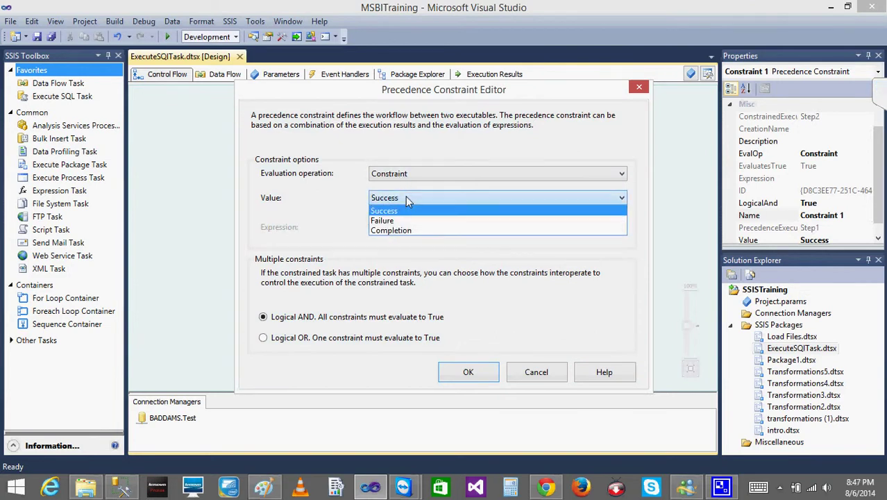
pyautogui.click(402, 232)
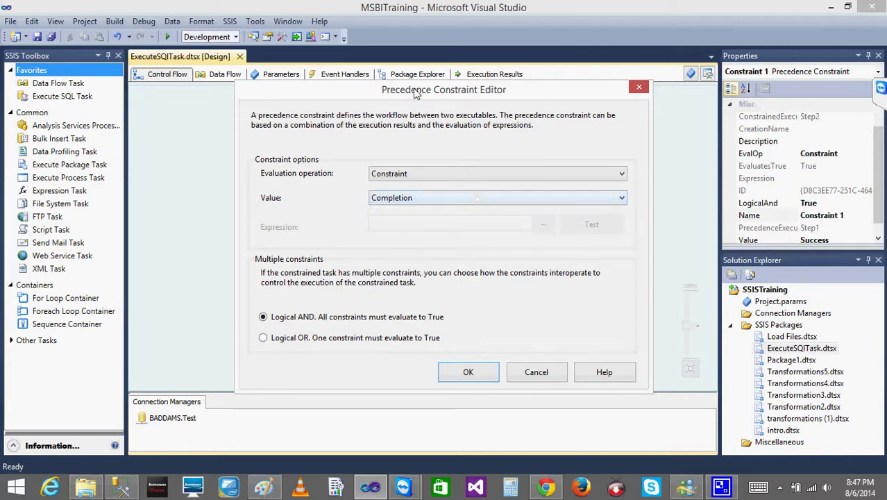
pyautogui.moveTo(414, 89); pyautogui.dragTo(609, 78)
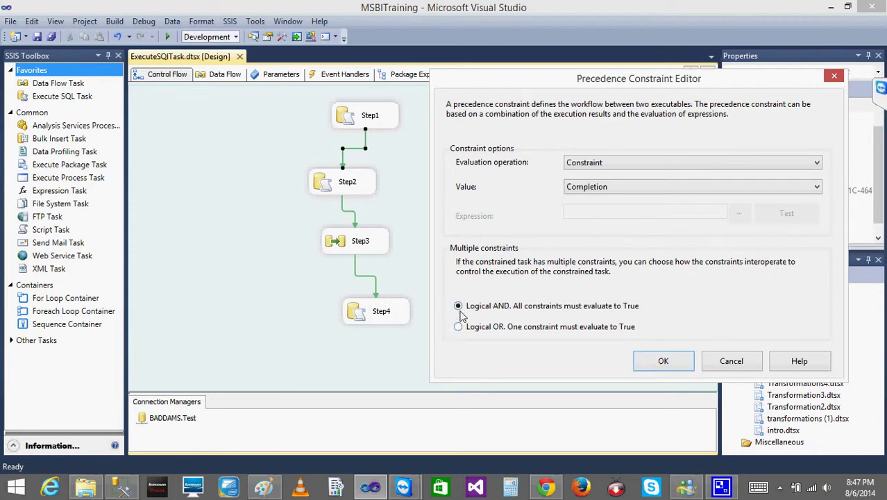
pyautogui.click(586, 164)
pyautogui.click(587, 173)
pyautogui.click(663, 362)
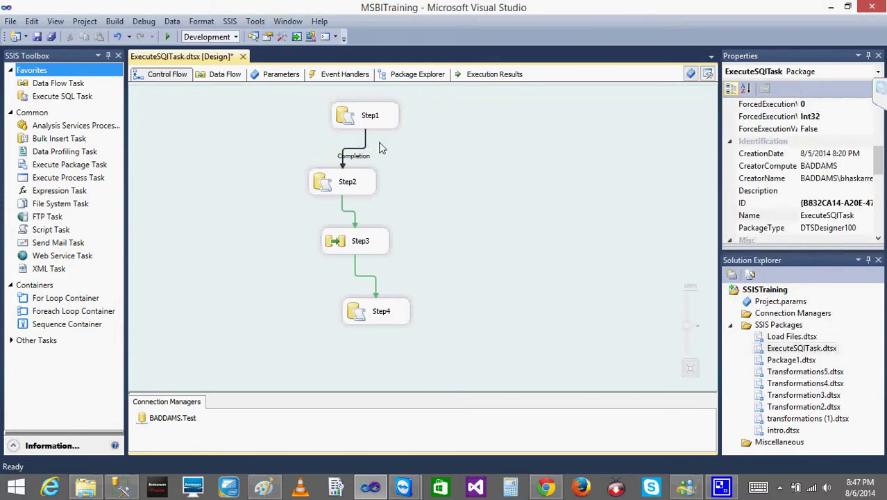
# Step: Run the package to test the Completion constraint between Step1 and Step2, and stop debugging
pyautogui.click(369, 127)
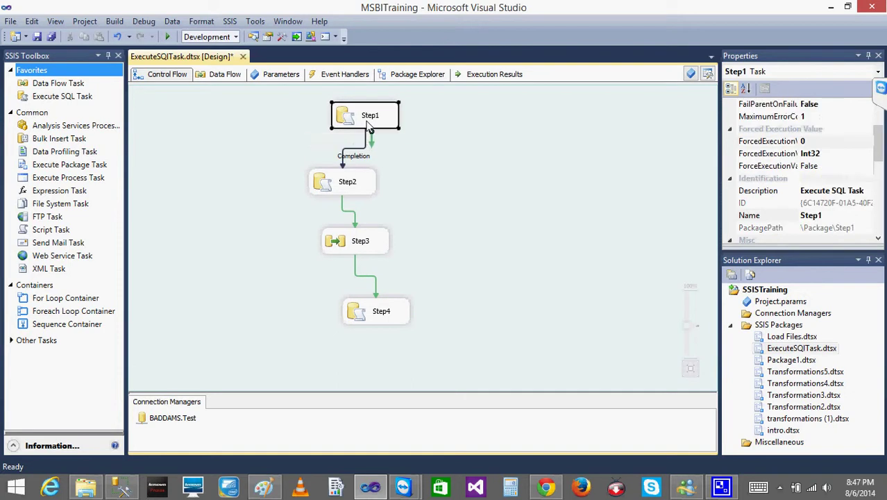
pyautogui.click(469, 169)
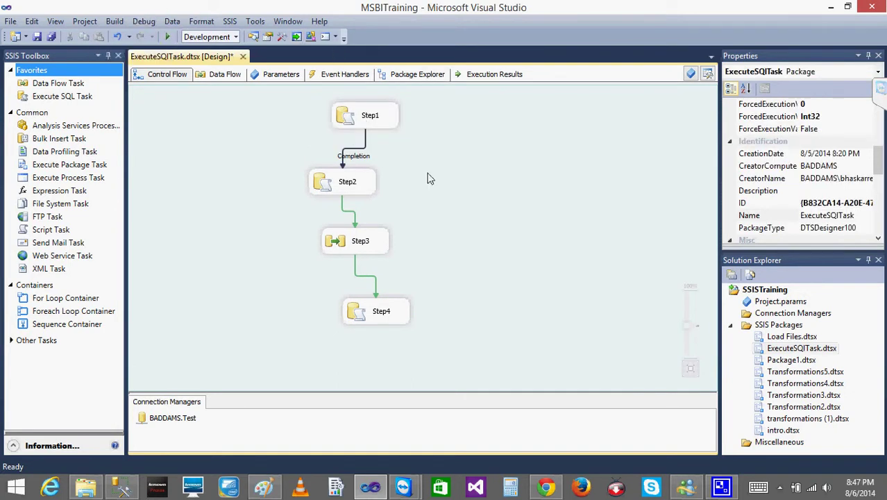
pyautogui.click(350, 120)
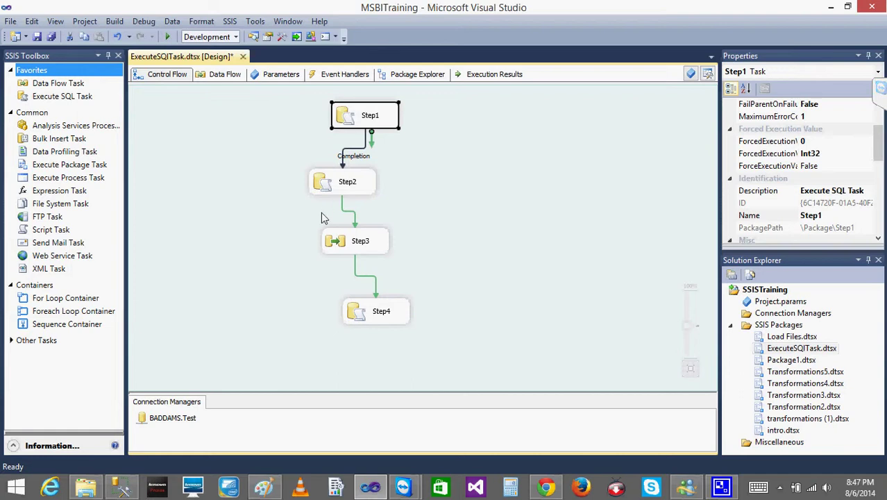
pyautogui.click(166, 37)
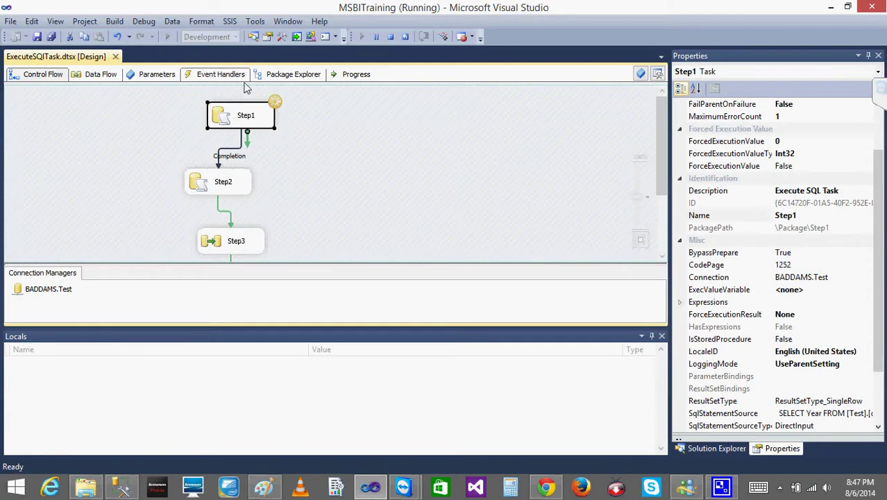
pyautogui.click(390, 38)
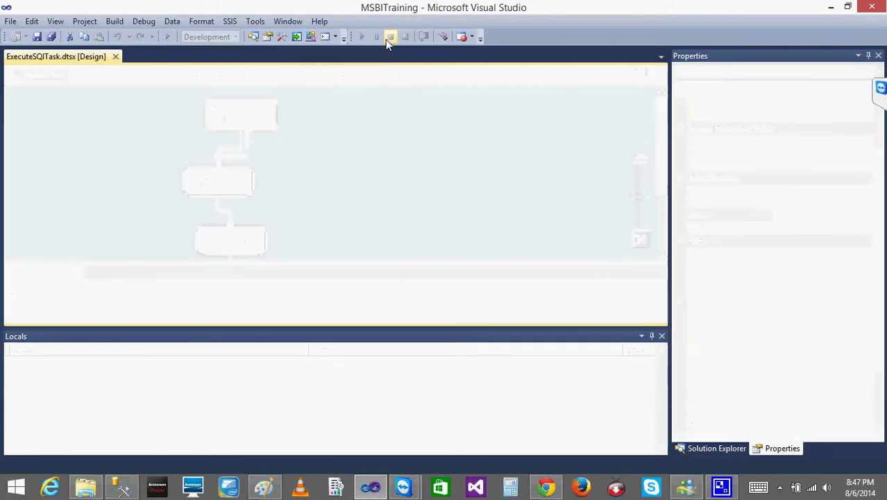
# Step: Extend Step1's SQL statement on the CmpnyLd table with UNION ALL and SELECT 999
pyautogui.doubleClick(338, 122)
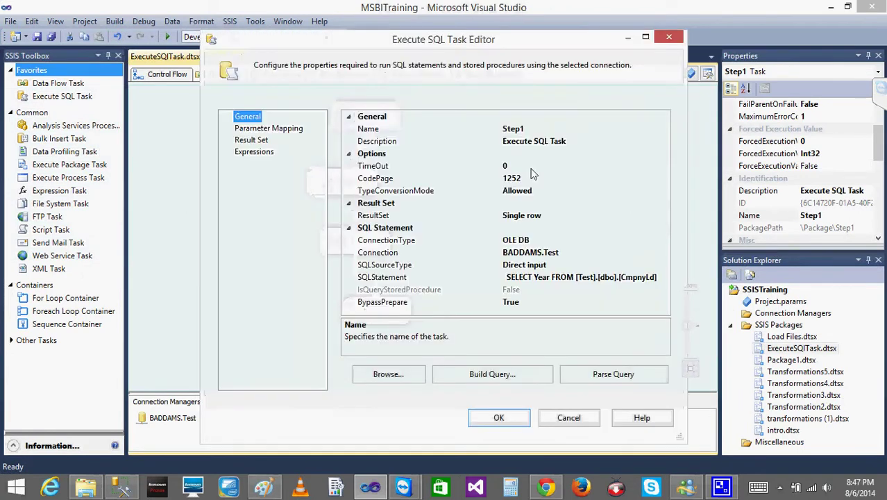
pyautogui.click(658, 276)
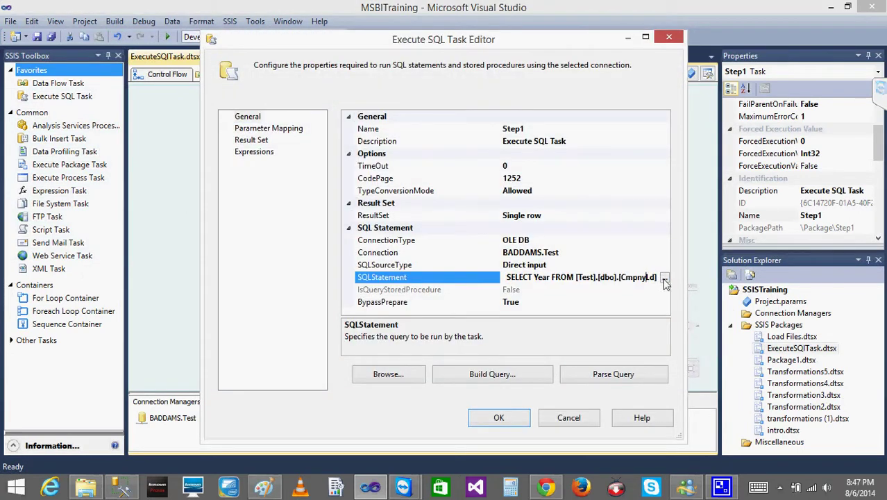
pyautogui.click(663, 277)
pyautogui.click(492, 160)
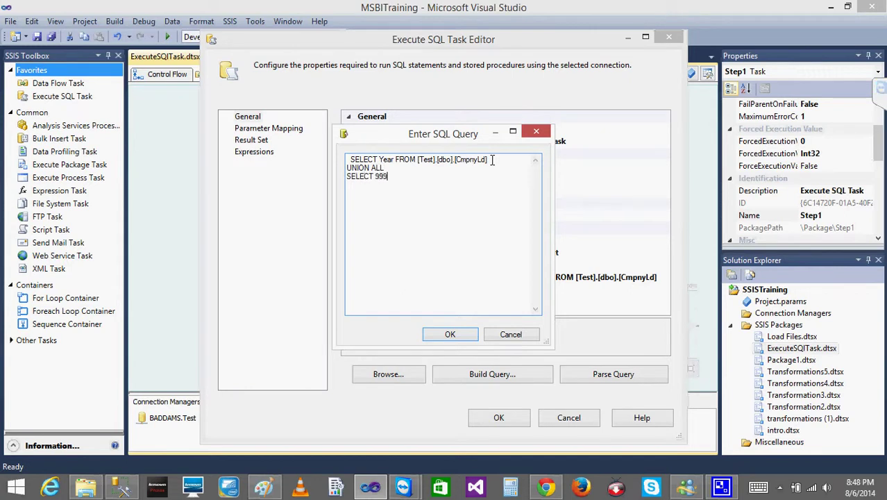
pyautogui.click(450, 334)
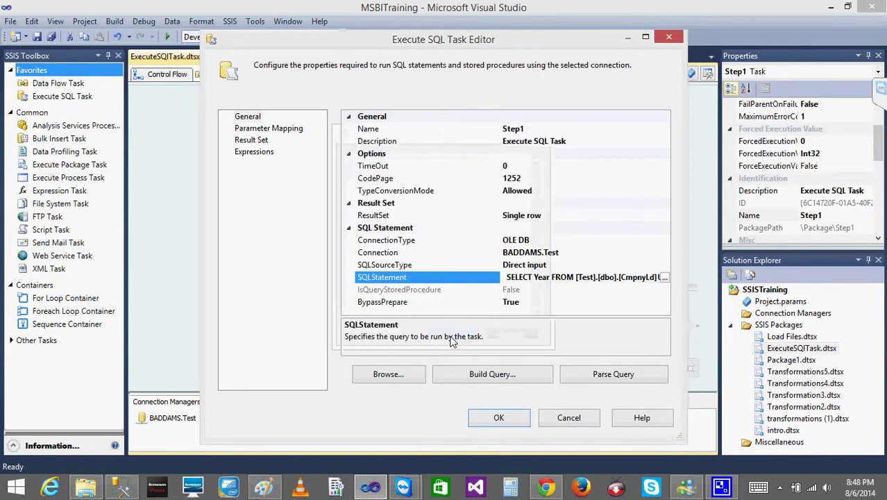
pyautogui.click(498, 418)
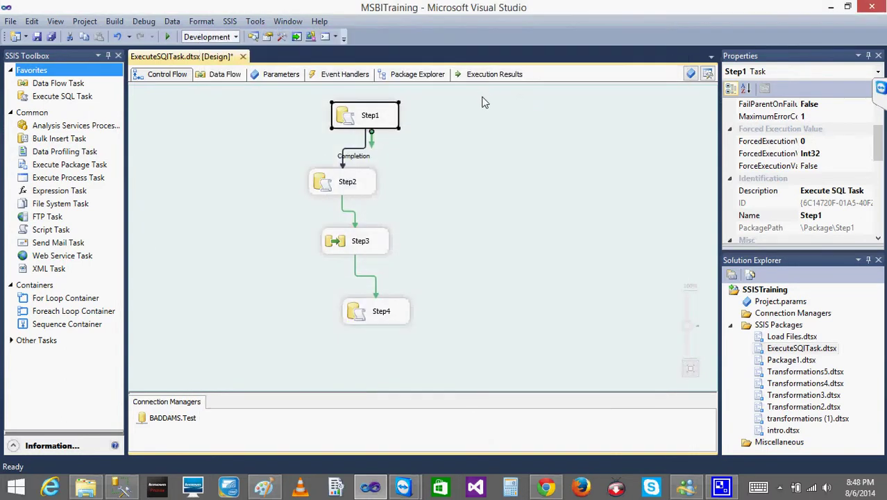
# Step: Run the package with the extended Step1 query, examine the status of Step1 and Step2, and stop debugging
pyautogui.click(170, 38)
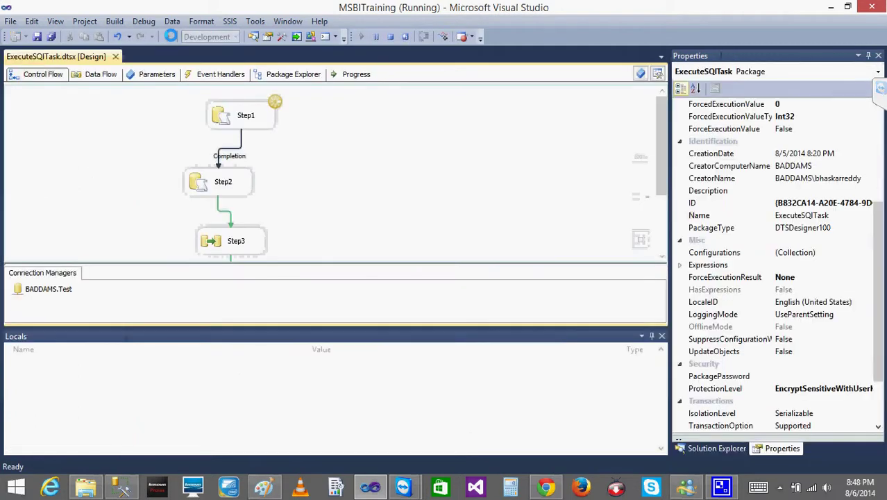
pyautogui.click(270, 122)
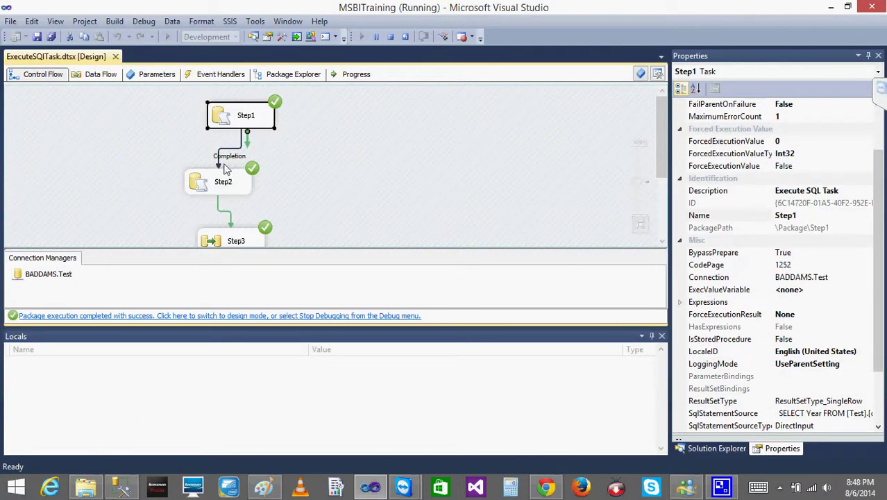
pyautogui.click(216, 189)
pyautogui.click(156, 144)
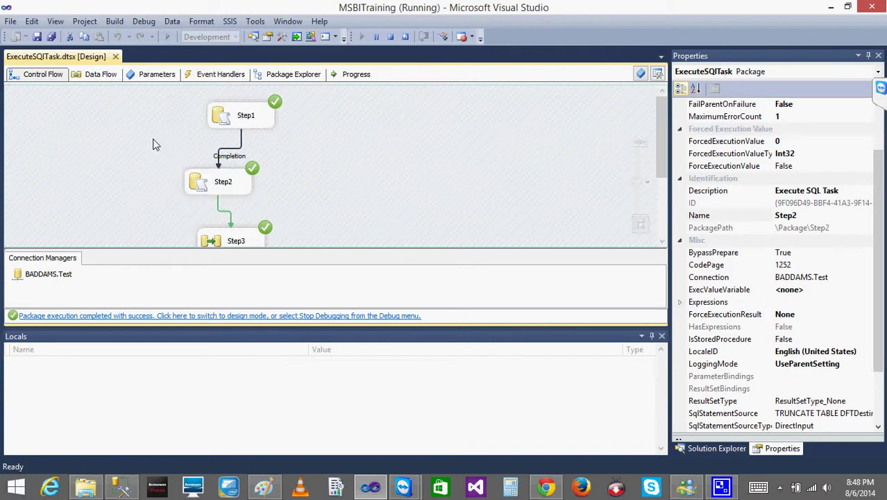
pyautogui.click(391, 38)
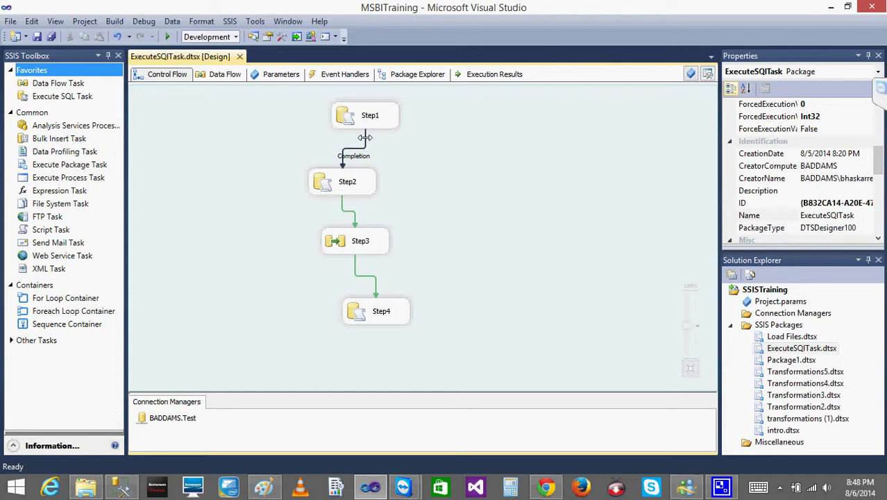
# Step: Delete the precedence constraint between Step2 and Step3, and reconnect Step2 to Step3
pyautogui.rightClick(365, 137)
pyautogui.click(512, 84)
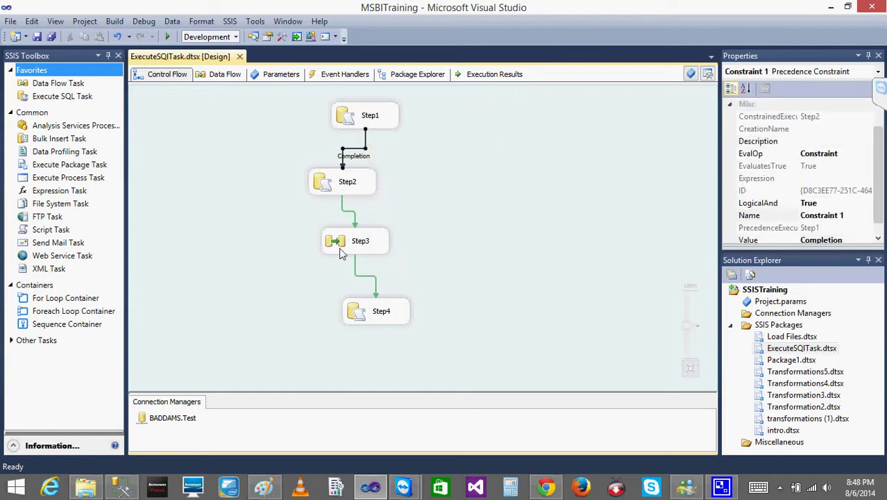
pyautogui.click(342, 206)
pyautogui.press('Delete')
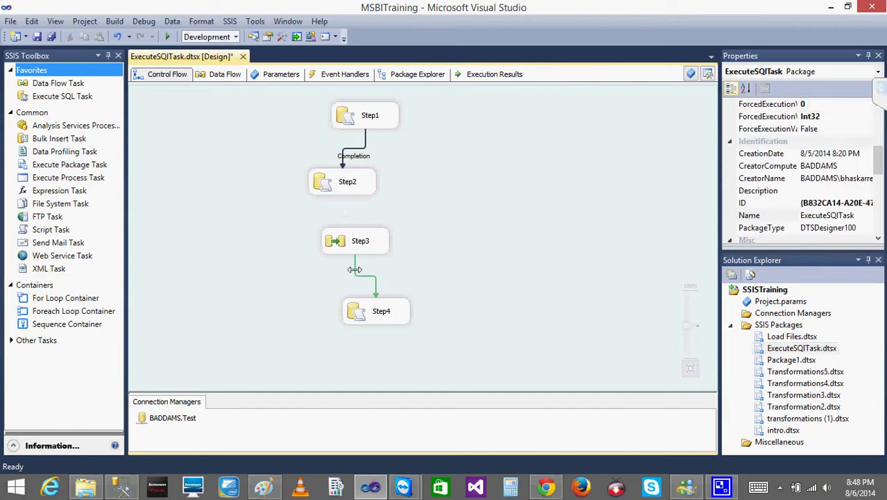
pyautogui.click(337, 185)
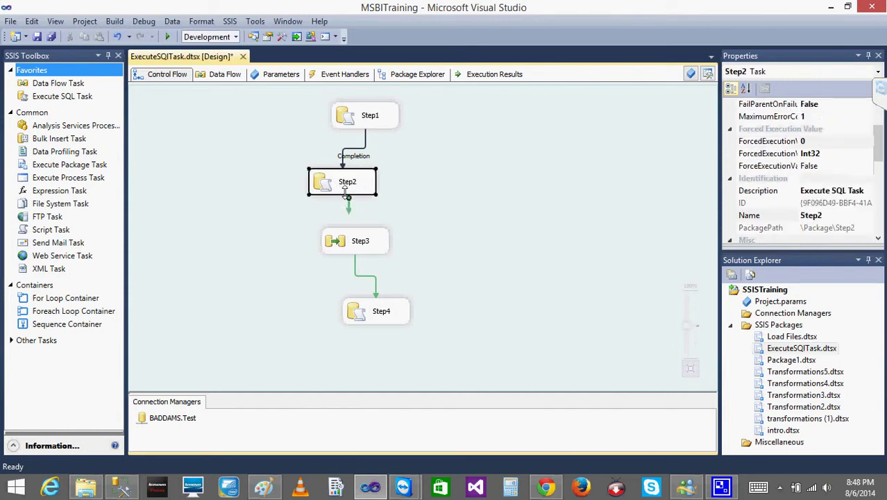
pyautogui.moveTo(350, 215); pyautogui.dragTo(354, 237)
pyautogui.click(186, 129)
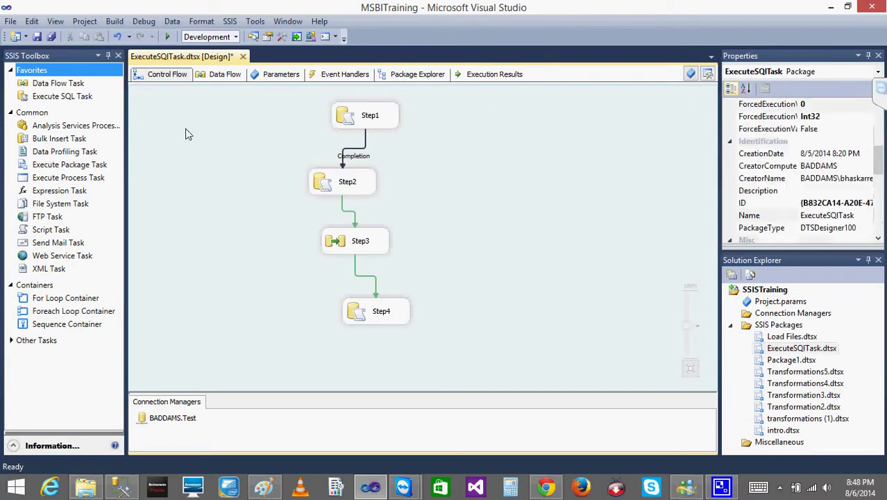
# Step: Add a Data Flow Task to the control flow beside Step2 and connect Step1 to it with a precedence constraint
pyautogui.moveTo(52, 84); pyautogui.dragTo(175, 144)
pyautogui.moveTo(533, 129); pyautogui.dragTo(444, 170)
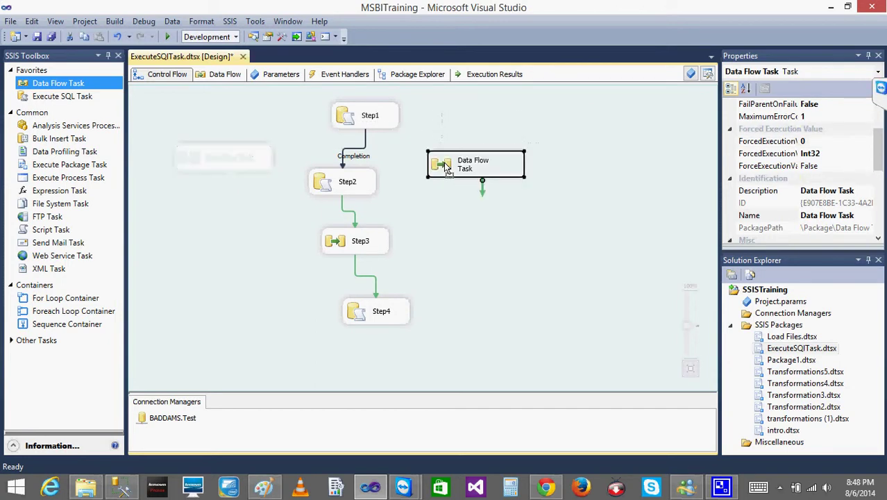
pyautogui.doubleClick(446, 166)
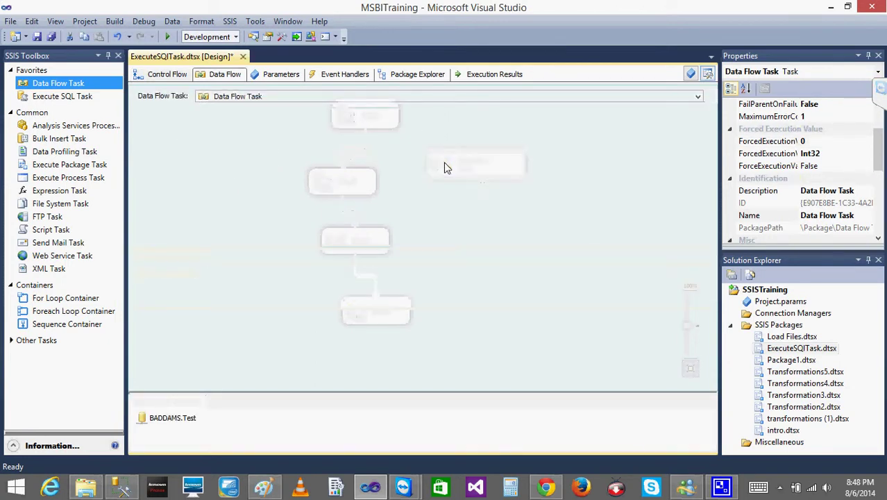
pyautogui.click(155, 80)
pyautogui.click(380, 123)
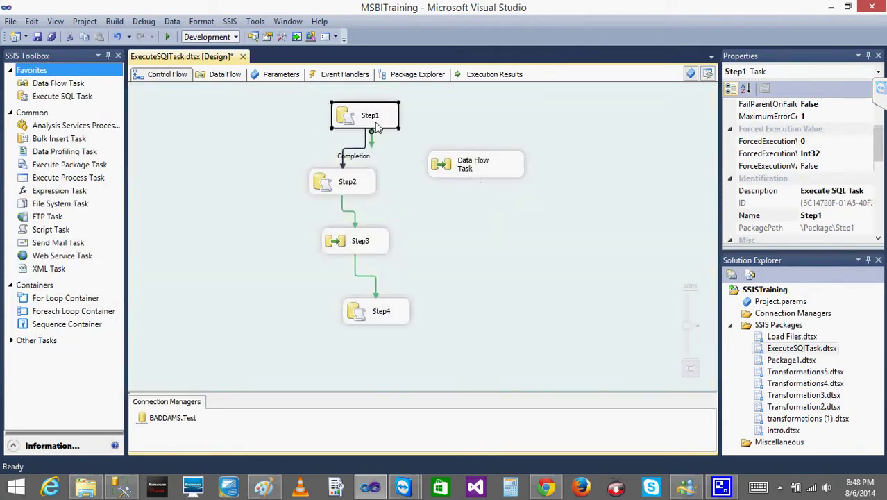
pyautogui.moveTo(371, 142); pyautogui.dragTo(458, 167)
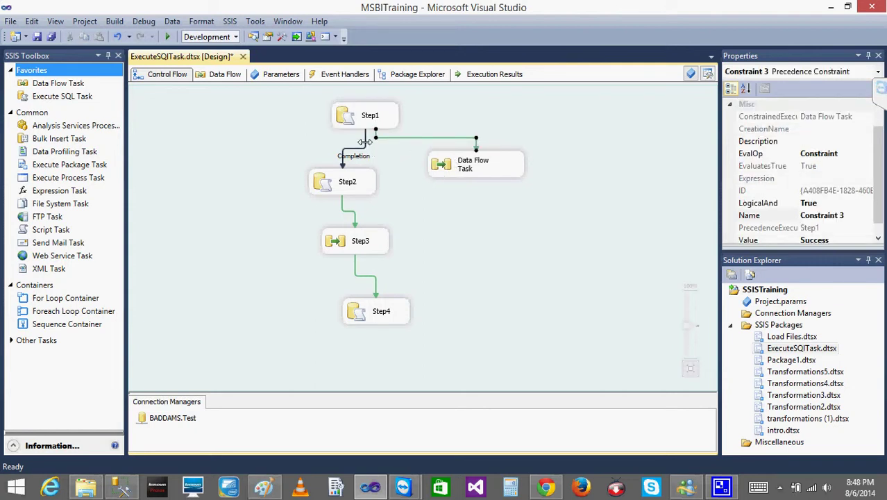
# Step: Set the precedence constraint between Step1 and Step2 to Success, keeping Constraint as the evaluation operation
pyautogui.rightClick(364, 143)
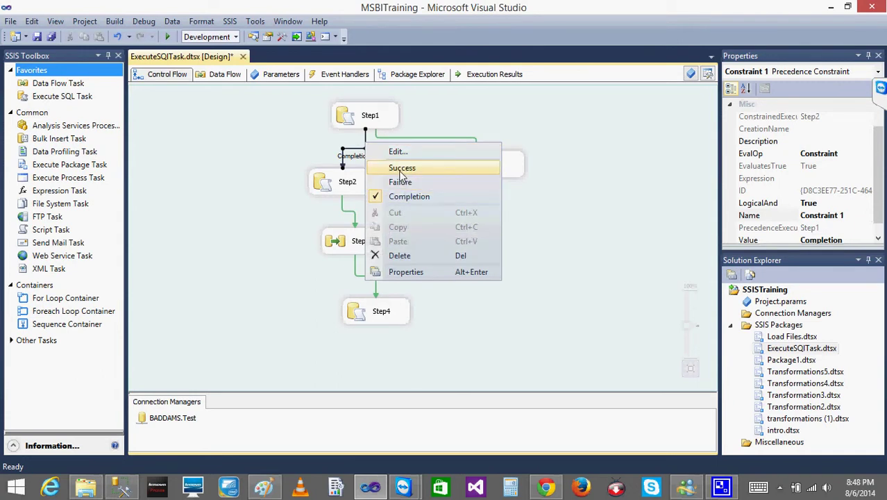
pyautogui.click(399, 151)
pyautogui.click(434, 197)
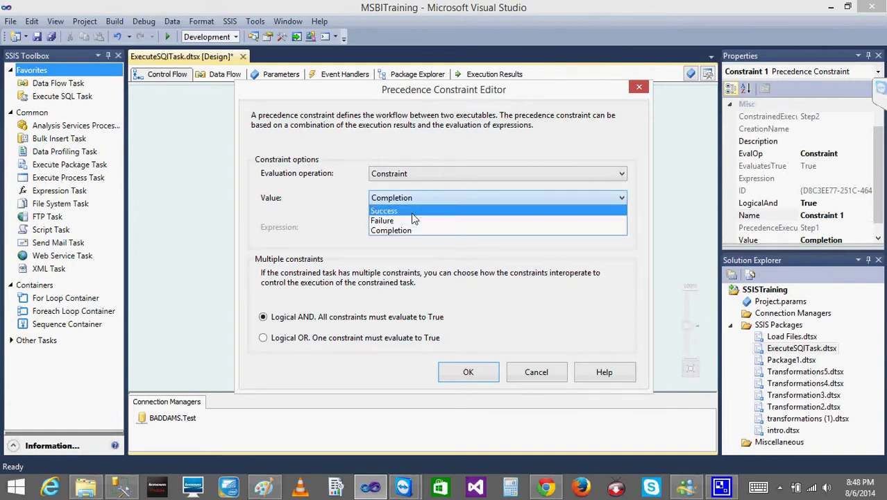
pyautogui.click(412, 214)
pyautogui.click(474, 372)
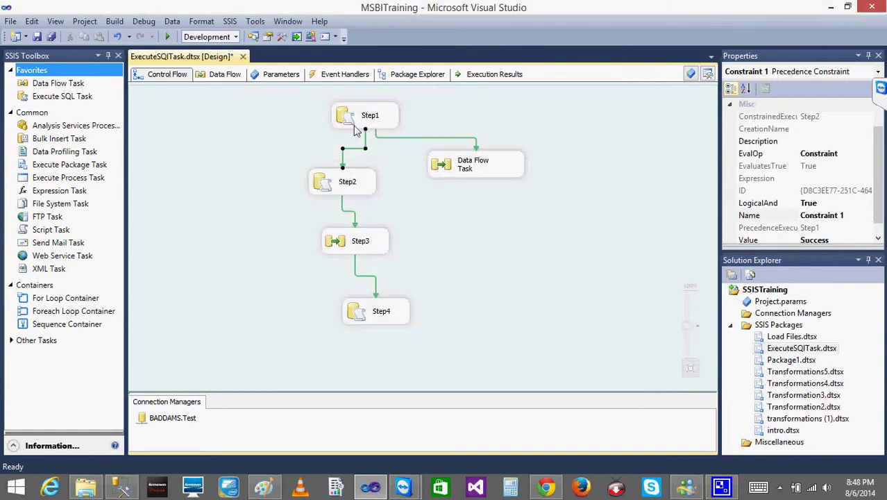
pyautogui.click(289, 144)
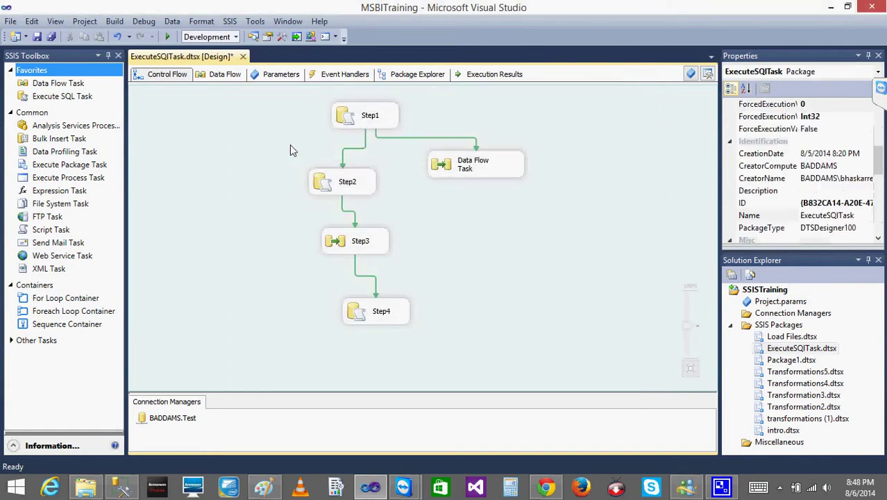
pyautogui.click(371, 123)
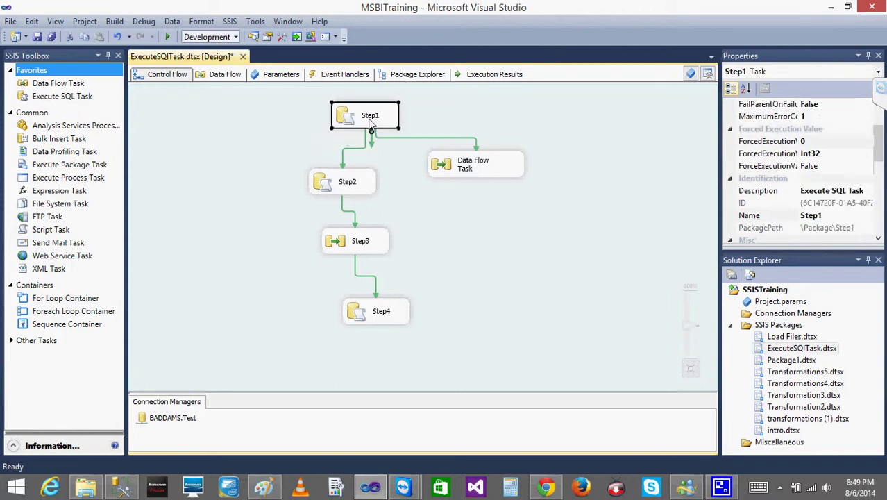
pyautogui.click(341, 186)
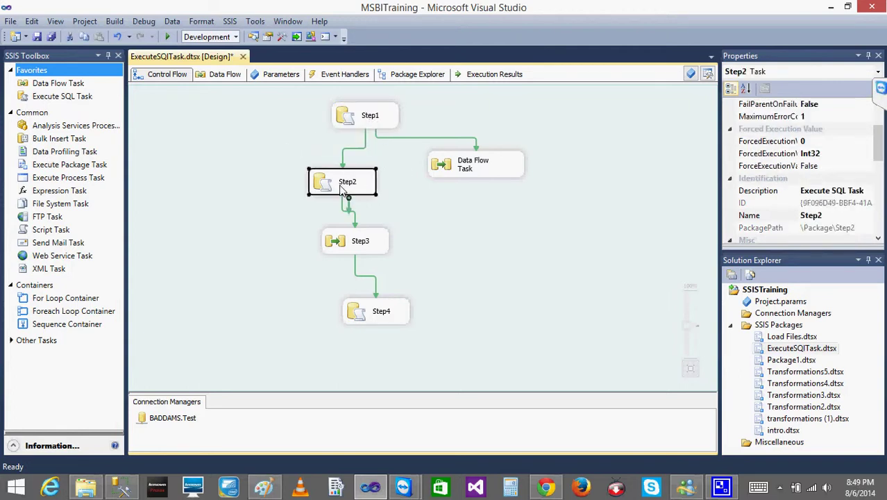
pyautogui.click(359, 121)
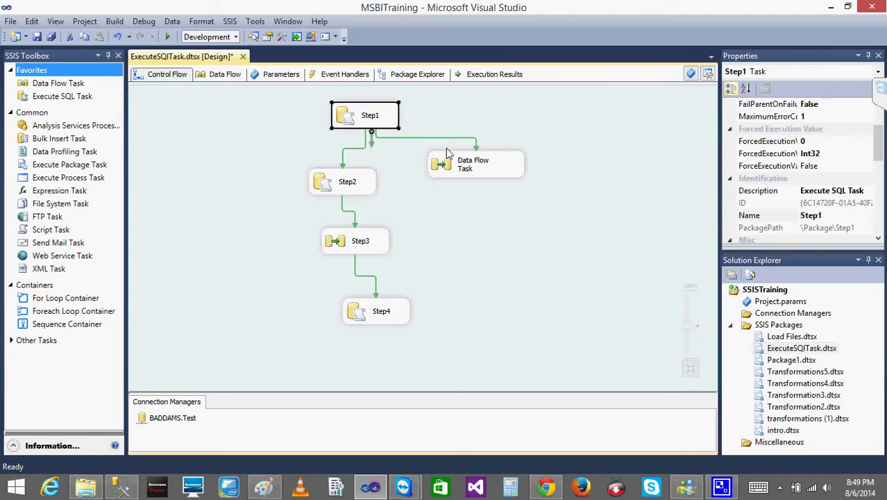
pyautogui.click(455, 170)
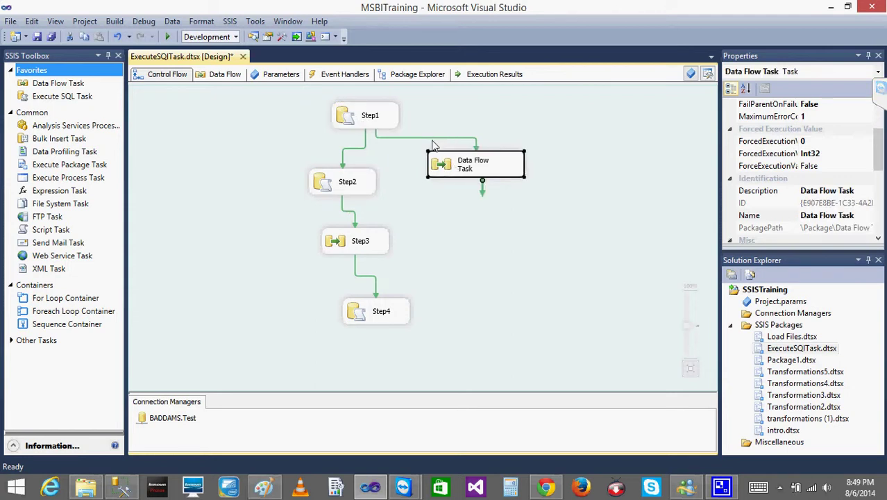
# Step: Set the precedence constraint from Step1 to Data Flow Task to the value Failure
pyautogui.click(427, 143)
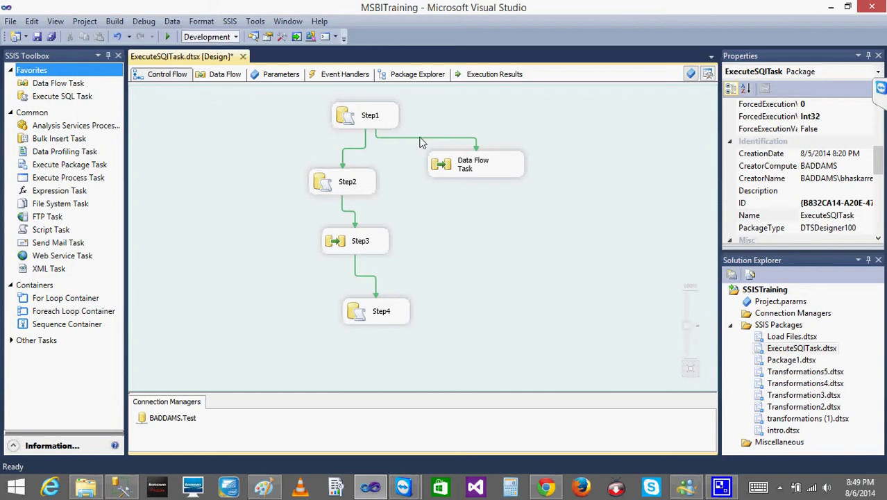
pyautogui.doubleClick(478, 146)
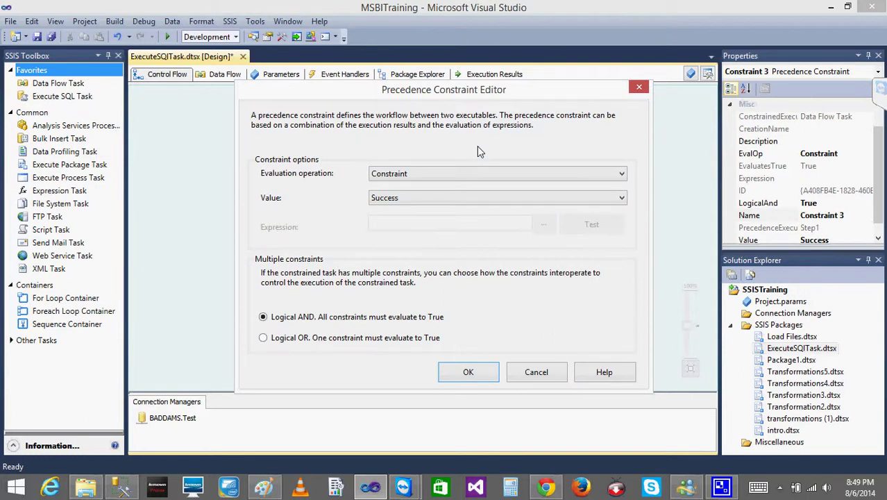
pyautogui.click(433, 202)
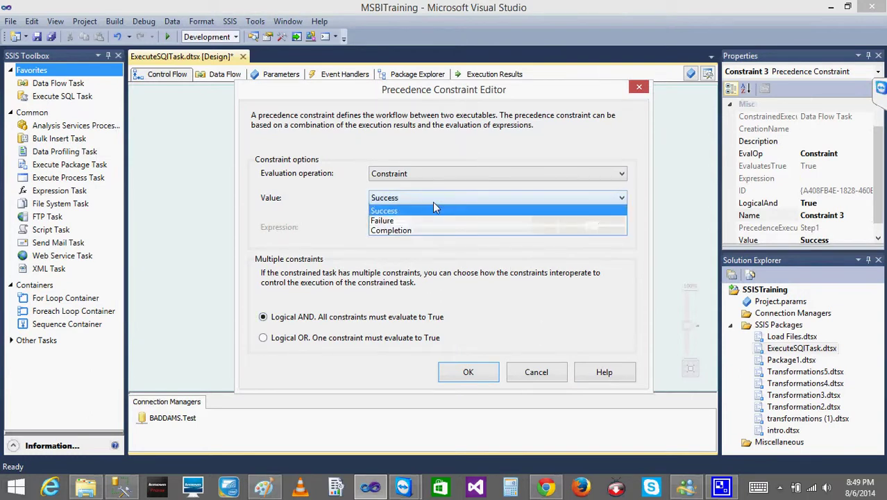
pyautogui.click(406, 220)
pyautogui.click(469, 375)
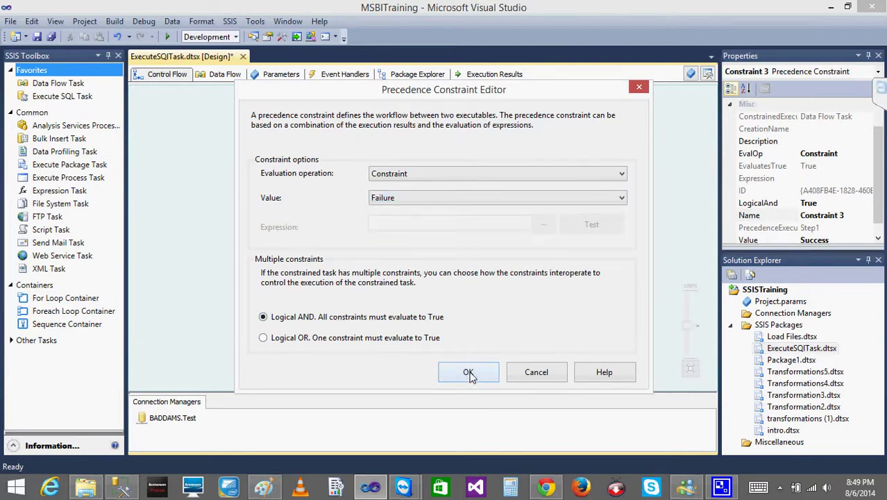
pyautogui.click(468, 373)
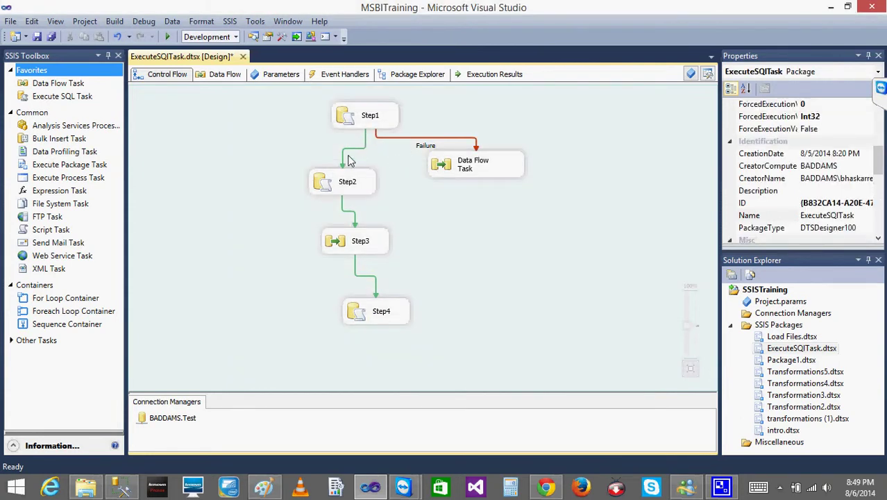
pyautogui.click(360, 121)
pyautogui.click(316, 181)
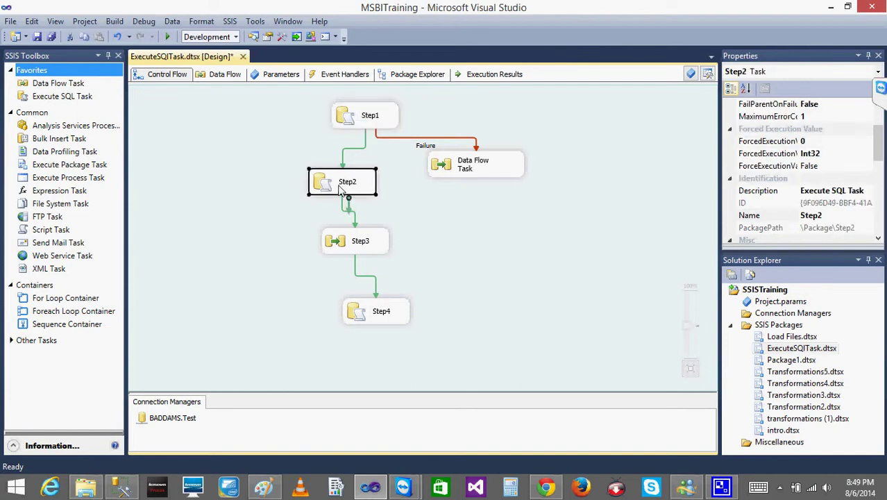
pyautogui.click(300, 142)
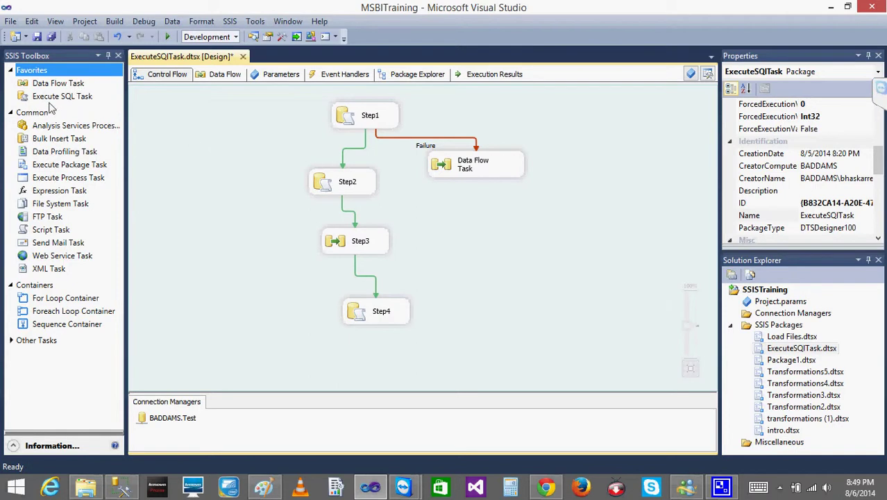
# Step: Add a second Data Flow Task beside Step2 and connect Step1 to it with a precedence constraint
pyautogui.moveTo(42, 84); pyautogui.dragTo(210, 158)
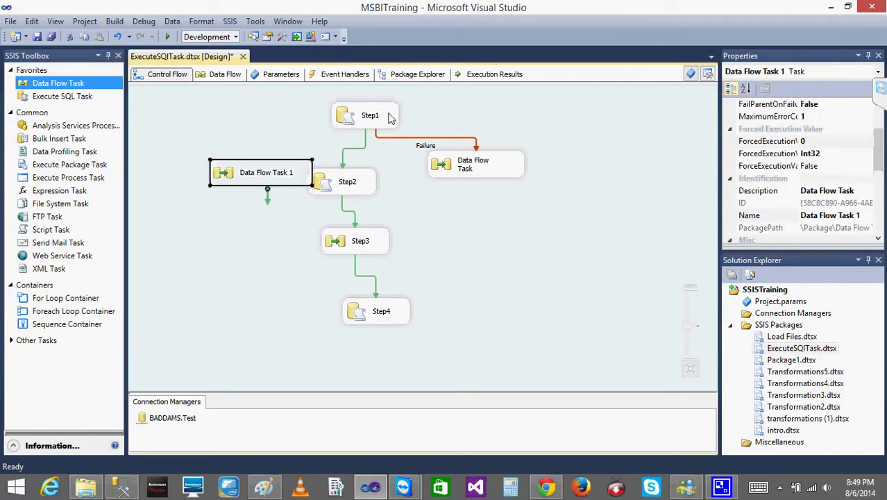
pyautogui.click(354, 119)
pyautogui.moveTo(371, 138); pyautogui.dragTo(277, 170)
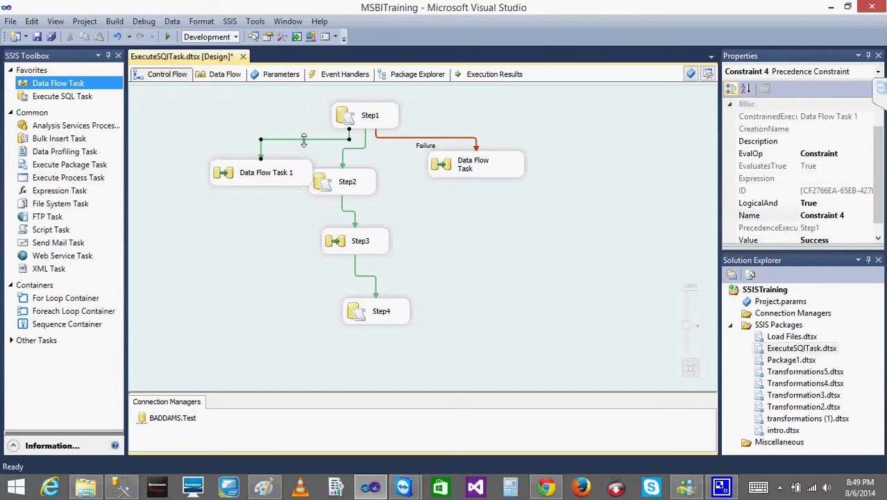
# Step: Set the precedence constraint from Step1 to Data Flow Task 1 to the value Completion
pyautogui.rightClick(303, 138)
pyautogui.click(328, 147)
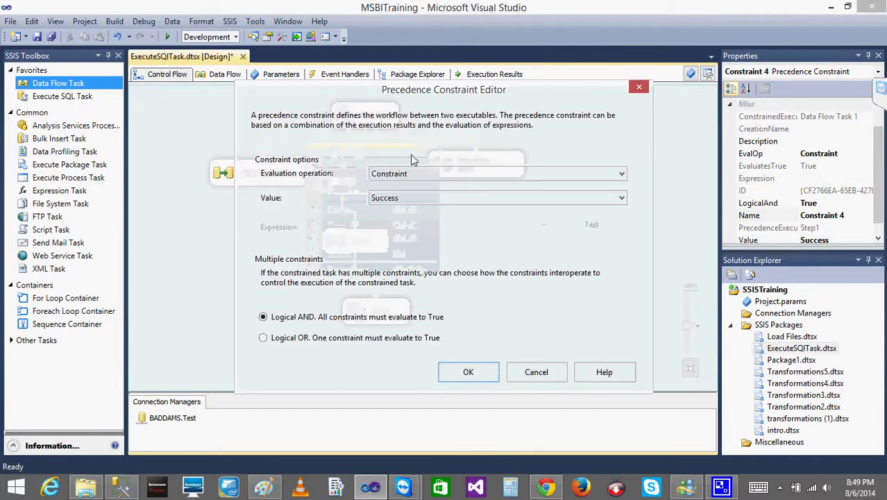
pyautogui.click(408, 201)
pyautogui.click(394, 230)
pyautogui.click(470, 372)
pyautogui.click(479, 229)
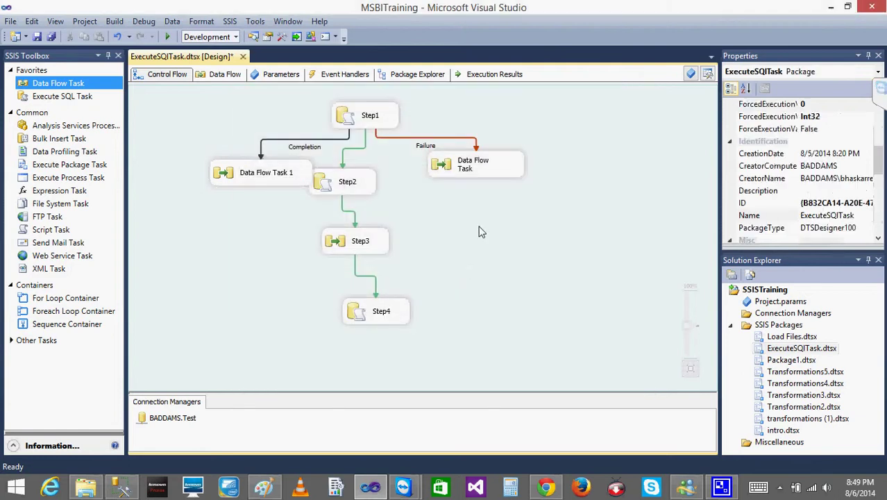
# Step: Run the package, check which tasks linked to Step1 executed, and stop debugging
pyautogui.click(169, 37)
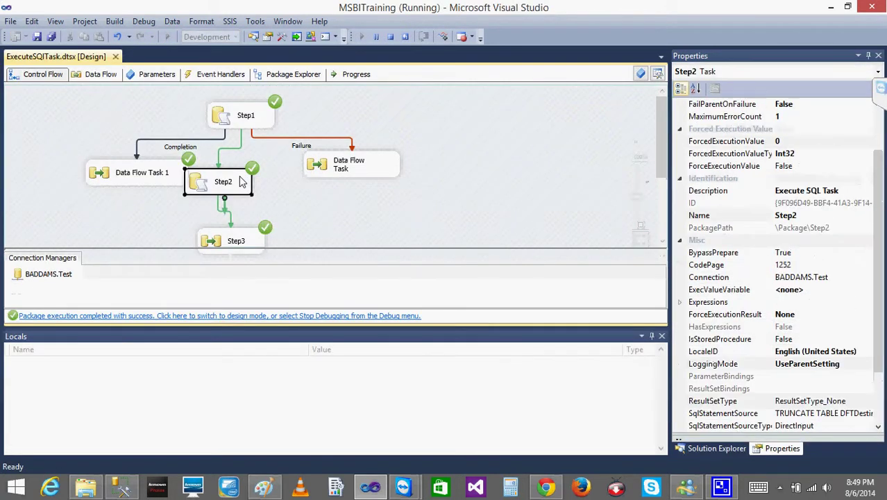
pyautogui.doubleClick(367, 162)
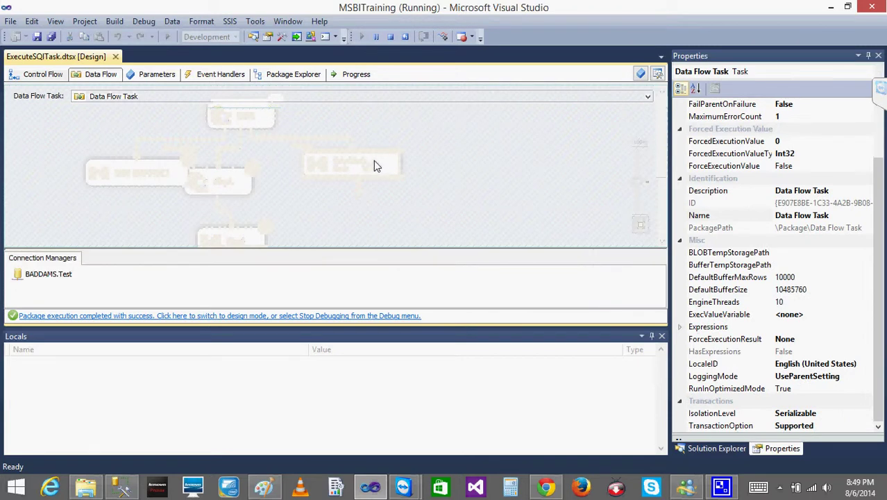
pyautogui.click(43, 75)
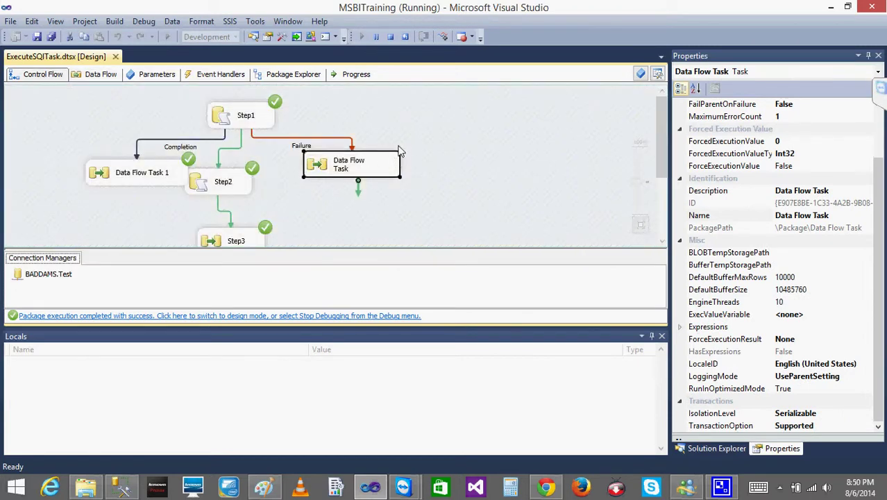
pyautogui.click(92, 177)
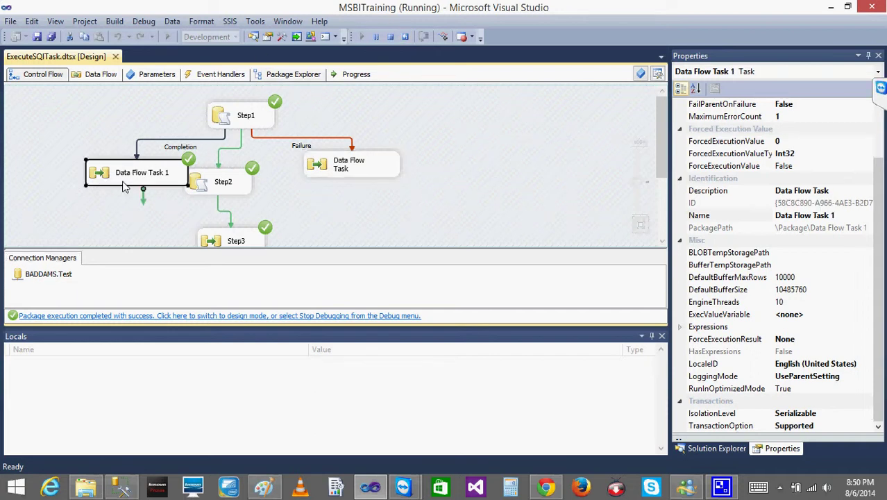
pyautogui.click(220, 185)
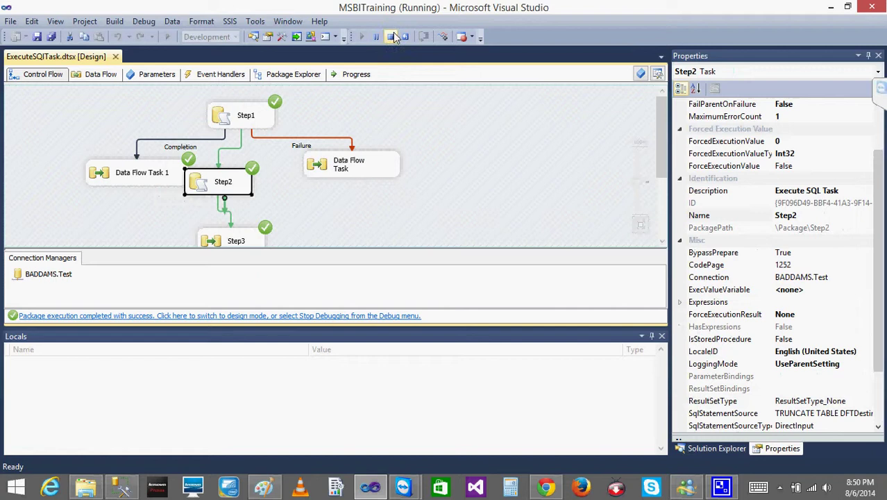
pyautogui.click(390, 36)
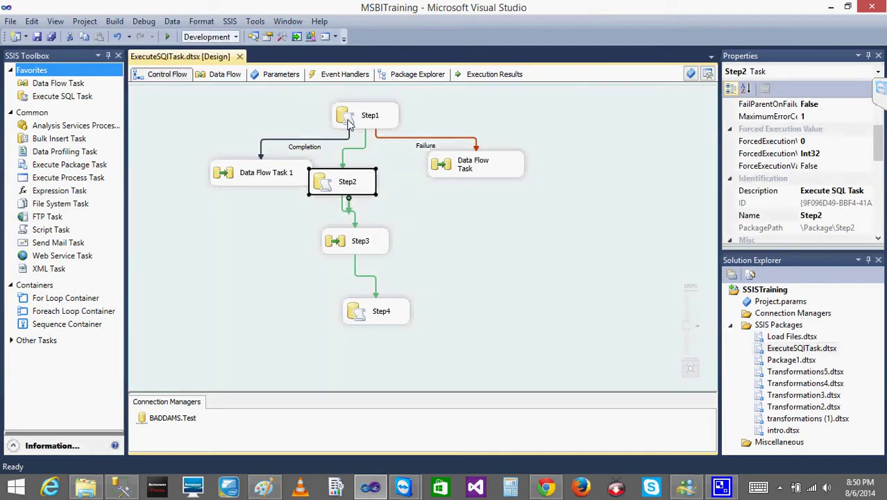
# Step: Remove the UNION ALL and SELECT 9999 lines from Step1's SQL statement, keeping only SELECT Year FROM [Test].[dbo].[CmpnyLd]
pyautogui.doubleClick(348, 119)
pyautogui.click(625, 277)
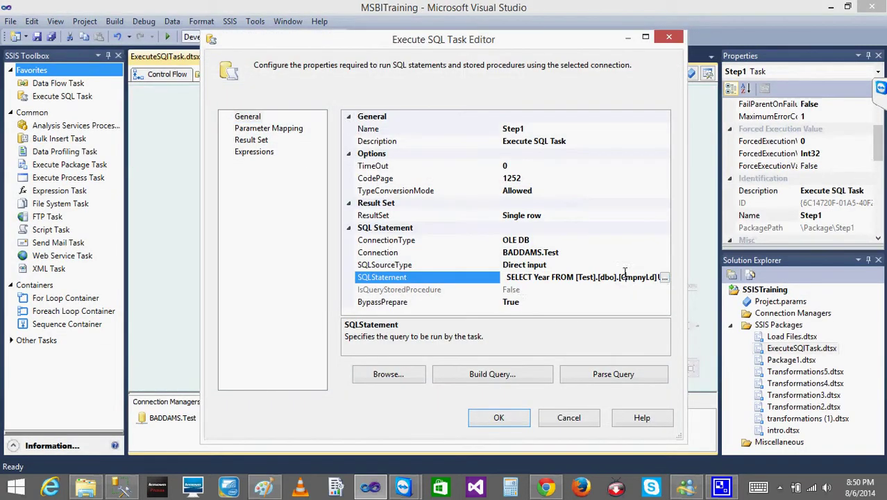
pyautogui.click(664, 277)
pyautogui.click(440, 186)
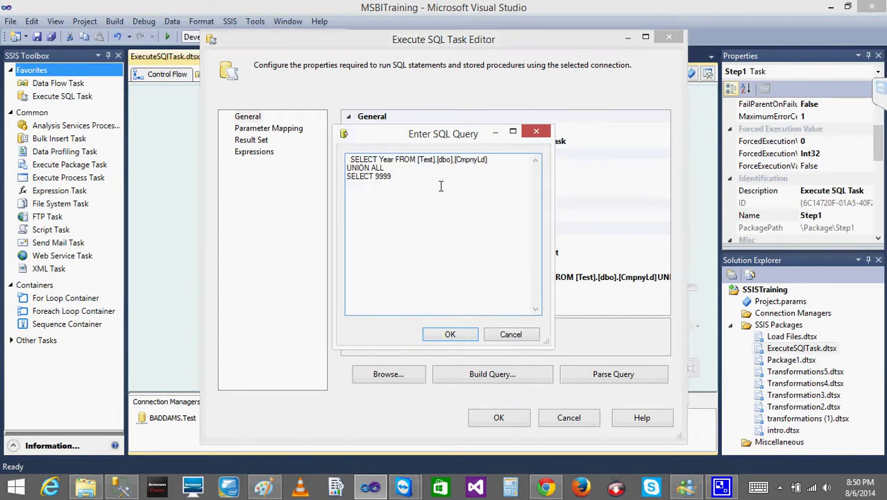
pyautogui.moveTo(406, 185); pyautogui.dragTo(329, 168)
pyautogui.press('Delete')
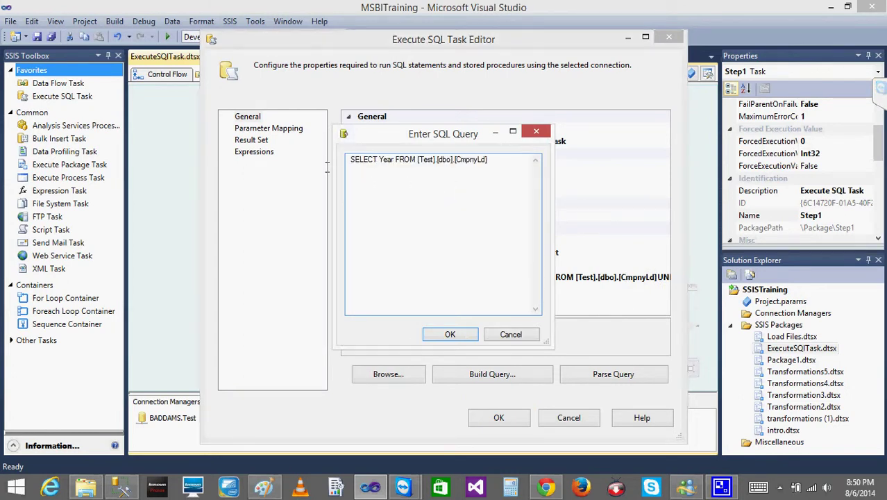
pyautogui.click(451, 334)
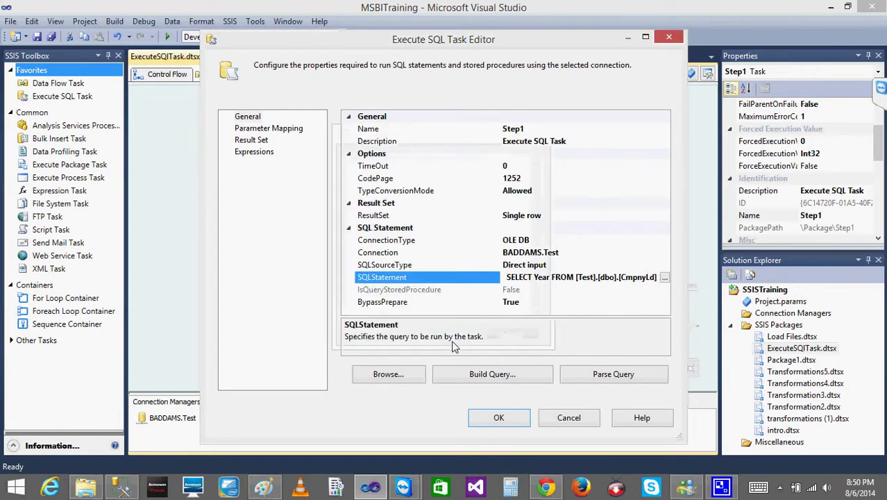
pyautogui.click(499, 417)
pyautogui.click(491, 205)
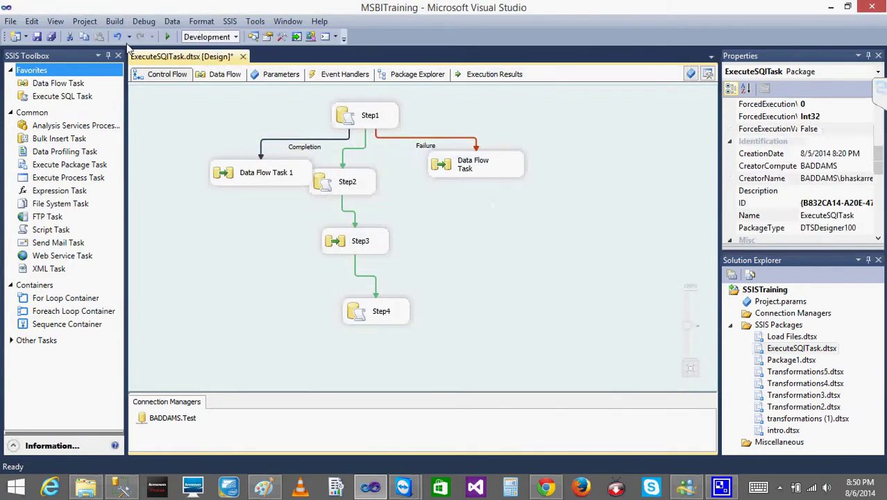
# Step: Run the package with the edited Step1 query and examine the execution status of Step1 and its three branches
pyautogui.click(167, 38)
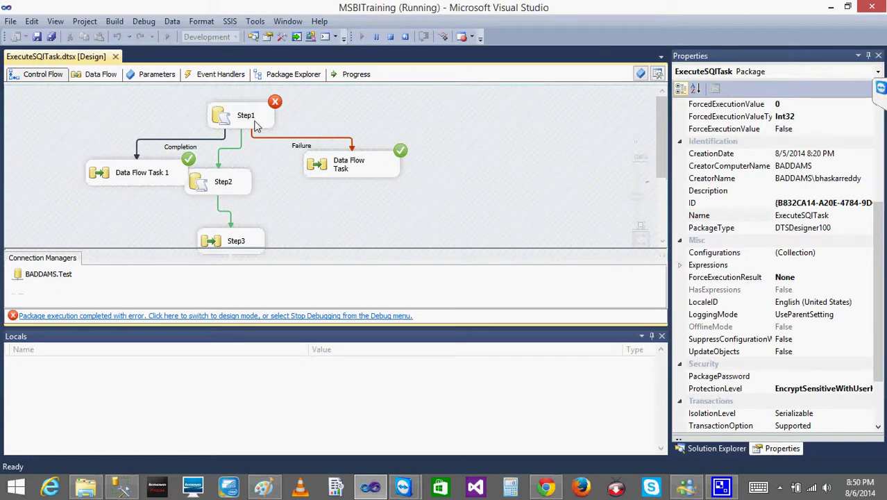
pyautogui.click(257, 125)
pyautogui.click(131, 178)
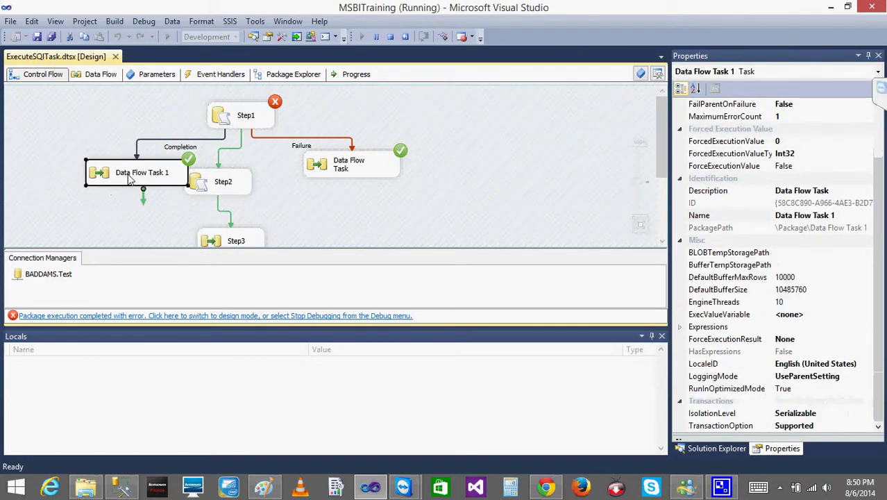
pyautogui.doubleClick(228, 187)
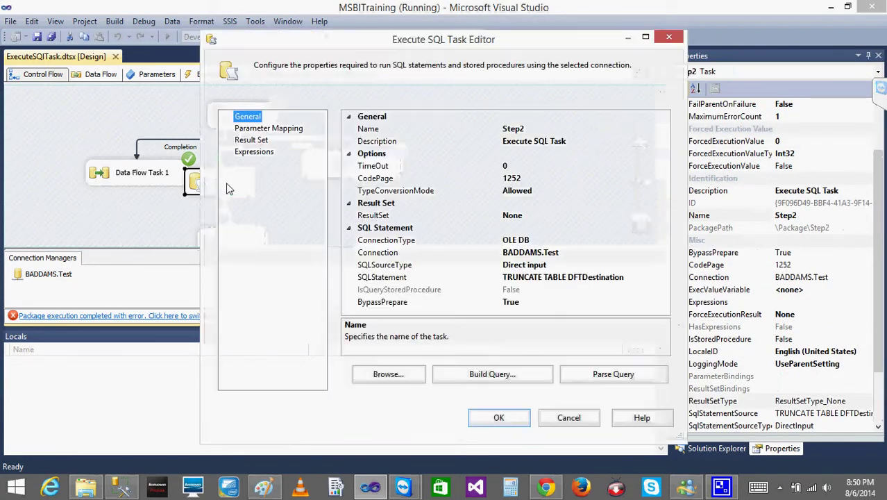
pyautogui.click(568, 417)
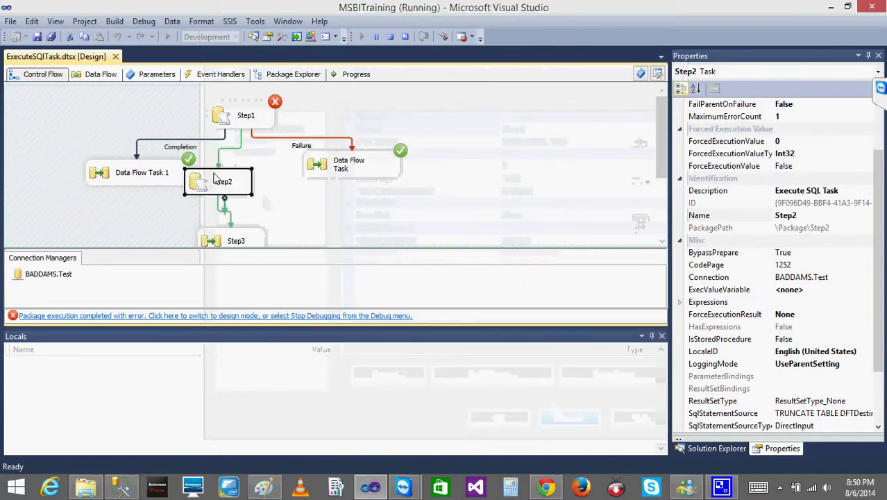
pyautogui.click(387, 179)
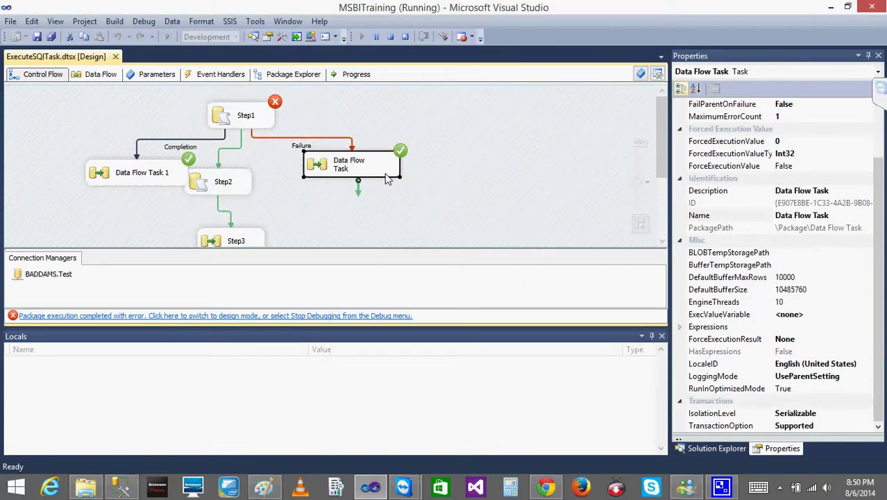
pyautogui.click(367, 111)
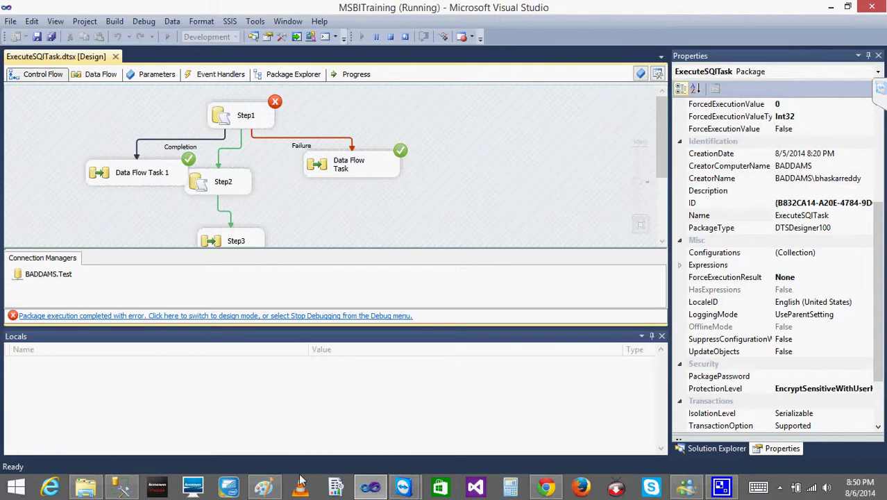
# Step: Switch to Paint and sketch the label "data" beside the table drawing, with a line branching two ways and a loop beneath it
pyautogui.click(264, 487)
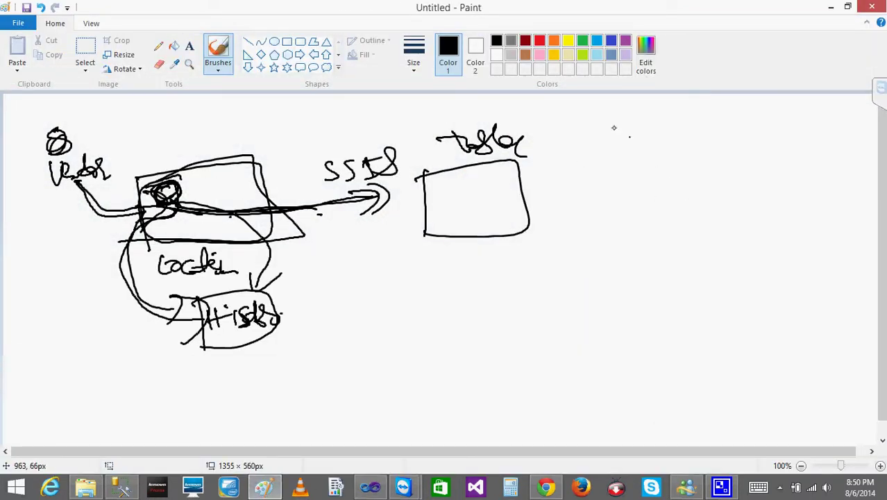
pyautogui.moveTo(591, 123)
pyautogui.mouseDown()
pyautogui.moveTo(615, 143)
pyautogui.moveTo(651, 129)
pyautogui.moveTo(634, 190)
pyautogui.moveTo(585, 266)
pyautogui.mouseUp()
pyautogui.moveTo(633, 226)
pyautogui.mouseDown()
pyautogui.moveTo(679, 250)
pyautogui.moveTo(679, 265)
pyautogui.mouseUp()
pyautogui.moveTo(663, 255); pyautogui.dragTo(668, 296)
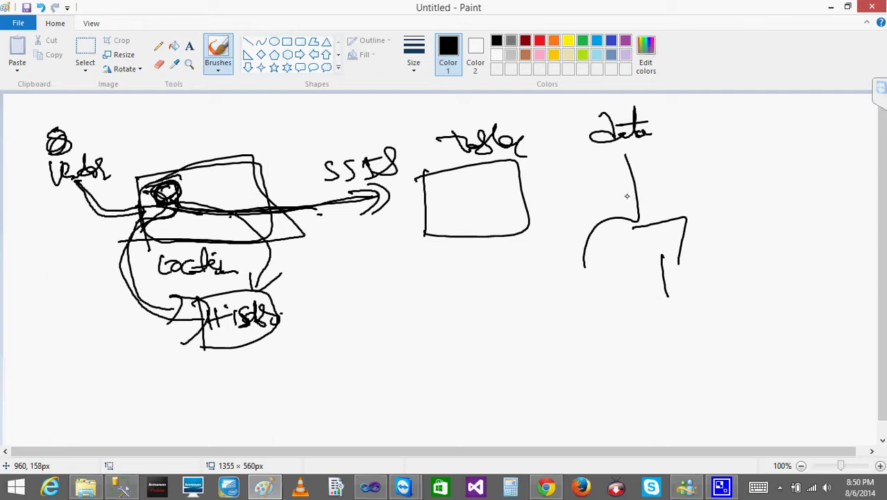
pyautogui.moveTo(616, 231); pyautogui.dragTo(670, 267)
# Step: Draw a box labelled "DFT" to the right of the "data" sketch
pyautogui.moveTo(759, 145)
pyautogui.mouseDown()
pyautogui.moveTo(762, 204)
pyautogui.moveTo(834, 202)
pyautogui.moveTo(738, 206)
pyautogui.mouseUp()
pyautogui.moveTo(773, 164)
pyautogui.mouseDown()
pyautogui.moveTo(774, 189)
pyautogui.moveTo(796, 182)
pyautogui.mouseUp()
pyautogui.moveTo(797, 160); pyautogui.dragTo(810, 159)
pyautogui.moveTo(797, 171); pyautogui.dragTo(816, 182)
pyautogui.moveTo(808, 150); pyautogui.dragTo(824, 146)
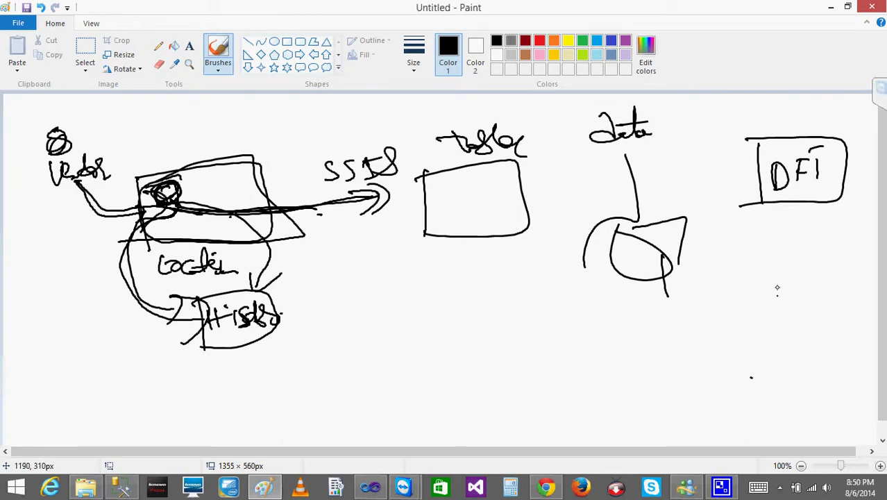
# Step: Draw a branch line from the DFT box ending in a small loop, and write "Send mail task" beneath it
pyautogui.moveTo(780, 205)
pyautogui.mouseDown()
pyautogui.moveTo(791, 239)
pyautogui.moveTo(734, 271)
pyautogui.mouseUp()
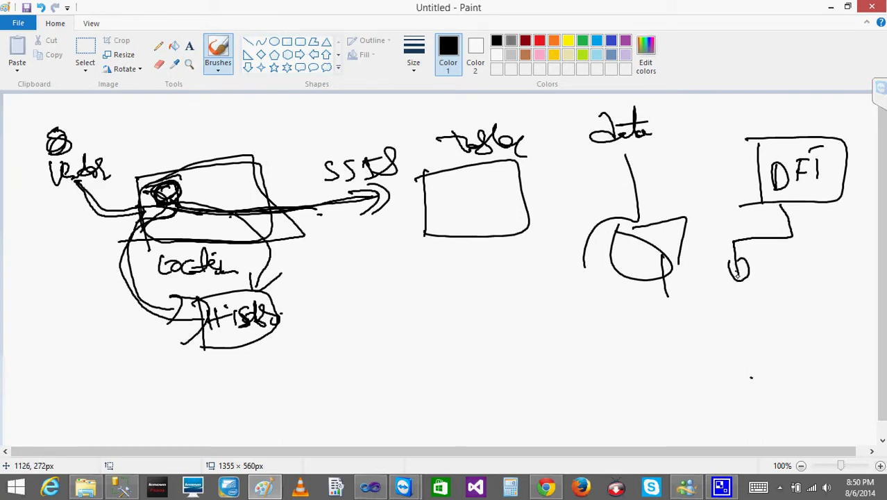
pyautogui.moveTo(709, 299)
pyautogui.mouseDown()
pyautogui.moveTo(706, 321)
pyautogui.moveTo(740, 308)
pyautogui.moveTo(763, 315)
pyautogui.mouseUp()
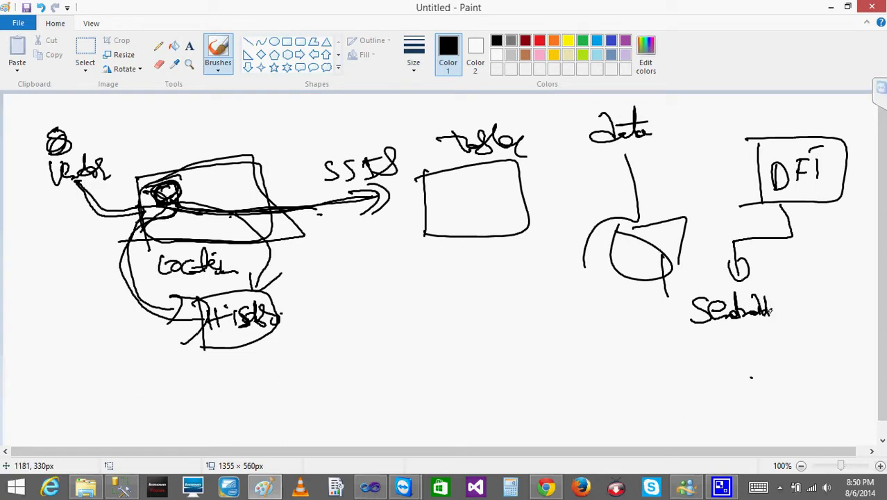
pyautogui.moveTo(719, 336)
pyautogui.mouseDown()
pyautogui.moveTo(727, 348)
pyautogui.moveTo(762, 355)
pyautogui.mouseUp()
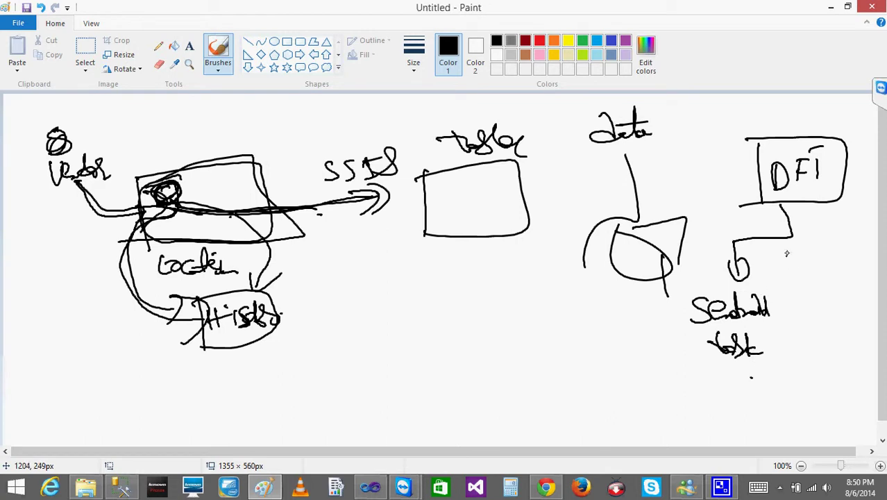
# Step: Draw a second branch from the DFT box to a box with a line below, and box and emphasize the send mail branch
pyautogui.moveTo(794, 236)
pyautogui.mouseDown()
pyautogui.moveTo(838, 254)
pyautogui.moveTo(841, 281)
pyautogui.moveTo(821, 326)
pyautogui.mouseUp()
pyautogui.moveTo(804, 277)
pyautogui.mouseDown()
pyautogui.moveTo(867, 314)
pyautogui.moveTo(836, 320)
pyautogui.mouseUp()
pyautogui.moveTo(832, 278); pyautogui.dragTo(855, 379)
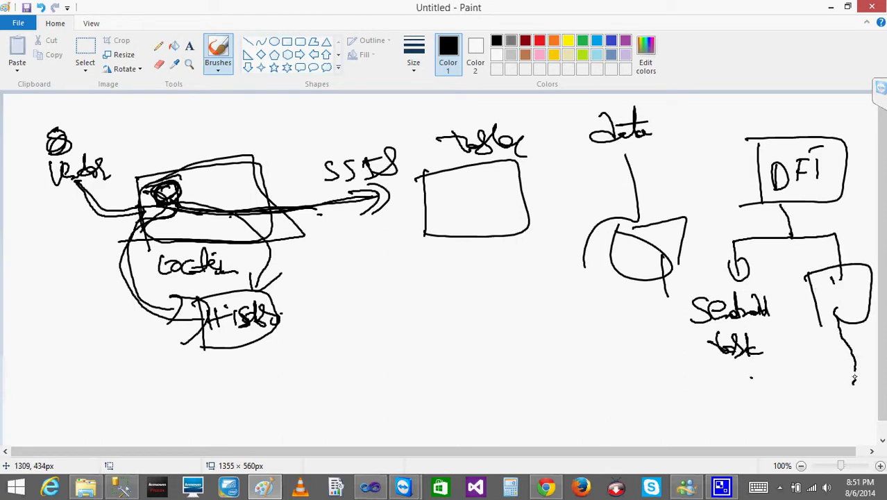
pyautogui.moveTo(716, 269); pyautogui.dragTo(726, 278)
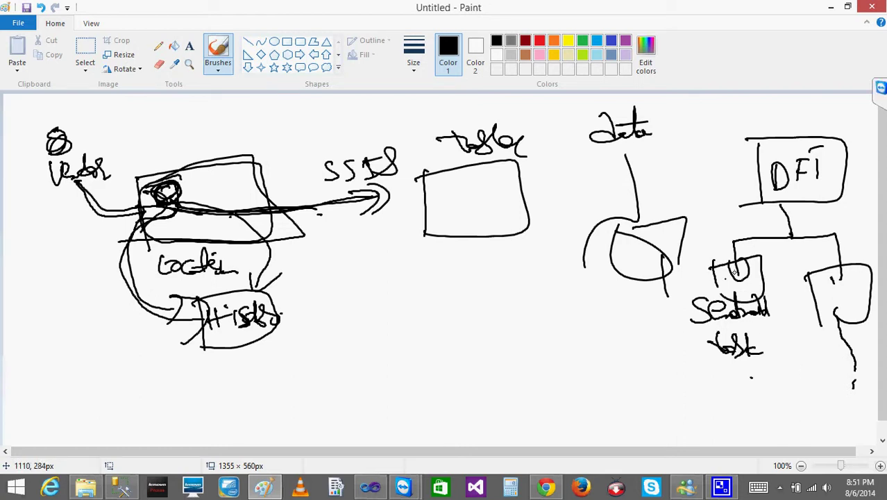
pyautogui.moveTo(772, 207); pyautogui.dragTo(774, 238)
pyautogui.moveTo(734, 264)
pyautogui.mouseDown()
pyautogui.moveTo(774, 310)
pyautogui.moveTo(729, 313)
pyautogui.mouseUp()
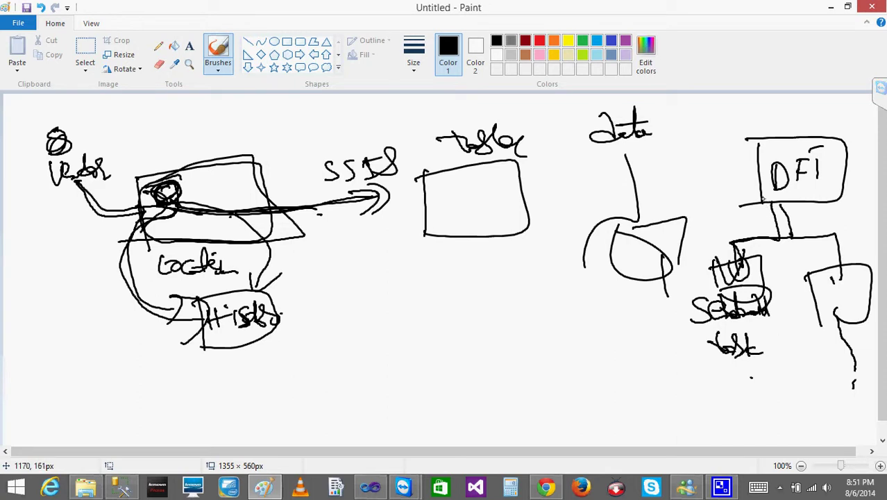
pyautogui.moveTo(717, 276)
pyautogui.mouseDown()
pyautogui.moveTo(758, 259)
pyautogui.moveTo(731, 294)
pyautogui.mouseUp()
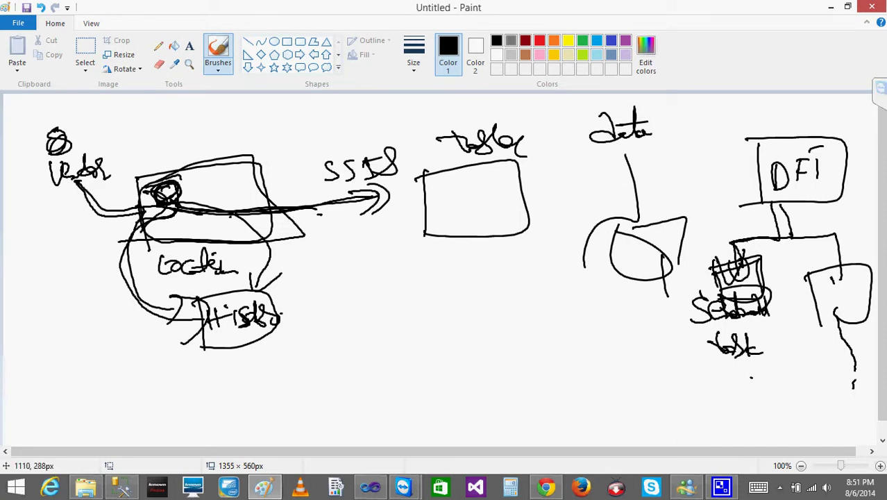
# Step: Switch to Visual Studio and stop debugging the package
pyautogui.click(370, 486)
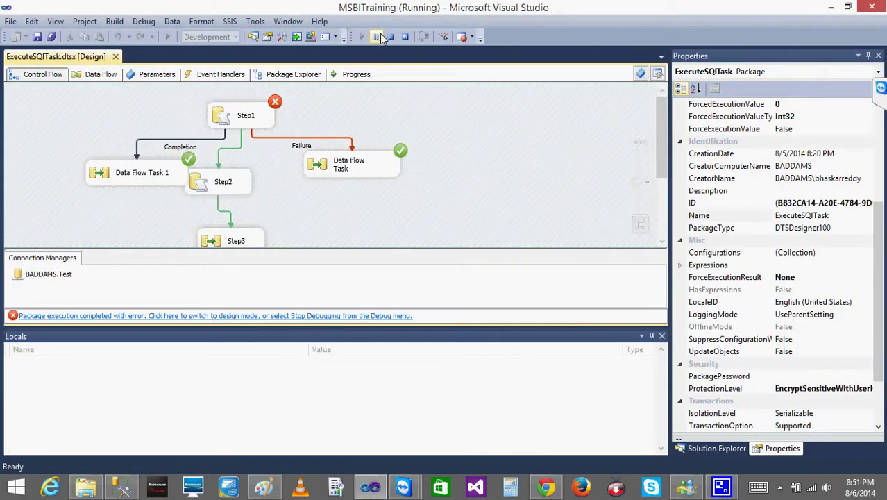
pyautogui.click(389, 37)
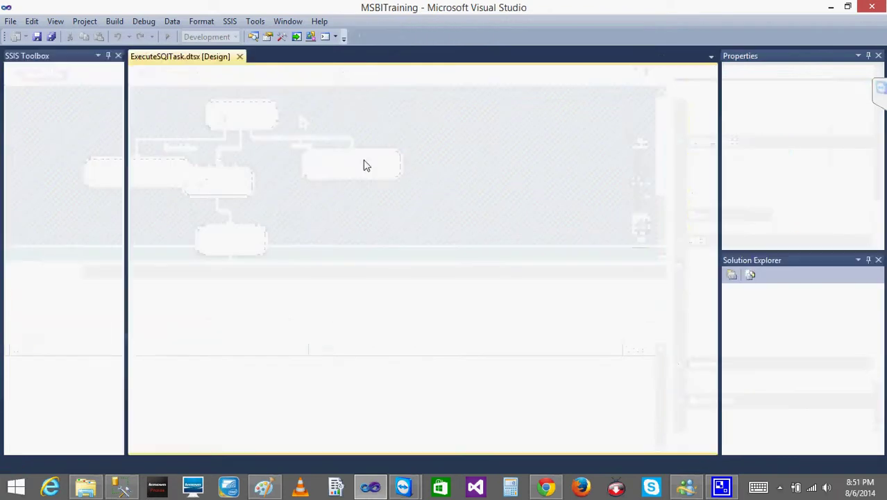
# Step: Replace the Data Flow Task on Step1's failure branch with a Send Mail Task, linked from Step1 by a Failure constraint
pyautogui.click(435, 177)
pyautogui.press('Delete')
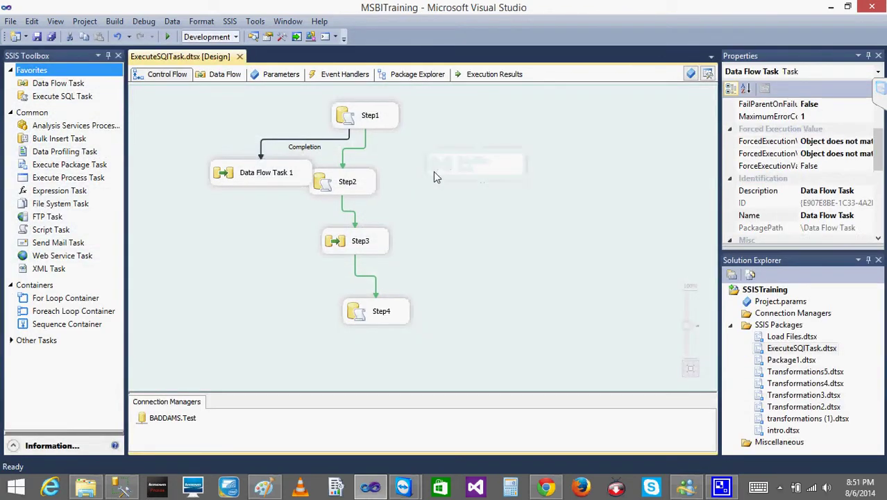
pyautogui.click(38, 243)
pyautogui.moveTo(38, 244); pyautogui.dragTo(422, 185)
pyautogui.click(375, 124)
pyautogui.moveTo(378, 133); pyautogui.dragTo(452, 189)
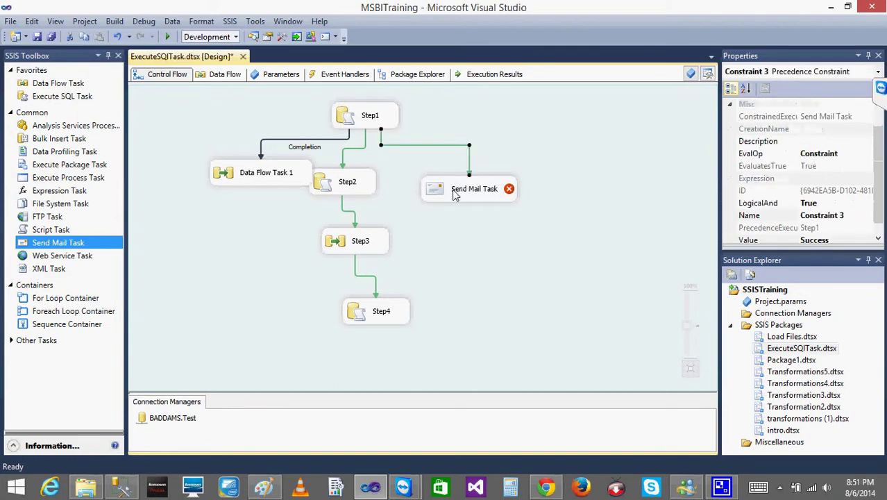
pyautogui.rightClick(448, 145)
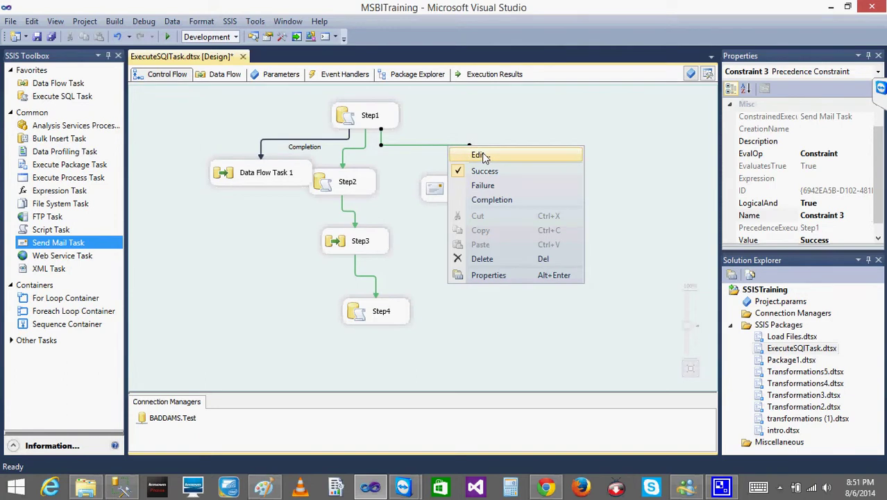
pyautogui.click(484, 185)
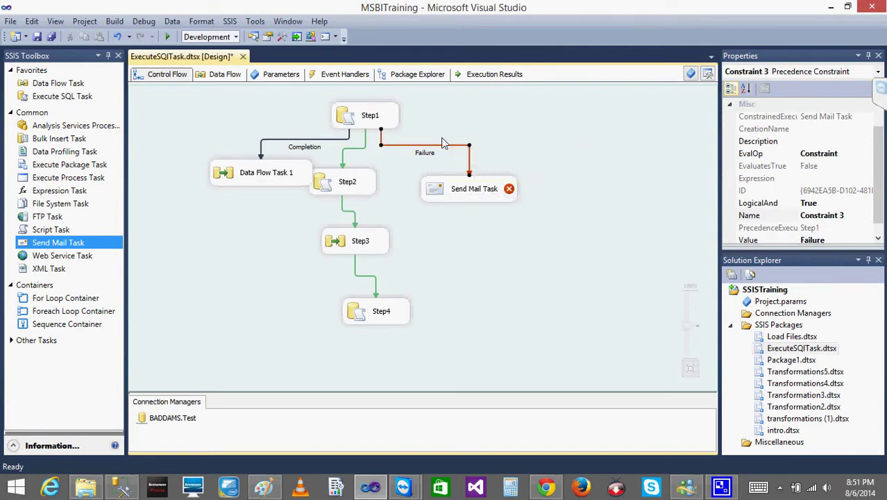
# Step: Review the Send Mail Task's mail properties, including From, To, Cc and Attachments, and close its editor without saving
pyautogui.click(443, 199)
pyautogui.doubleClick(444, 202)
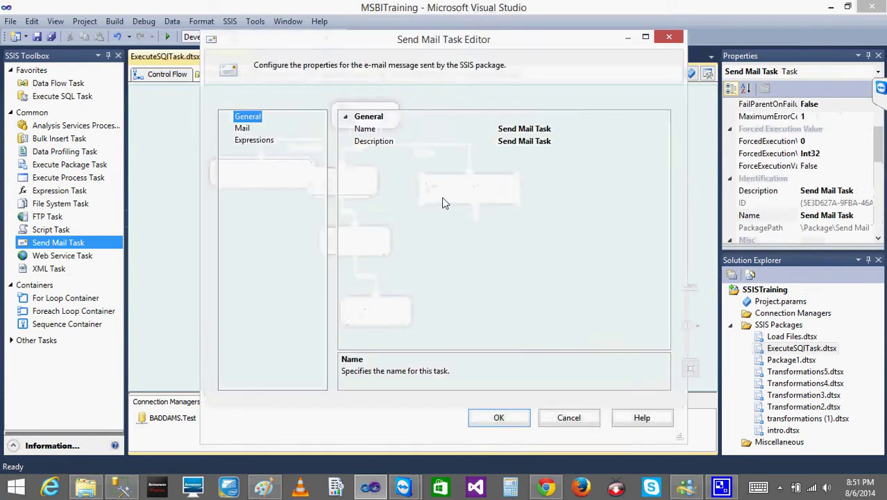
pyautogui.click(241, 130)
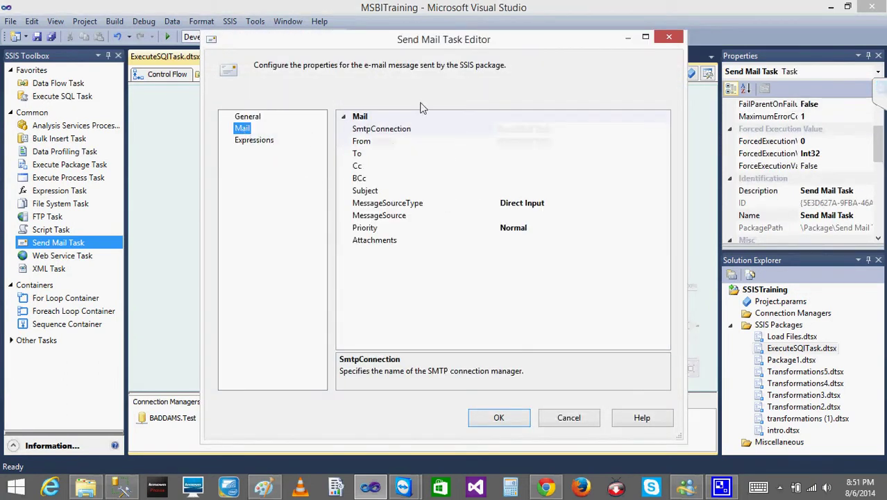
pyautogui.click(525, 144)
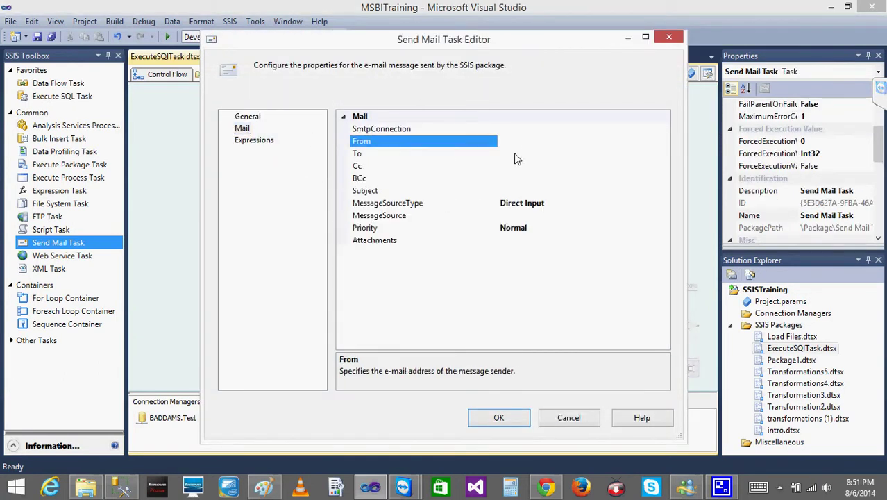
pyautogui.click(516, 154)
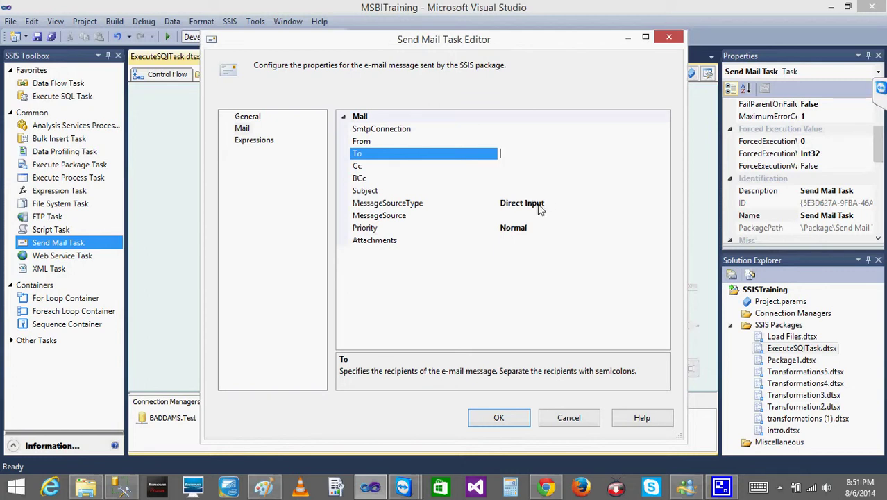
pyautogui.click(507, 167)
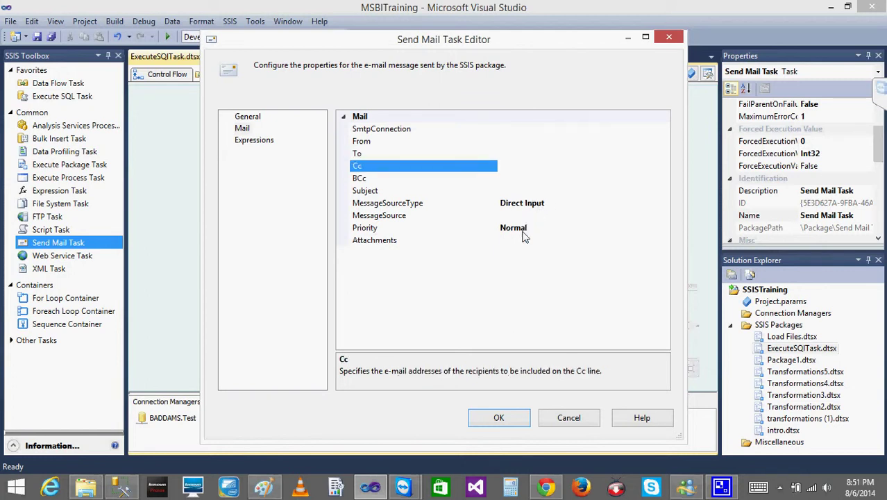
pyautogui.click(525, 243)
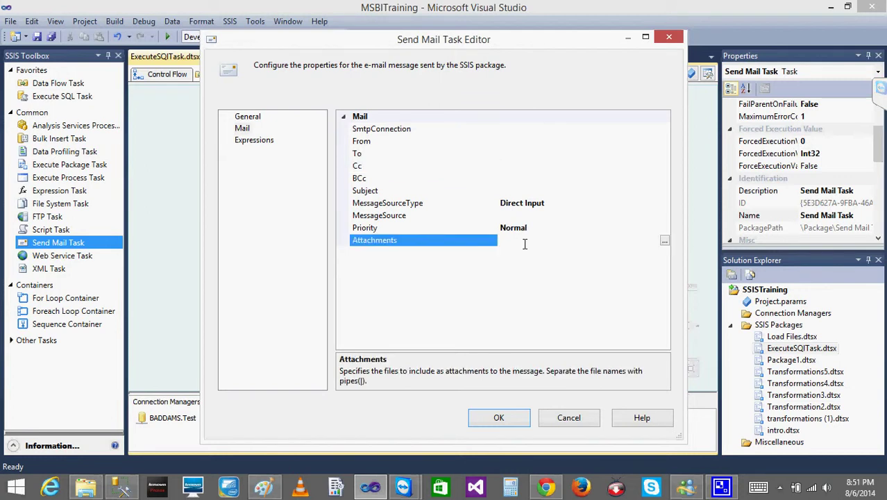
pyautogui.click(564, 420)
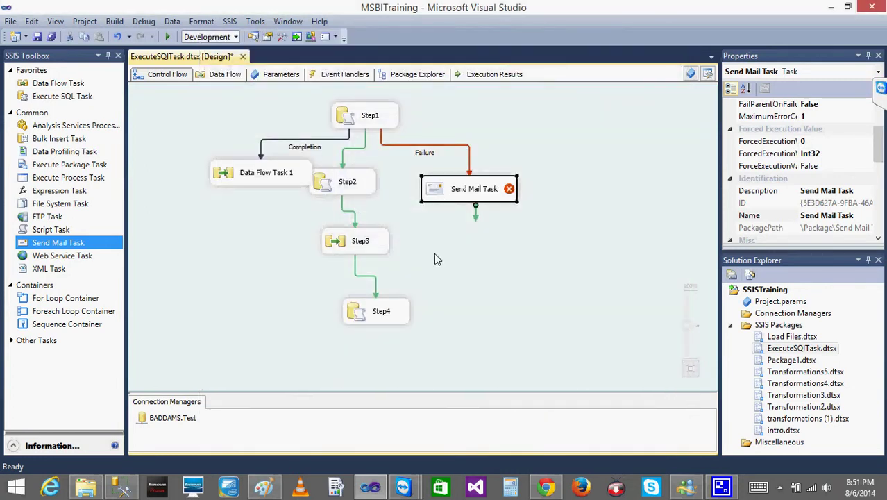
pyautogui.click(435, 257)
pyautogui.click(359, 122)
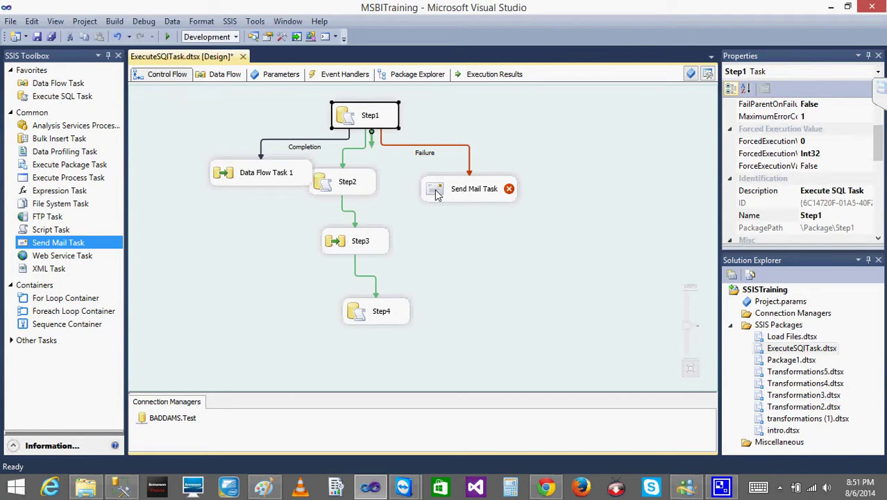
pyautogui.click(437, 195)
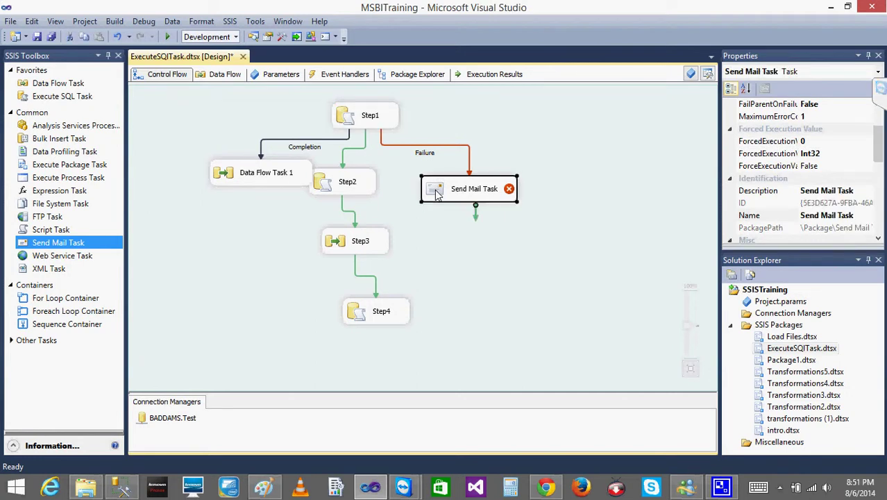
pyautogui.press('super+c')
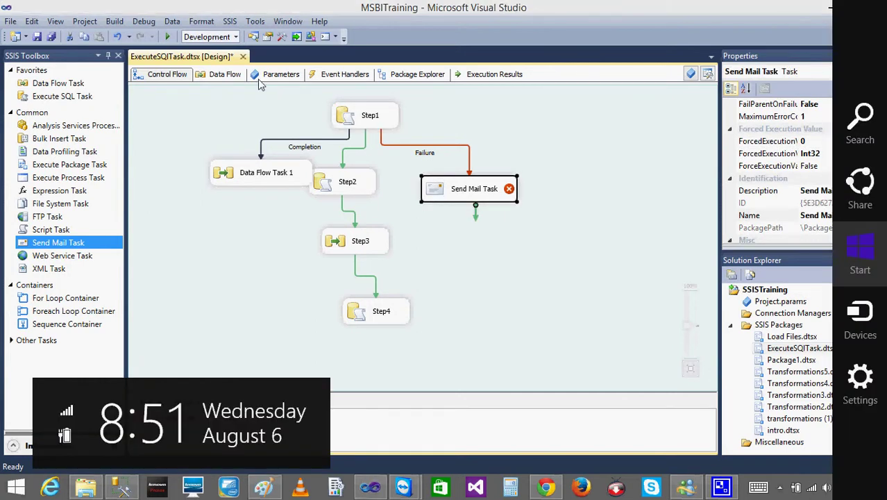
pyautogui.click(347, 187)
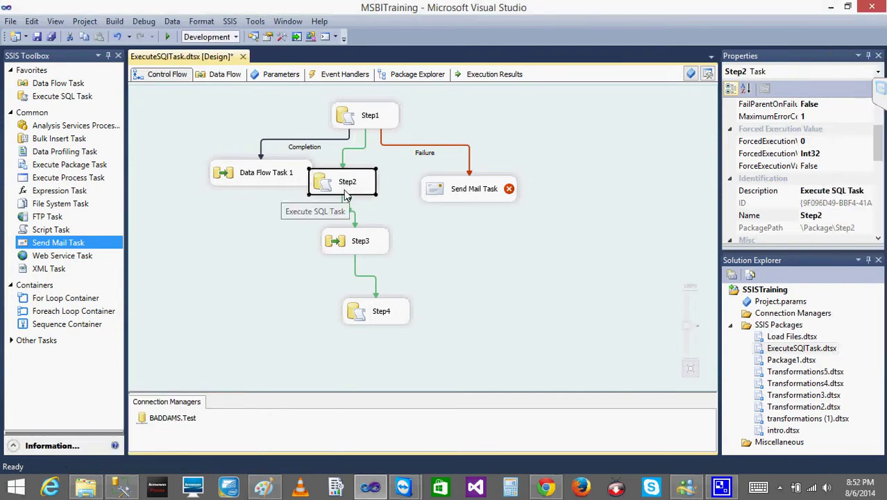
pyautogui.click(371, 123)
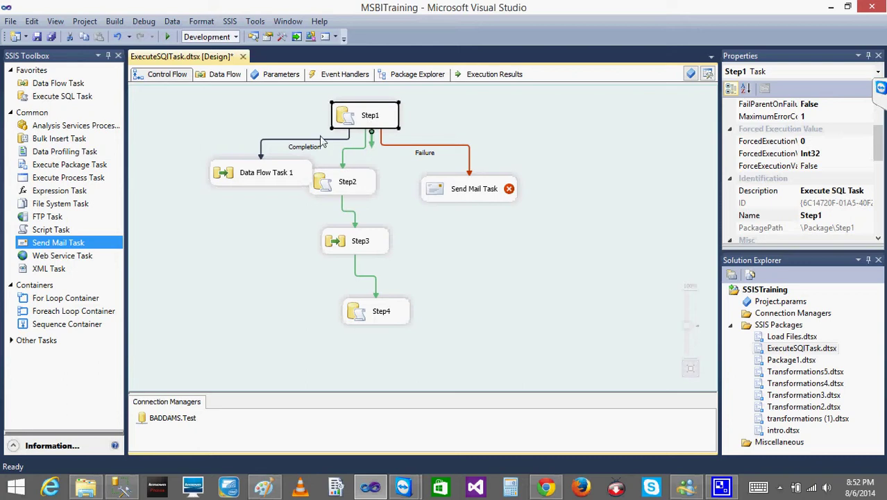
pyautogui.click(251, 186)
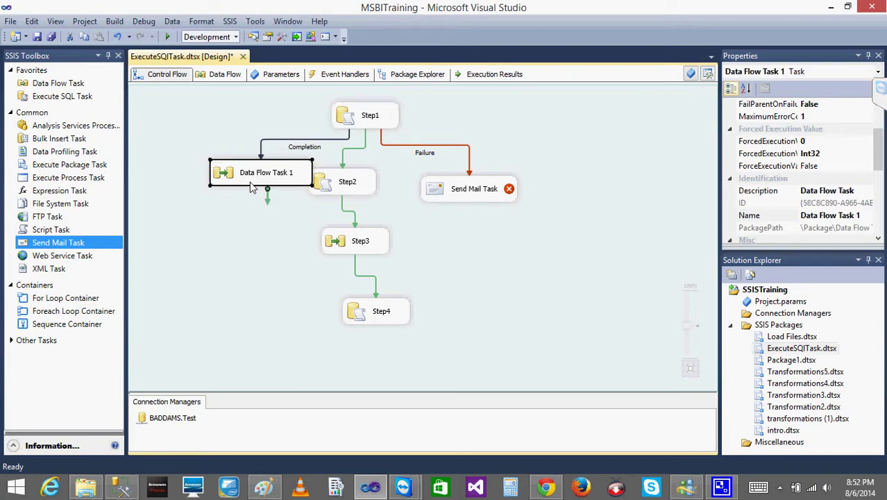
# Step: Undo the control flow edits back to the original four-task chain from Get Year to Update Record Cnt, without the failure and completion branches
pyautogui.press('Tab')
pyautogui.press('Tab')
pyautogui.hotkey('ctrl', 'z')
pyautogui.hotkey('ctrl', 'z')
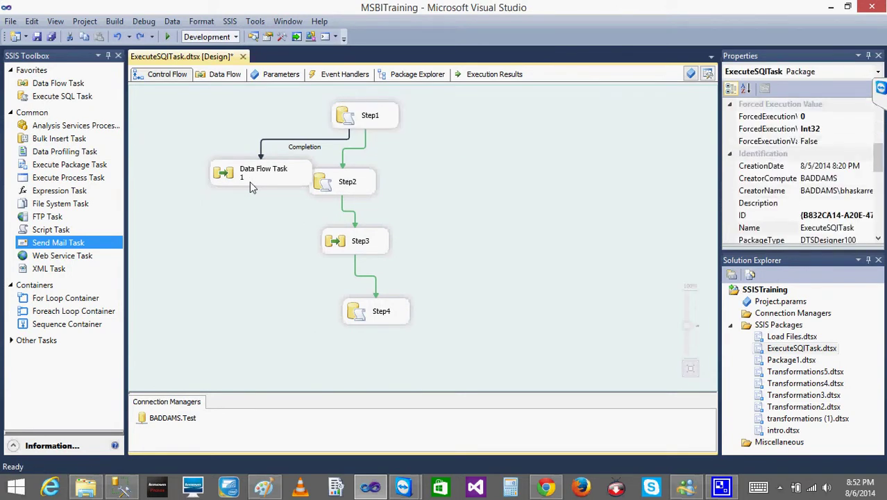
pyautogui.hotkey('ctrl', 'z')
pyautogui.hotkey('ctrl', 'z')
pyautogui.hotkey('ctrl', 'z')
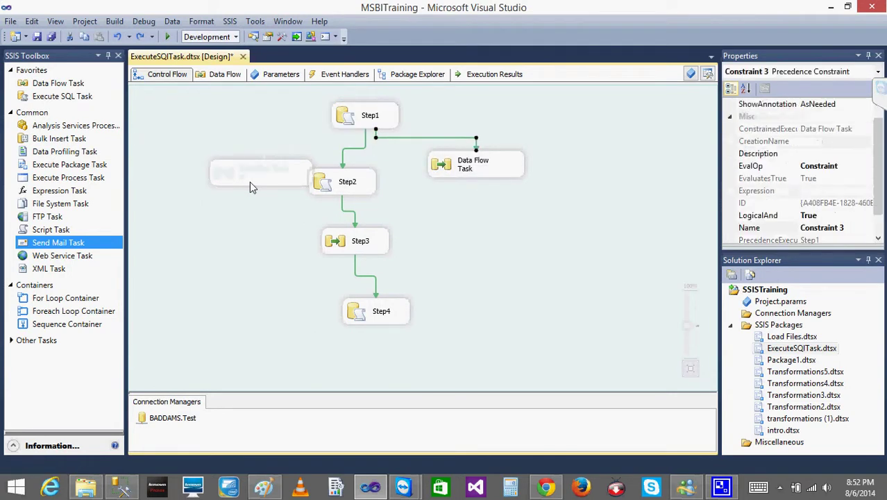
pyautogui.hotkey('ctrl', 'z')
pyautogui.hotkey('ctrl', 'z')
pyautogui.hotkey('ctrl', 'z')
pyautogui.hotkey('ctrl', 'z')
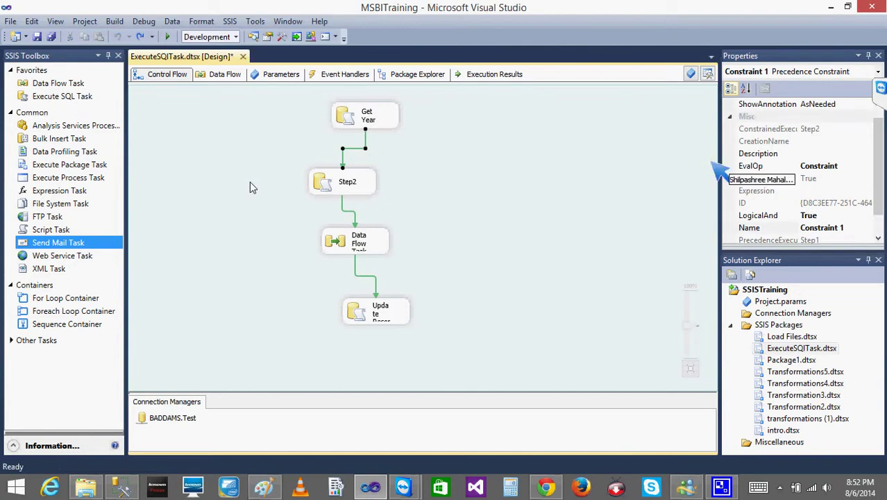
# Step: Check the participants list in the TeamViewer meeting panel, then collapse the panel
pyautogui.click(436, 212)
pyautogui.click(384, 320)
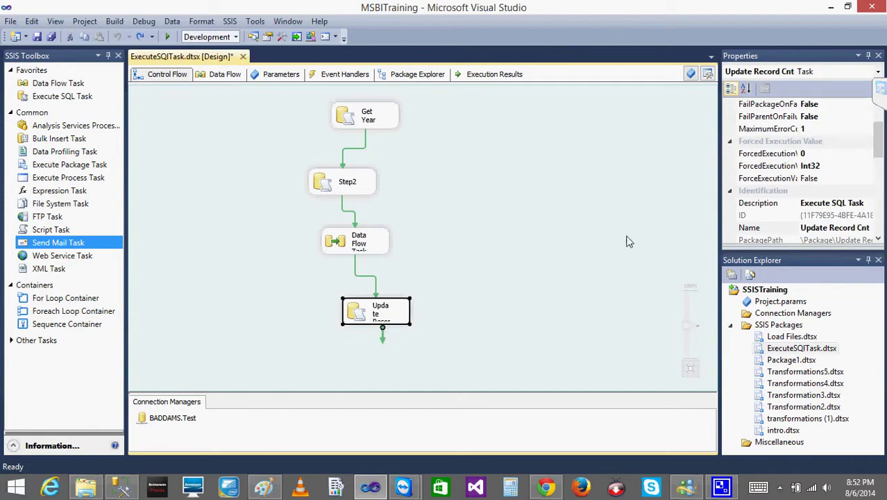
pyautogui.click(882, 90)
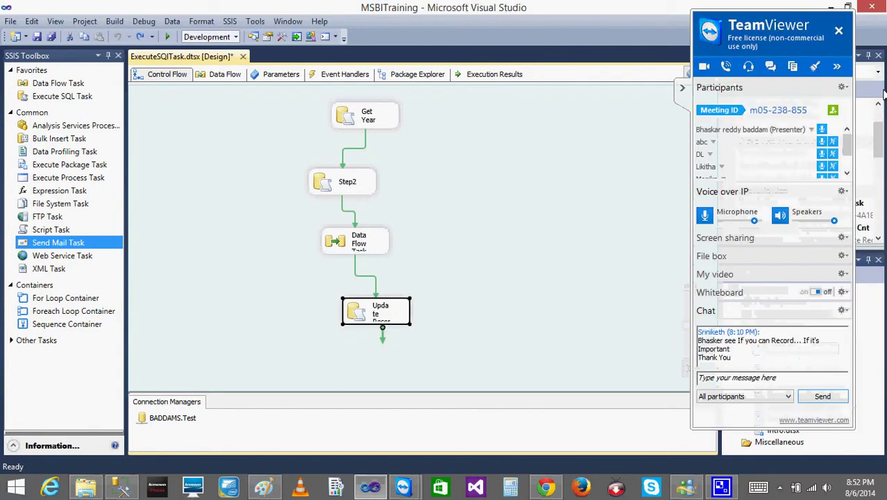
pyautogui.moveTo(849, 144)
pyautogui.mouseDown()
pyautogui.moveTo(849, 179)
pyautogui.moveTo(849, 148)
pyautogui.mouseUp()
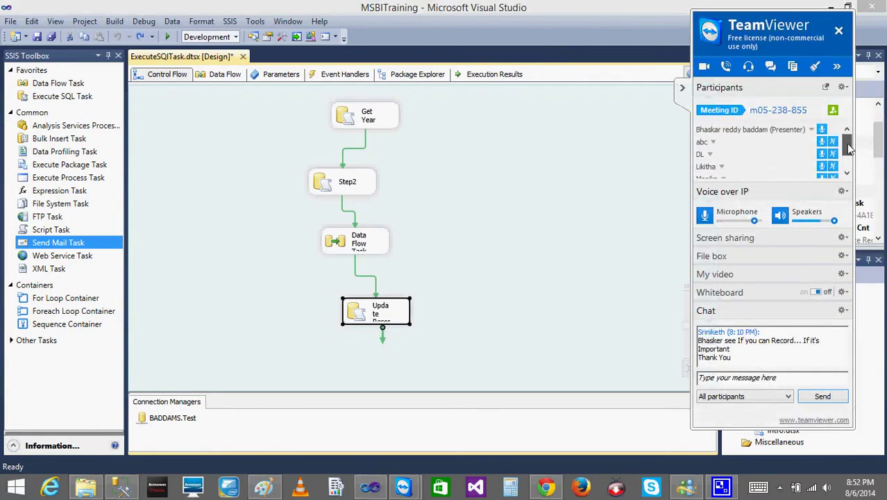
pyautogui.click(480, 190)
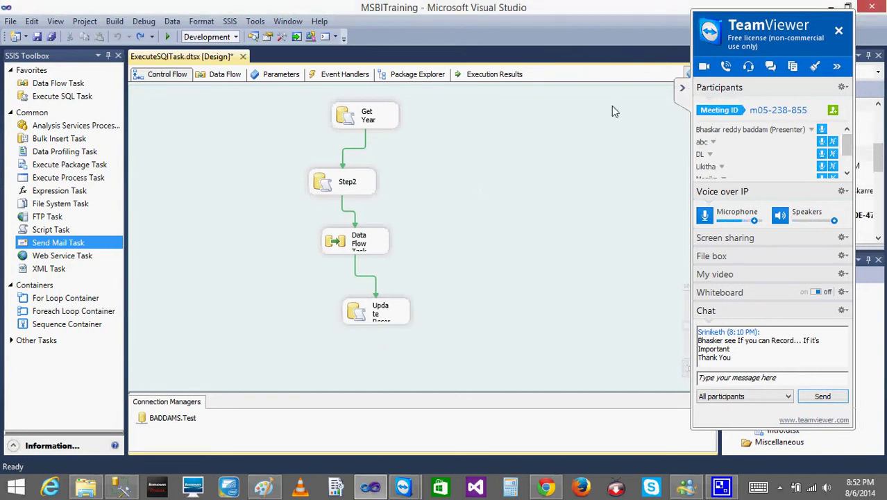
pyautogui.click(681, 87)
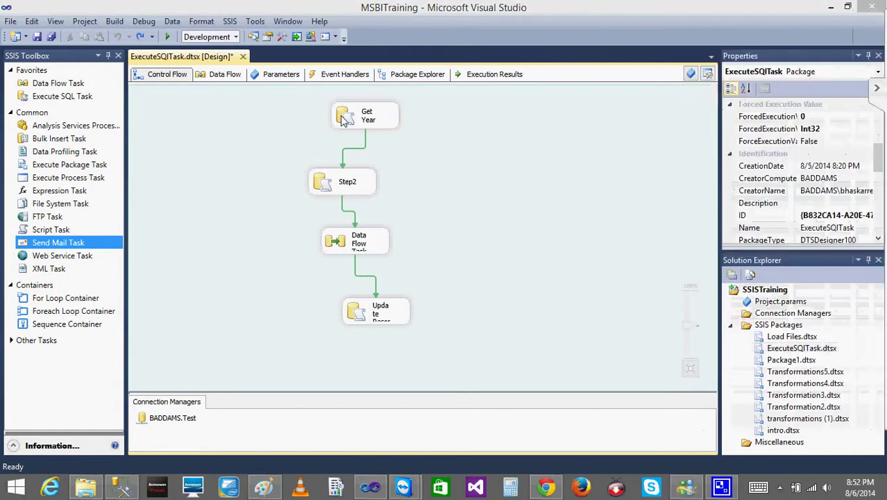
# Step: Switch to SQL Server Management Studio, add a row with Year 2010 to dbo.CmpnyLd, and return to the package with the Get Year editor closed
pyautogui.doubleClick(345, 119)
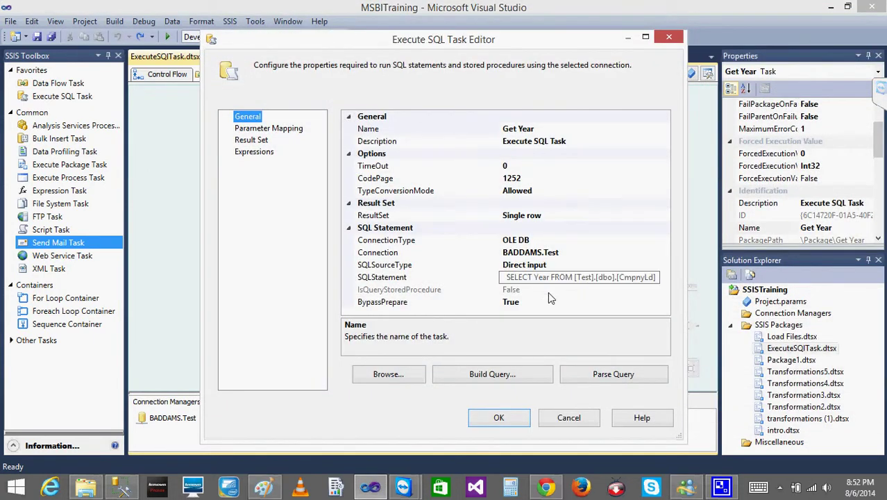
pyautogui.click(121, 488)
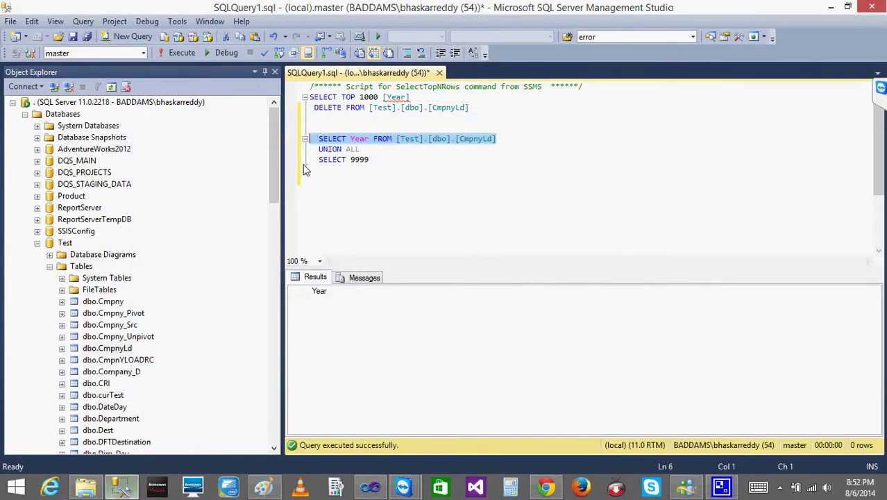
pyautogui.rightClick(102, 354)
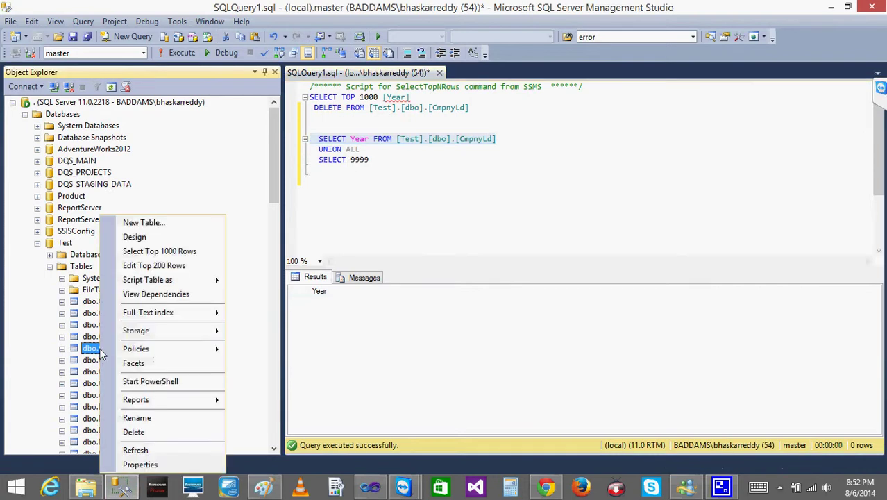
pyautogui.click(153, 268)
pyautogui.click(361, 105)
pyautogui.write('010')
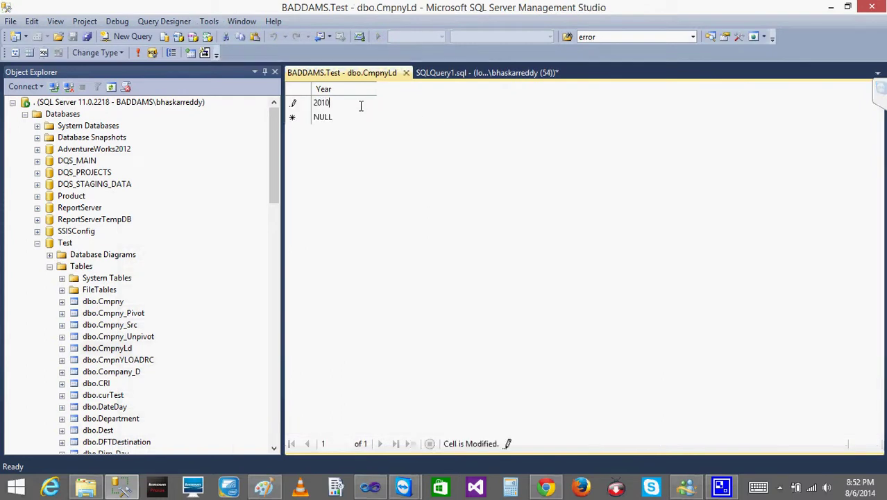
pyautogui.click(407, 73)
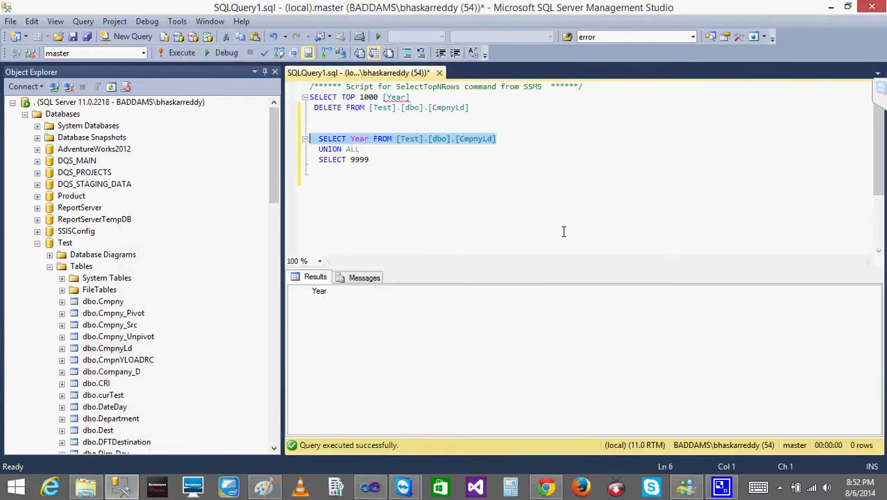
pyautogui.click(831, 7)
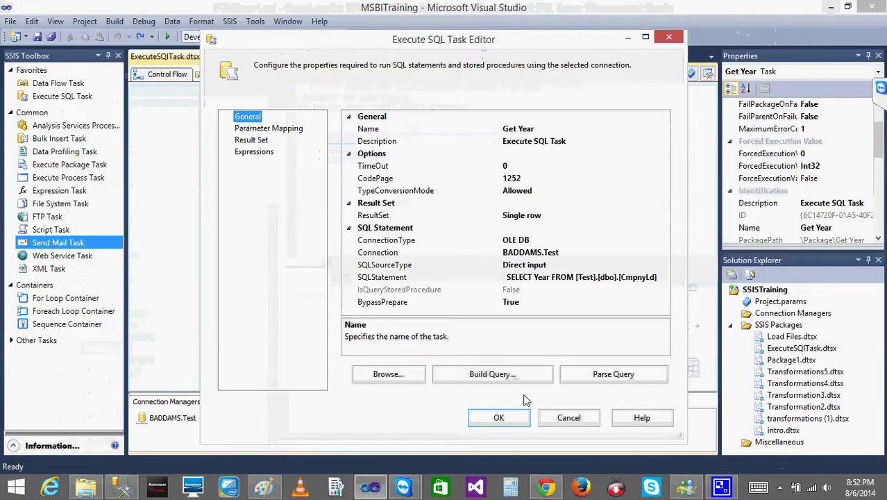
pyautogui.click(500, 418)
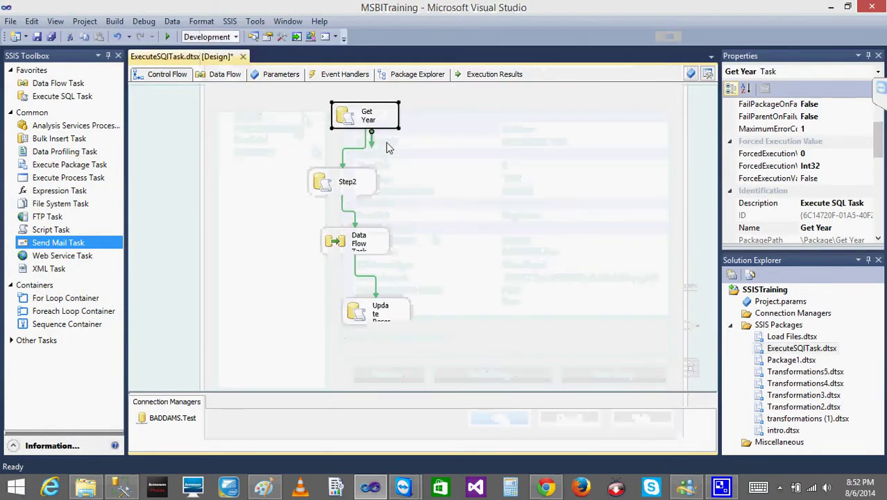
pyautogui.click(467, 182)
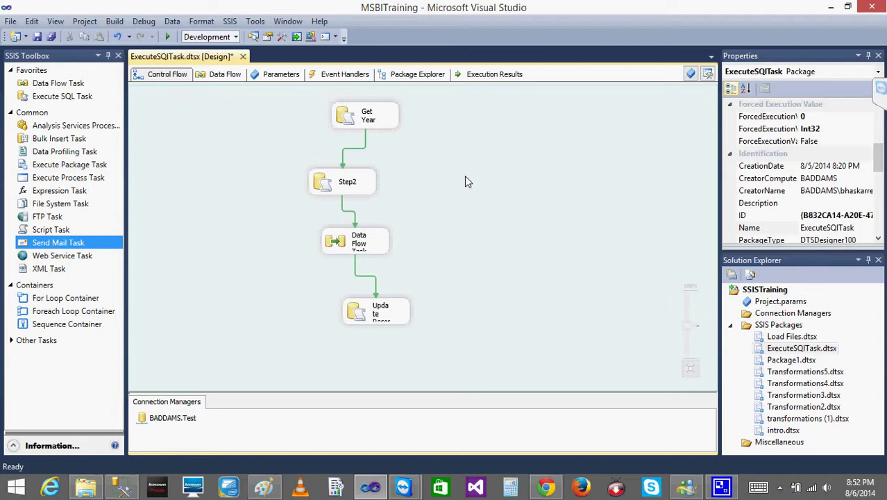
# Step: Open Get Year's SQL statement for editing and, in SQL Server Management Studio, run only the SELECT Year query on [Test].[dbo].[CmpnyLd]
pyautogui.doubleClick(350, 121)
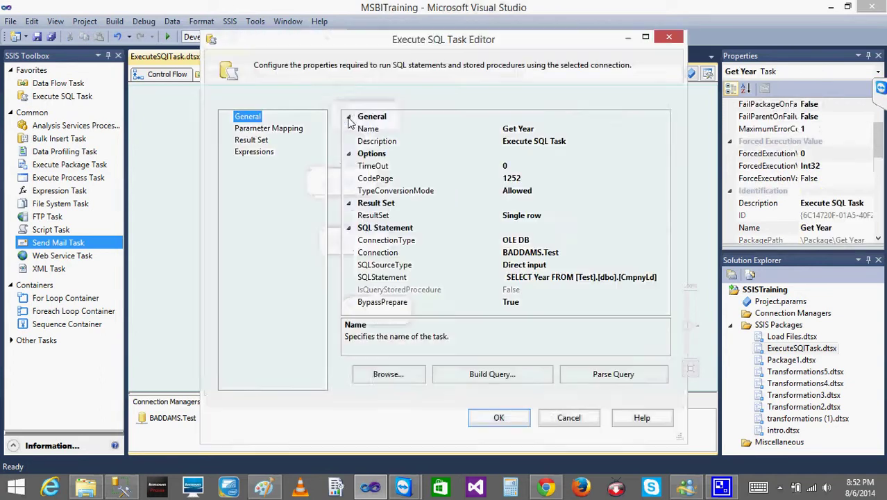
pyautogui.click(661, 280)
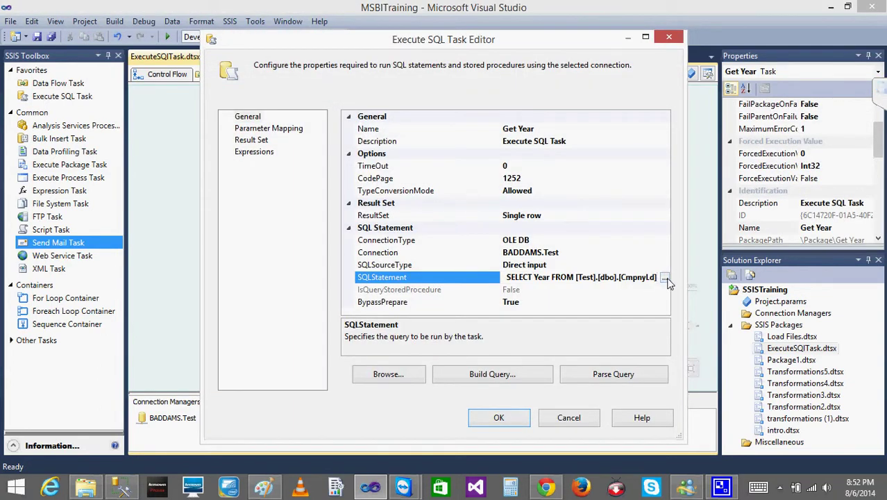
pyautogui.click(664, 278)
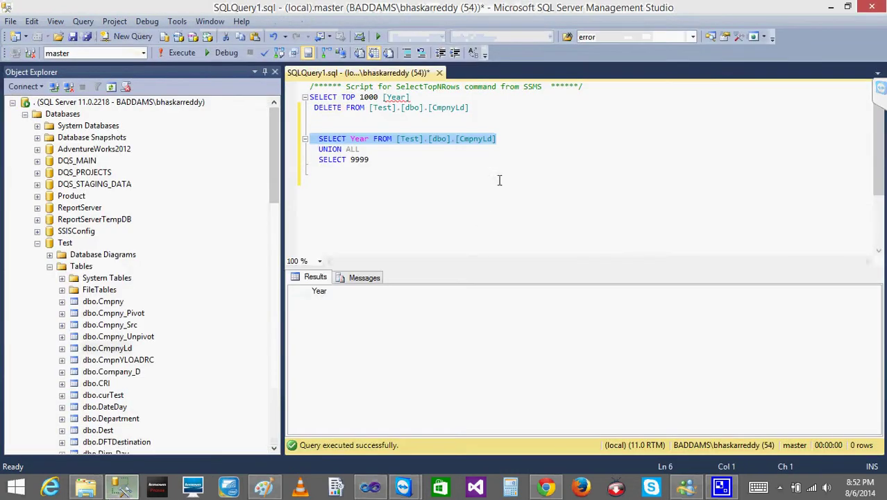
pyautogui.moveTo(521, 148); pyautogui.dragTo(309, 137)
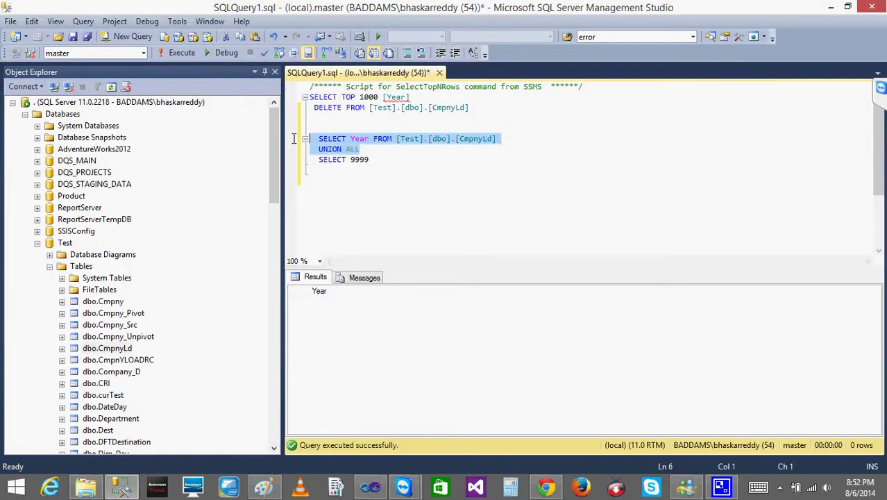
pyautogui.click(370, 139)
pyautogui.moveTo(507, 141); pyautogui.dragTo(311, 138)
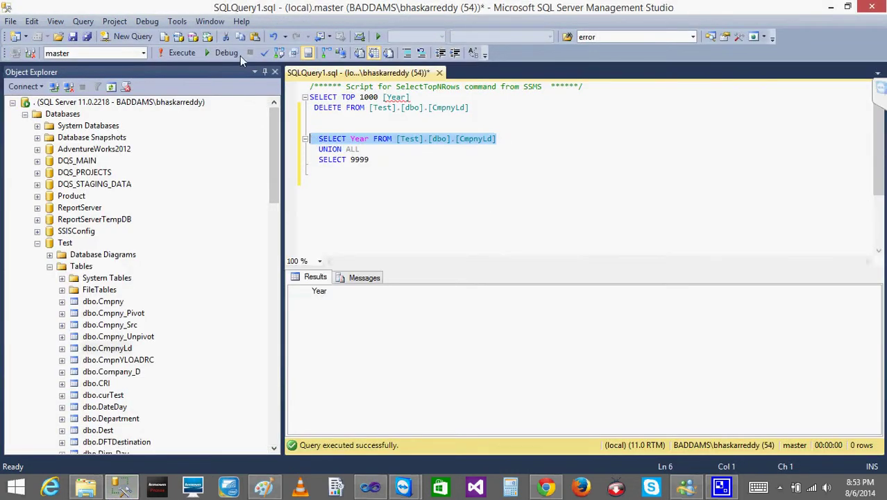
pyautogui.click(195, 54)
pyautogui.click(410, 142)
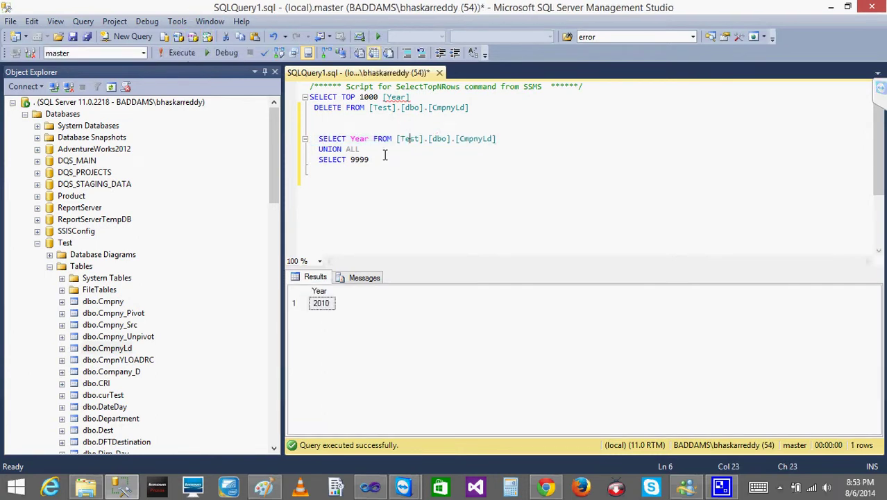
# Step: Replace Get Year's SQL statement with the copied query SELECT Year FROM [Test].[dbo].[CmpnyLd] UNION ALL SELECT 9999, and save the task
pyautogui.moveTo(385, 159); pyautogui.dragTo(306, 139)
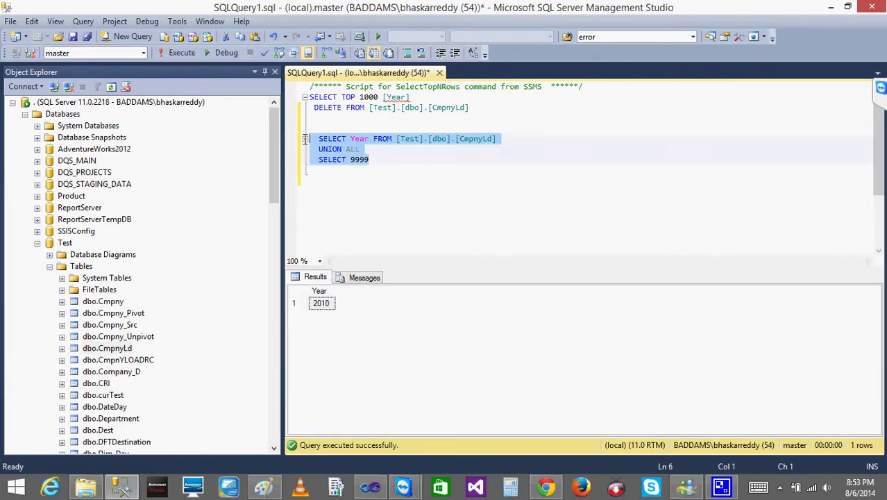
pyautogui.click(370, 487)
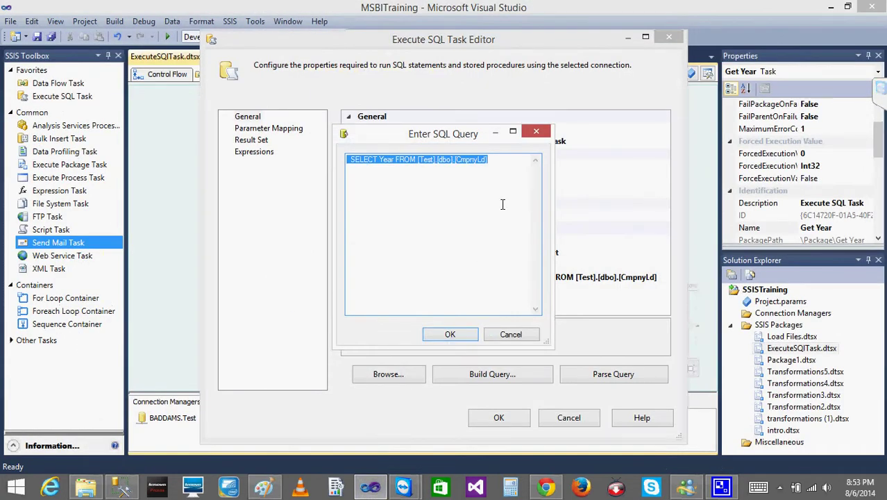
pyautogui.hotkey('ctrl', 'v')
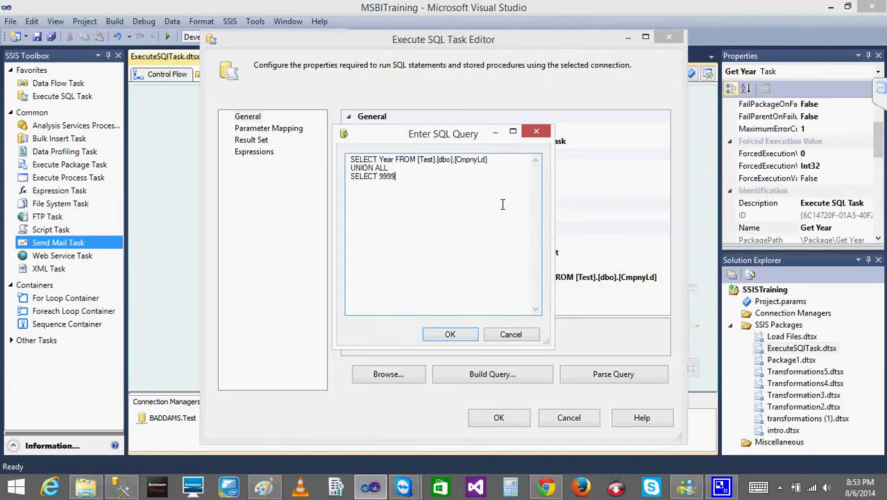
pyautogui.click(448, 335)
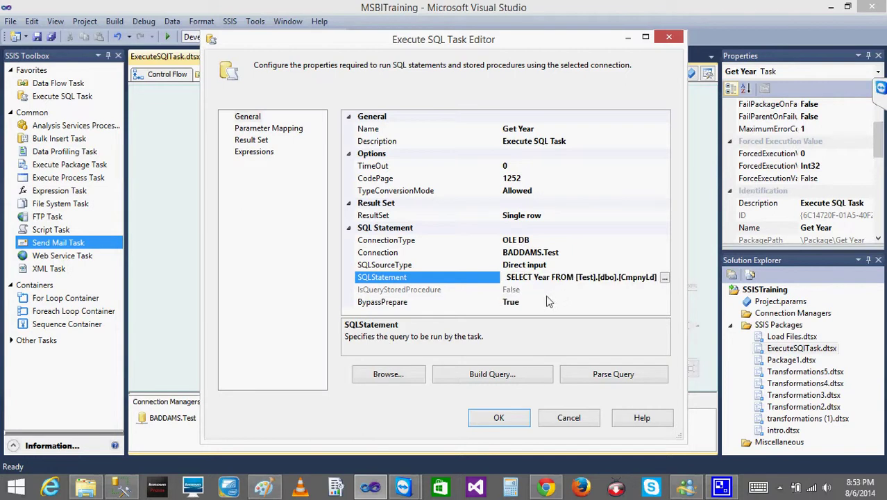
pyautogui.click(486, 423)
pyautogui.click(484, 153)
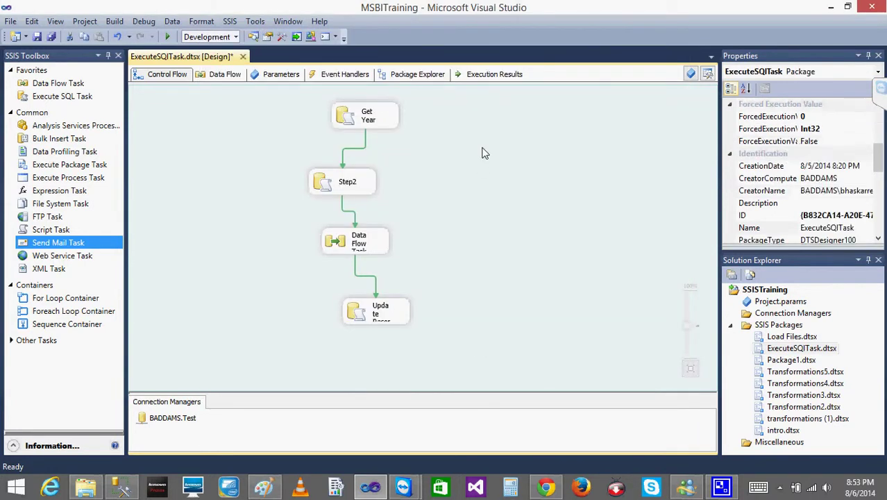
# Step: Rename the Step2 task in the control flow as Truncate Table
pyautogui.click(352, 186)
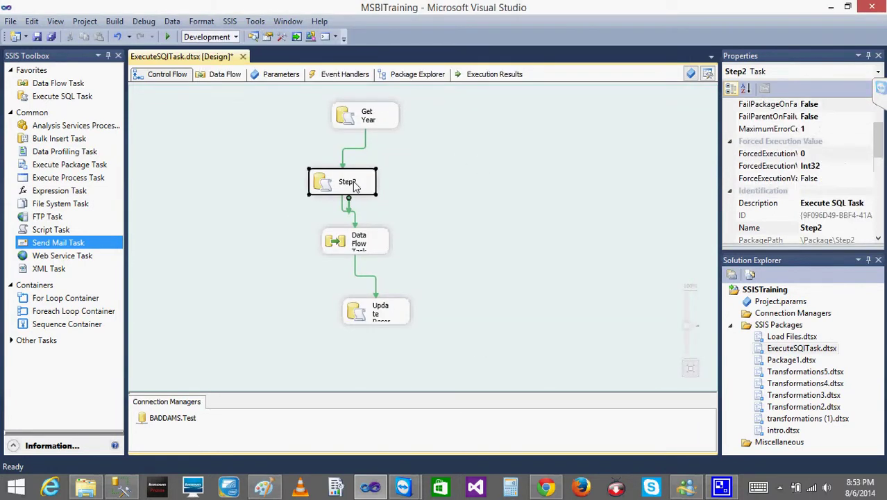
pyautogui.write('Tr')
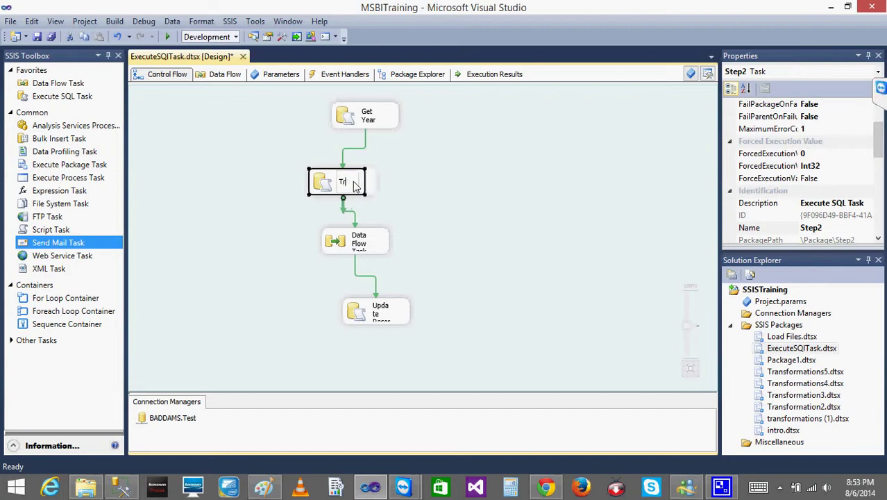
pyautogui.write('uncate Table')
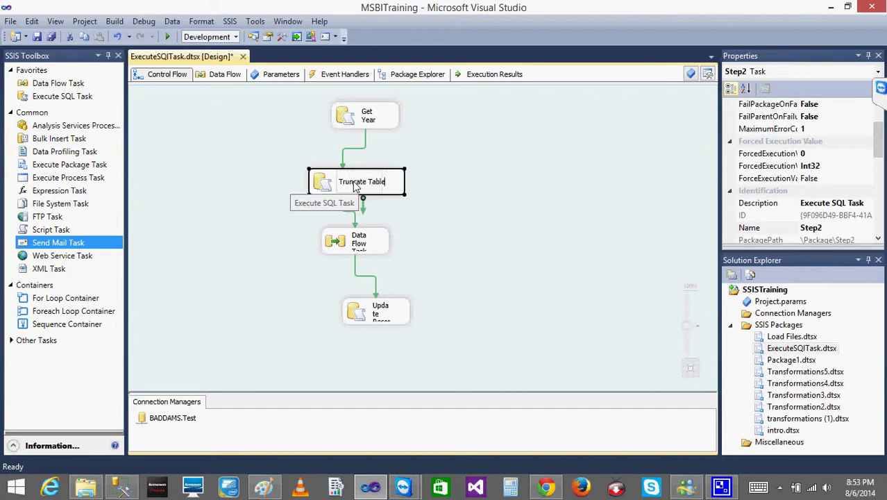
pyautogui.press('Return')
pyautogui.click(513, 180)
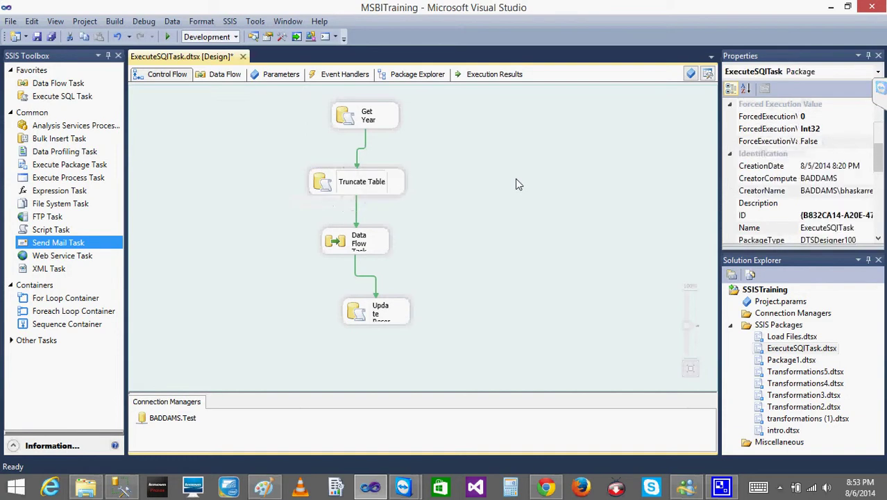
# Step: Check Get Year's query by running the full UNION ALL statement in SQL Server Management Studio, then return and close the task editor
pyautogui.doubleClick(360, 116)
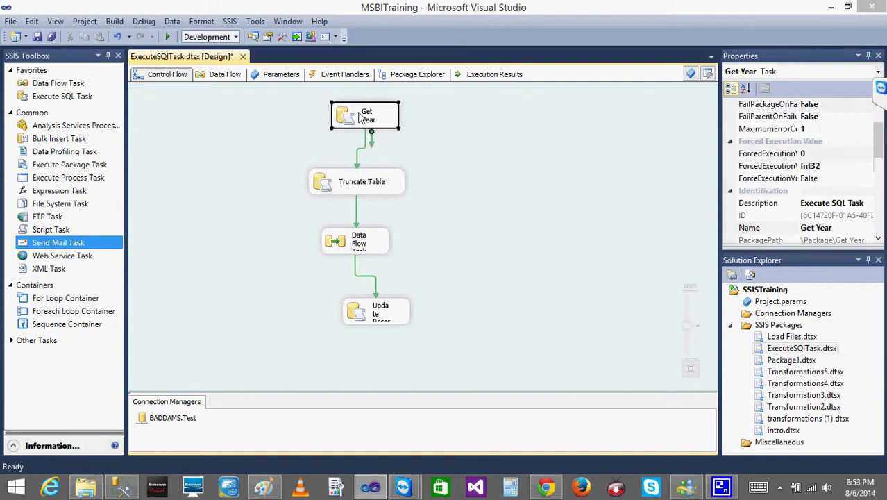
pyautogui.click(125, 488)
pyautogui.click(386, 170)
pyautogui.moveTo(386, 168); pyautogui.dragTo(308, 138)
pyautogui.click(181, 53)
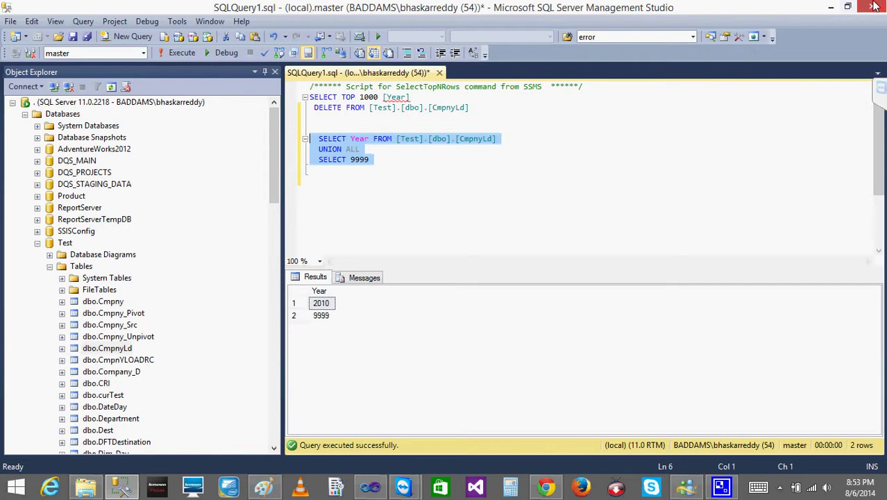
pyautogui.click(830, 11)
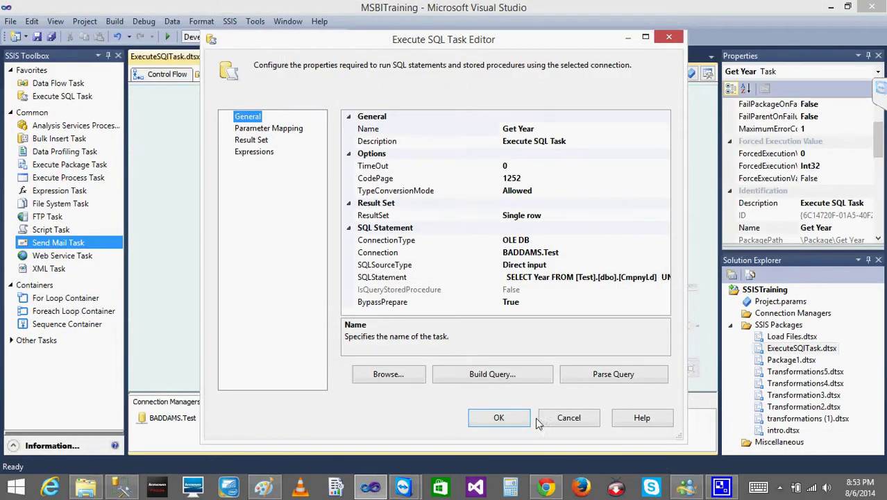
pyautogui.click(512, 418)
pyautogui.click(536, 206)
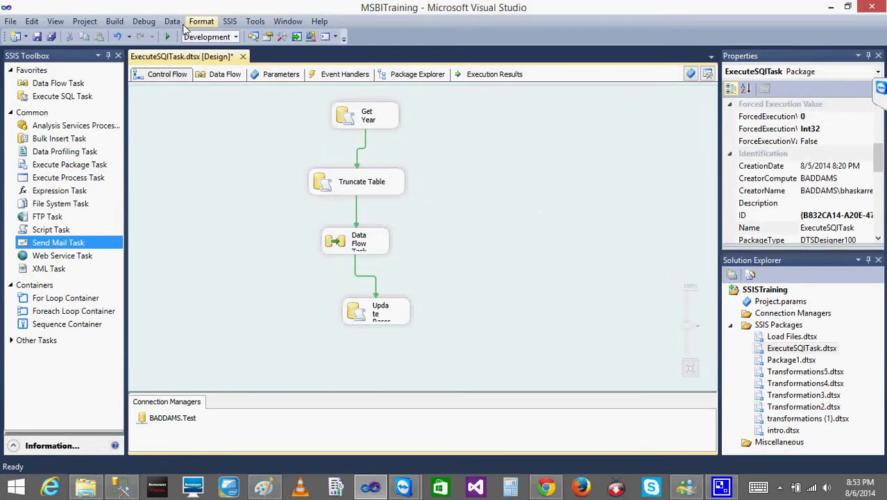
# Step: Run the ExecuteSQlTask package, inspect the row flow inside the Data Flow Task, and stop debugging
pyautogui.press('F5')
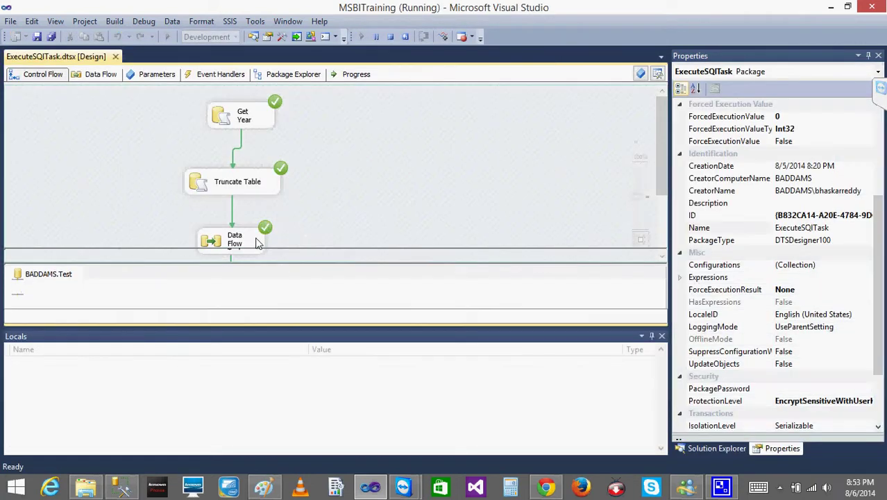
pyautogui.doubleClick(248, 240)
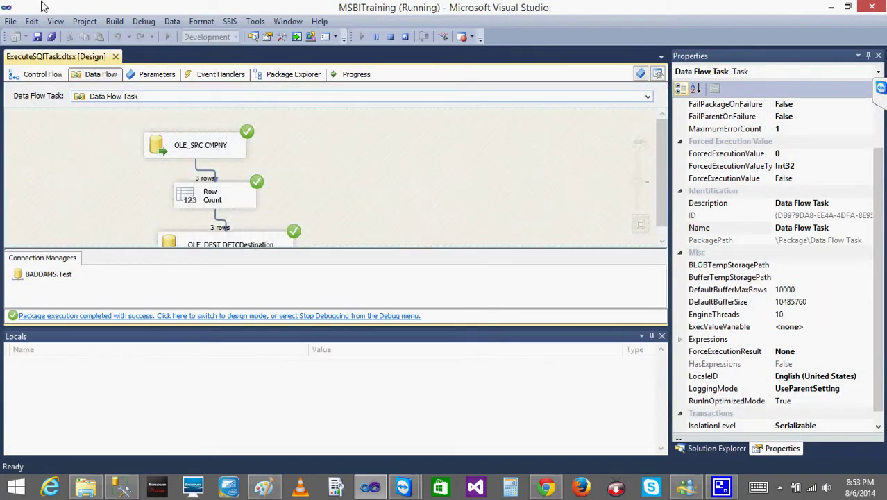
pyautogui.click(390, 36)
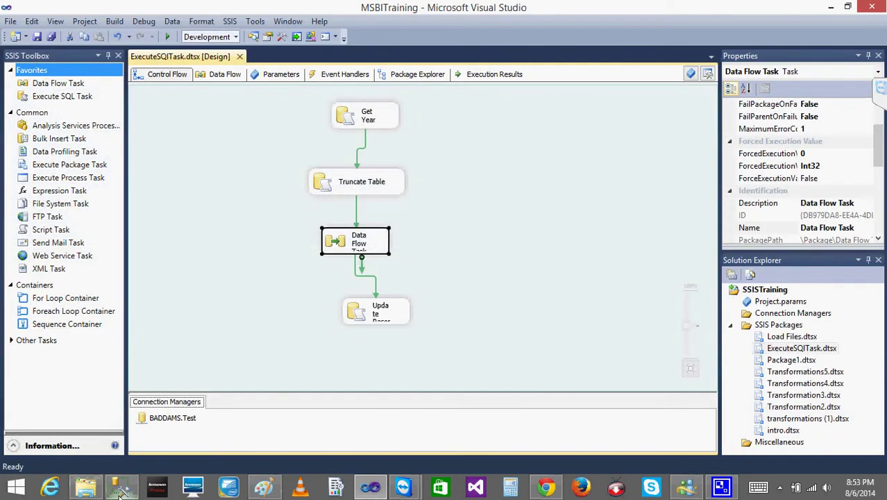
# Step: In SQL Server Management Studio, delete all rows from [Test].[dbo].[CmpnyLd] with the existing DELETE statement
pyautogui.click(120, 487)
pyautogui.moveTo(516, 111); pyautogui.dragTo(310, 109)
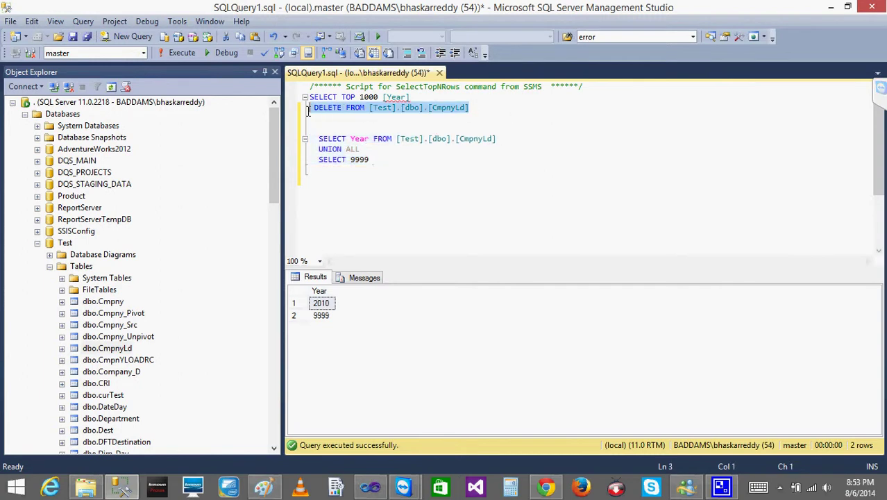
pyautogui.click(177, 54)
# Step: Run the SELECT Year UNION ALL SELECT 9999 query against the emptied CmpnyLd table, and return to the package in Visual Studio
pyautogui.click(383, 172)
pyautogui.moveTo(383, 160); pyautogui.dragTo(297, 132)
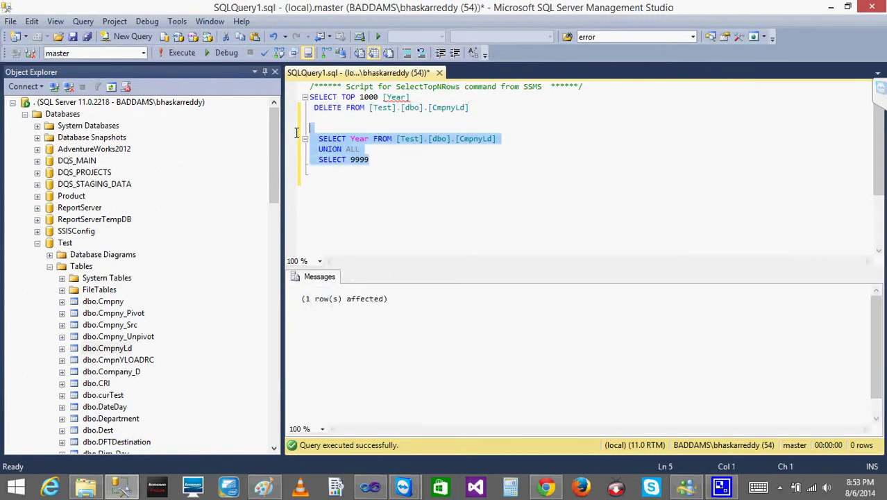
pyautogui.click(177, 54)
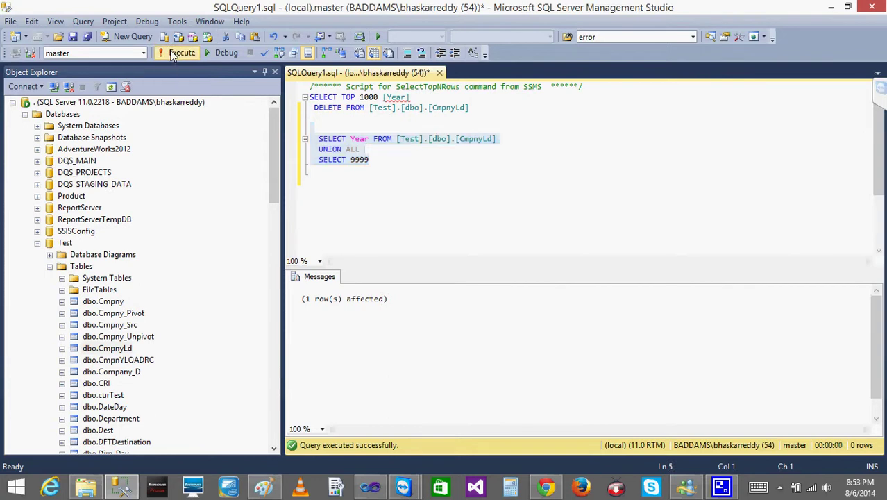
pyautogui.click(833, 8)
pyautogui.click(440, 183)
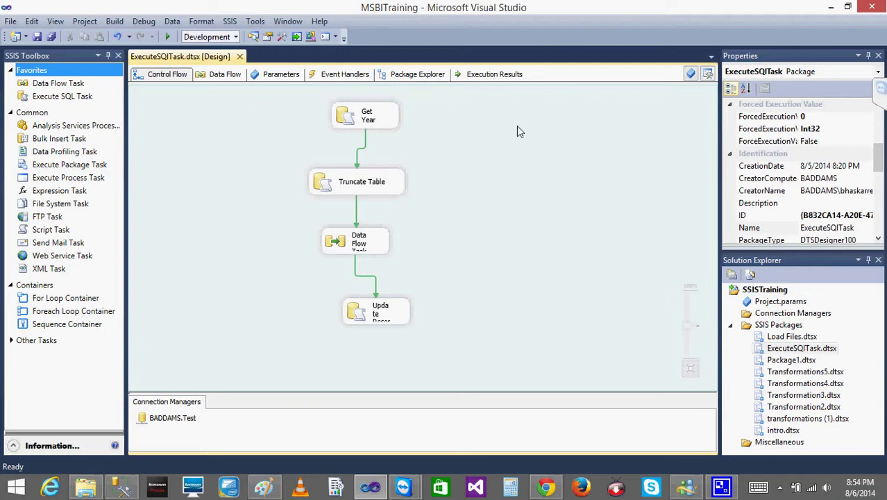
pyautogui.click(377, 193)
pyautogui.click(350, 250)
pyautogui.click(363, 316)
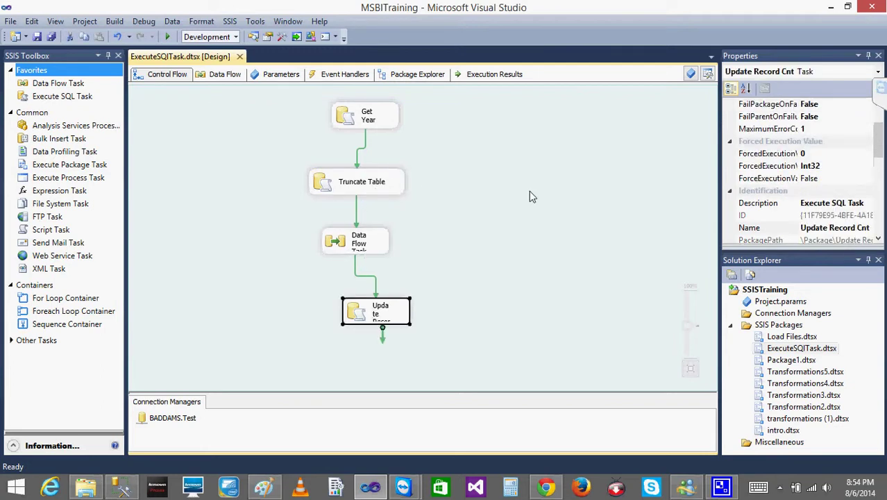
# Step: Check the options of the constraint between Get Year and Truncate Table, and review Get Year's result set mapping without changing it
pyautogui.click(529, 191)
pyautogui.click(362, 147)
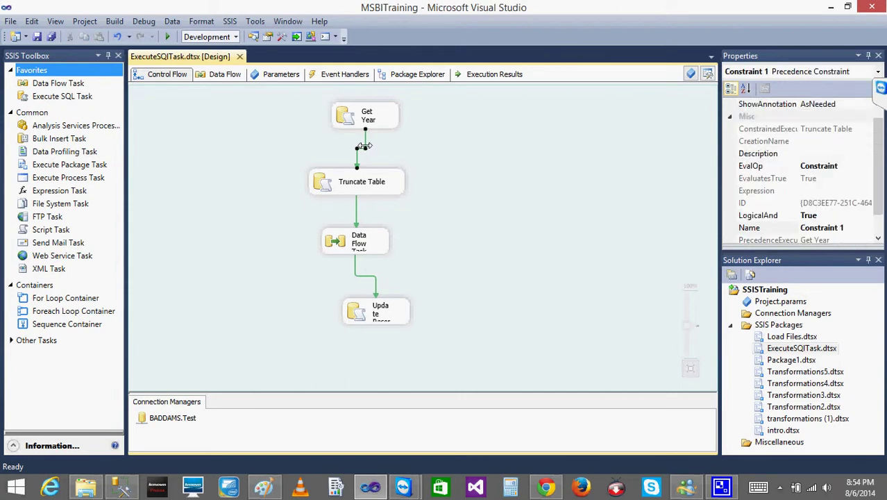
pyautogui.rightClick(365, 147)
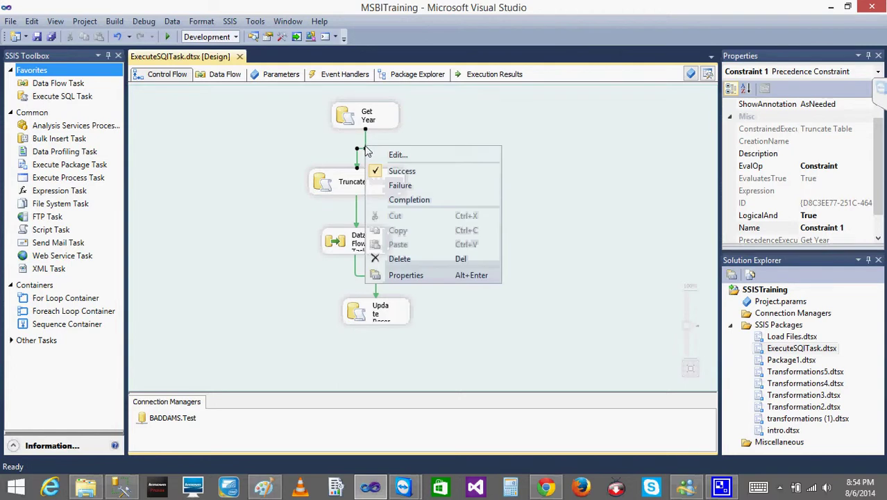
pyautogui.click(278, 134)
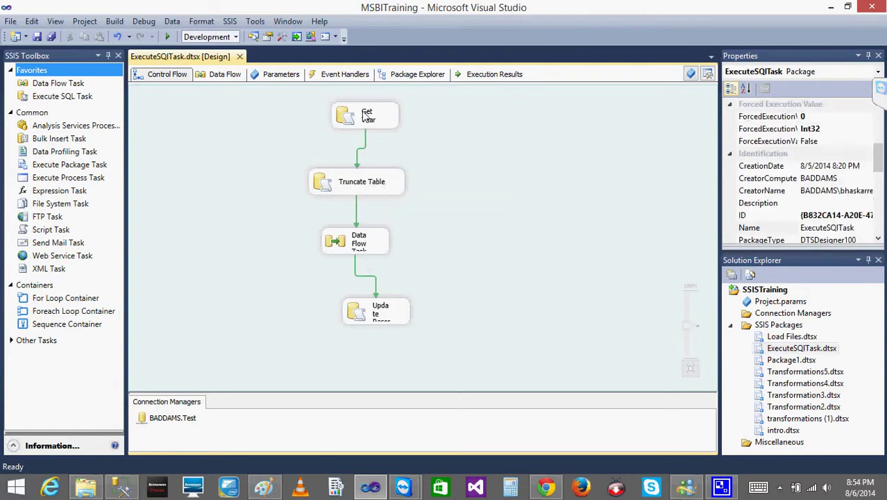
pyautogui.doubleClick(353, 118)
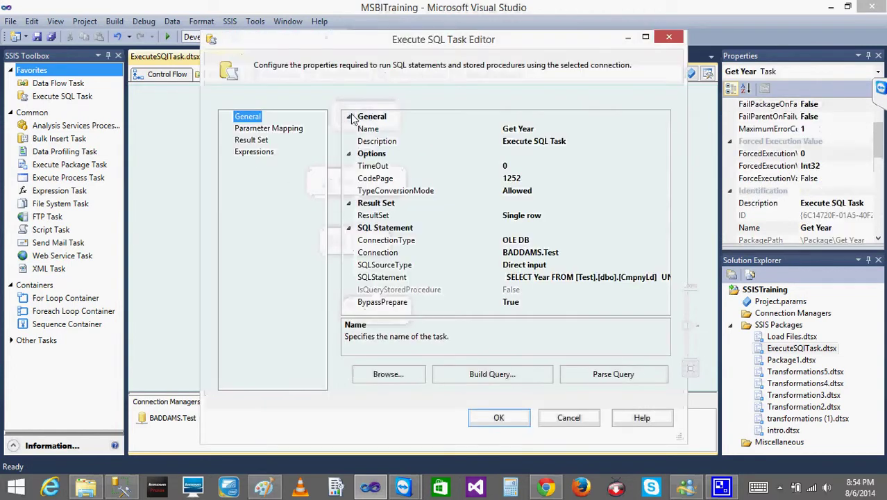
pyautogui.click(255, 141)
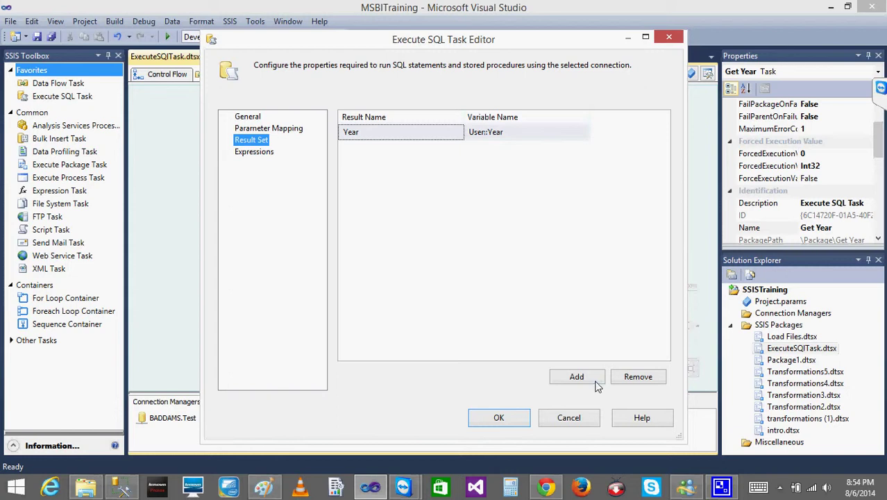
pyautogui.click(568, 419)
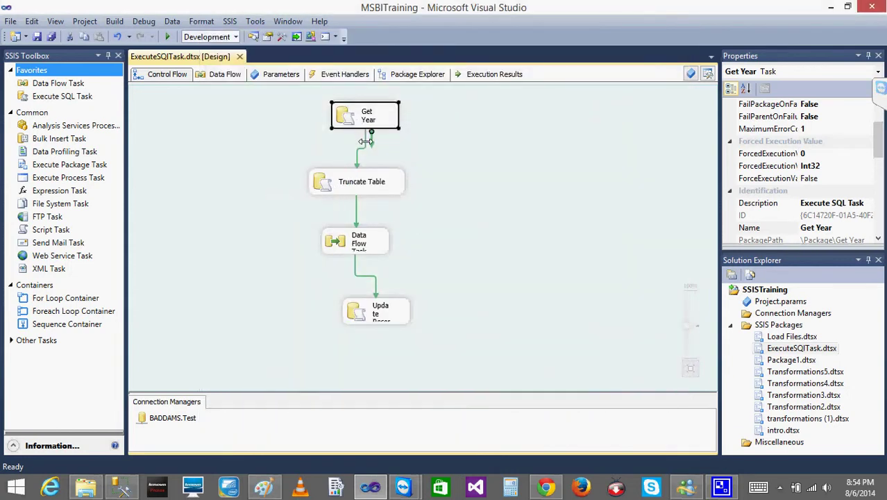
# Step: Edit the precedence constraint between Get Year and Truncate Table, setting its evaluation operation to Expression
pyautogui.click(366, 141)
pyautogui.rightClick(365, 141)
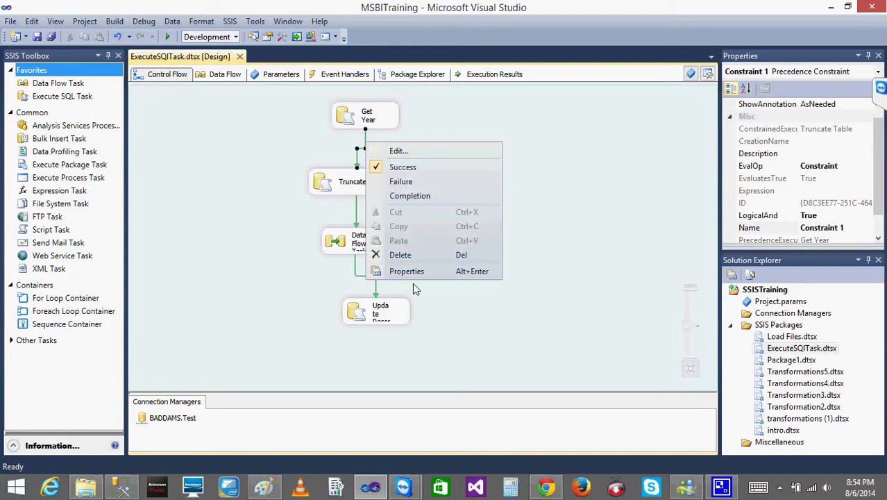
pyautogui.click(406, 152)
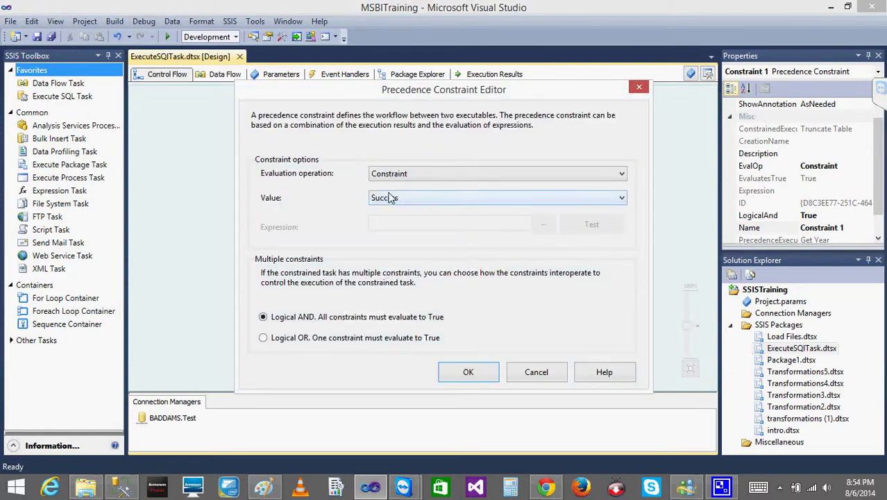
pyautogui.click(382, 176)
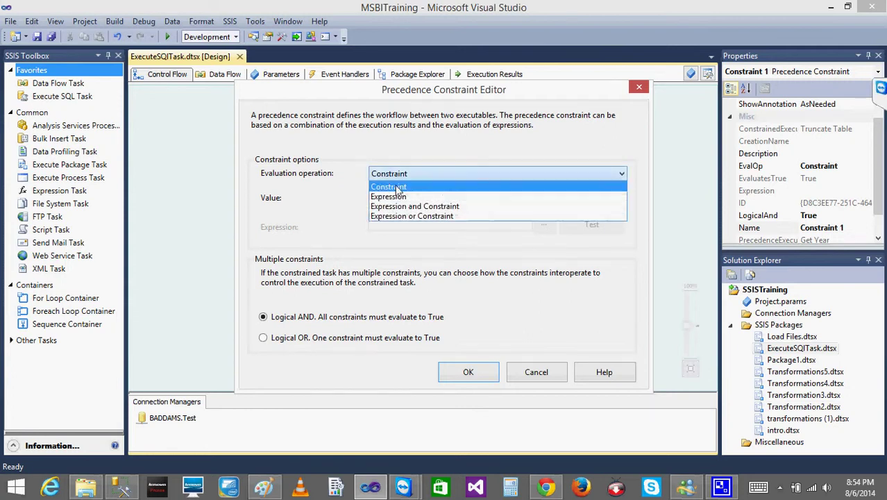
pyautogui.click(398, 199)
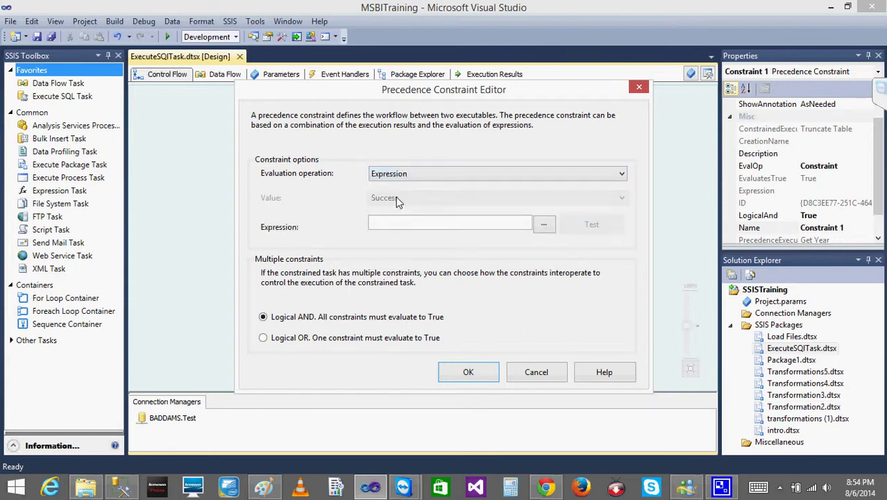
# Step: Build the constraint expression @[User::Year]==9999 from the Year variable, evaluate it, and apply it to the constraint
pyautogui.click(545, 229)
pyautogui.click(230, 70)
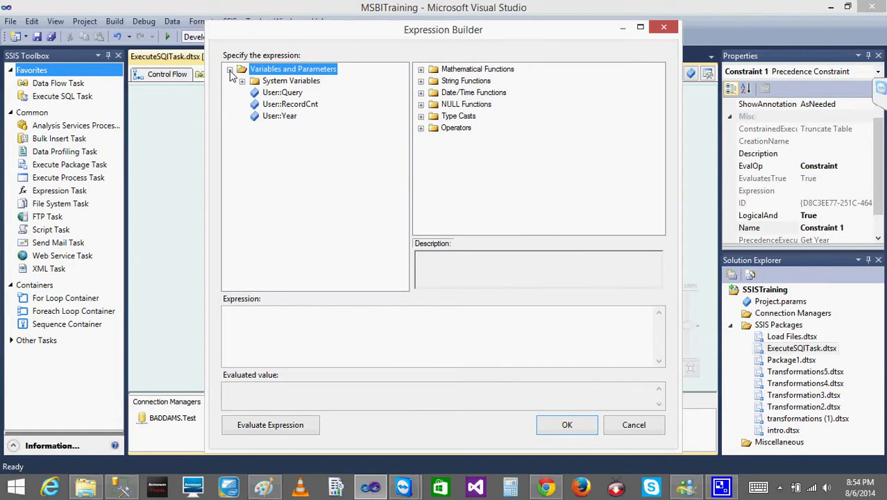
pyautogui.moveTo(279, 116); pyautogui.dragTo(282, 334)
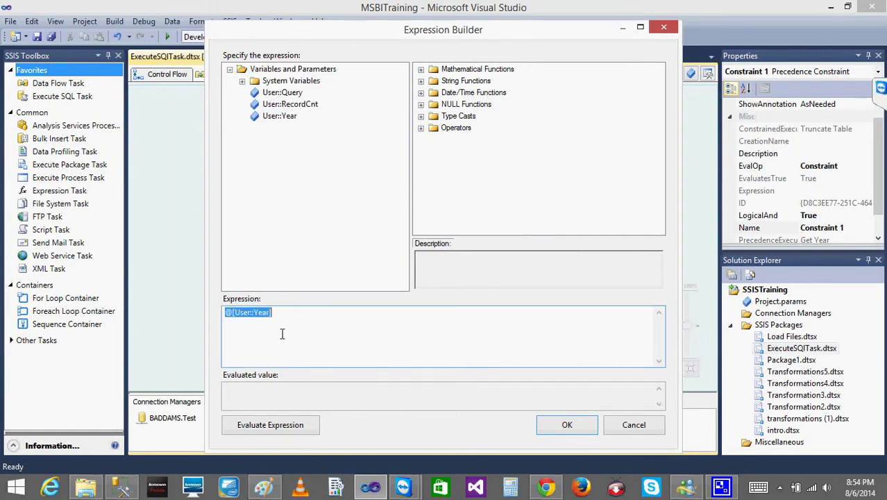
pyautogui.click(313, 313)
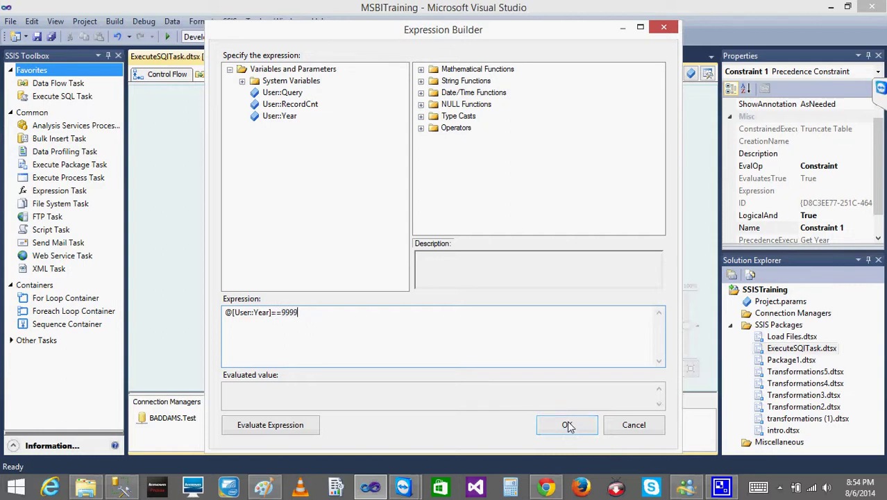
pyautogui.click(273, 428)
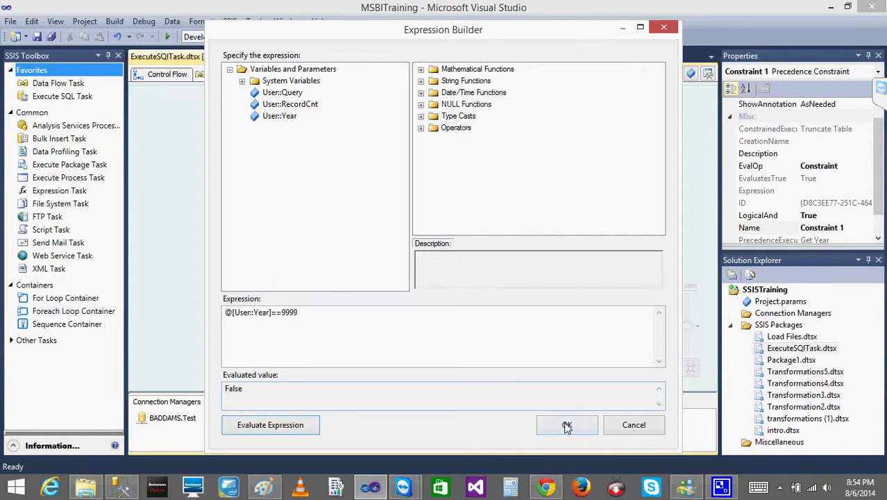
pyautogui.click(567, 424)
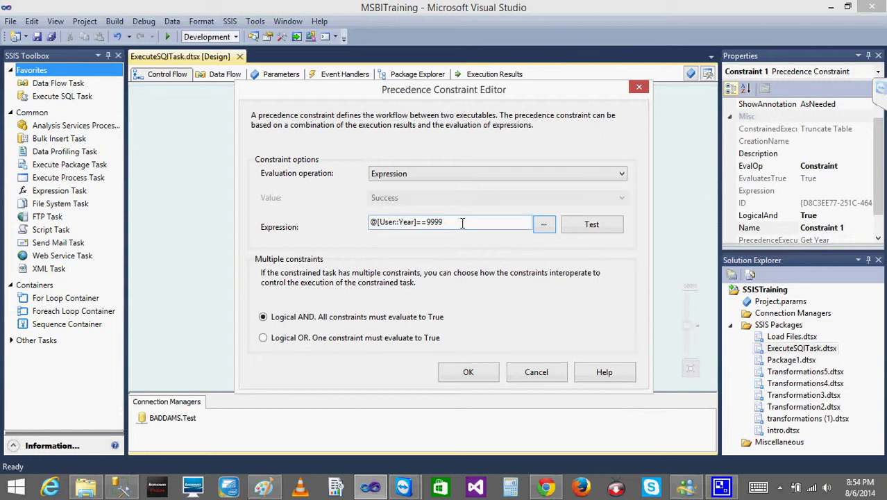
pyautogui.click(468, 372)
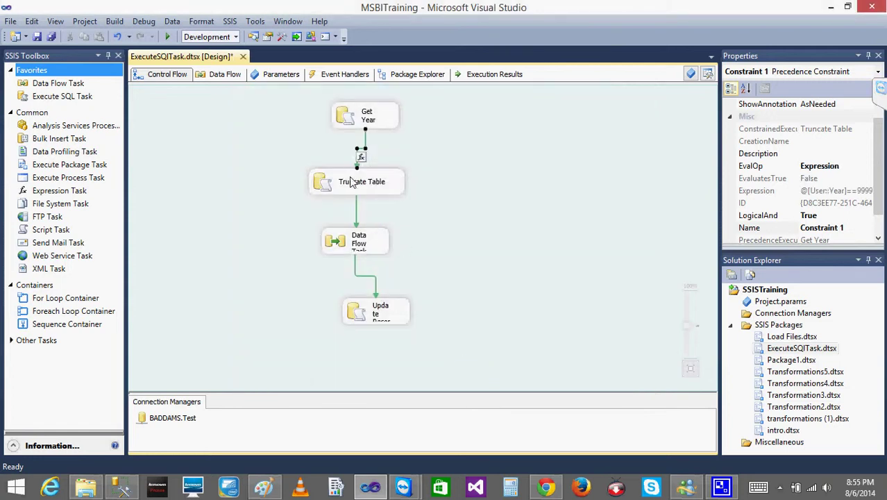
# Step: Change the Get Year to Truncate Table constraint expression to @[User::Year]!=9999, test it, and apply the change
pyautogui.doubleClick(365, 138)
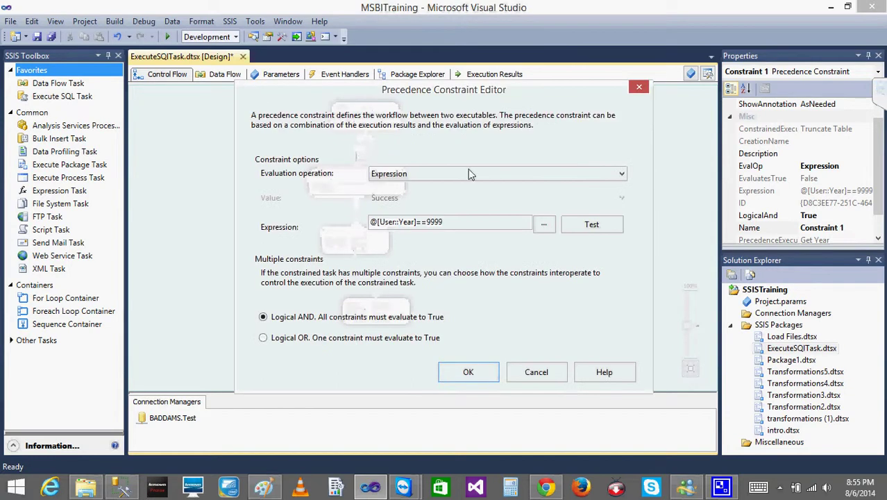
pyautogui.click(425, 223)
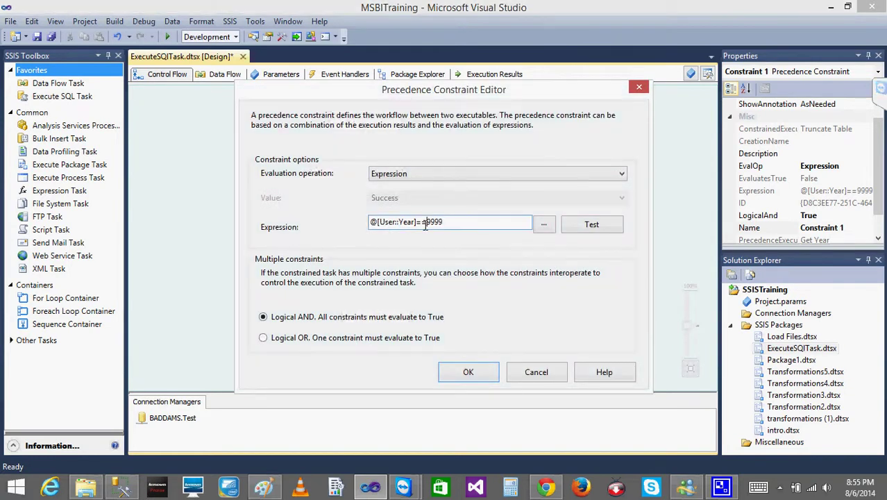
pyautogui.press('BackSpace')
pyautogui.write('!')
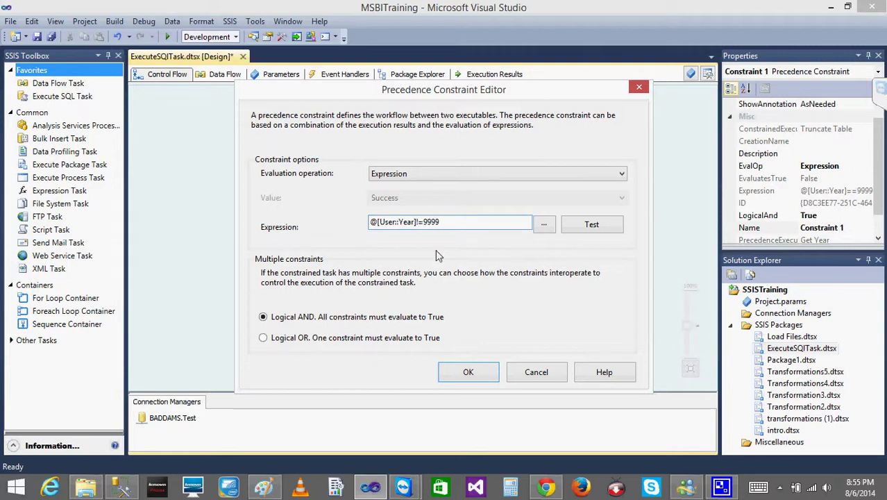
pyautogui.click(592, 225)
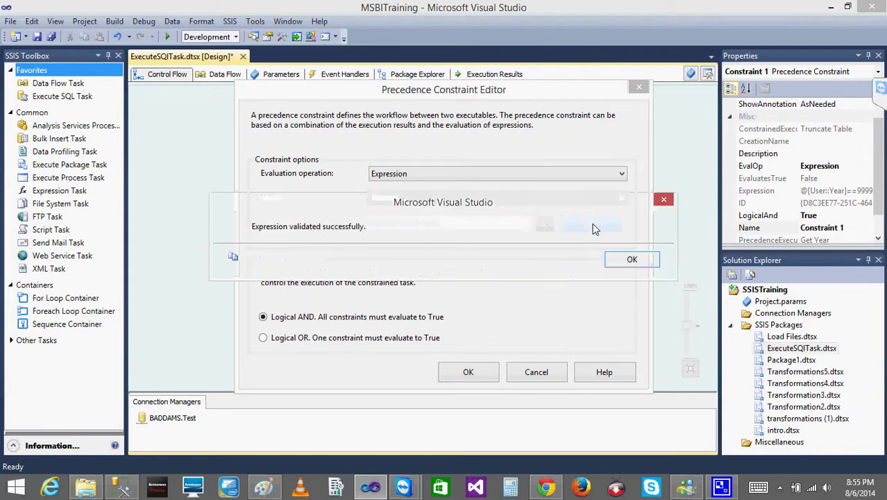
pyautogui.press('Return')
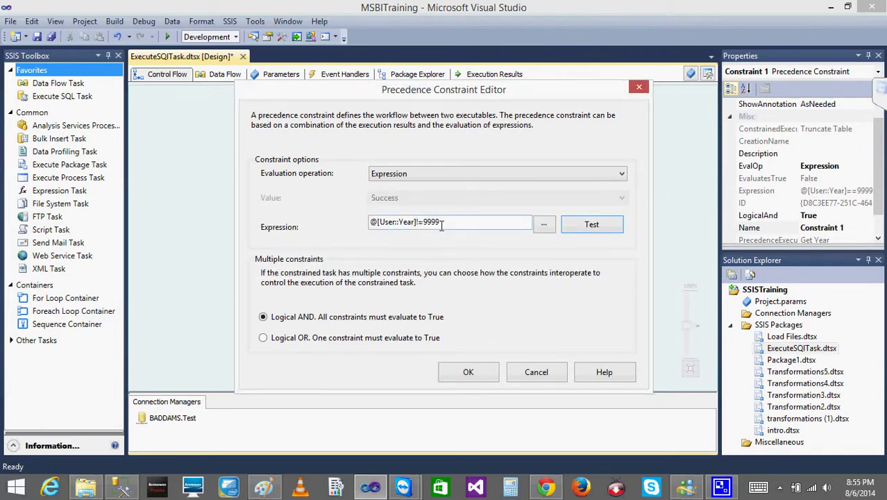
pyautogui.click(468, 371)
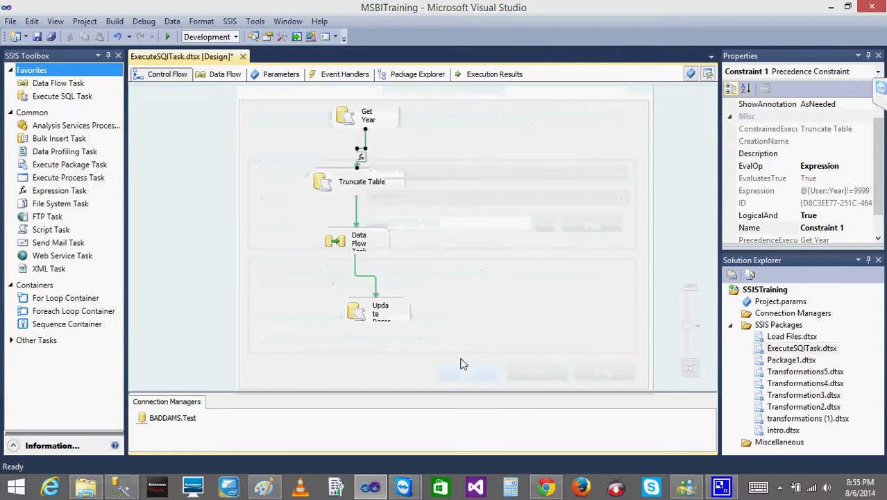
# Step: Rerun the SELECT Year UNION ALL SELECT 9999 query in SQL Server Management Studio, and return to the package in Visual Studio
pyautogui.click(338, 179)
pyautogui.click(341, 247)
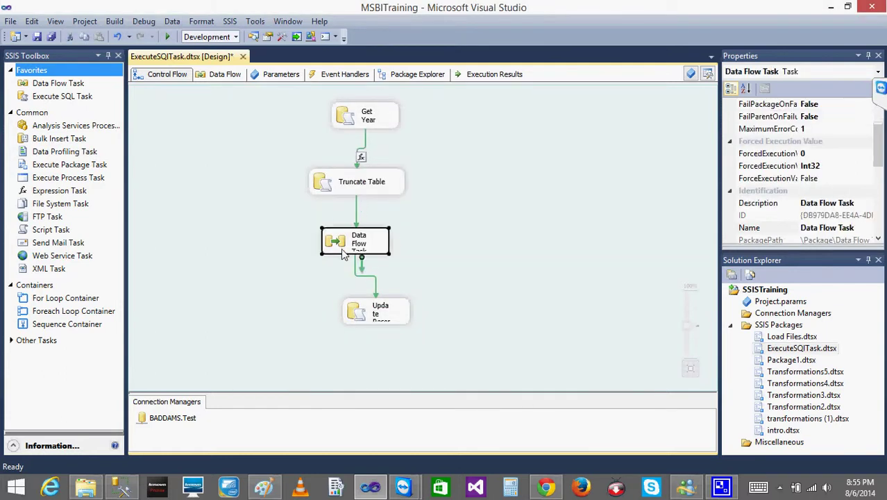
pyautogui.click(431, 225)
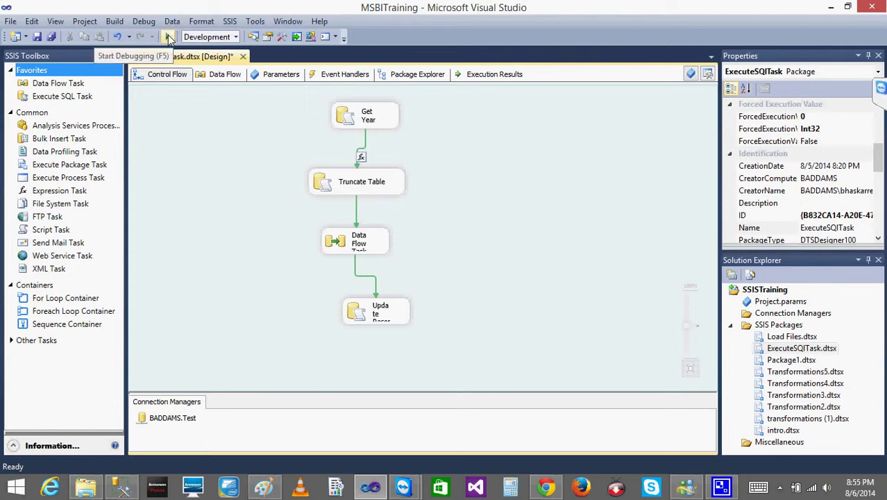
pyautogui.click(122, 486)
pyautogui.moveTo(387, 154); pyautogui.dragTo(313, 140)
pyautogui.click(168, 58)
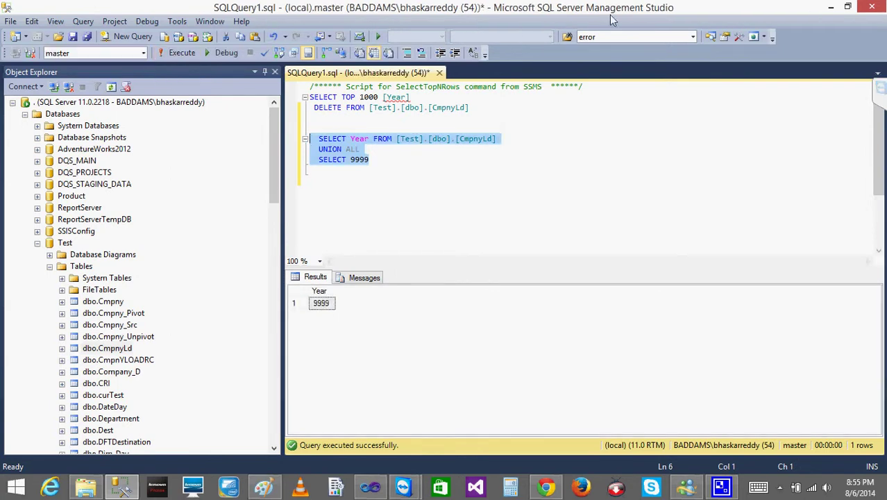
pyautogui.click(831, 7)
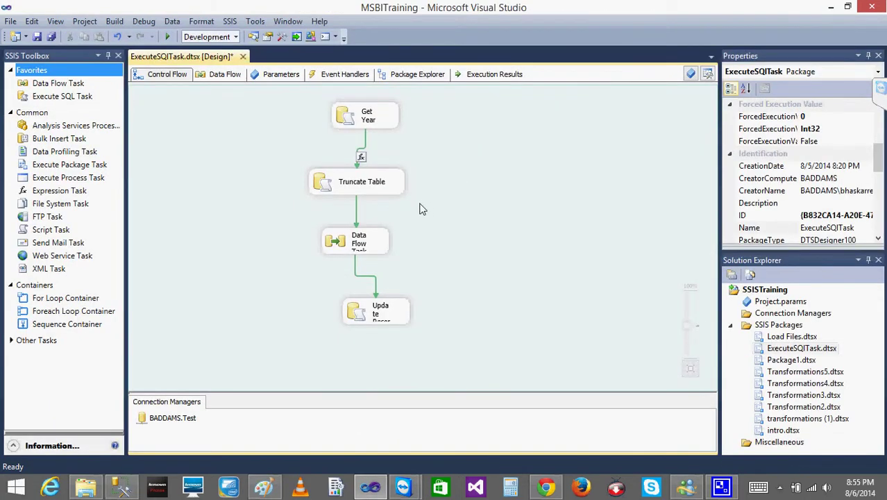
# Step: Review the expression on the constraint between Get Year and Truncate Table, and close its editor with the expression unchanged
pyautogui.doubleClick(365, 136)
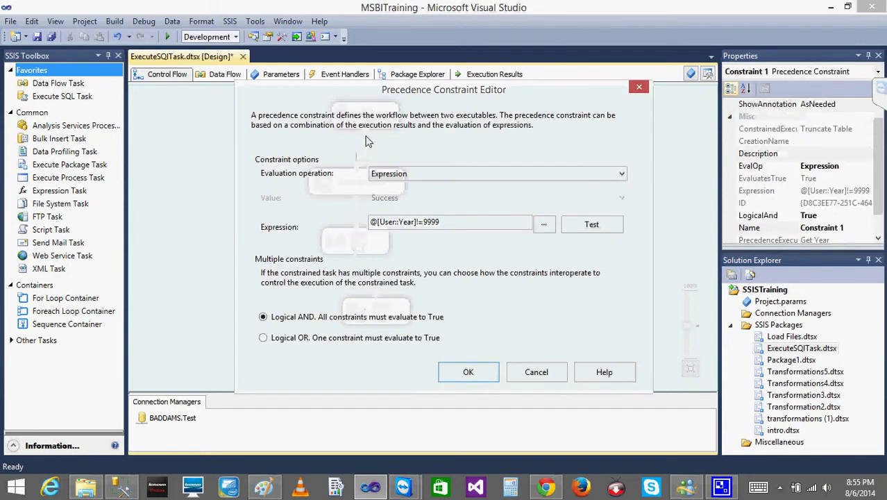
pyautogui.click(536, 372)
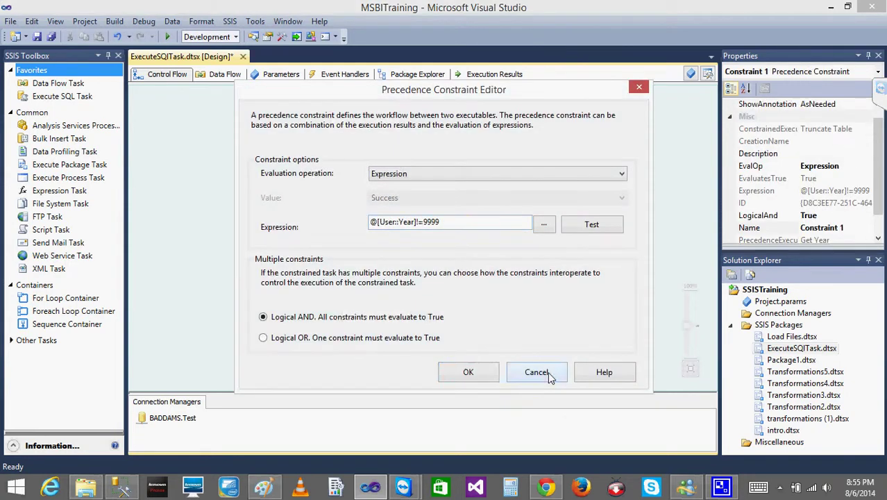
pyautogui.click(361, 186)
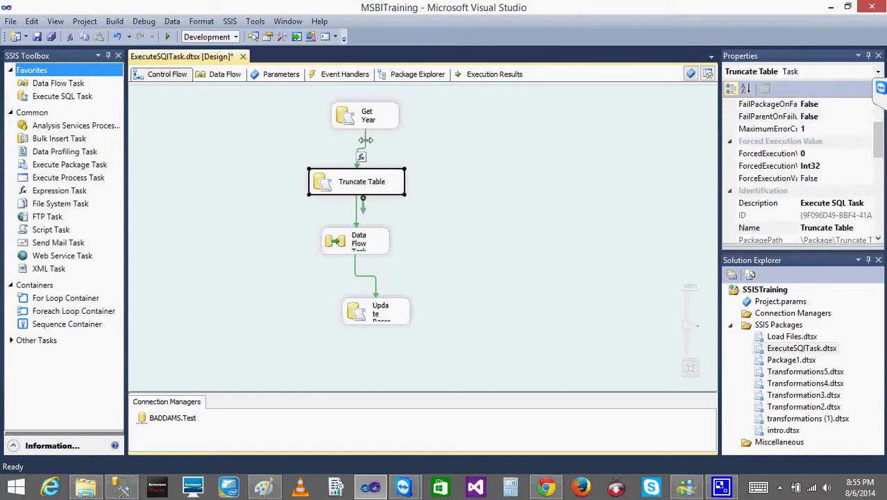
pyautogui.doubleClick(365, 141)
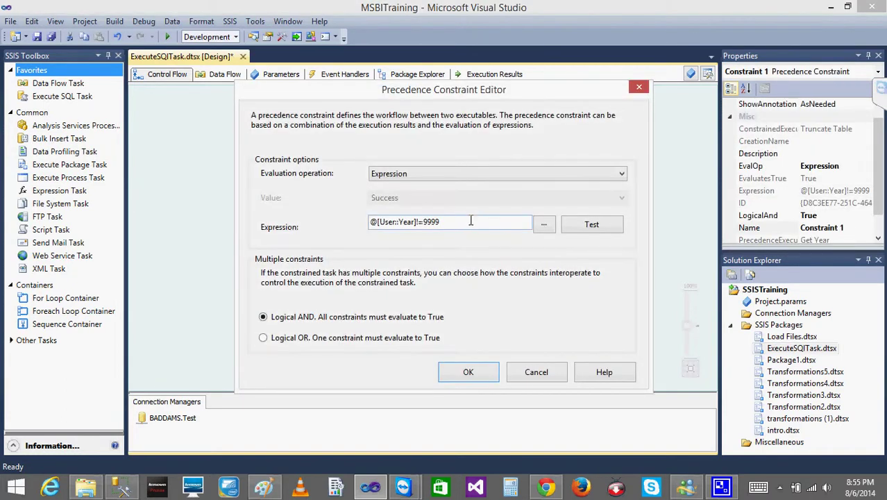
pyautogui.moveTo(399, 222); pyautogui.dragTo(412, 223)
pyautogui.click(458, 221)
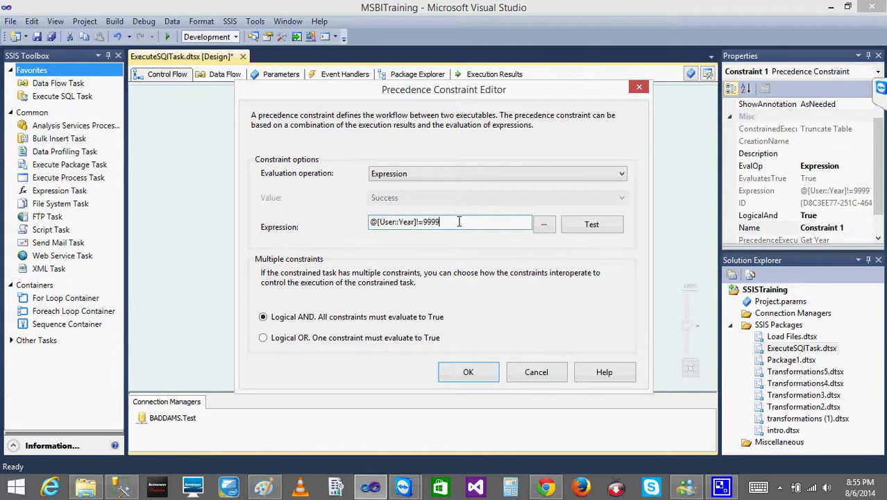
pyautogui.click(470, 374)
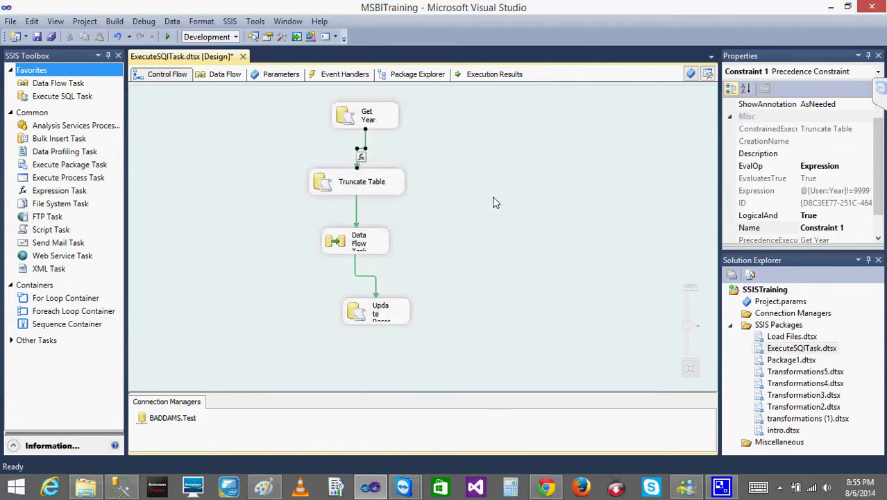
# Step: Run the ExecuteSQlTask package, inspect which control flow tasks execute, and switch to SQL Server Management Studio
pyautogui.click(495, 202)
pyautogui.click(169, 39)
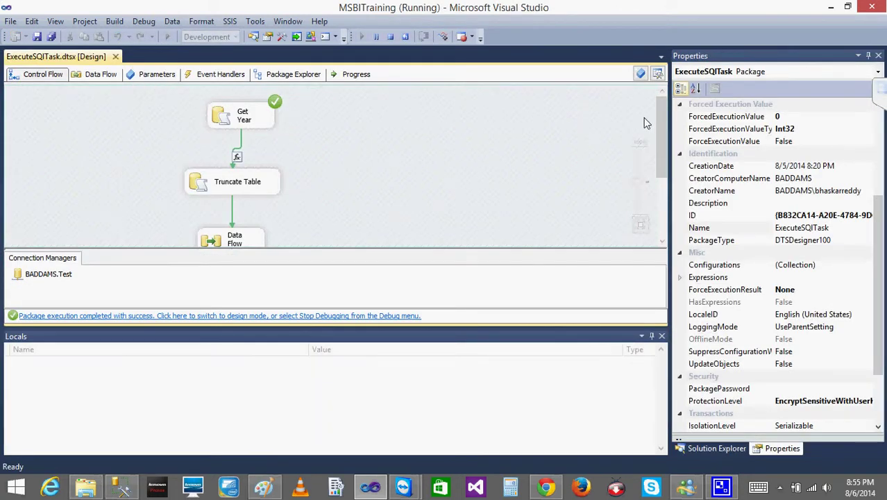
pyautogui.moveTo(666, 139)
pyautogui.mouseDown()
pyautogui.moveTo(665, 182)
pyautogui.moveTo(662, 149)
pyautogui.mouseUp()
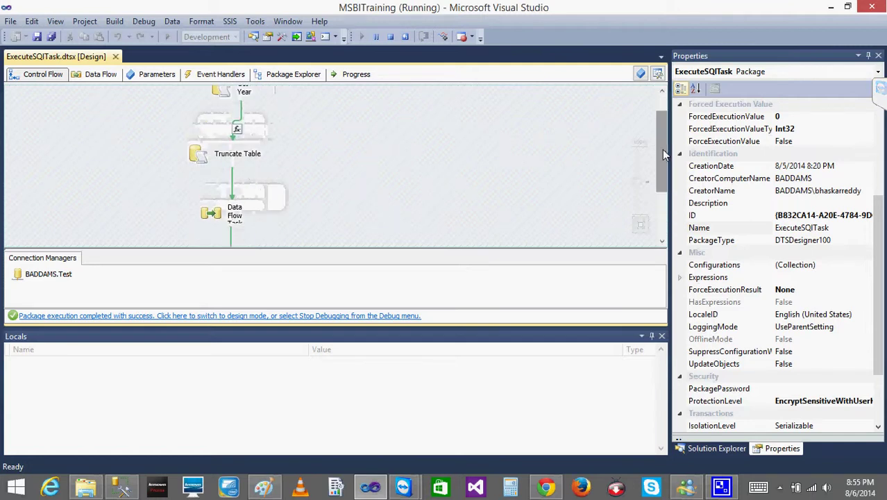
pyautogui.click(115, 492)
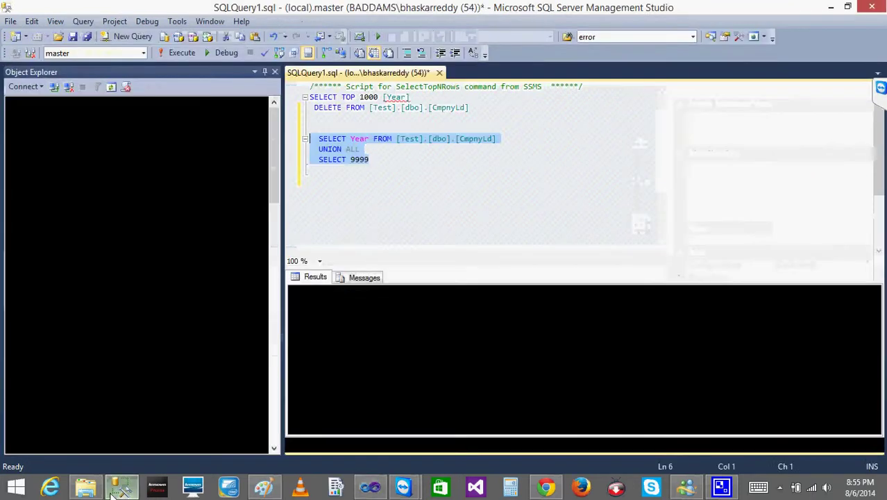
# Step: Open the dbo.CmpnyLd table rows for editing, add a row with Year 2010, and return to the package in Visual Studio
pyautogui.click(108, 350)
pyautogui.rightClick(107, 352)
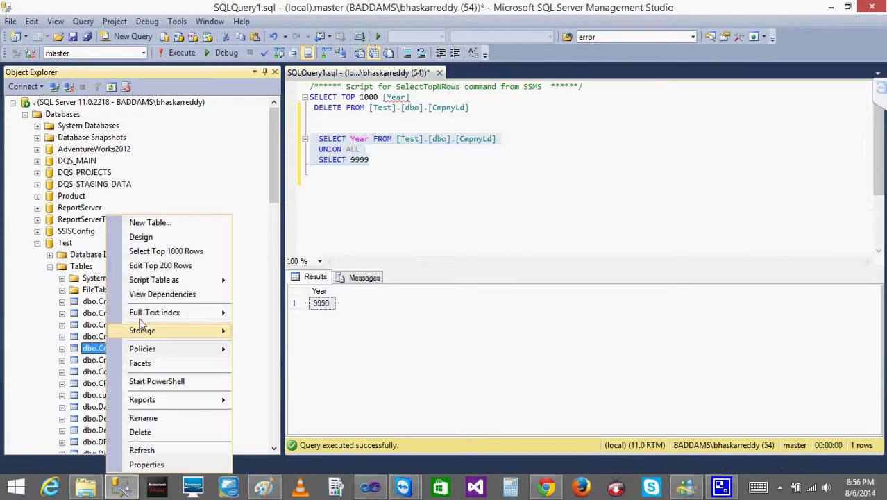
pyautogui.click(160, 265)
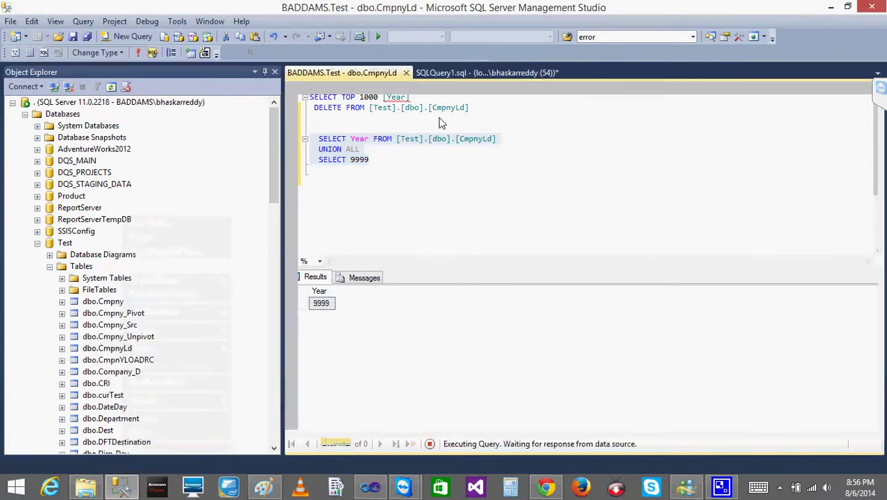
pyautogui.write('2010')
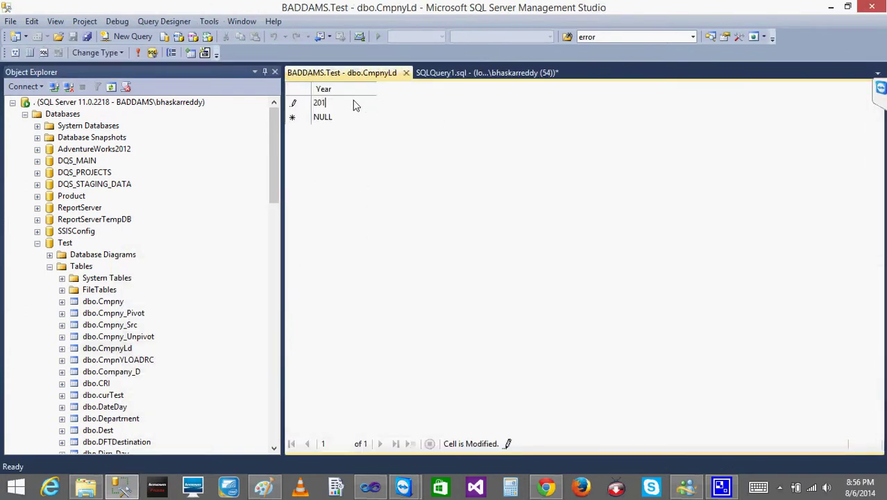
pyautogui.click(419, 74)
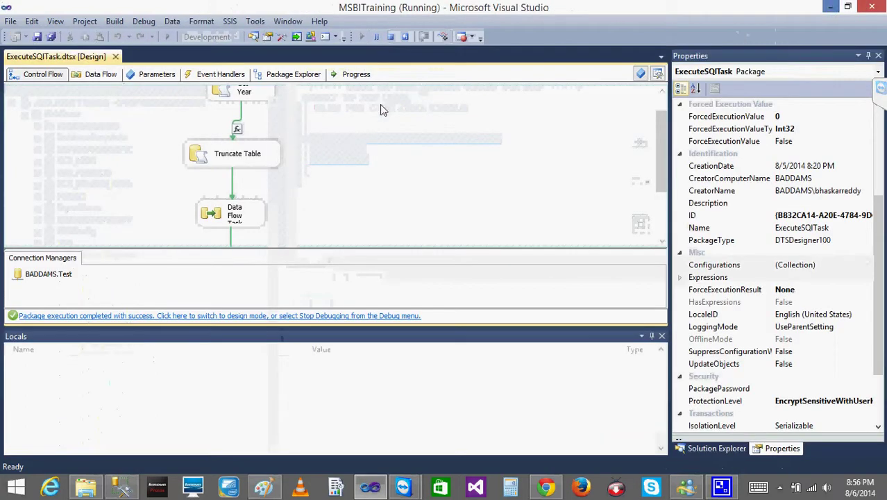
# Step: Rerun the ExecuteSQlTask package, and execute the selected SELECT Year UNION ALL SELECT 9999 query in SQL Server Management Studio
pyautogui.click(390, 36)
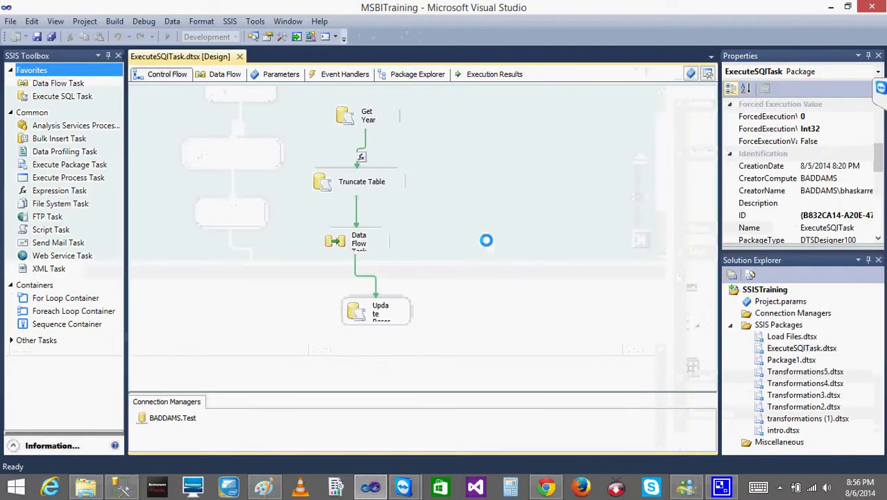
pyautogui.click(167, 36)
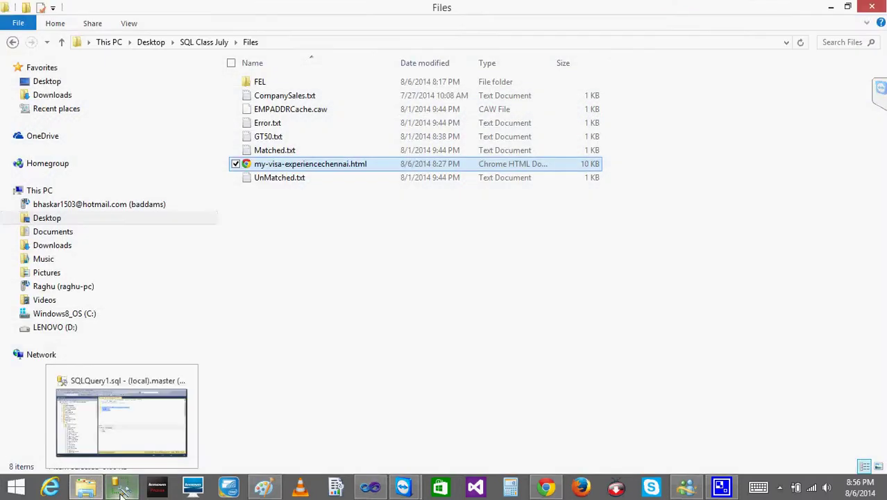
pyautogui.click(121, 486)
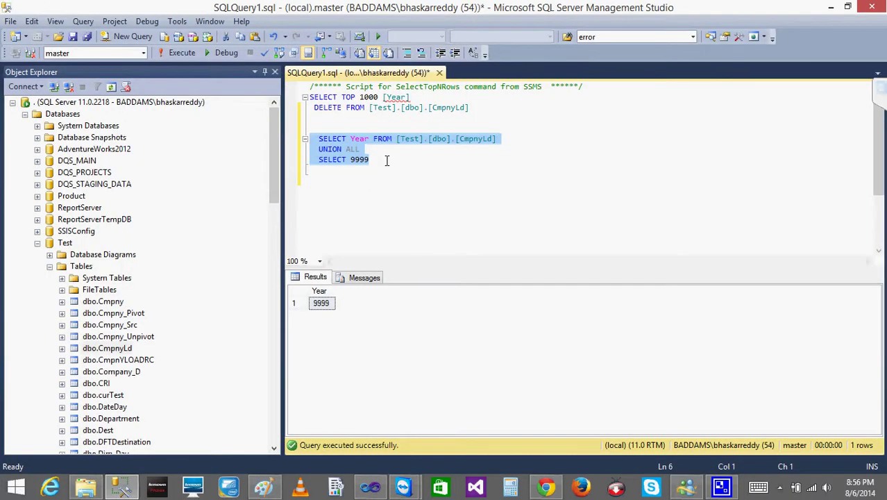
pyautogui.click(179, 52)
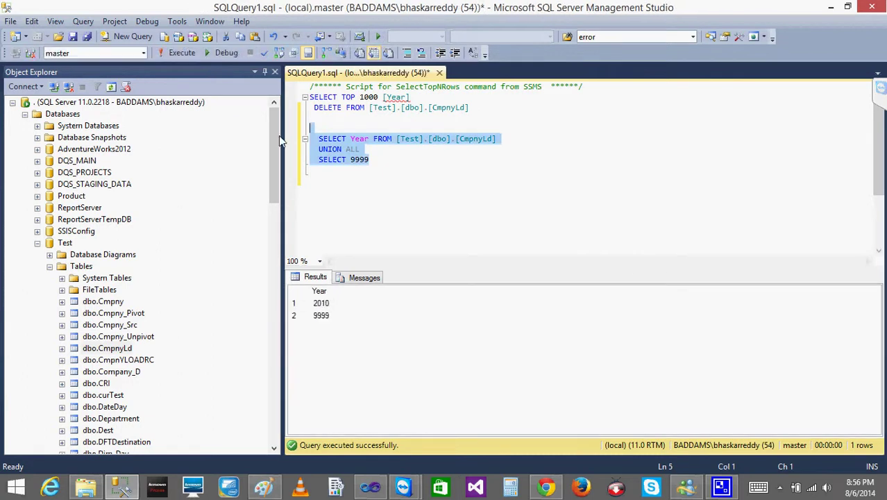
# Step: Return to Visual Studio, inspect which control flow tasks executed, and stop debugging the package
pyautogui.click(831, 7)
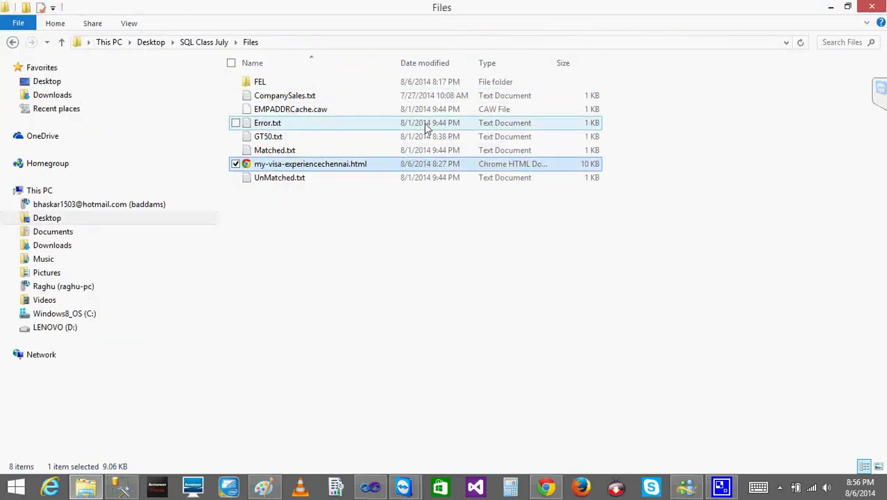
pyautogui.click(831, 7)
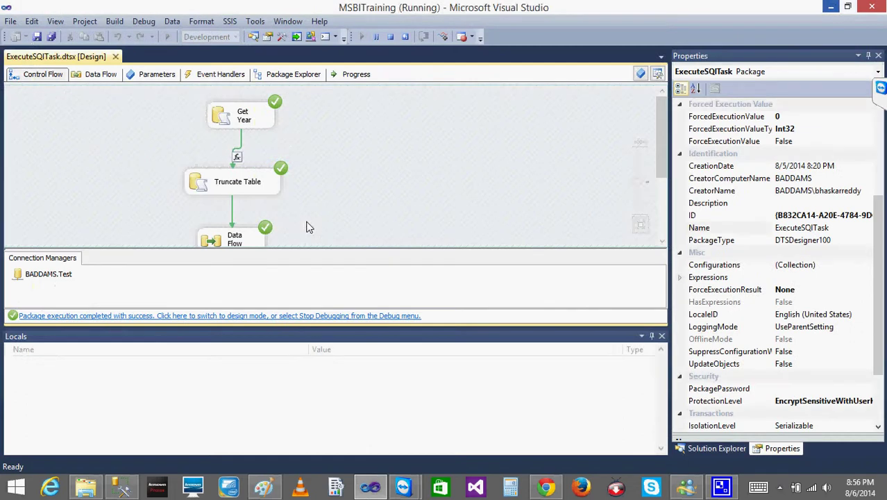
pyautogui.click(389, 37)
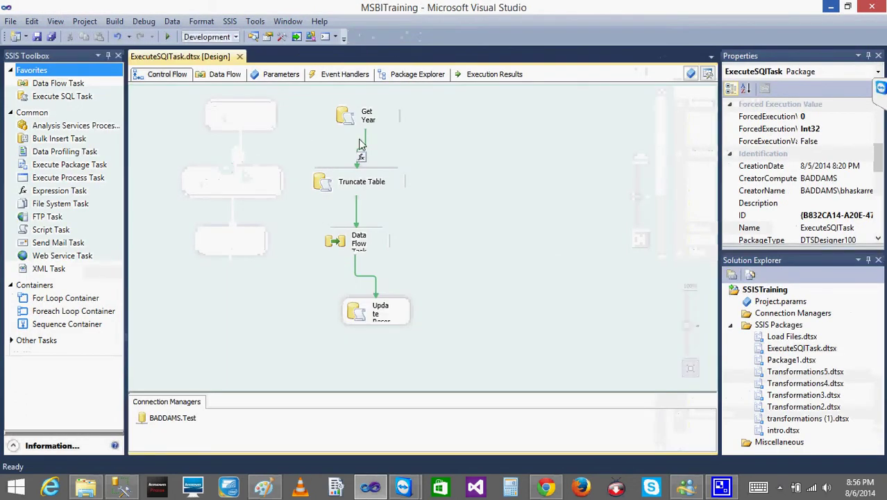
# Step: Try the Constraint evaluation operation on the constraint between Get Year and Truncate Table, and switch it back to Expression
pyautogui.doubleClick(362, 147)
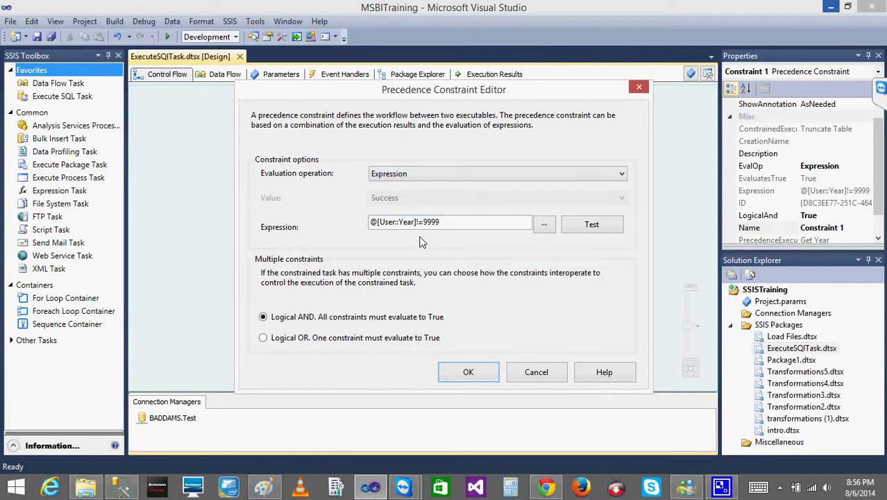
pyautogui.click(413, 173)
pyautogui.click(398, 185)
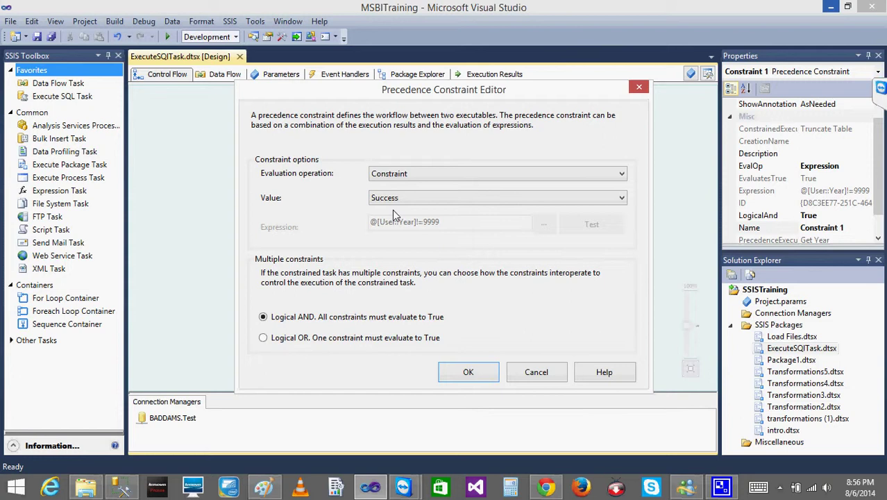
pyautogui.click(411, 172)
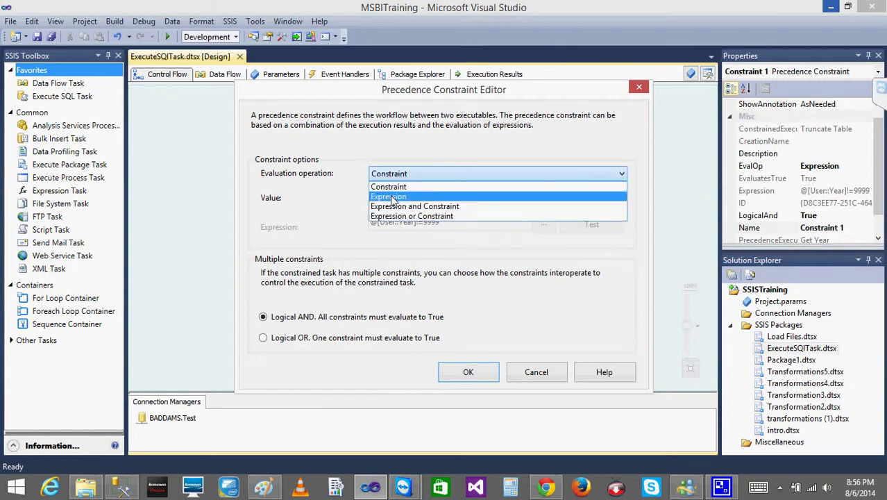
pyautogui.click(394, 199)
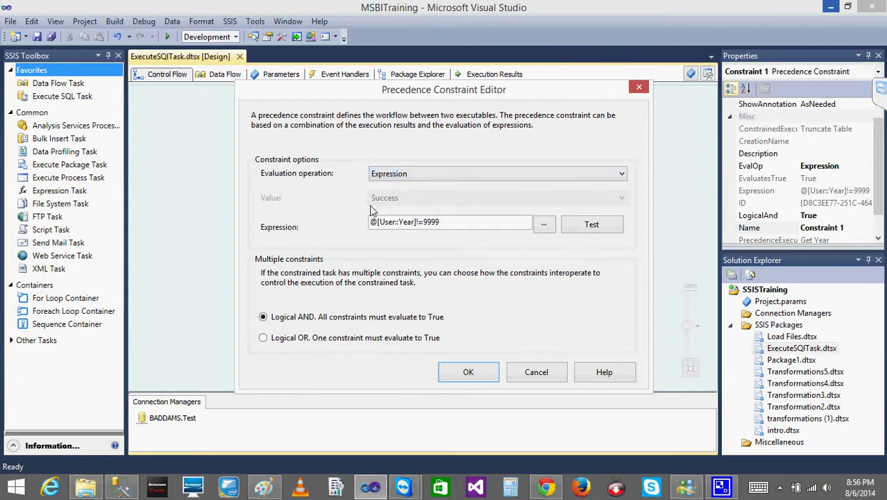
pyautogui.moveTo(402, 93); pyautogui.dragTo(505, 83)
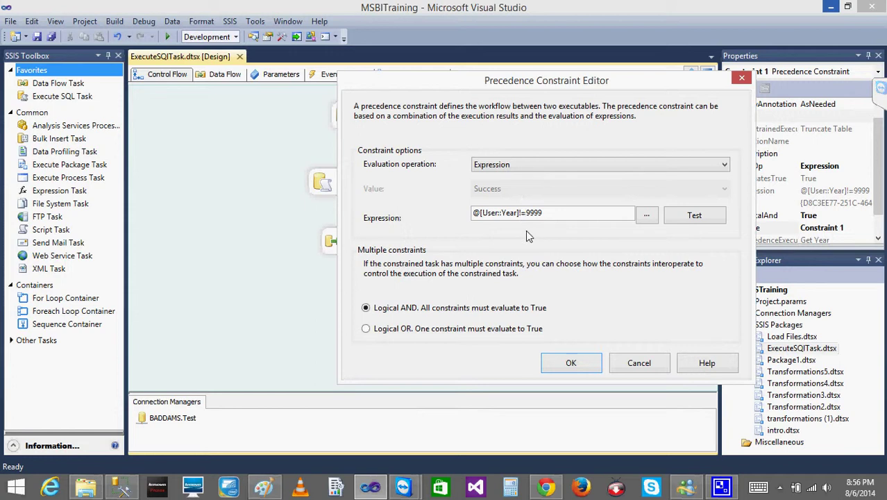
# Step: Set the evaluation operation to Expression and Constraint, and review its Success value and the @[User::Year]!=9999 expression
pyautogui.click(511, 167)
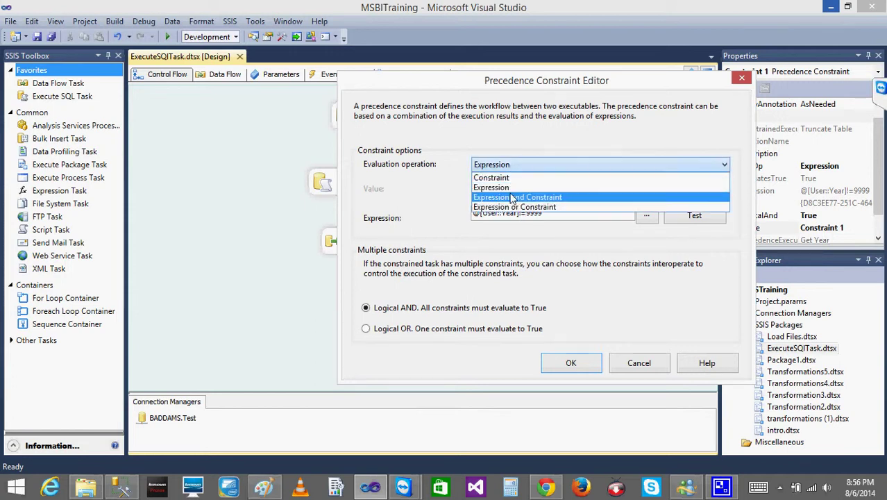
pyautogui.click(511, 198)
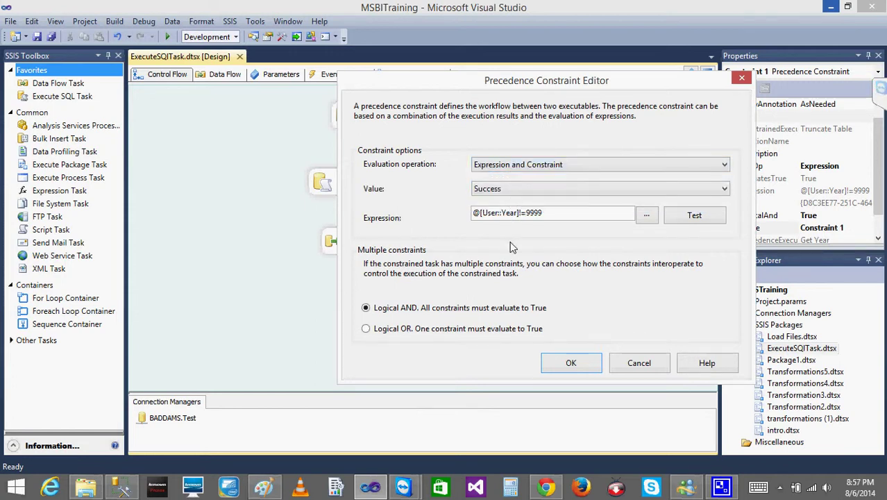
pyautogui.click(489, 189)
pyautogui.click(490, 189)
pyautogui.click(549, 216)
pyautogui.moveTo(549, 215); pyautogui.dragTo(475, 213)
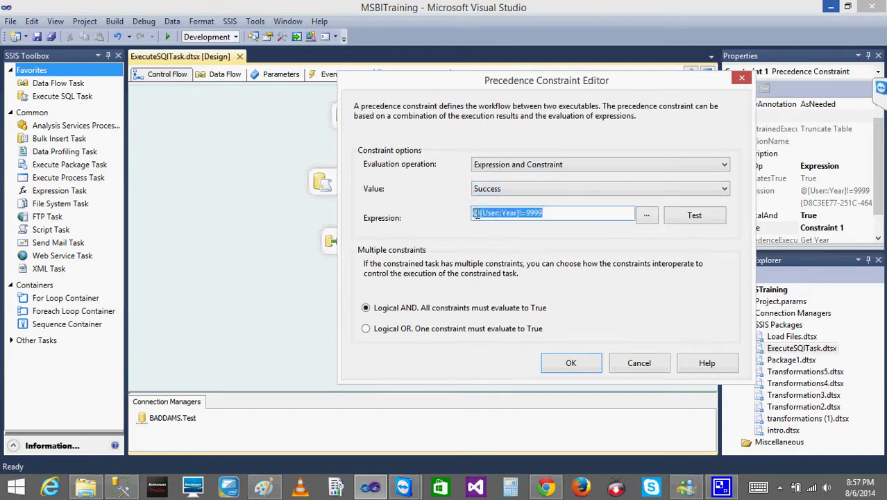
pyautogui.click(569, 211)
# Step: Switch the evaluation operation to Expression or Constraint, and review the value and expression it combines
pyautogui.click(546, 167)
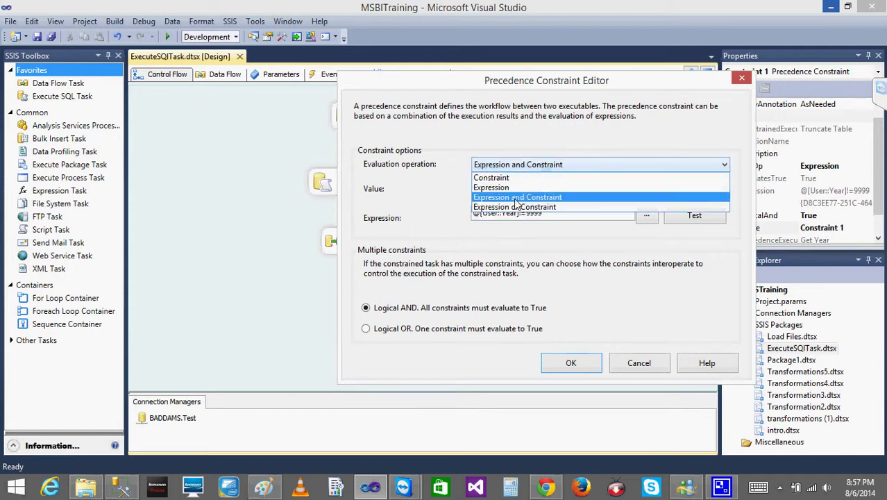
pyautogui.click(517, 207)
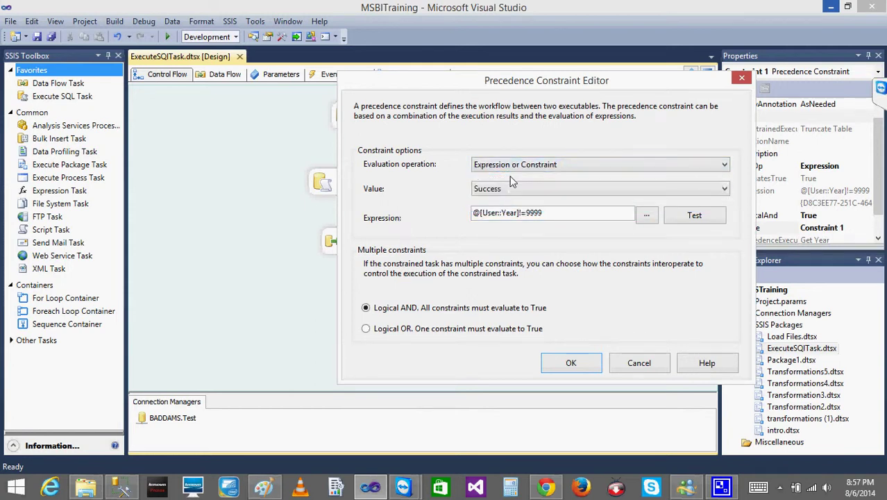
pyautogui.click(504, 187)
pyautogui.click(505, 194)
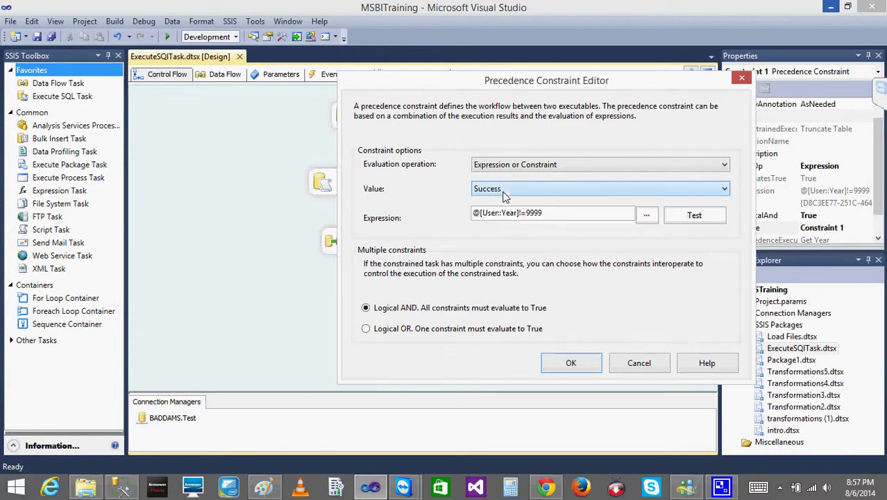
pyautogui.moveTo(551, 217); pyautogui.dragTo(474, 213)
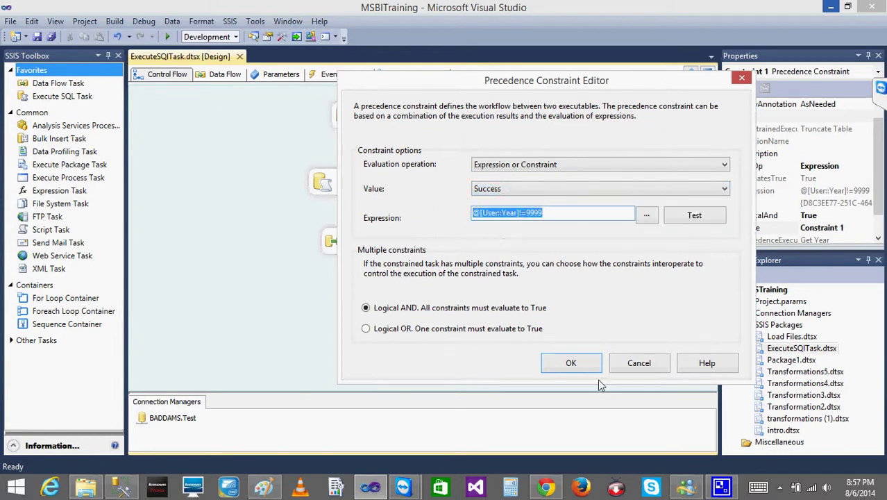
# Step: Switch the evaluation operation back to Expression and Constraint, check the value options and expression, and discard the constraint changes
pyautogui.click(539, 169)
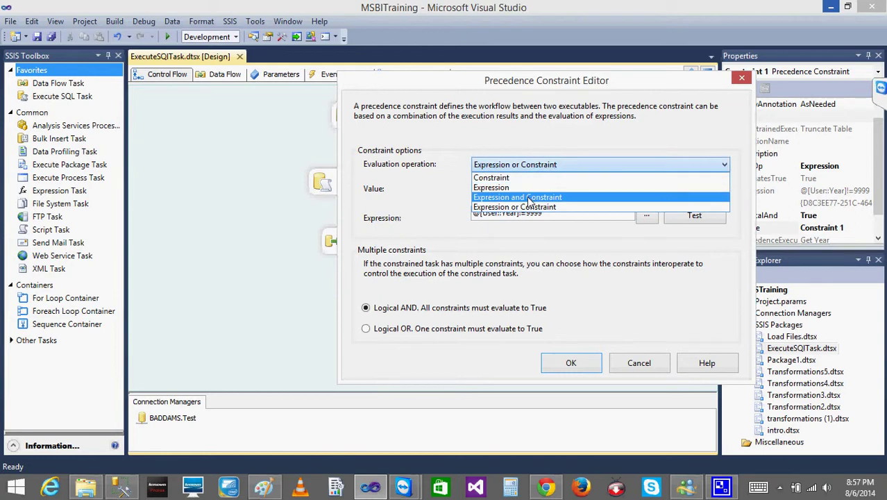
pyautogui.click(530, 198)
pyautogui.click(511, 194)
pyautogui.click(511, 194)
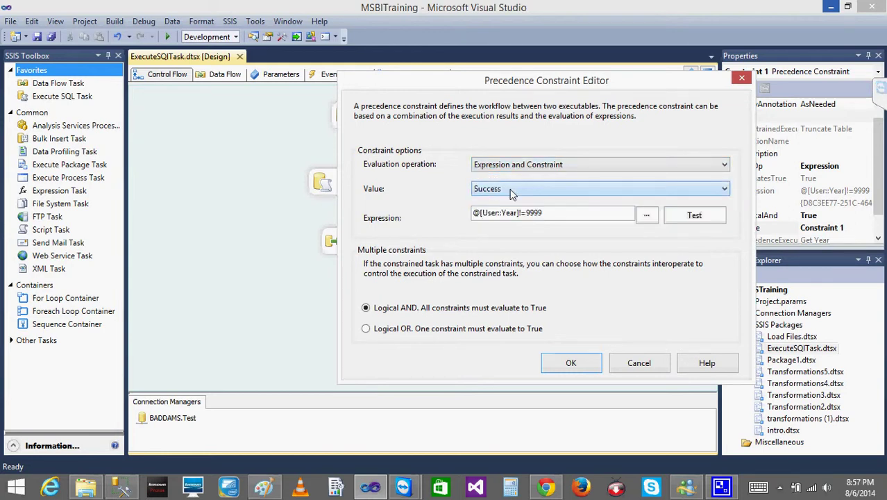
pyautogui.click(491, 191)
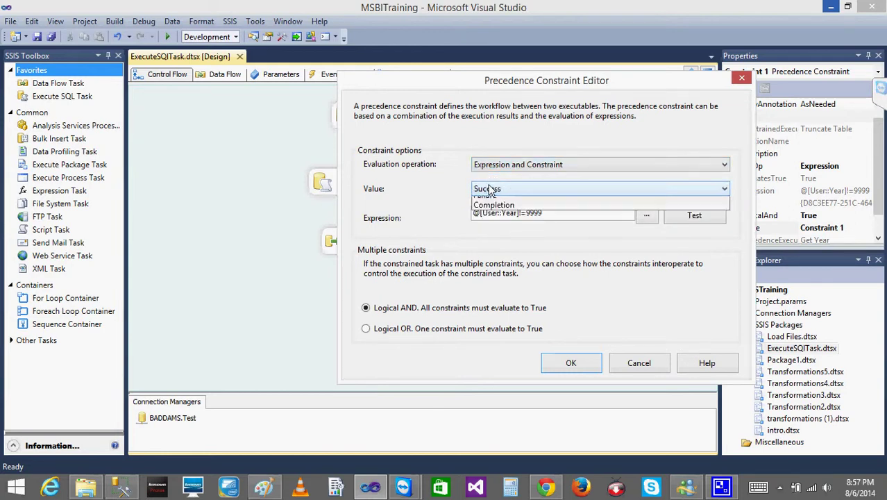
pyautogui.click(490, 194)
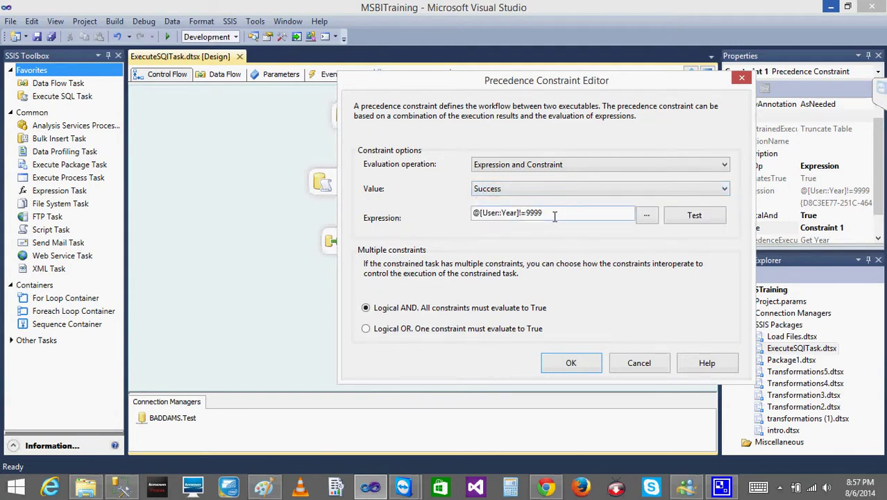
pyautogui.moveTo(554, 215); pyautogui.dragTo(438, 216)
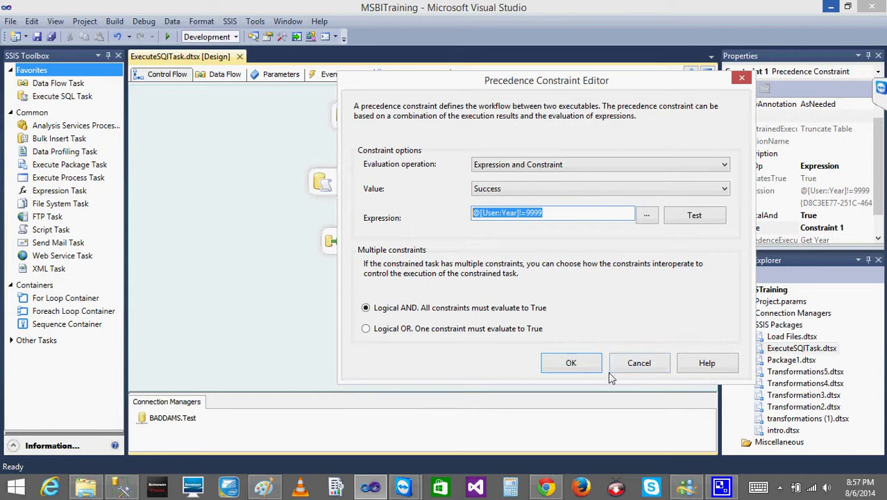
pyautogui.click(639, 364)
# Step: Reopen the constraint between Get Year and Truncate Table, and set its evaluation operation to Constraint with the value Success
pyautogui.doubleClick(359, 125)
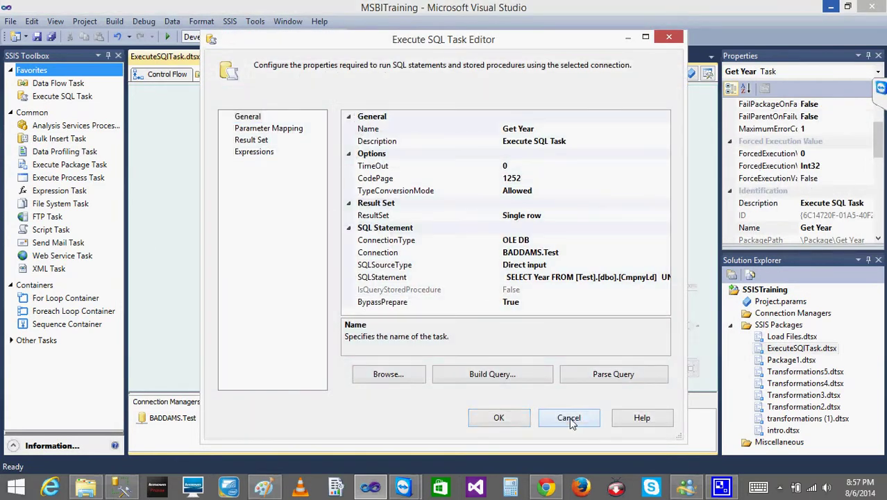
pyautogui.click(569, 419)
pyautogui.doubleClick(367, 142)
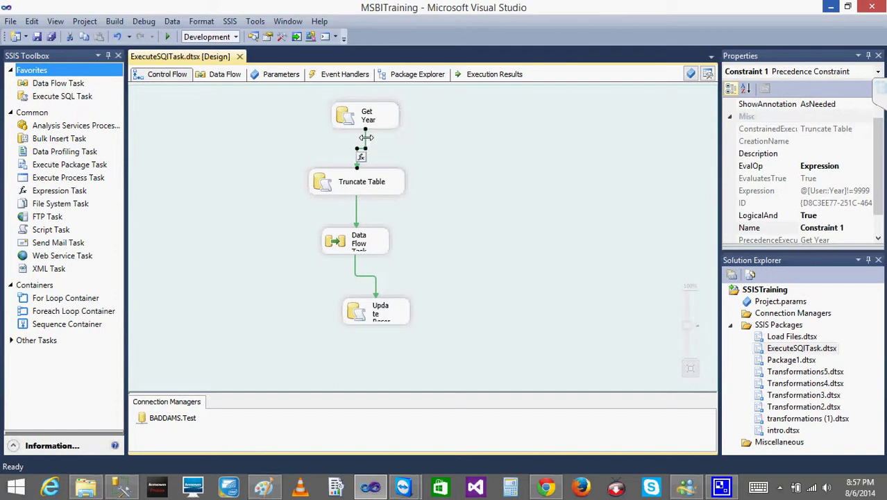
pyautogui.click(423, 178)
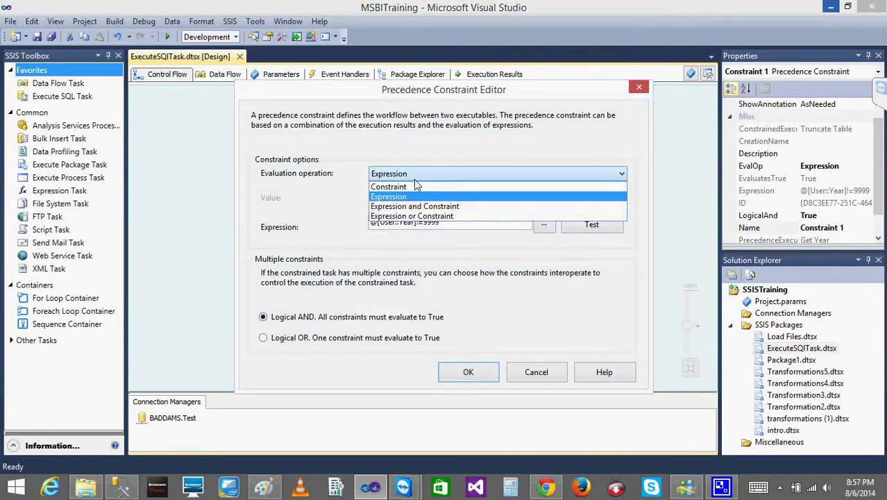
pyautogui.click(415, 185)
pyautogui.click(415, 198)
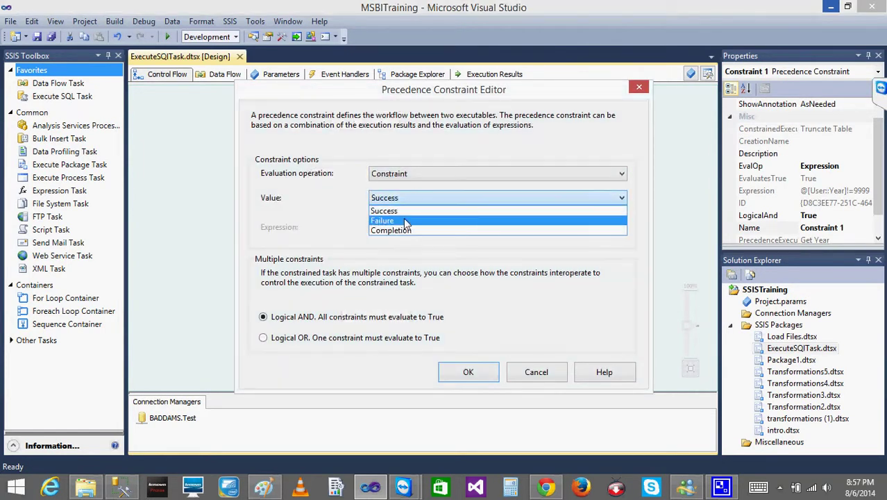
pyautogui.click(420, 211)
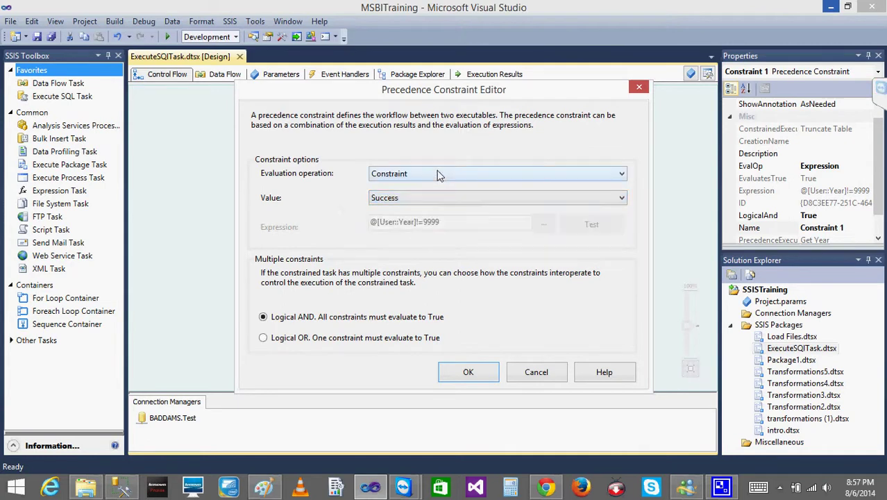
# Step: Switch the evaluation operation to Expression and to Expression and Constraint, check the value options and expression, and discard the constraint changes
pyautogui.click(437, 175)
pyautogui.click(406, 196)
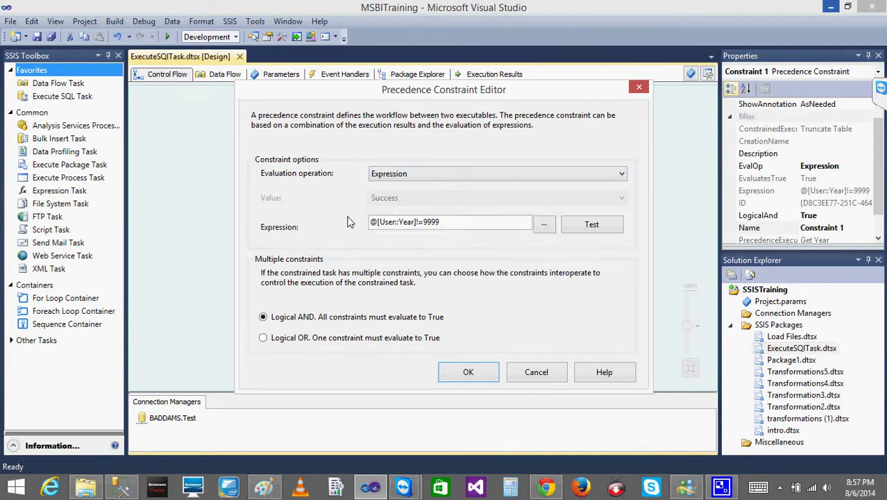
pyautogui.click(399, 175)
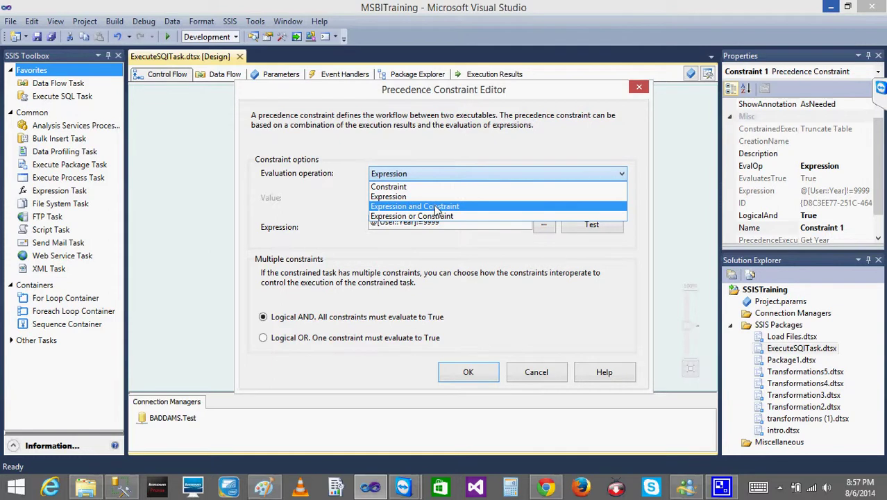
pyautogui.click(436, 210)
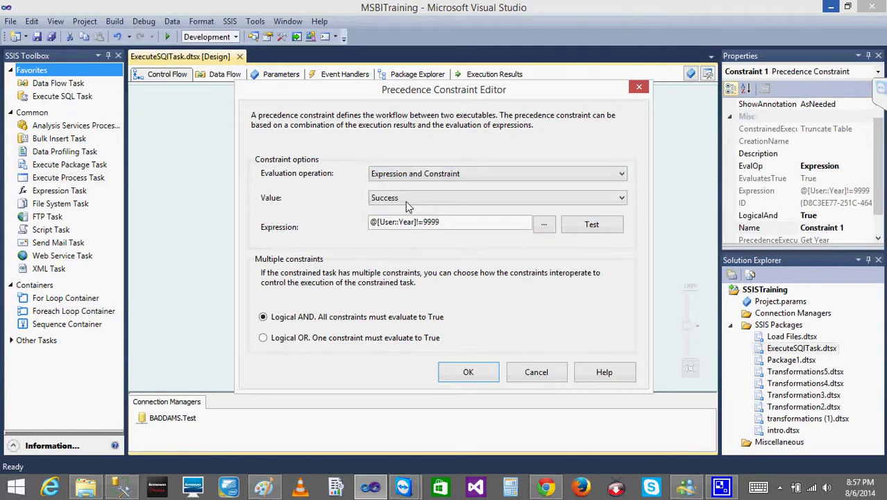
pyautogui.click(406, 201)
pyautogui.click(405, 201)
pyautogui.click(403, 222)
pyautogui.click(542, 377)
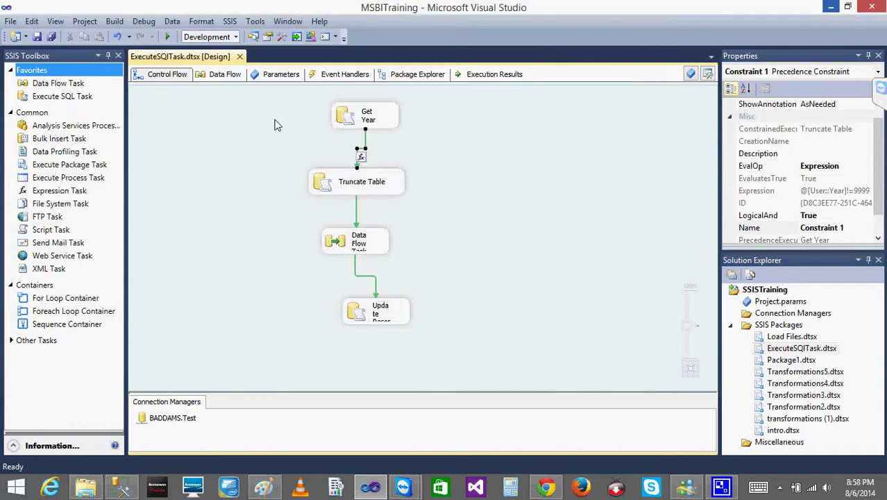
# Step: Create a new SSIS package in the SSISTraining project
pyautogui.rightClick(773, 326)
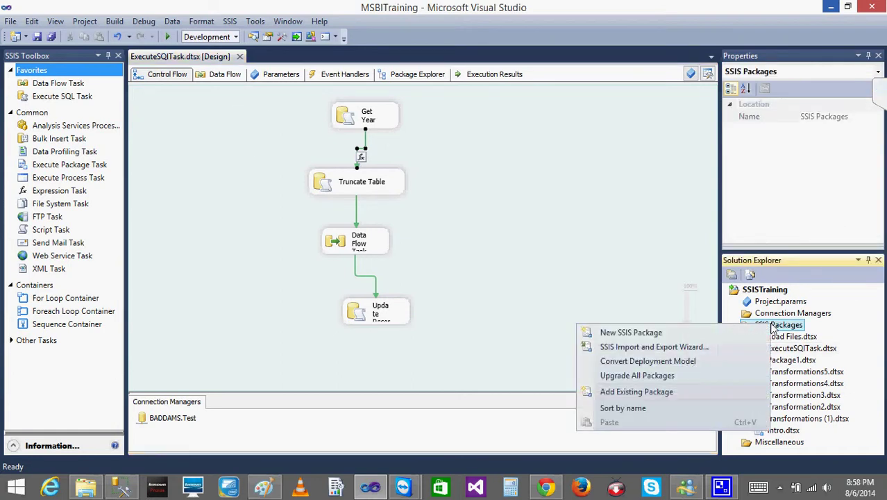
pyautogui.click(682, 332)
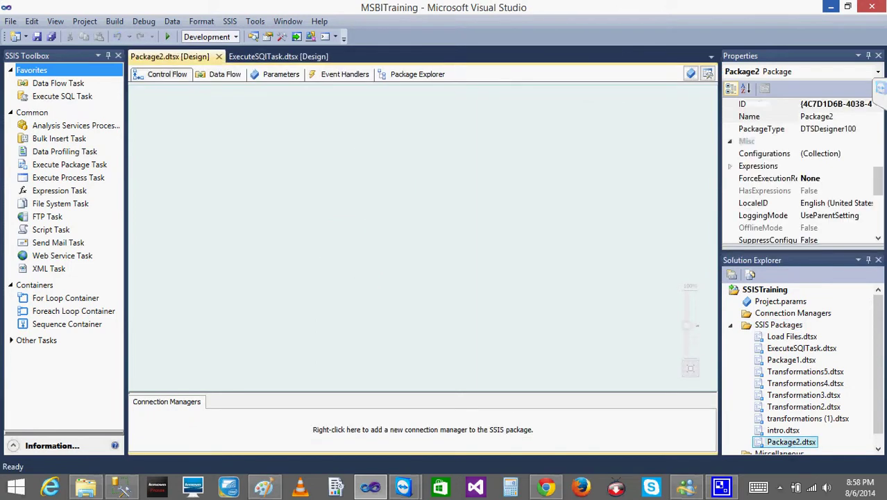
pyautogui.click(792, 442)
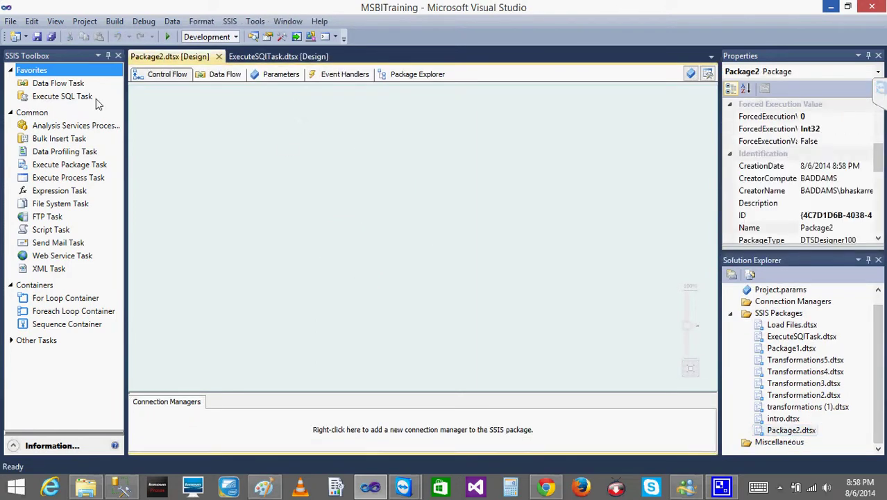
# Step: Add two Execute SQL Tasks side by side and a Data Flow Task below them to the Package2 control flow
pyautogui.moveTo(71, 98); pyautogui.dragTo(215, 143)
pyautogui.moveTo(43, 95); pyautogui.dragTo(397, 142)
pyautogui.moveTo(78, 87); pyautogui.dragTo(296, 220)
# Step: Open the editor of the first Execute SQL Task with its Name property ready for editing
pyautogui.click(248, 150)
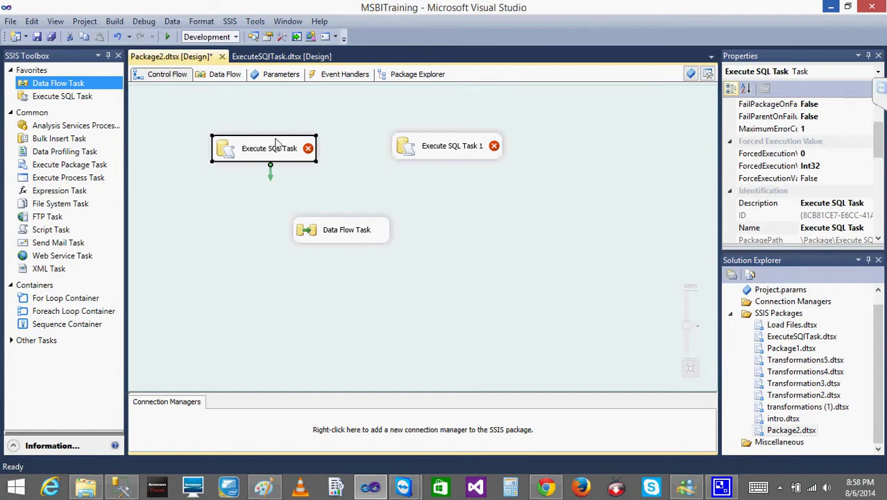
pyautogui.doubleClick(278, 148)
pyautogui.click(565, 417)
pyautogui.doubleClick(276, 158)
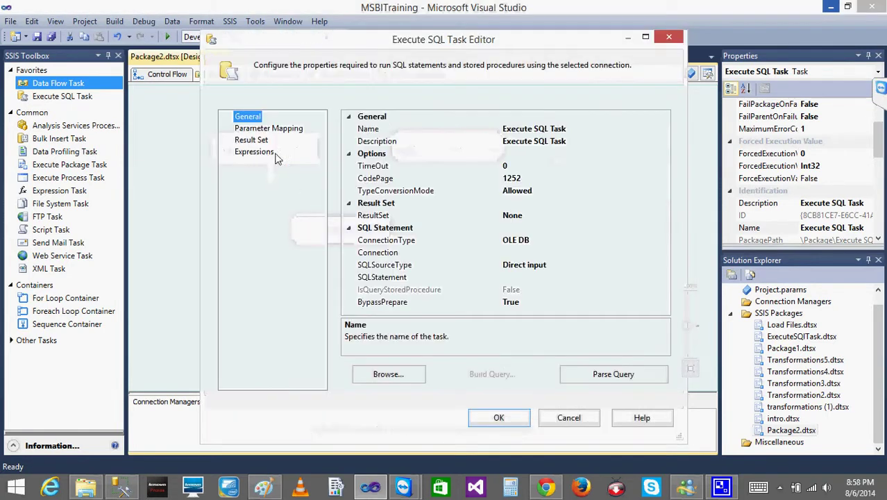
pyautogui.click(580, 129)
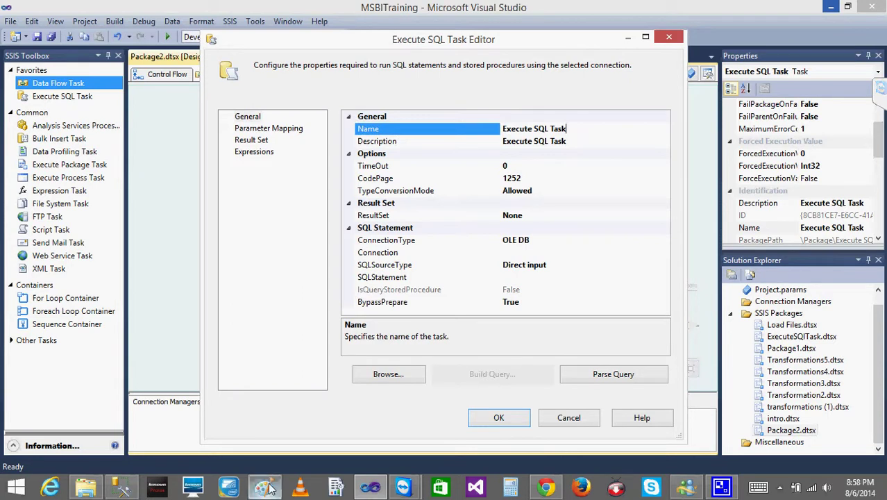
# Step: Switch to SQL Server Management Studio and write WAITFOR DELAY '00:00:05' below the existing query
pyautogui.click(123, 486)
pyautogui.click(394, 169)
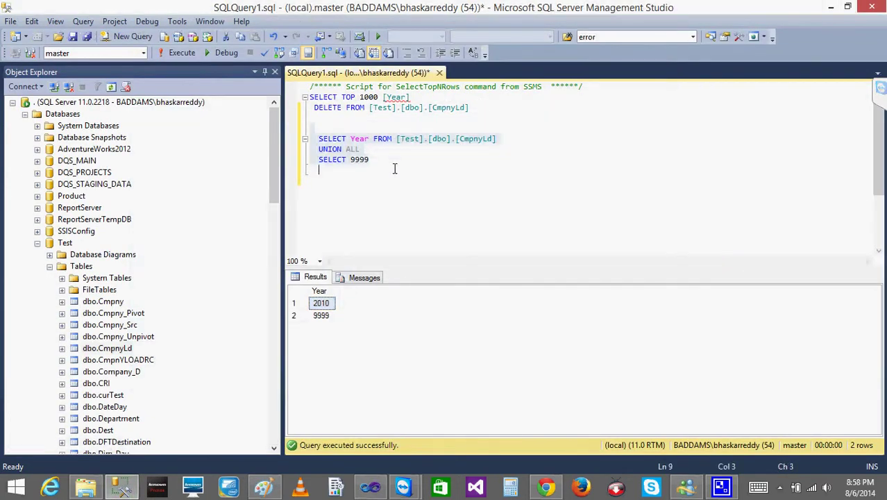
pyautogui.press('Return')
pyautogui.press('Return')
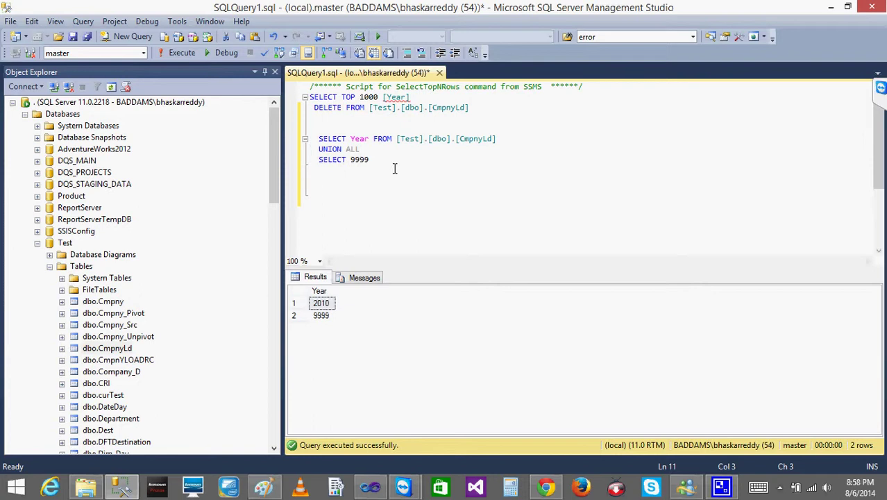
pyautogui.write("WAITFOR DELAY '00")
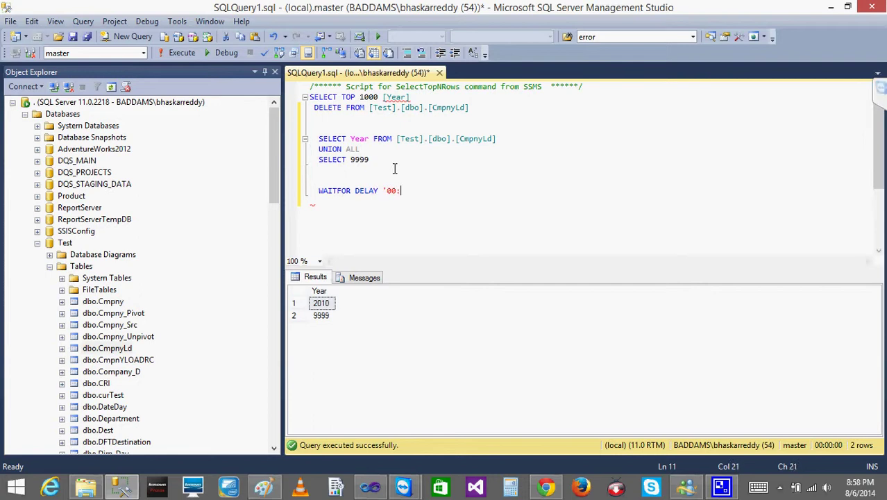
pyautogui.write(":00:05'")
# Step: Execute only the WAITFOR DELAY statement and copy it
pyautogui.moveTo(429, 191); pyautogui.dragTo(314, 190)
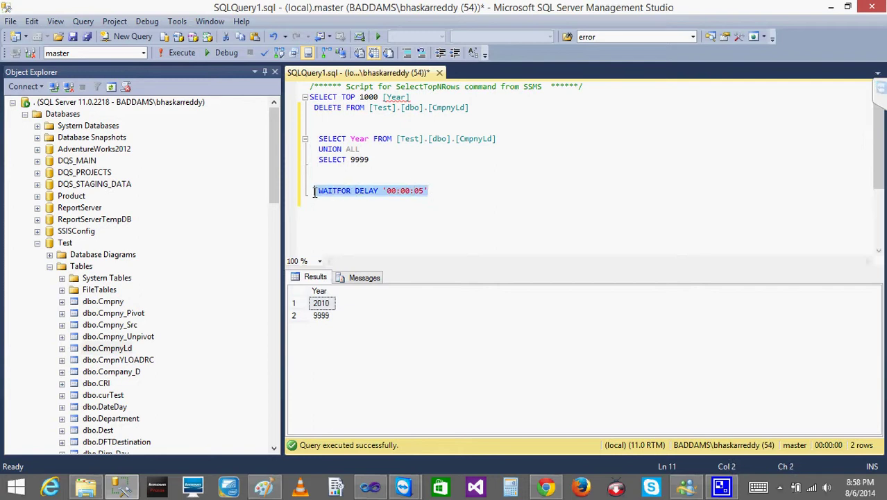
pyautogui.click(164, 55)
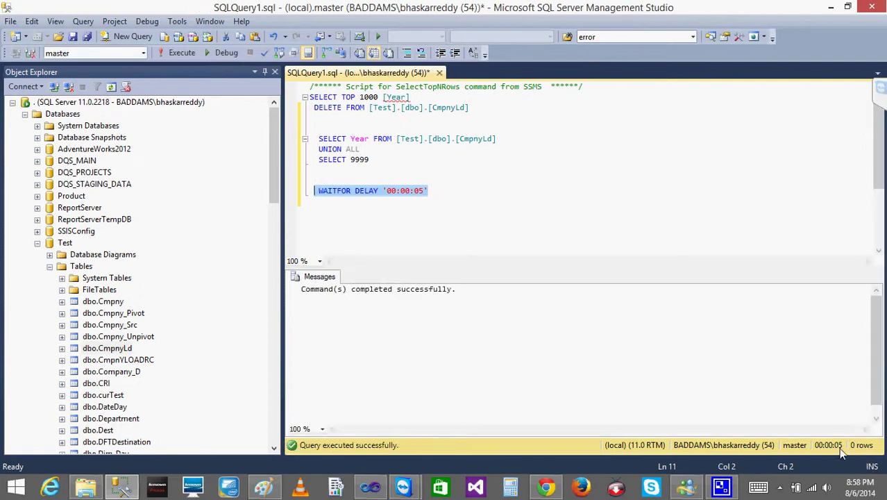
pyautogui.click(430, 190)
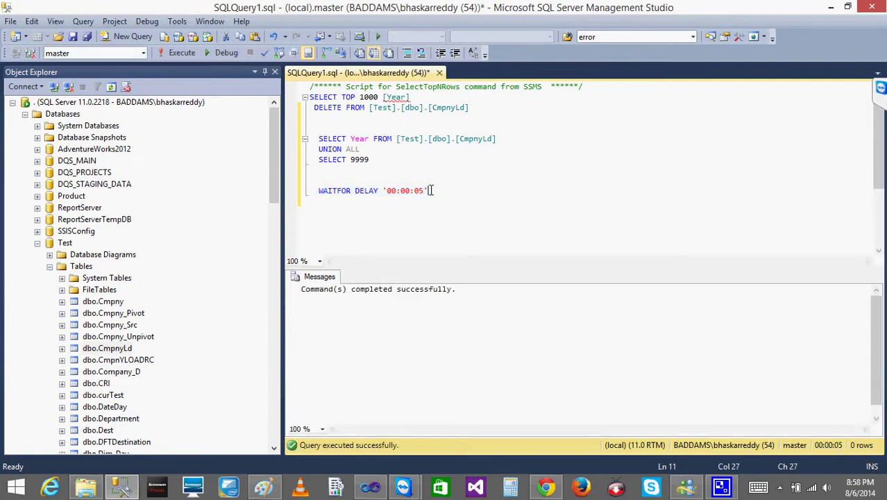
pyautogui.moveTo(431, 190); pyautogui.dragTo(293, 195)
pyautogui.hotkey('ctrl', 'c')
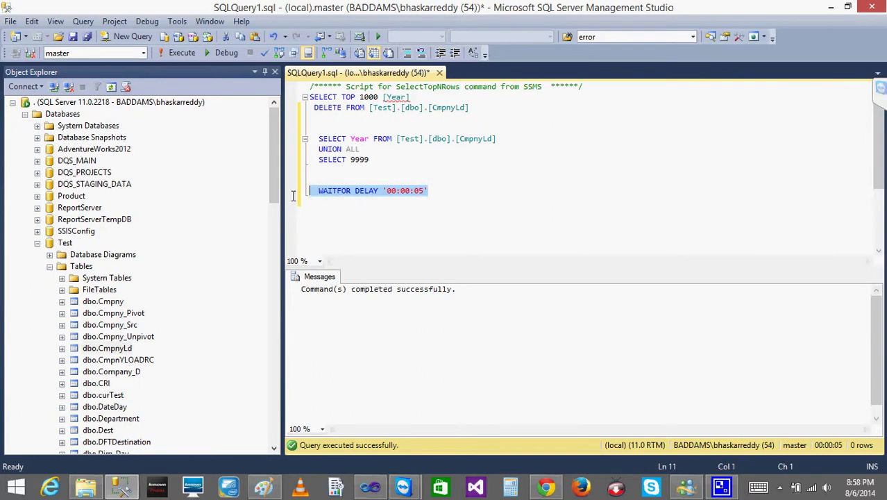
# Step: Return to Visual Studio and rename the first Execute SQL Task as "wait for 5 sec"
pyautogui.click(370, 487)
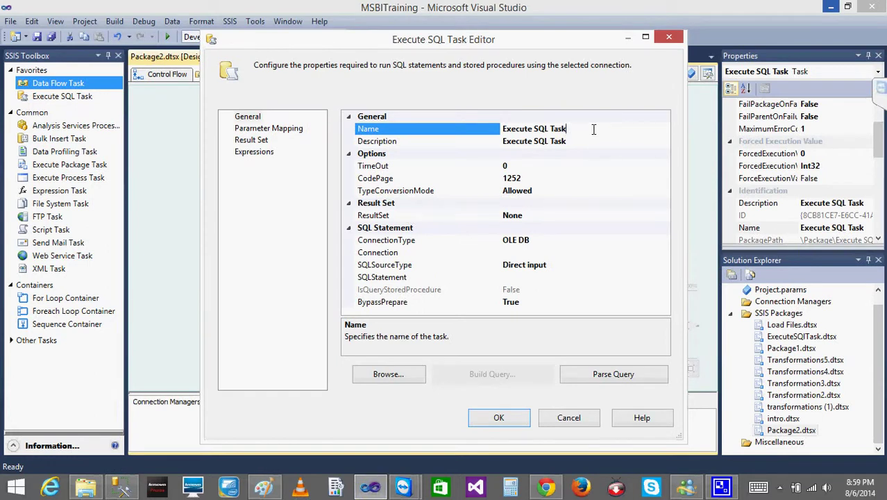
pyautogui.hotkey('ctrl', 'a')
pyautogui.press('BackSpace')
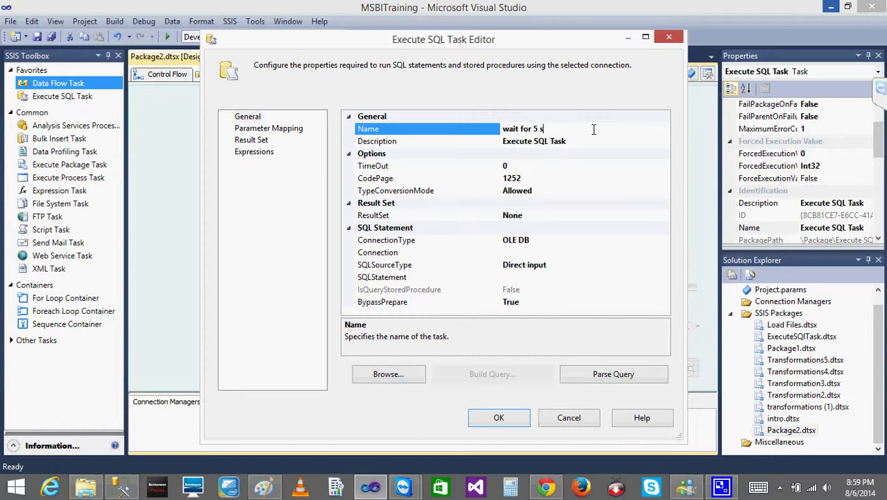
pyautogui.click(493, 420)
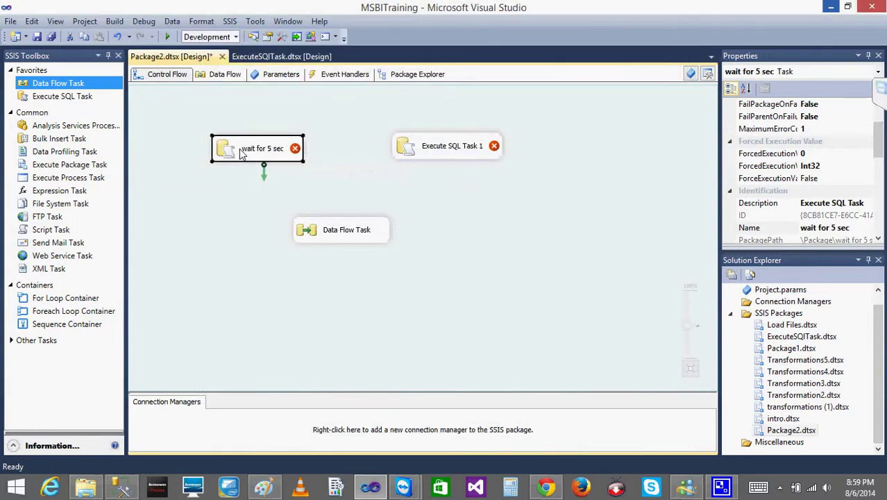
# Step: Give the wait for 5 sec task a new OLE DB connection based on the BADDAMS.Test data connection
pyautogui.doubleClick(241, 154)
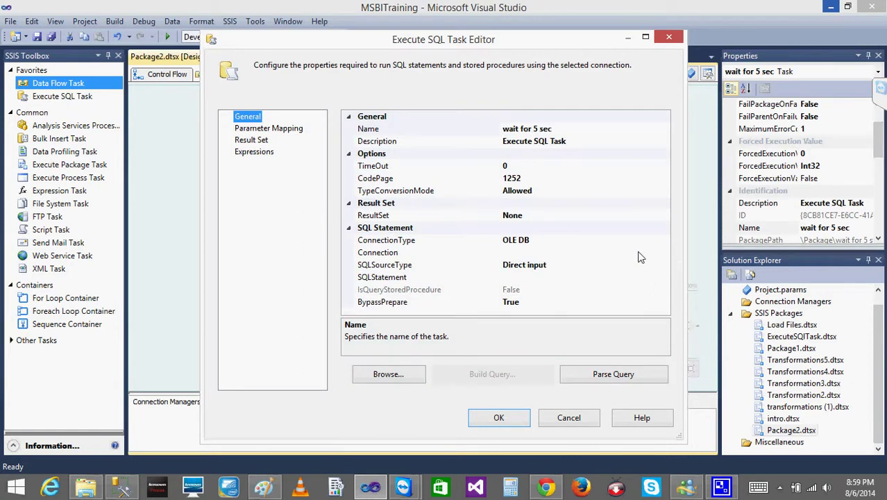
pyautogui.click(655, 252)
pyautogui.click(664, 253)
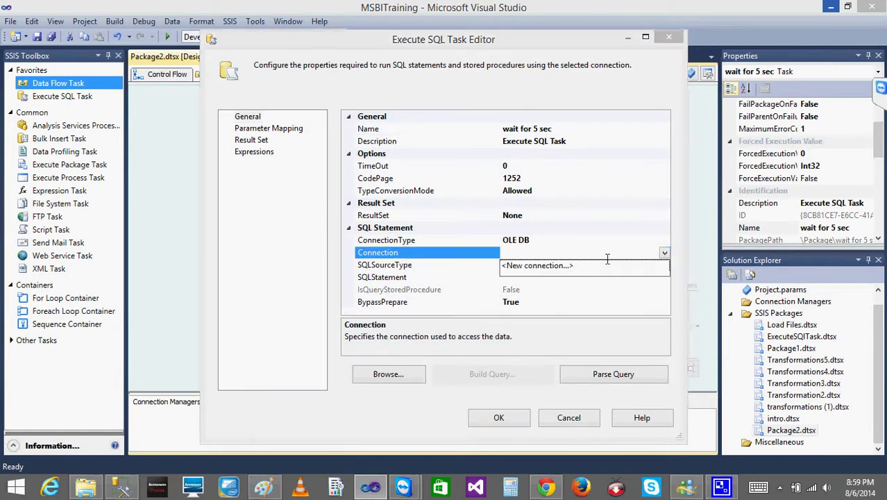
pyautogui.click(557, 264)
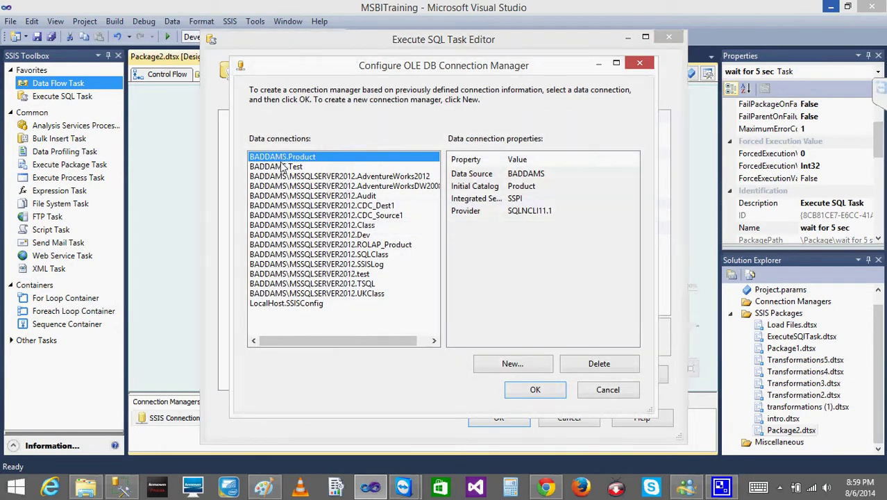
pyautogui.click(281, 168)
pyautogui.click(527, 390)
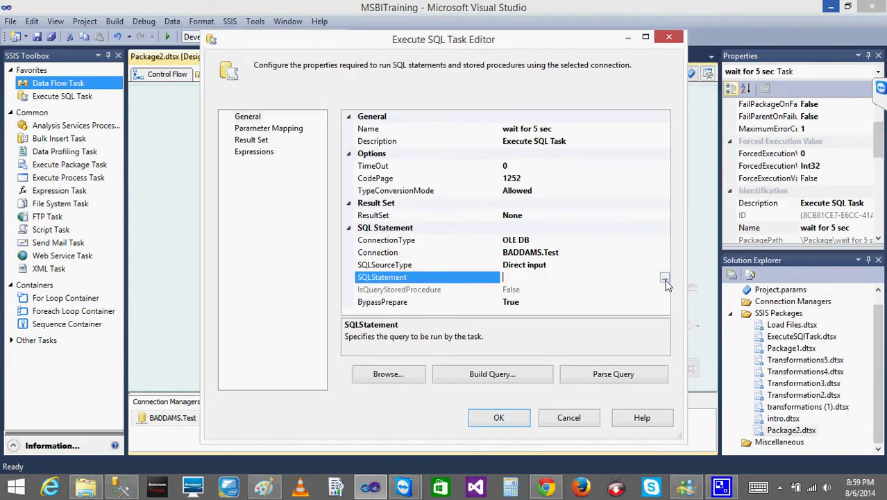
# Step: Set the wait for 5 sec task's SQL statement to the copied WAITFOR DELAY '00:00:05' and accept the task settings
pyautogui.click(665, 278)
pyautogui.hotkey('ctrl', 'v')
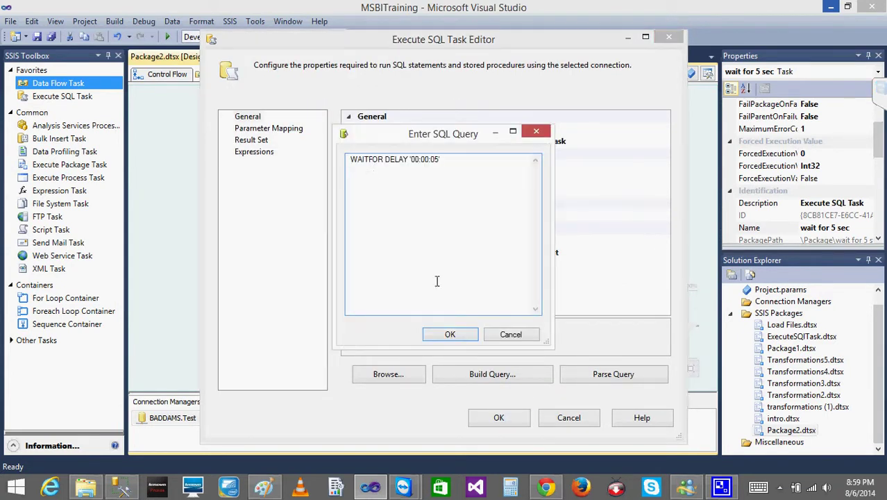
pyautogui.click(450, 335)
pyautogui.click(499, 418)
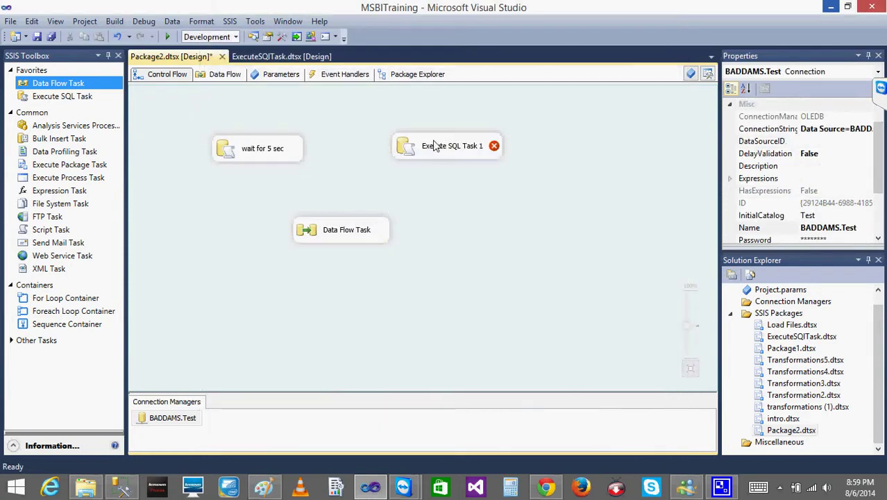
# Step: Rename Execute SQL Task 1 as "Wait for 10 seconds"
pyautogui.doubleClick(434, 145)
pyautogui.click(609, 126)
pyautogui.press('BackSpace')
pyautogui.press('BackSpace')
pyautogui.press('BackSpace')
pyautogui.press('BackSpace')
pyautogui.press('BackSpace')
pyautogui.press('BackSpace')
pyautogui.press('BackSpace')
pyautogui.press('BackSpace')
pyautogui.press('BackSpace')
pyautogui.press('BackSpace')
pyautogui.press('BackSpace')
pyautogui.press('BackSpace')
pyautogui.press('BackSpace')
pyautogui.press('BackSpace')
pyautogui.press('BackSpace')
pyautogui.press('BackSpace')
pyautogui.press('BackSpace')
pyautogui.press('BackSpace')
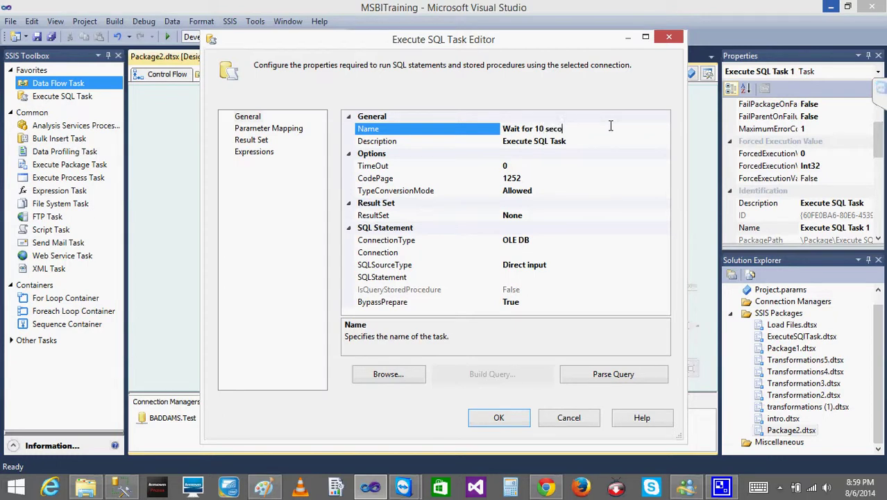
# Step: Set the 10-second task's connection to BADDAMS.Test and its SQL statement to WAITFOR DELAY '00:00:10'
pyautogui.click(622, 252)
pyautogui.click(664, 253)
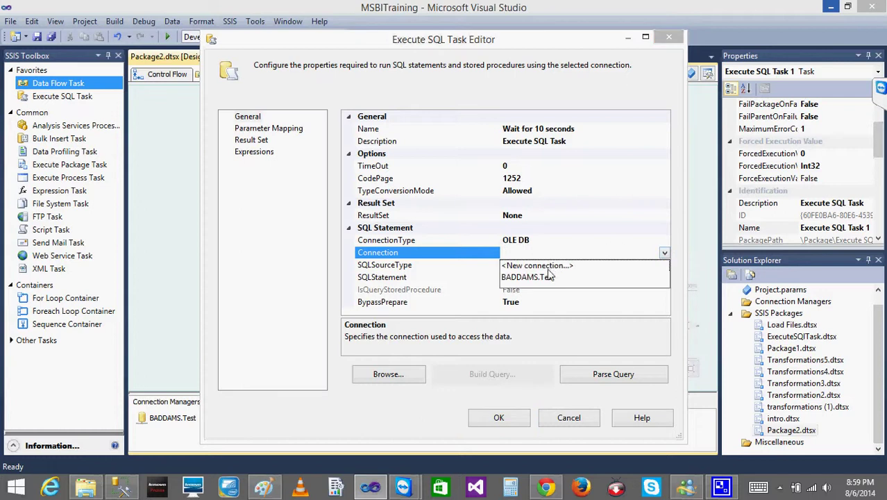
pyautogui.click(548, 276)
pyautogui.click(554, 278)
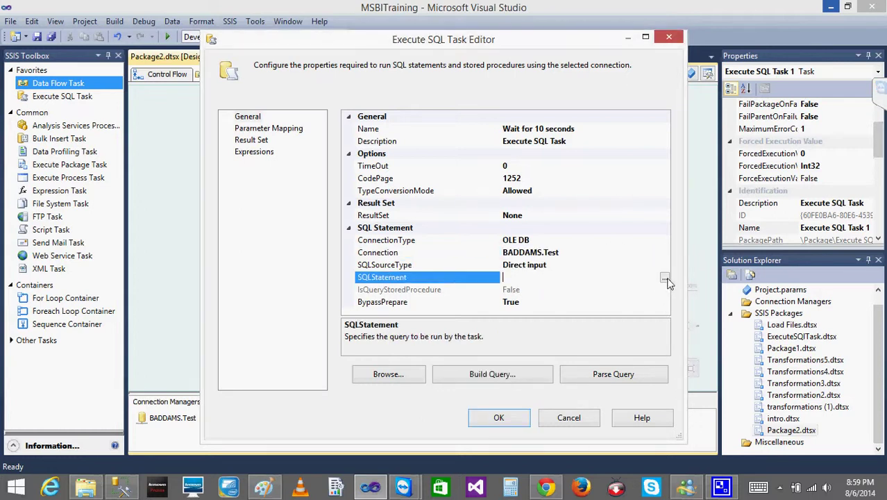
pyautogui.click(664, 278)
pyautogui.write("WAITFOR DELAY '00:00:05")
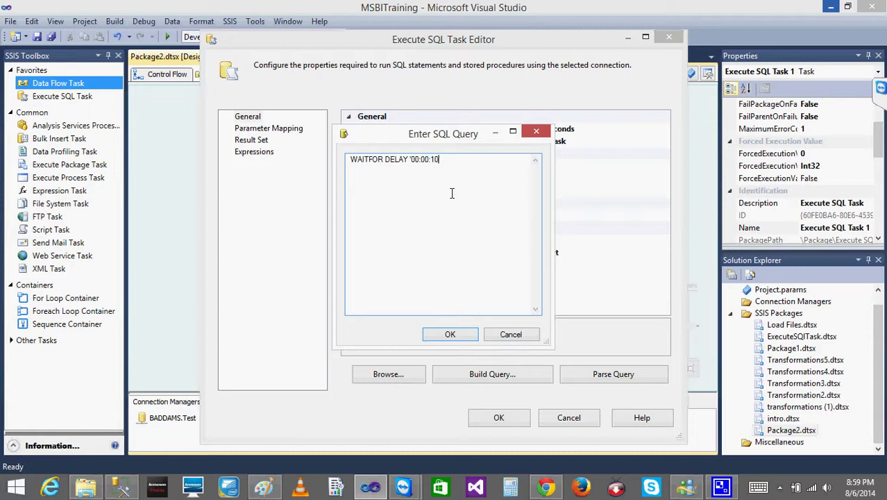
pyautogui.click(452, 336)
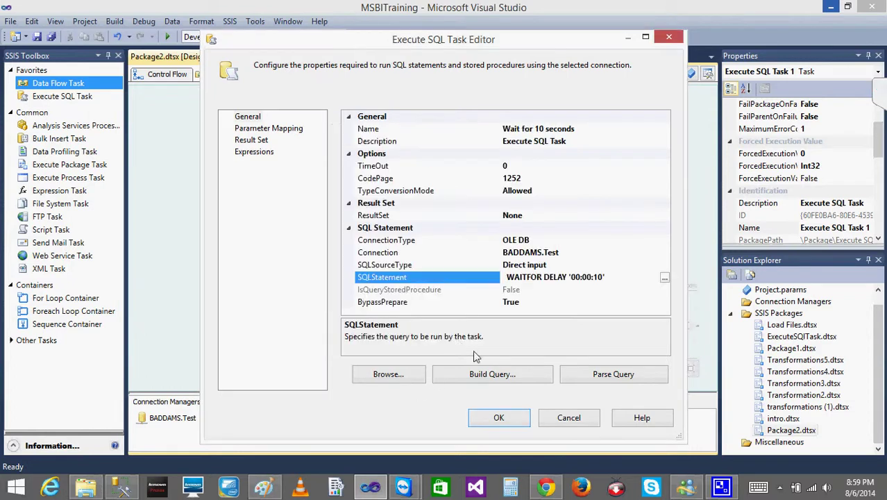
pyautogui.click(499, 417)
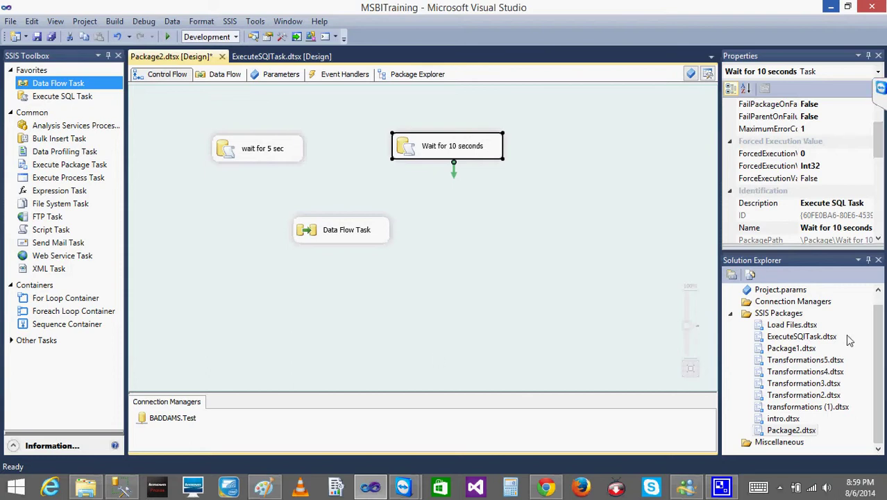
# Step: Connect the wait for 5 sec and Wait for 10 seconds tasks to the Data Flow Task with precedence constraints
pyautogui.click(316, 58)
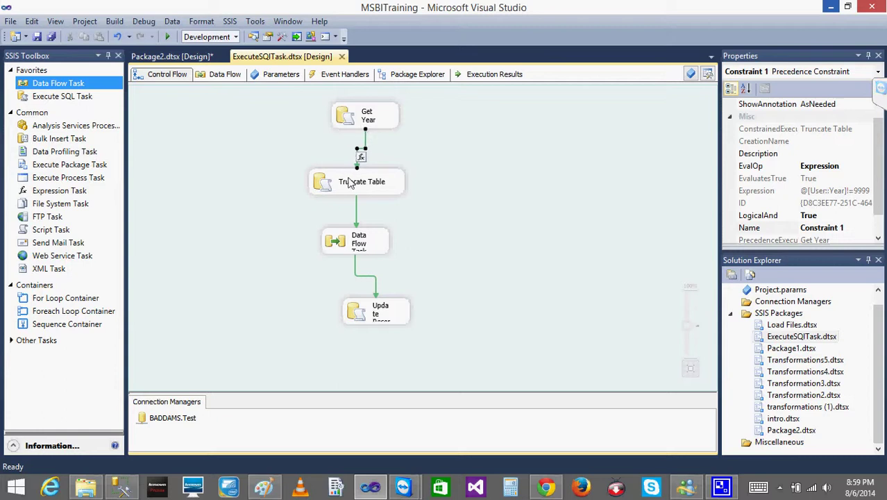
pyautogui.click(211, 62)
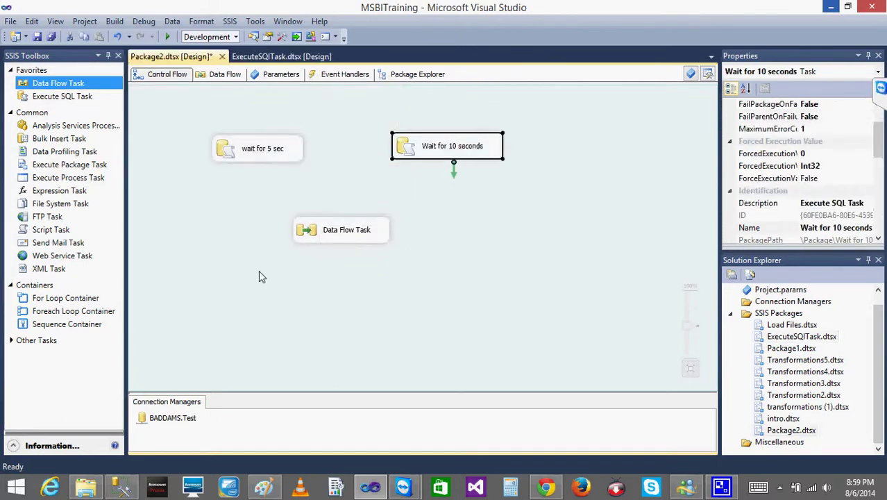
pyautogui.click(242, 150)
pyautogui.moveTo(263, 174); pyautogui.dragTo(329, 234)
pyautogui.click(454, 151)
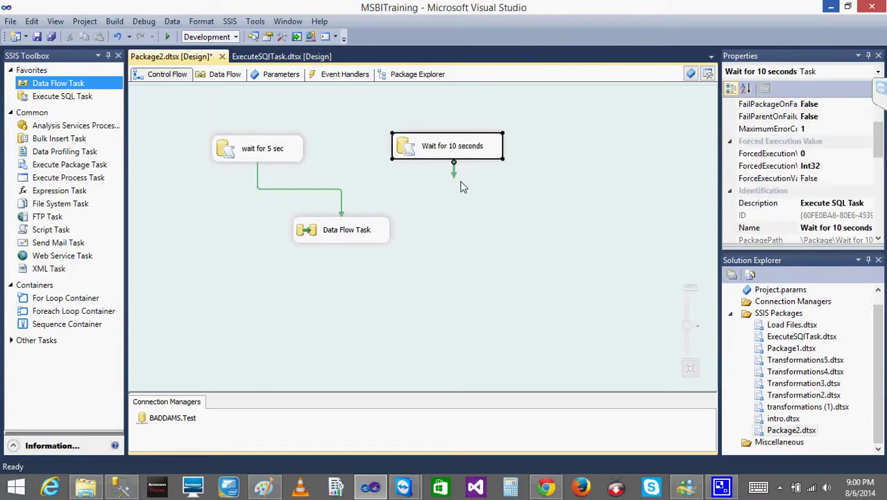
pyautogui.moveTo(454, 180); pyautogui.dragTo(368, 223)
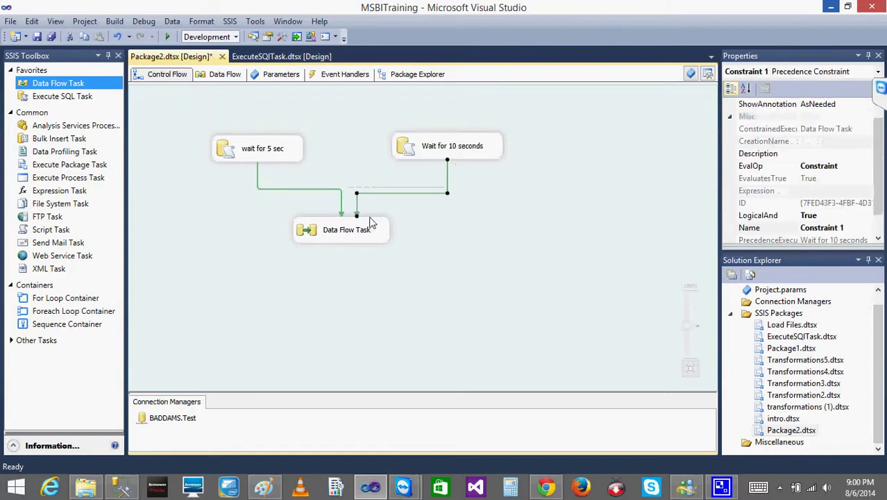
pyautogui.click(484, 218)
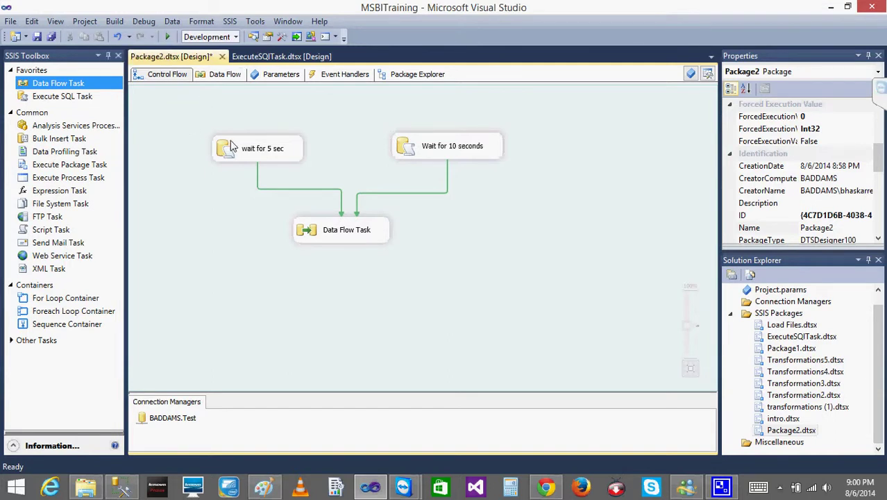
# Step: Run the package with both Logical AND constraints, check the order in which the tasks execute, and stop debugging
pyautogui.click(238, 159)
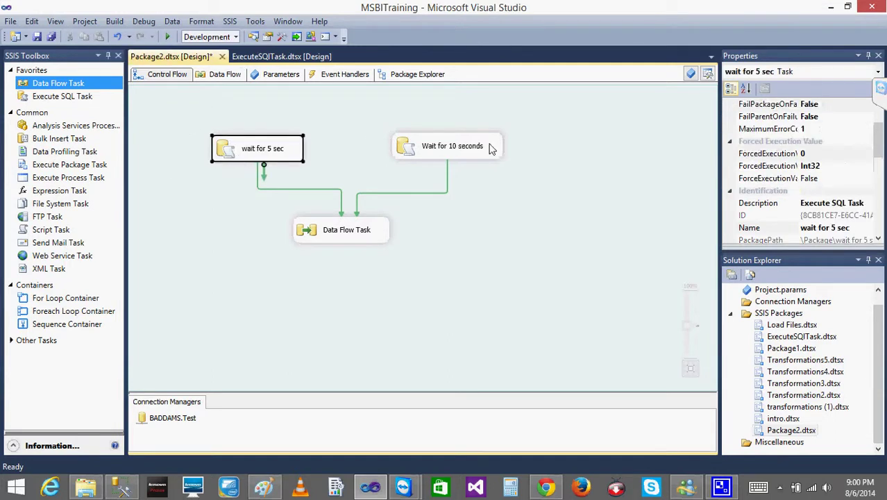
pyautogui.click(472, 152)
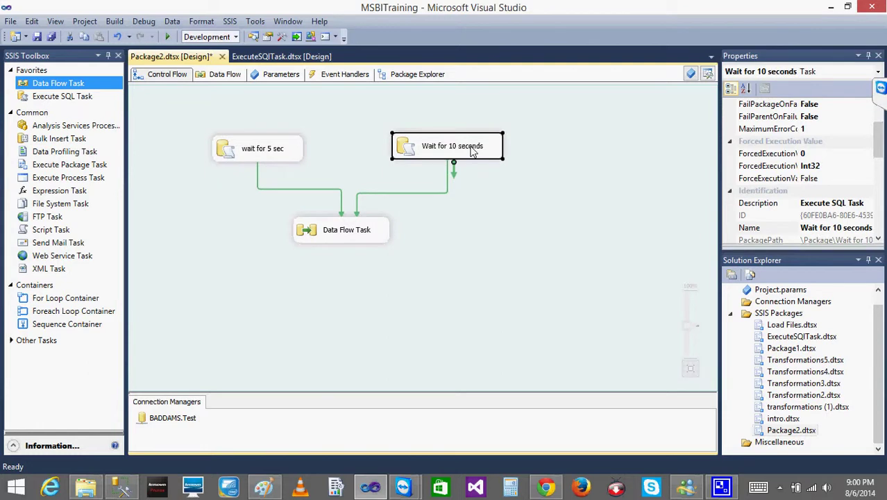
pyautogui.click(292, 153)
pyautogui.click(402, 156)
pyautogui.click(306, 235)
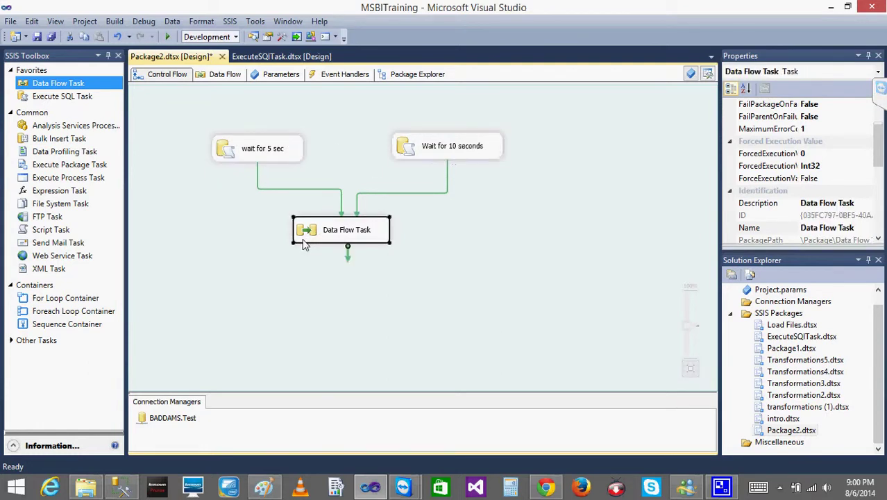
pyautogui.click(213, 212)
pyautogui.click(167, 36)
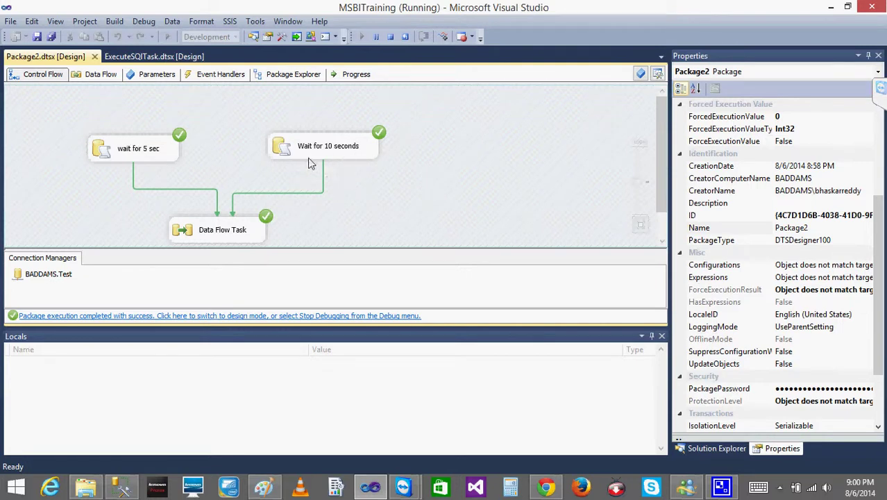
pyautogui.click(224, 226)
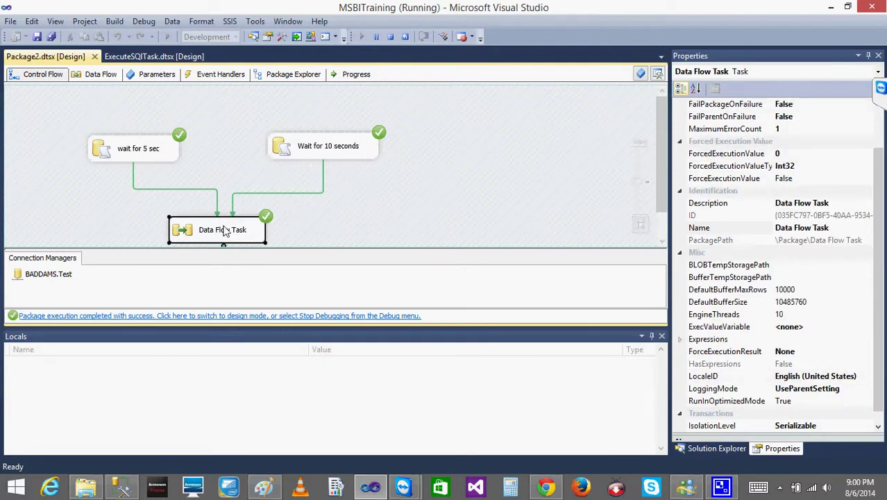
pyautogui.click(408, 221)
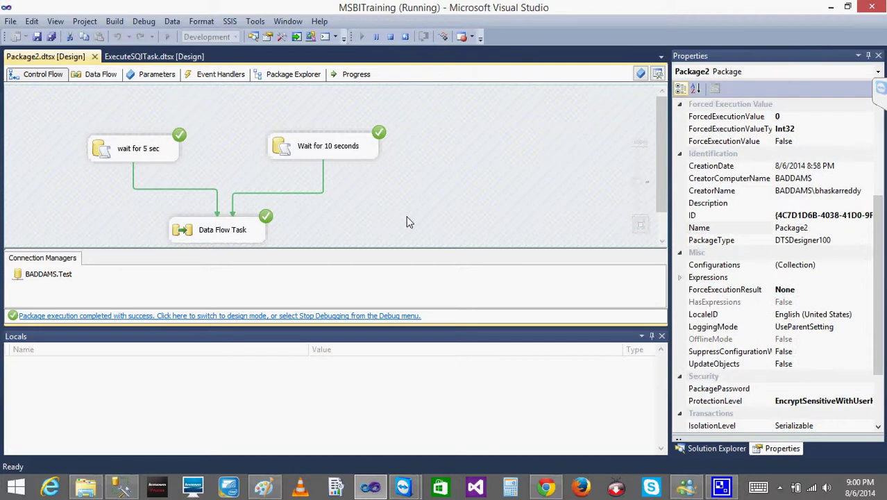
pyautogui.click(391, 37)
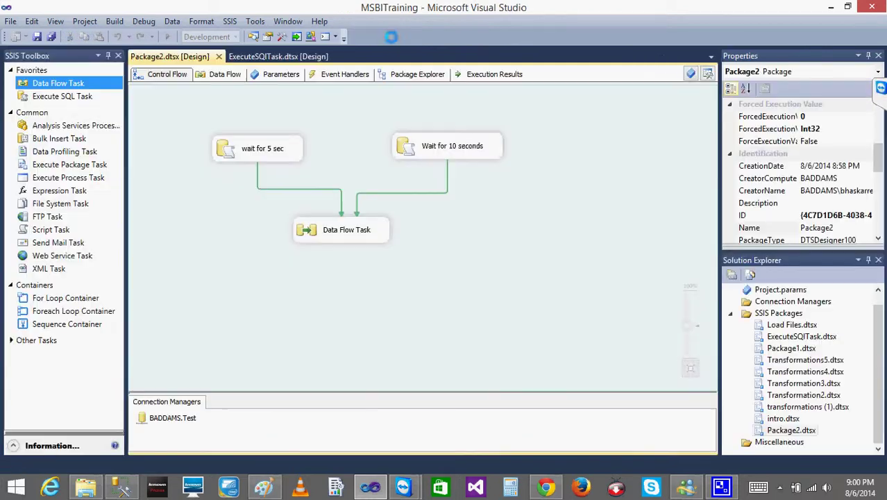
# Step: Review the multiple-constraint options of the constraint between wait for 5 sec and the Data Flow Task, leaving its settings alone
pyautogui.doubleClick(258, 171)
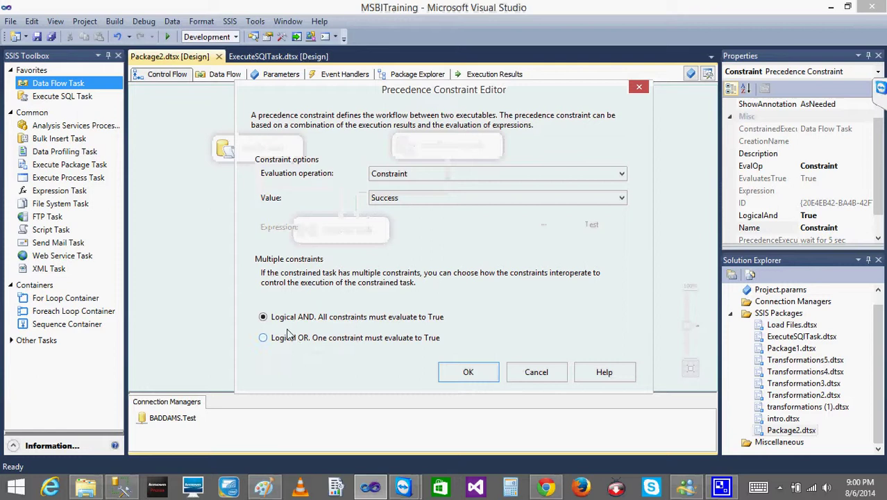
pyautogui.click(538, 379)
pyautogui.click(290, 159)
pyautogui.click(427, 157)
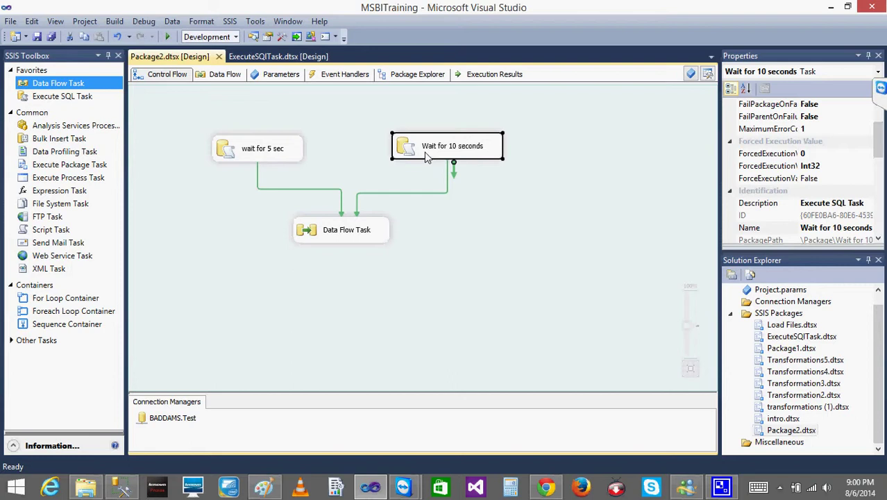
pyautogui.click(326, 238)
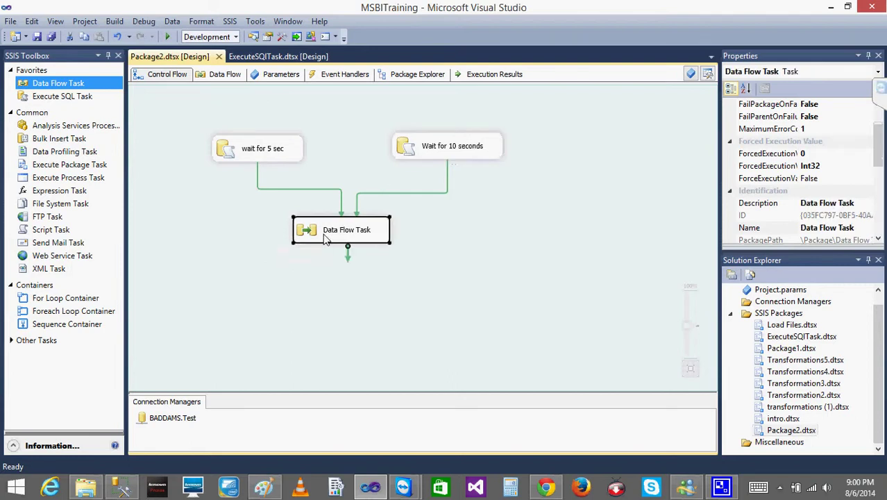
pyautogui.doubleClick(297, 188)
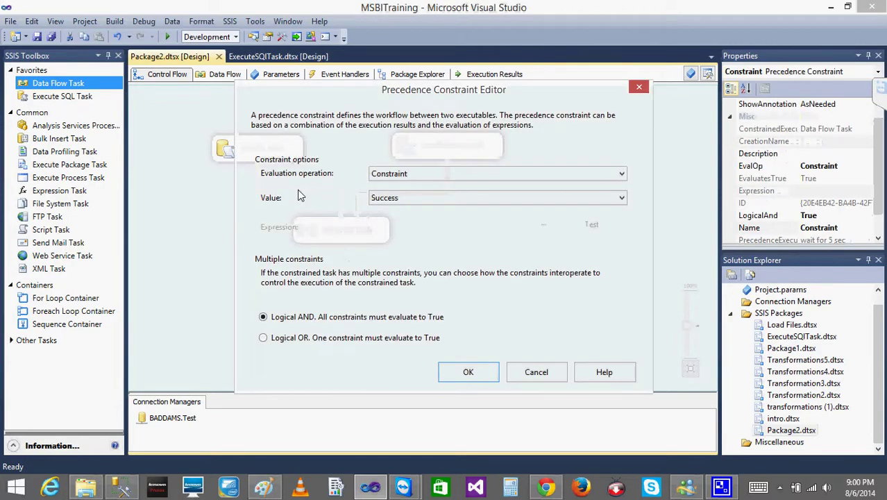
pyautogui.click(263, 338)
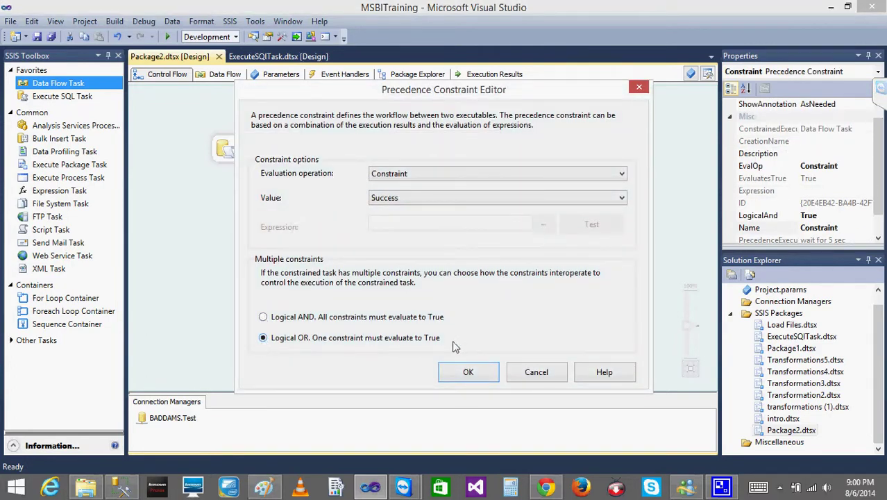
pyautogui.click(564, 373)
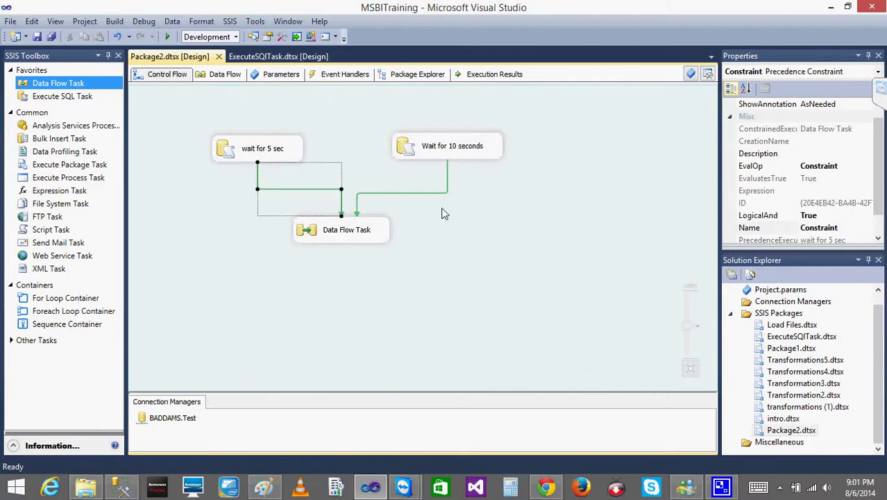
# Step: Review the multiple-constraint setting of the constraint between Wait for 10 seconds and the Data Flow Task
pyautogui.doubleClick(422, 193)
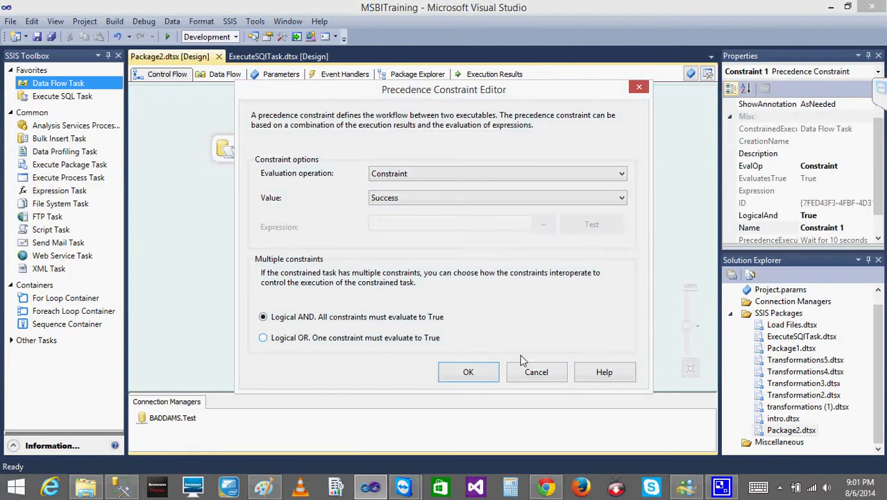
pyautogui.click(535, 372)
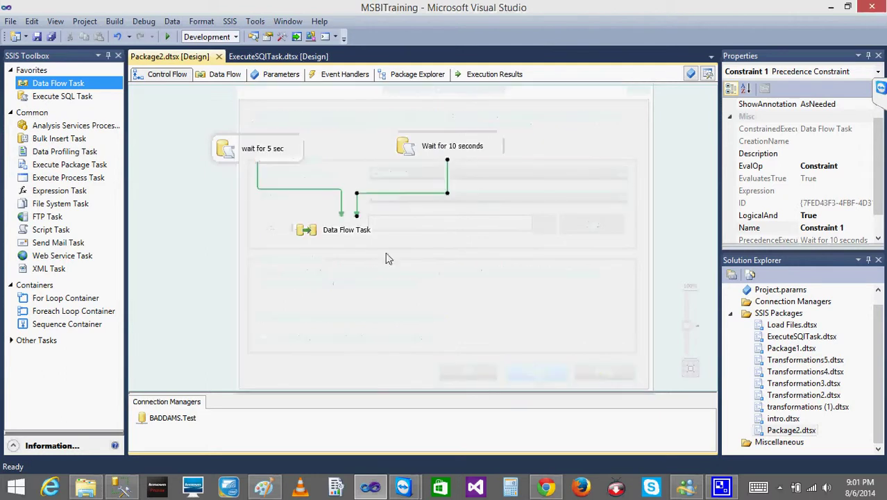
pyautogui.click(276, 189)
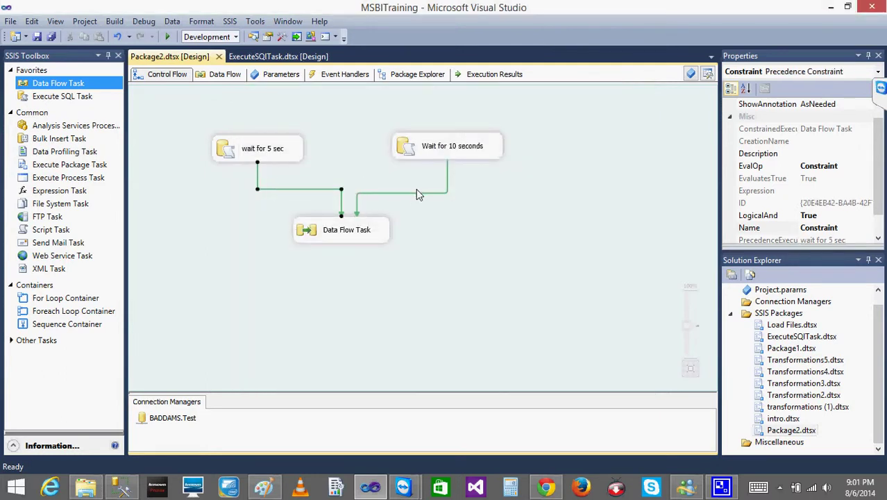
pyautogui.doubleClick(416, 194)
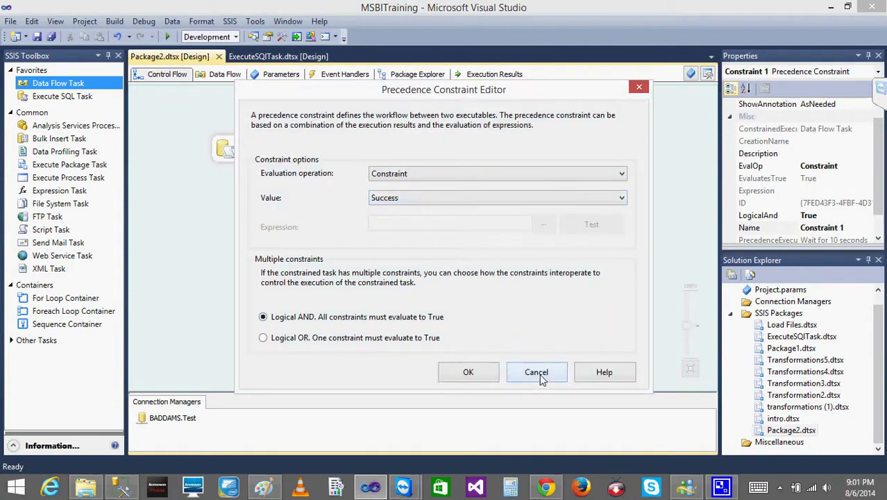
pyautogui.click(539, 375)
# Step: Set the Wait for 10 seconds constraint's multiple constraints option to Logical OR and accept it
pyautogui.doubleClick(434, 193)
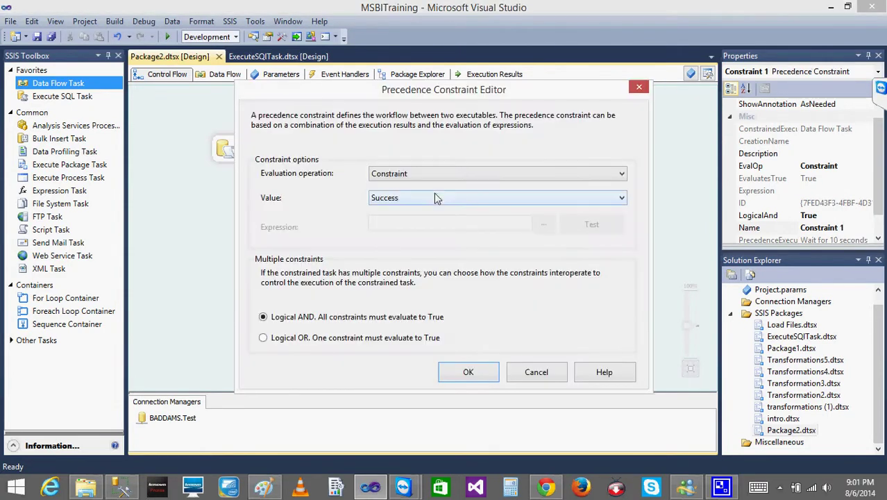
pyautogui.click(297, 338)
pyautogui.moveTo(482, 100); pyautogui.dragTo(579, 95)
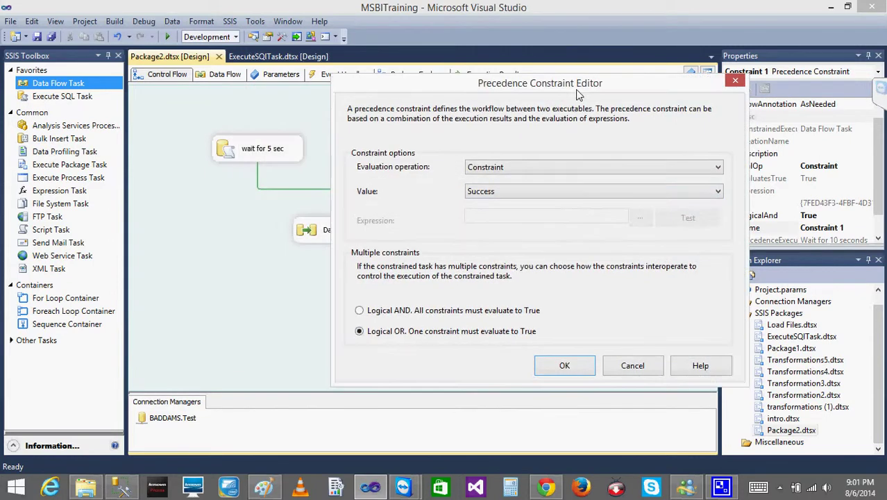
pyautogui.click(565, 366)
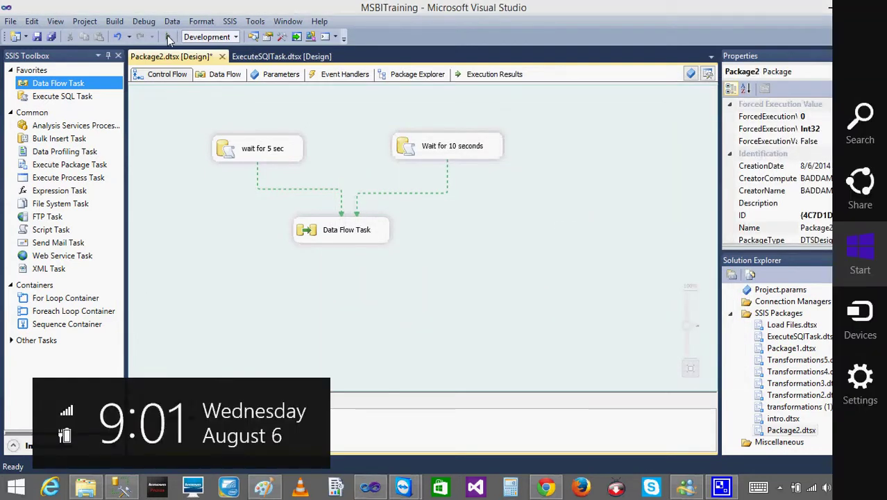
# Step: Run the package with the Logical OR constraints, check when the Data Flow Task executes relative to both waits, and stop debugging
pyautogui.click(167, 35)
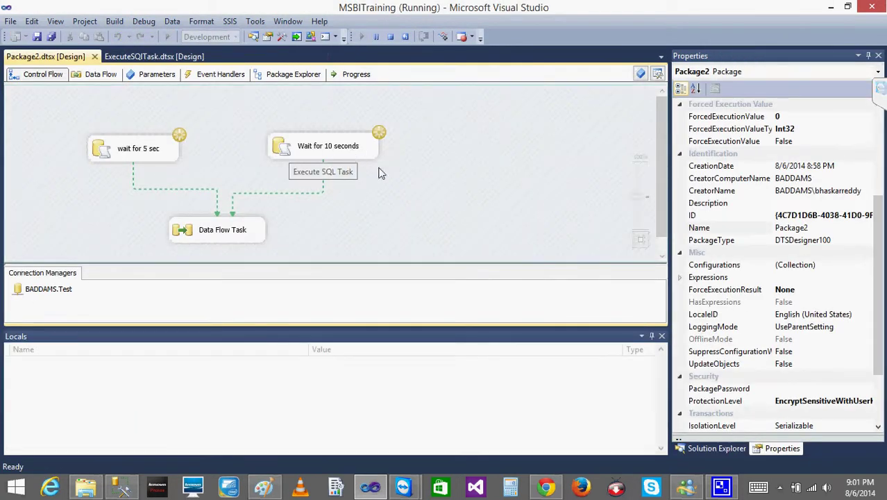
pyautogui.click(239, 234)
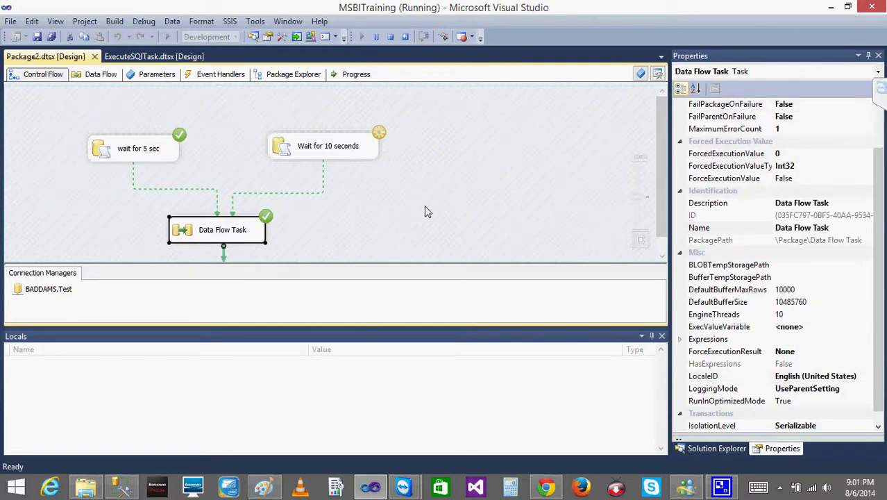
pyautogui.click(297, 134)
pyautogui.click(232, 233)
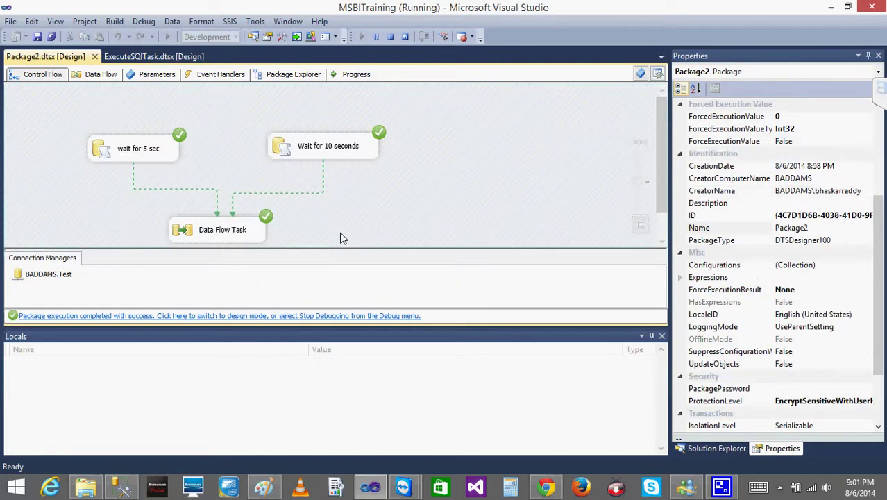
pyautogui.click(217, 231)
pyautogui.click(139, 152)
pyautogui.click(326, 153)
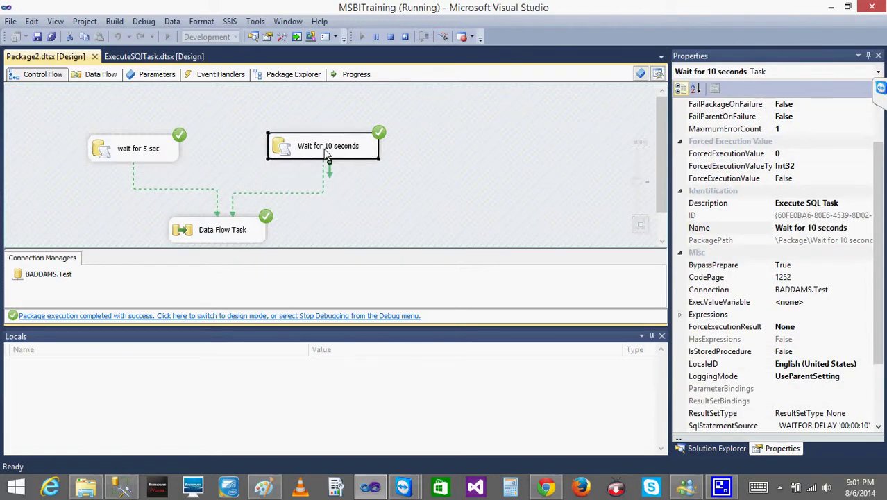
pyautogui.press('super+c')
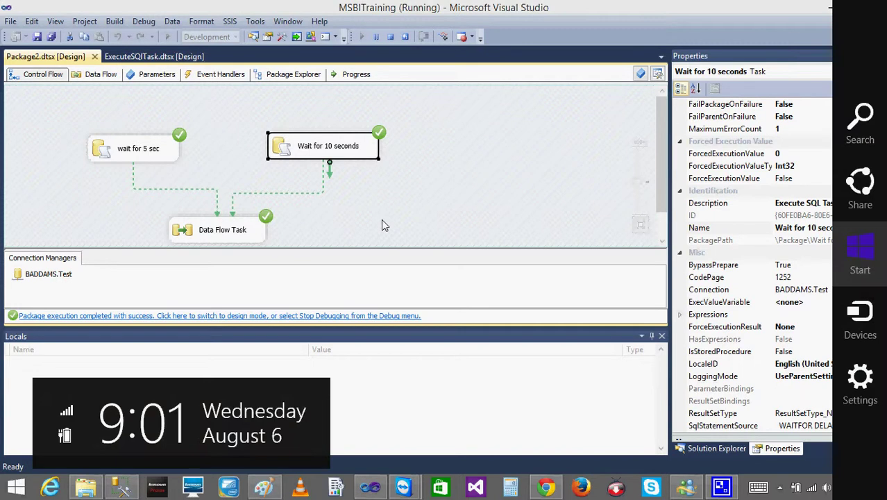
pyautogui.click(242, 231)
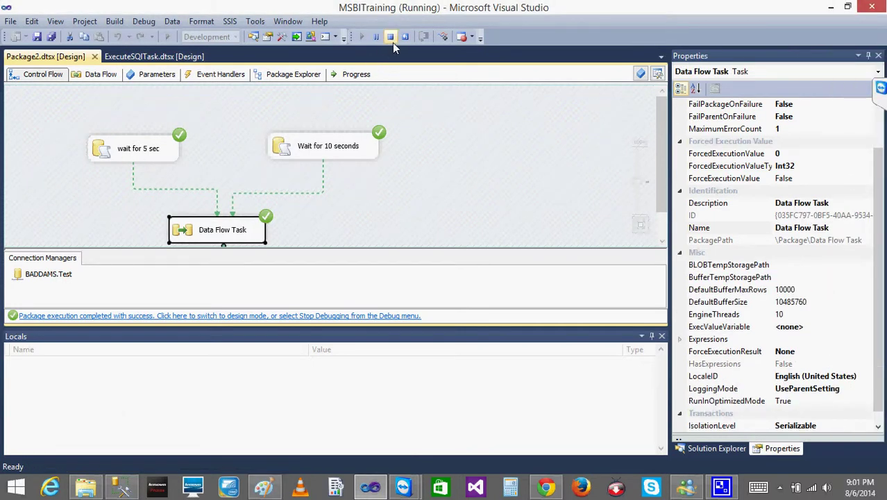
pyautogui.click(321, 179)
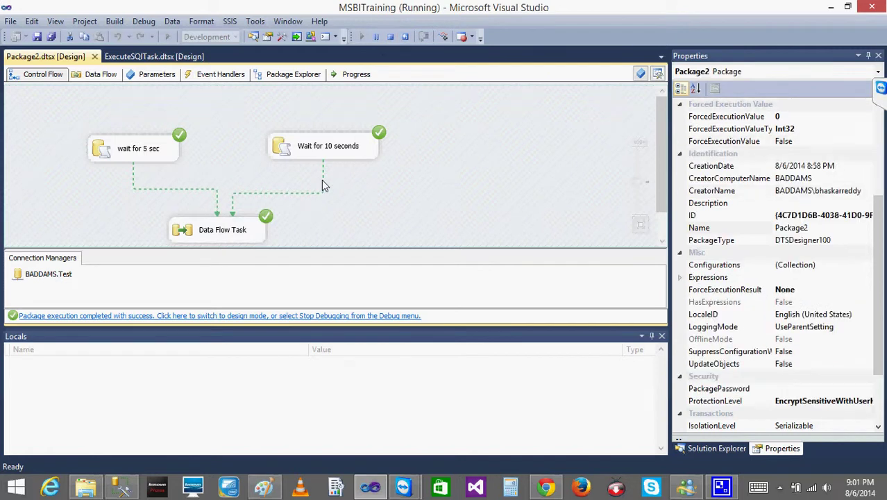
pyautogui.click(392, 39)
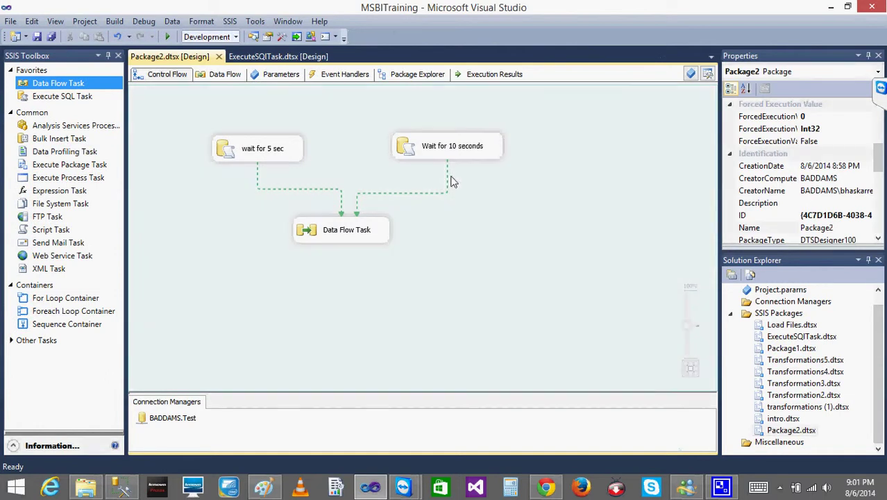
# Step: Expand the TeamViewer meeting panel and look through the list of participants
pyautogui.click(883, 89)
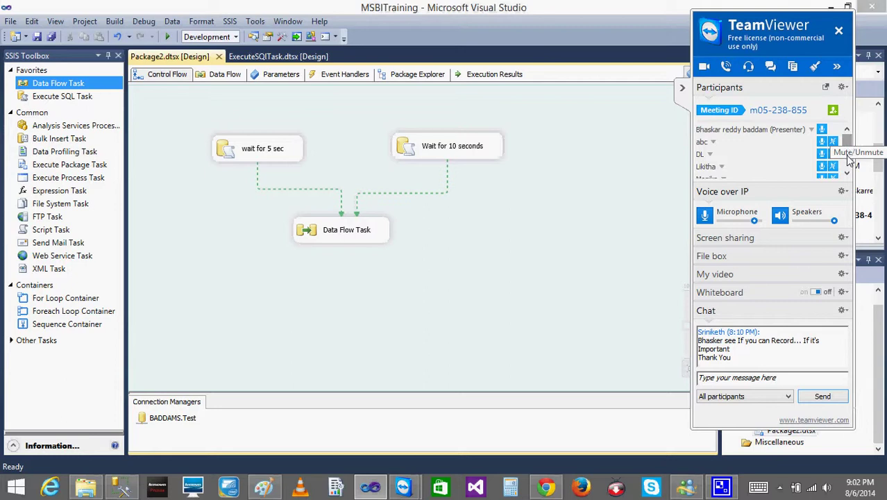
pyautogui.scroll(-2, 851, 161)
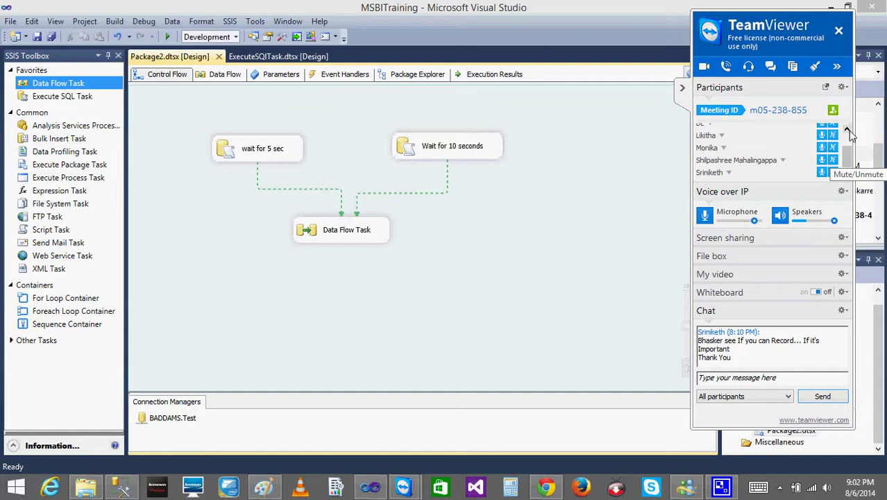
# Step: Collapse the TeamViewer meeting panel to uncover the Package2 control flow and its properties
pyautogui.click(684, 94)
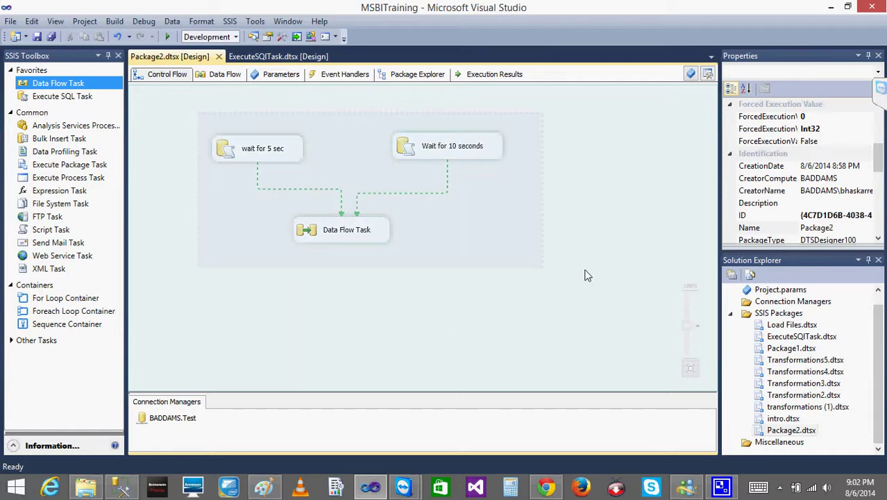
pyautogui.press('super+c')
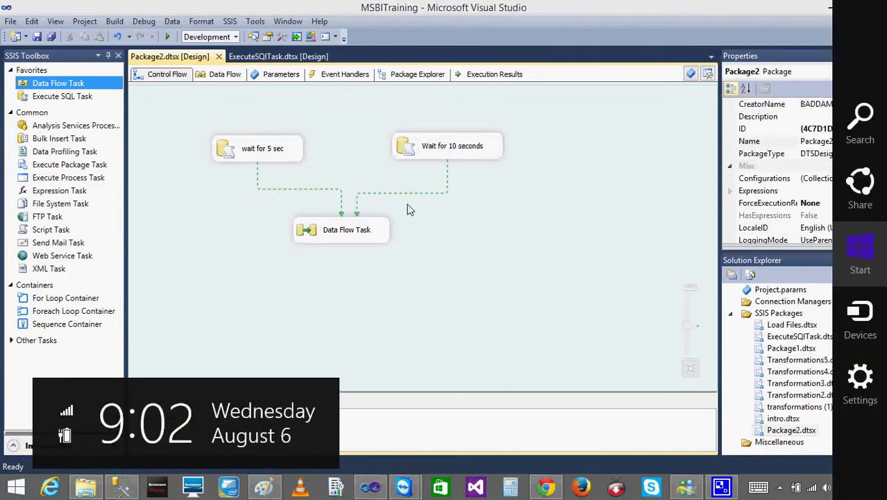
pyautogui.press('Escape')
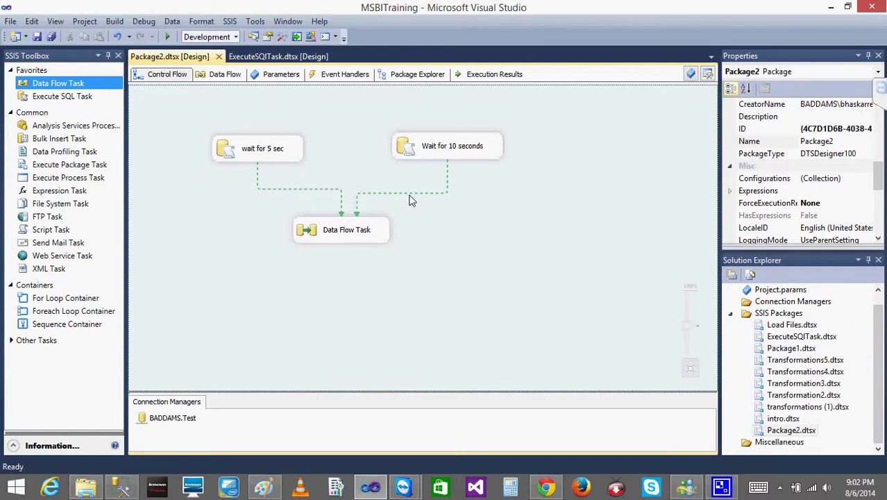
# Step: Set the multiple constraints option of the wait for 5 sec constraint to Logical AND and accept it
pyautogui.click(397, 193)
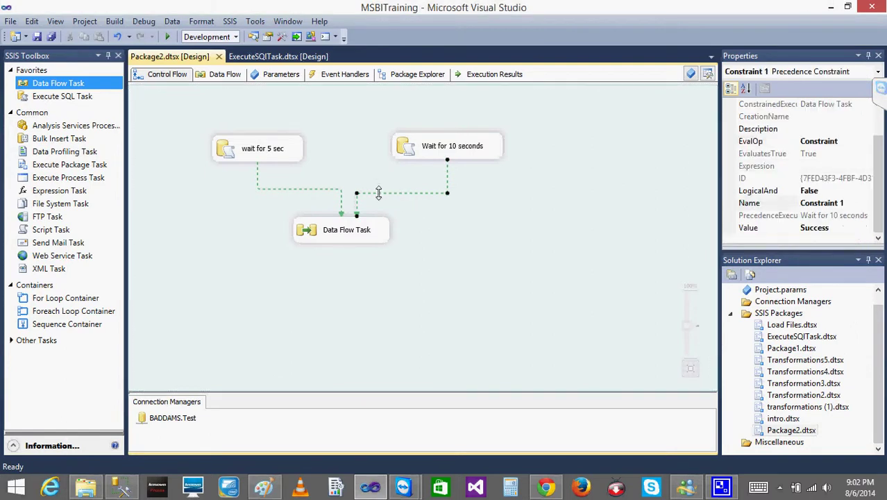
pyautogui.click(322, 192)
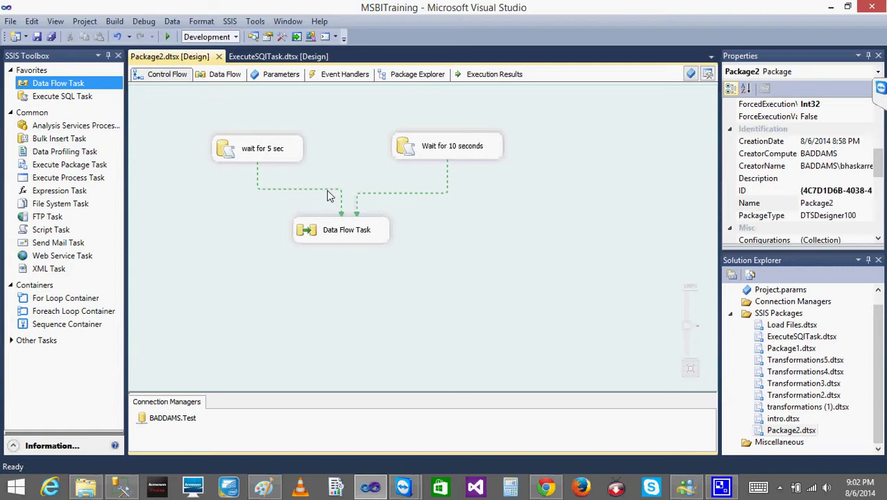
pyautogui.doubleClick(328, 189)
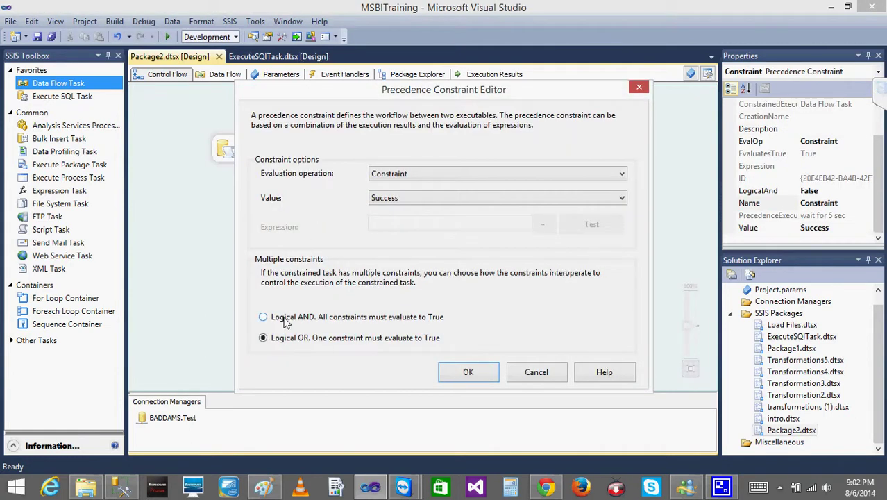
pyautogui.click(480, 374)
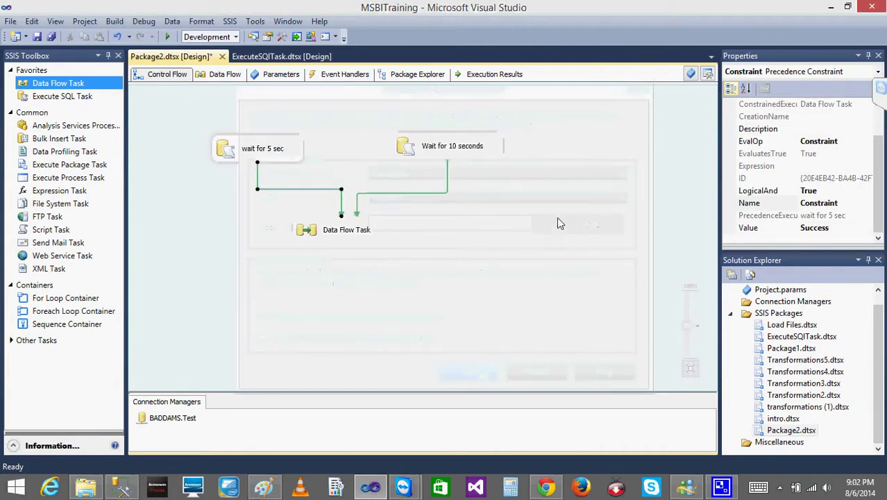
# Step: Run the package with the Logical AND constraints, compare the progress of both wait tasks and the Data Flow Task, and stop debugging
pyautogui.click(533, 205)
pyautogui.press('F5')
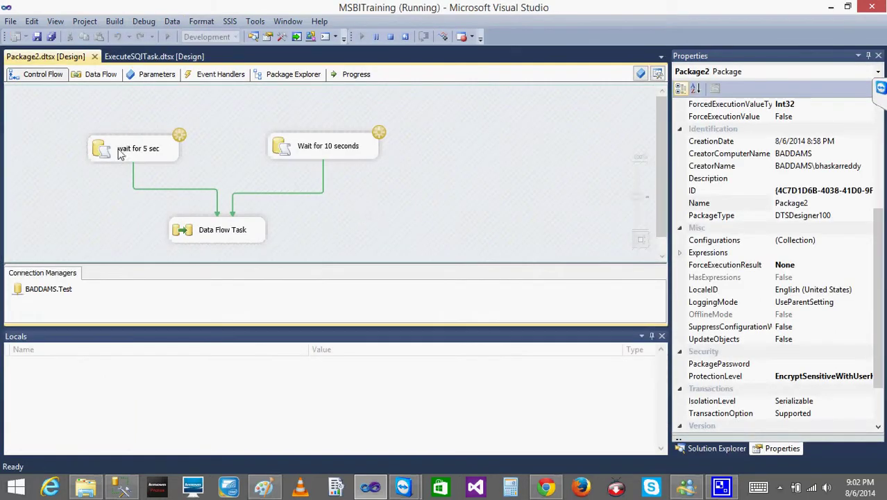
pyautogui.click(219, 235)
pyautogui.click(117, 147)
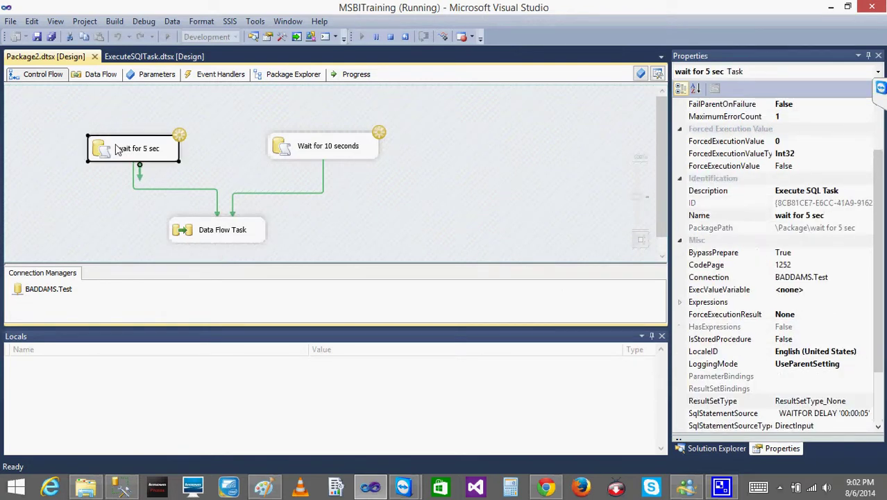
pyautogui.click(299, 143)
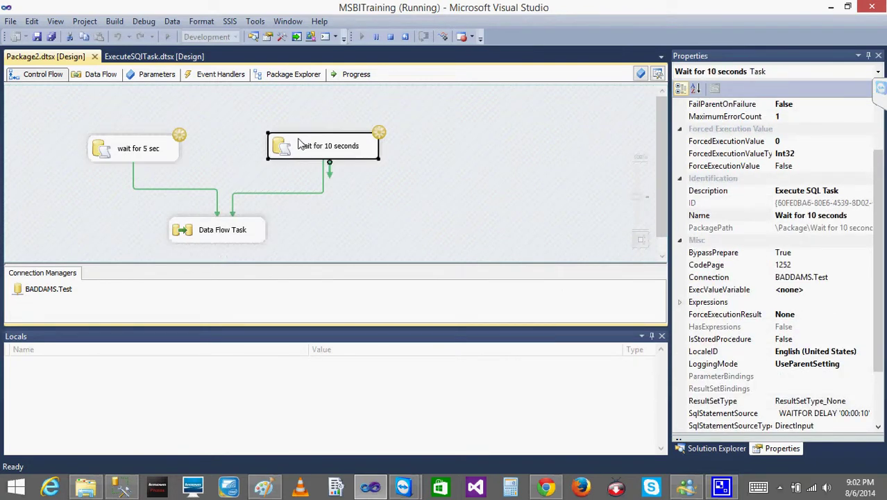
pyautogui.click(398, 234)
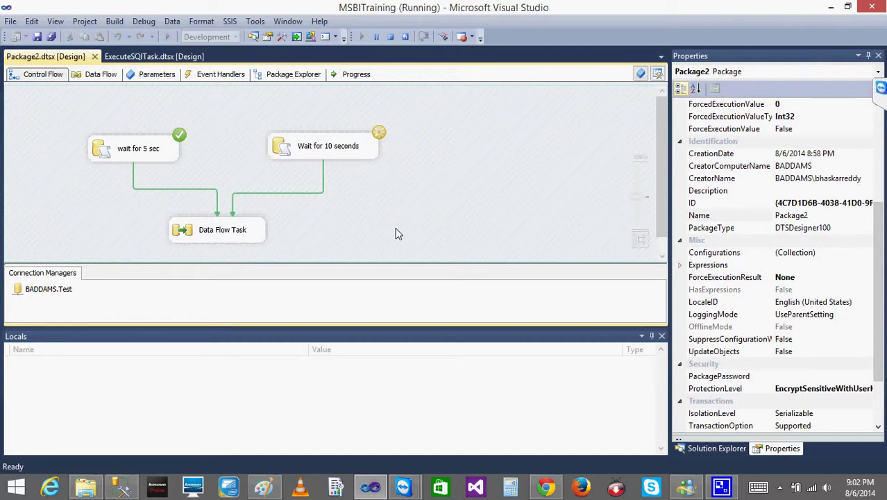
pyautogui.click(386, 37)
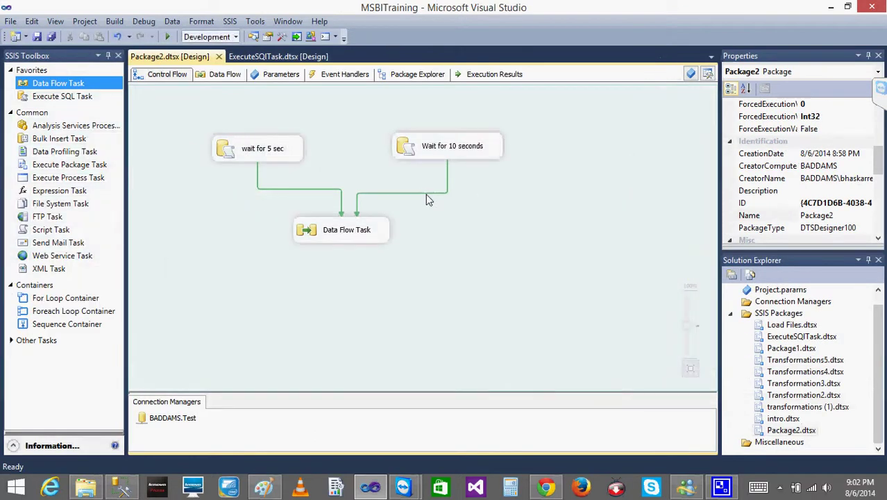
# Step: Set the multiple constraints option of the wait for 5 sec constraint to Logical OR and accept it
pyautogui.doubleClick(319, 189)
pyautogui.click(273, 337)
pyautogui.click(468, 372)
pyautogui.click(490, 251)
pyautogui.press('super+c')
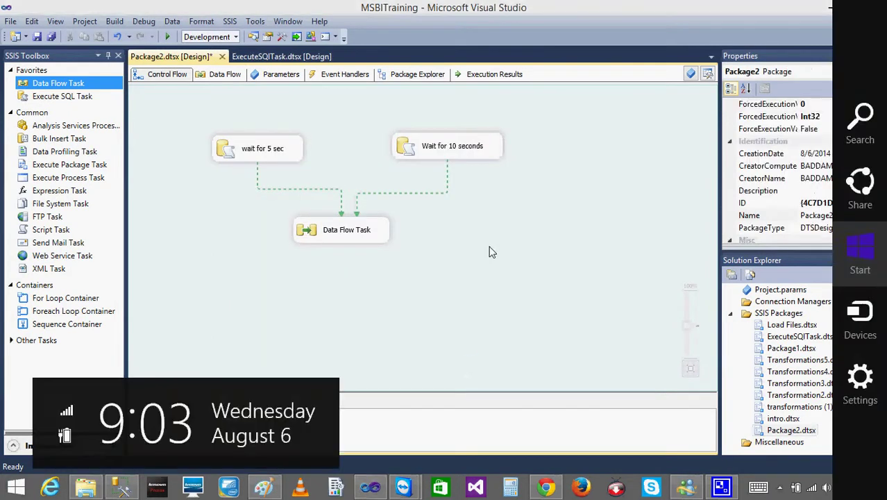
pyautogui.press('Escape')
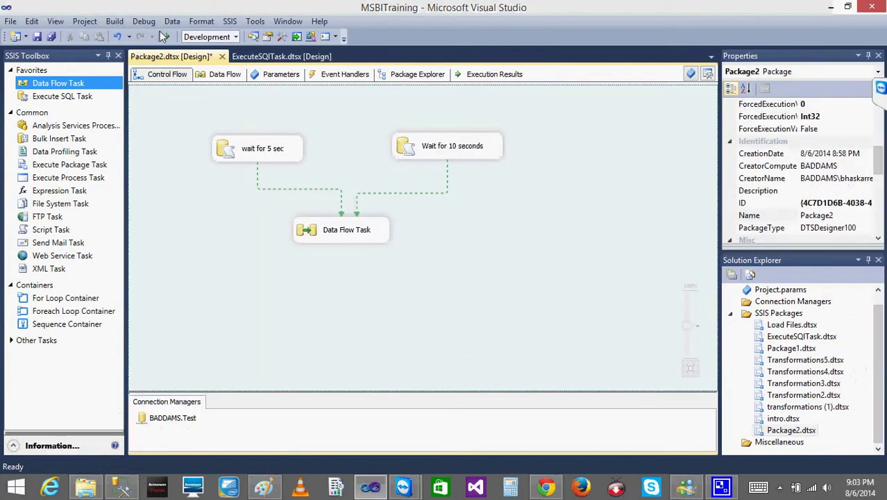
# Step: Rerun the package with the Logical OR constraints, check the execution of both waits and the Data Flow Task, and stop debugging
pyautogui.click(167, 36)
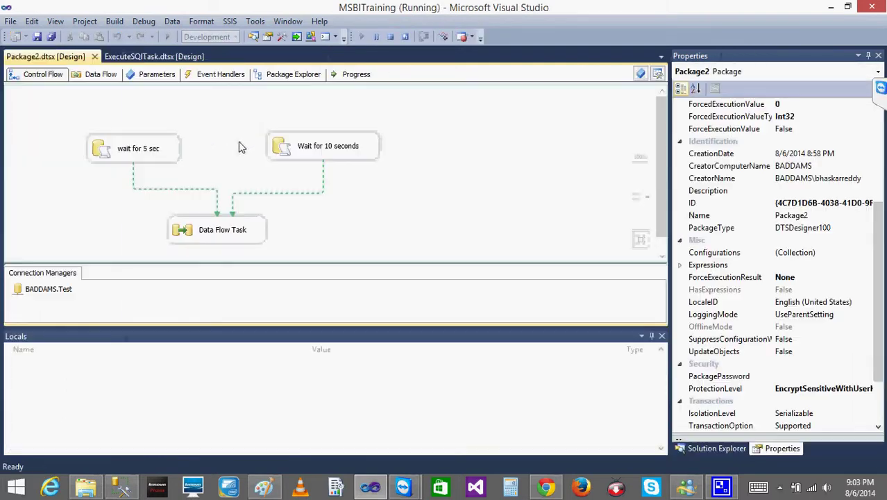
pyautogui.click(170, 147)
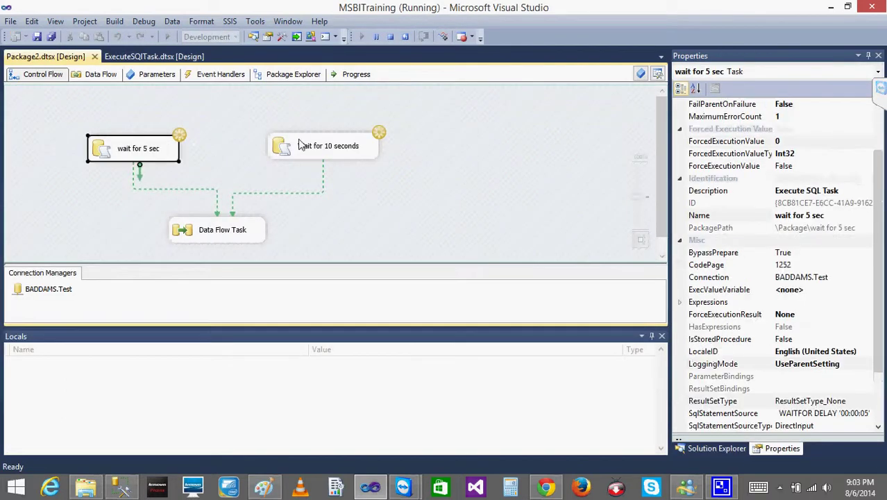
pyautogui.click(303, 147)
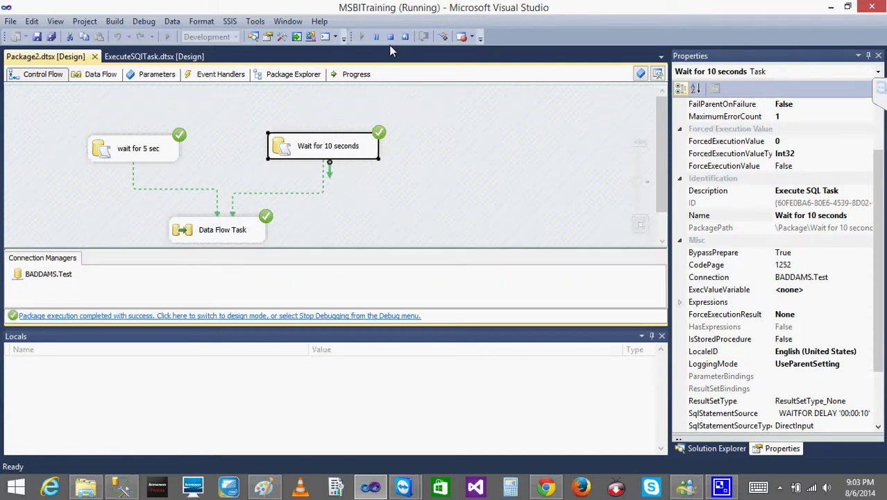
pyautogui.click(208, 232)
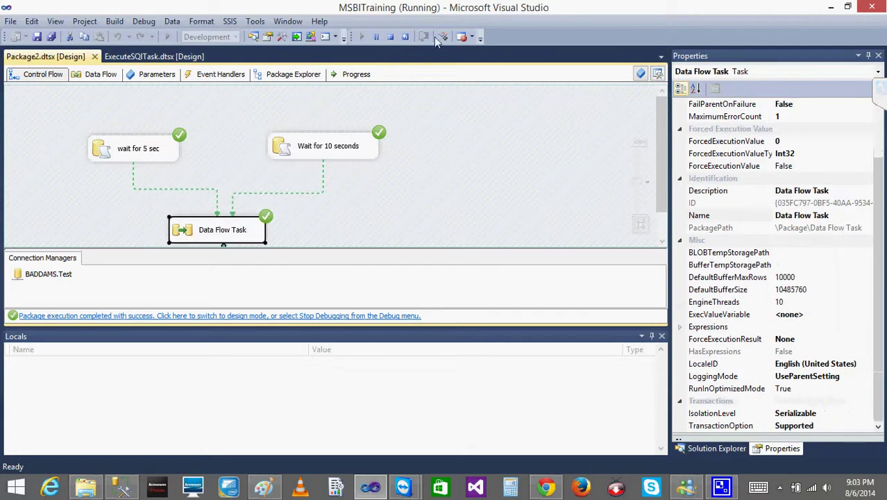
pyautogui.click(391, 36)
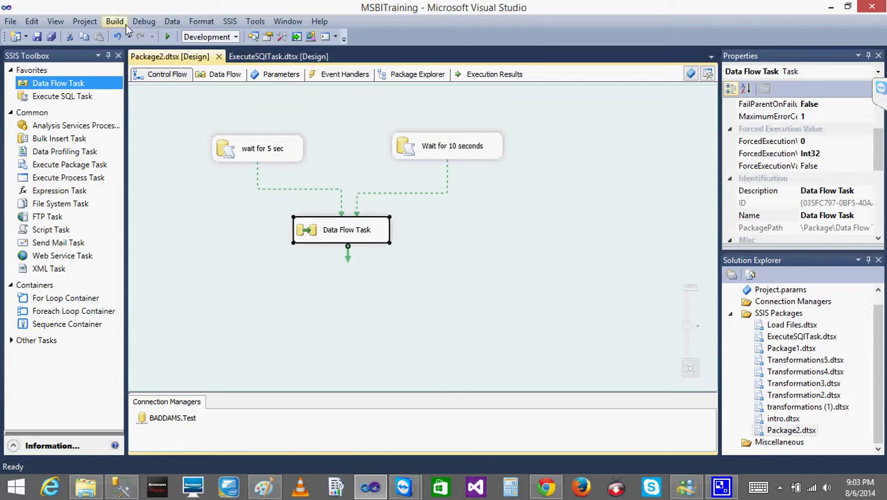
pyautogui.click(779, 488)
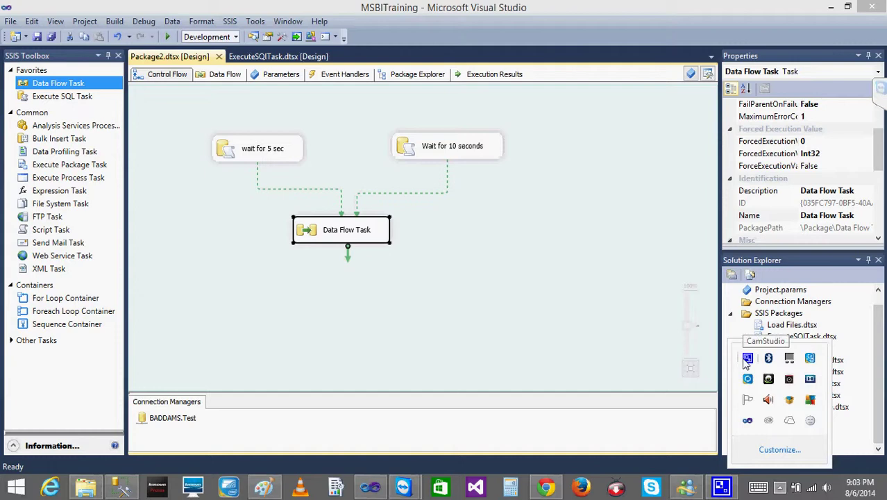